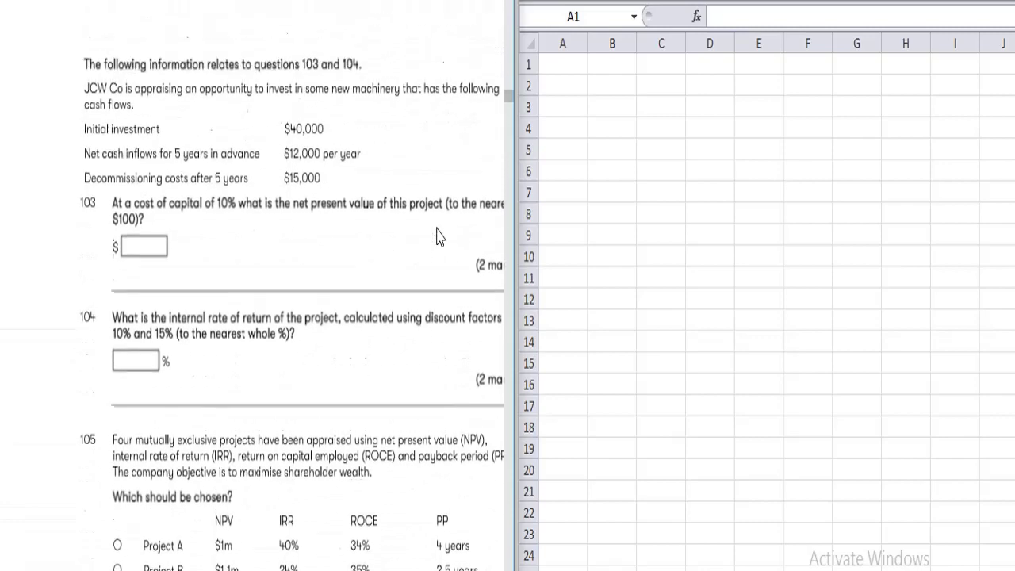
Look through the investment appraisal questions and bring question 111 on tax-allowable depreciation fully into view
{"action": "scroll", "coordinate": [440, 237], "scroll_direction": "up", "scroll_amount": 10}
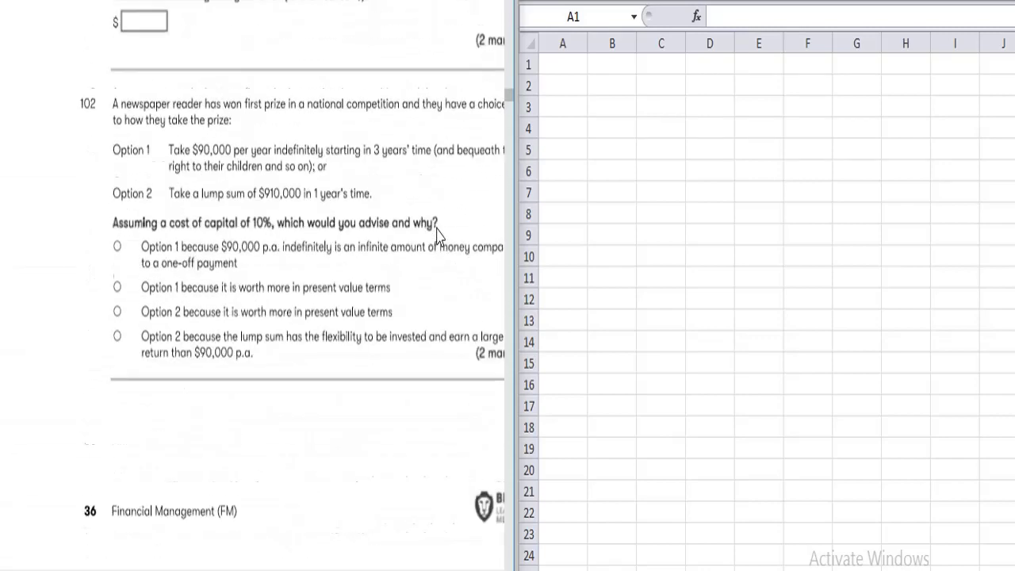
{"action": "scroll", "coordinate": [440, 237], "scroll_direction": "up", "scroll_amount": 1}
{"action": "scroll", "coordinate": [439, 237], "scroll_direction": "down", "scroll_amount": 1}
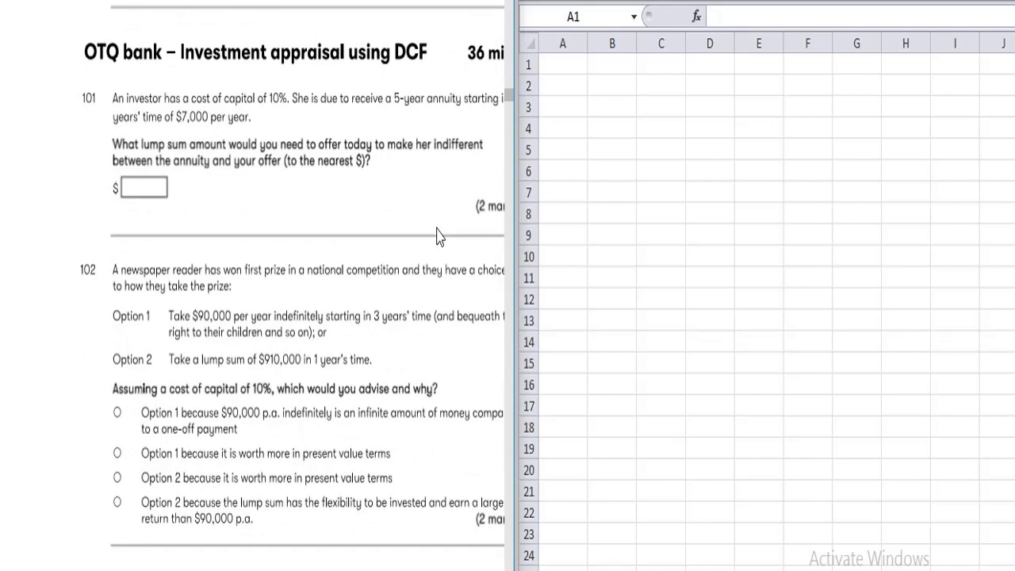
{"action": "scroll", "coordinate": [440, 237], "scroll_direction": "down", "scroll_amount": 12}
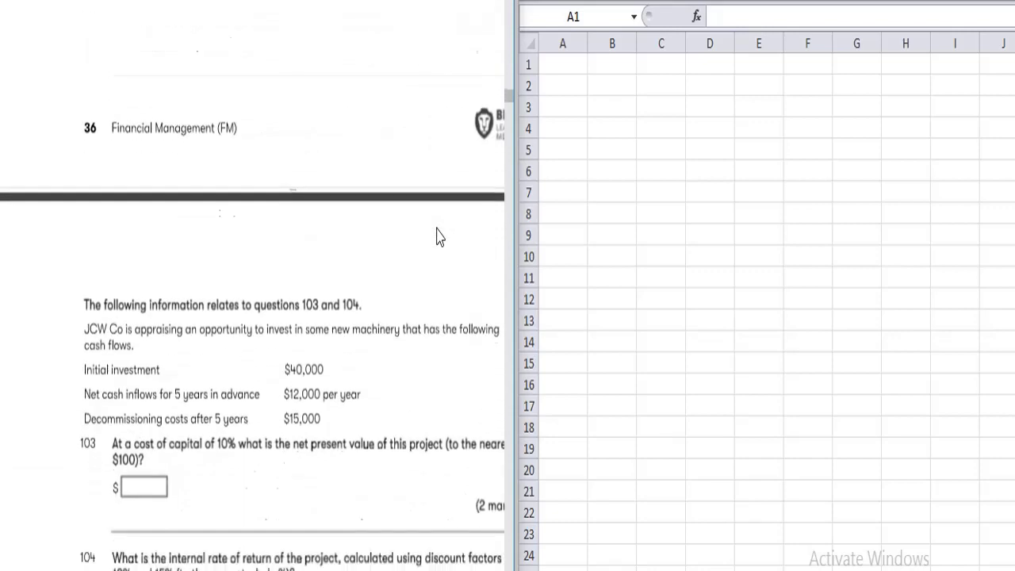
{"action": "scroll", "coordinate": [440, 237], "scroll_direction": "down", "scroll_amount": 10}
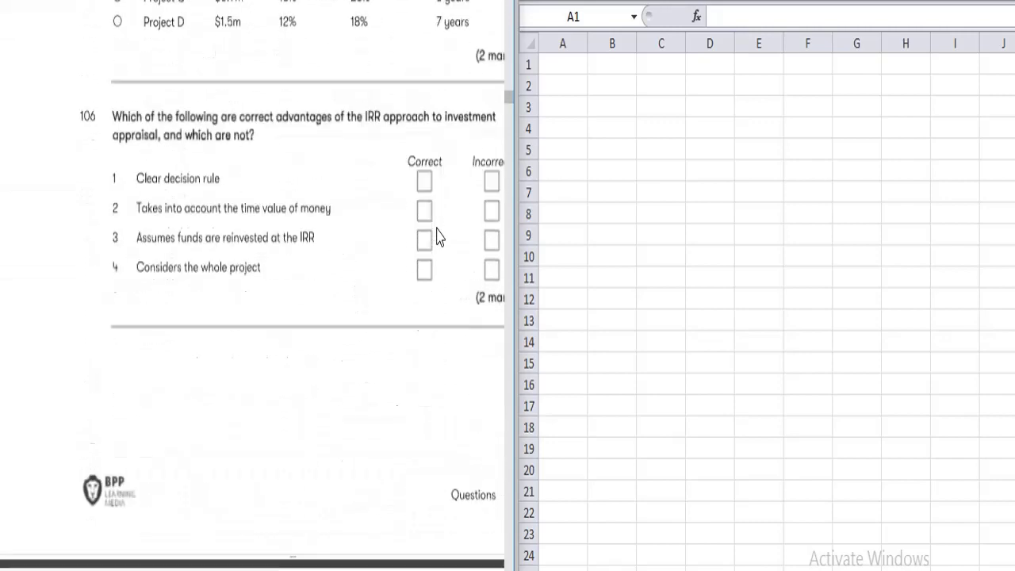
{"action": "scroll", "coordinate": [440, 238], "scroll_direction": "down", "scroll_amount": 15}
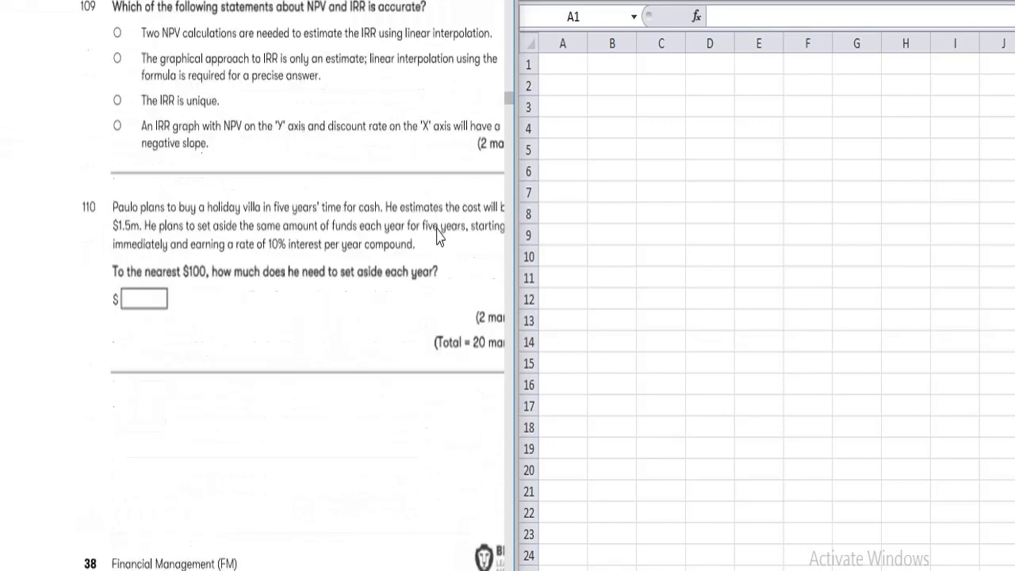
{"action": "scroll", "coordinate": [440, 237], "scroll_direction": "down", "scroll_amount": 8}
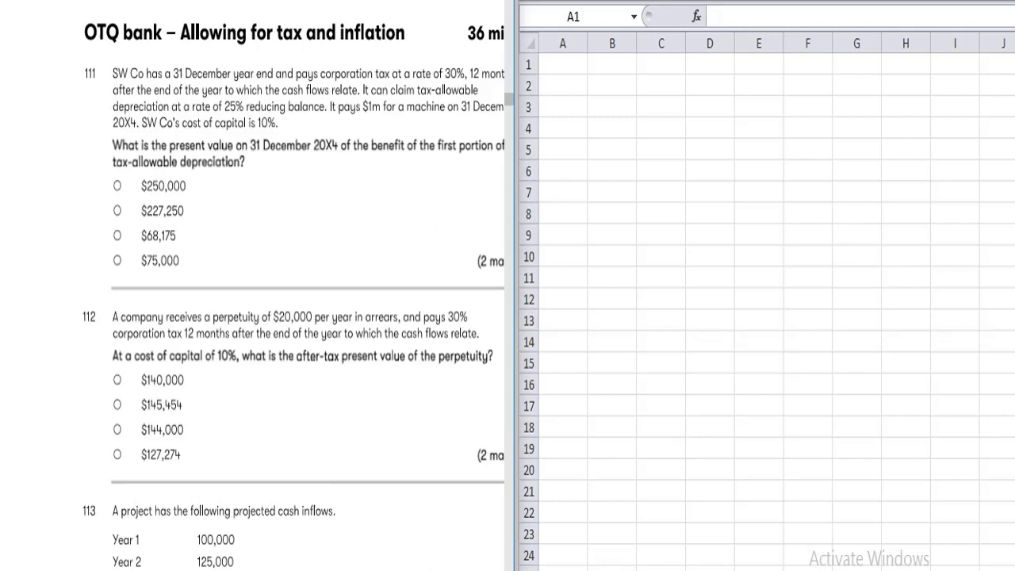
{"action": "scroll", "coordinate": [289, 295], "scroll_direction": "right", "scroll_amount": 3}
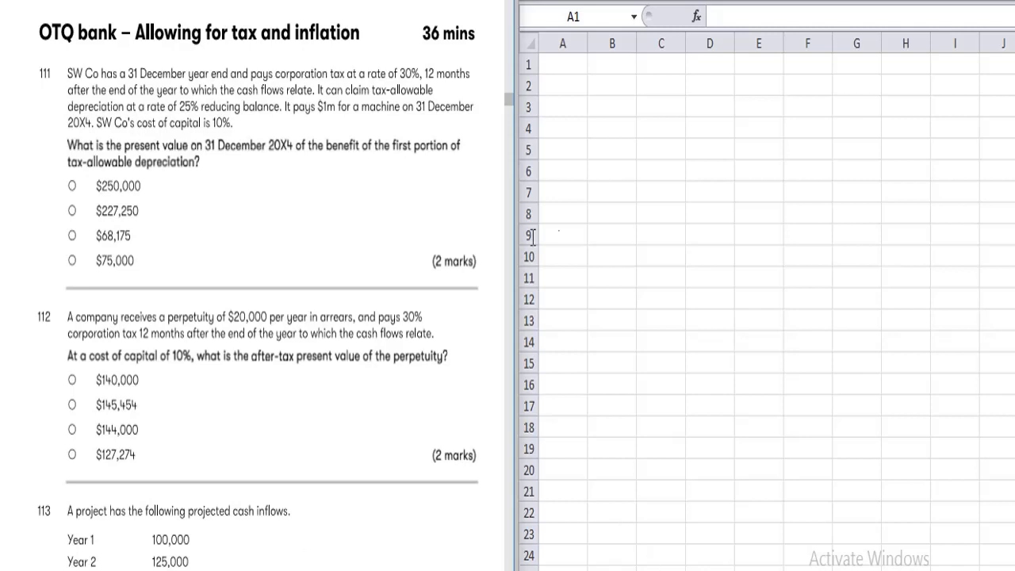
Enter the heading "QUESTION -111" in cell A1 and make it bold
{"action": "left_click", "coordinate": [550, 70]}
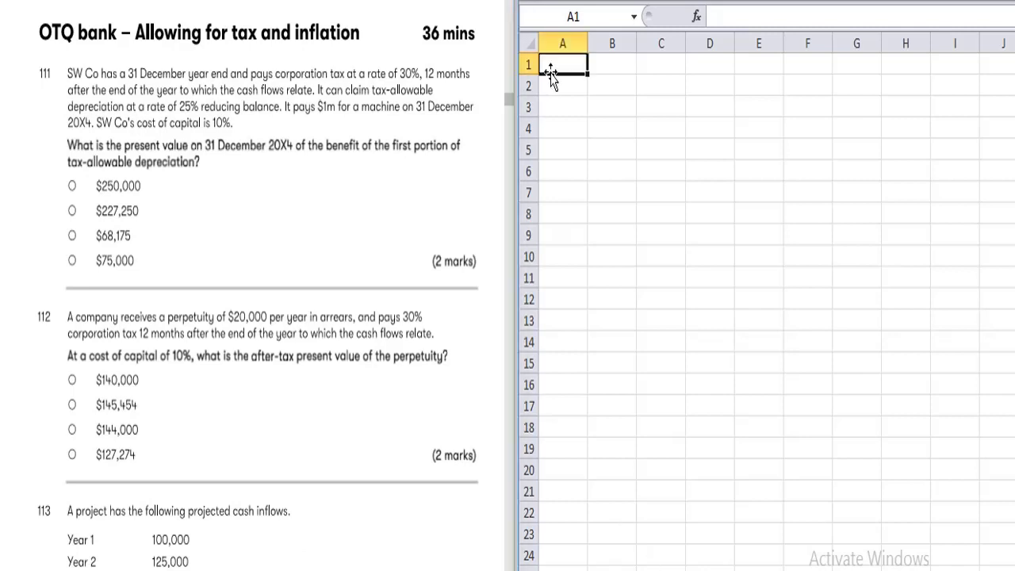
{"action": "type", "text": "QUESTION"}
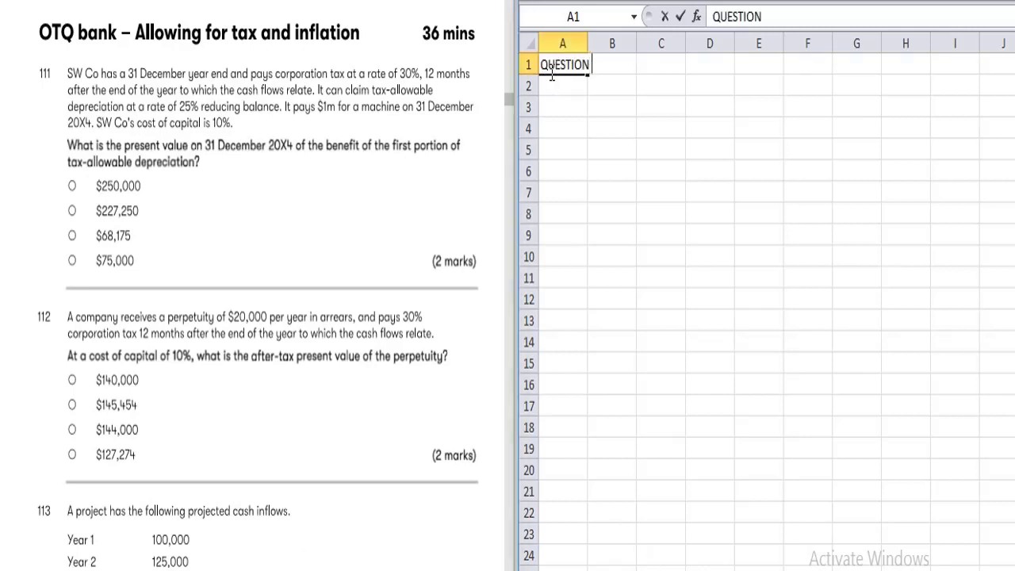
{"action": "type", "text": " -111"}
{"action": "key", "text": "Return"}
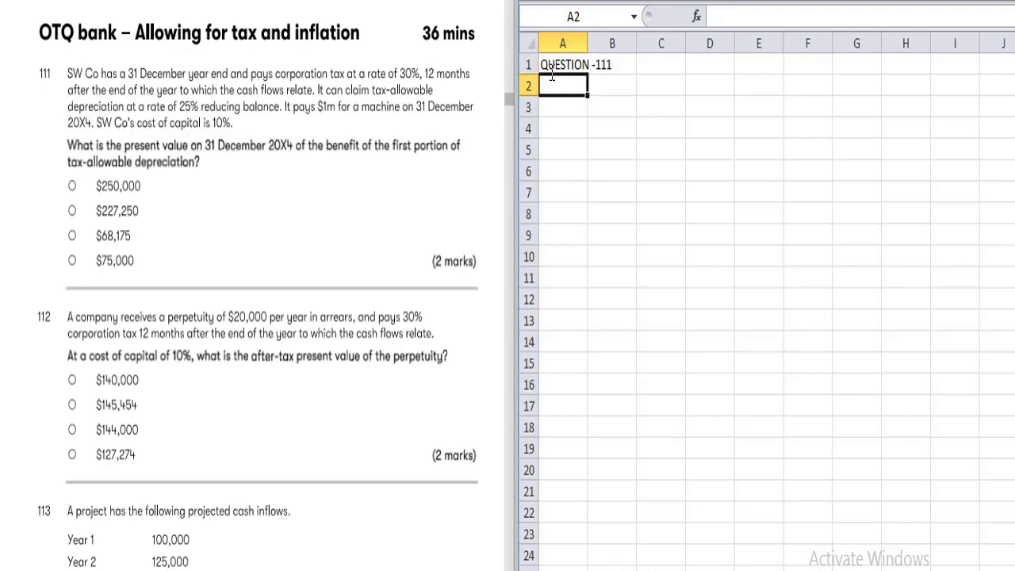
{"action": "left_click", "coordinate": [552, 72]}
{"action": "key", "text": "ctrl+b"}
Create a YEAR row in row 3, with the label in A3 and years 0 to 3 in B3 to E3
{"action": "key", "text": "Return"}
{"action": "key", "text": "Return"}
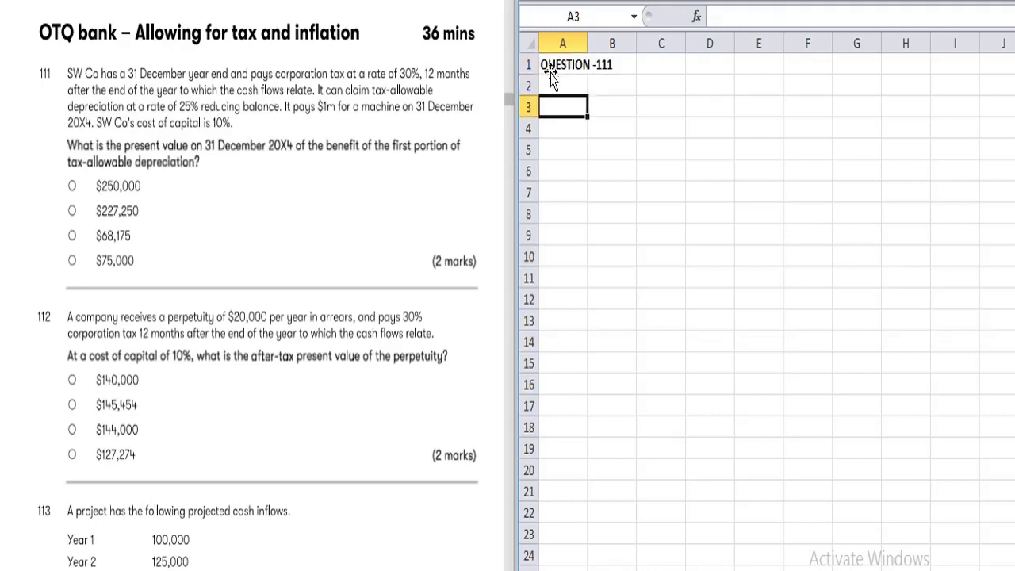
{"action": "type", "text": "YEAR"}
{"action": "key", "text": "Tab"}
{"action": "type", "text": "0"}
{"action": "key", "text": "Tab"}
{"action": "type", "text": "1"}
{"action": "key", "text": "Tab"}
{"action": "type", "text": "2"}
{"action": "key", "text": "Tab"}
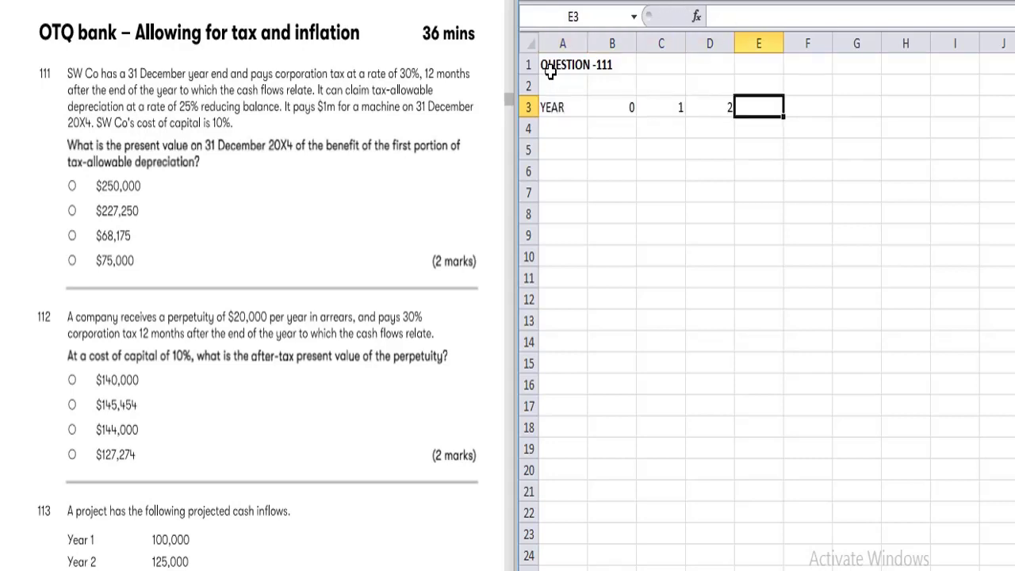
{"action": "type", "text": "3"}
{"action": "key", "text": "Tab"}
{"action": "type", "text": "4"}
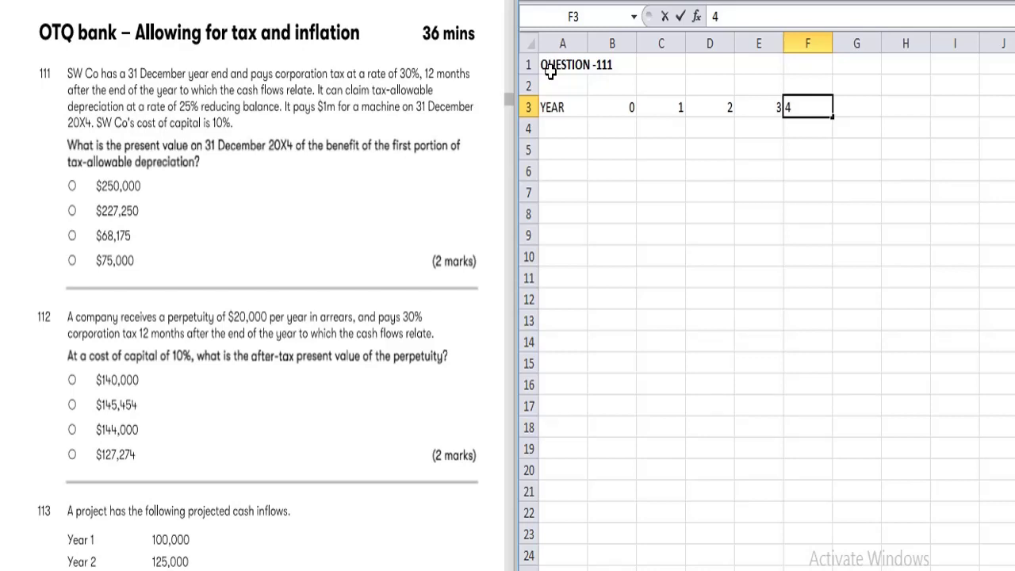
{"action": "key", "text": "BackSpace"}
{"action": "key", "text": "Return"}
Add the row label COST in cell A4, directly under YEAR
{"action": "key", "text": "Left"}
{"action": "key", "text": "Left"}
{"action": "key", "text": "Left"}
{"action": "key", "text": "Left"}
{"action": "key", "text": "Left"}
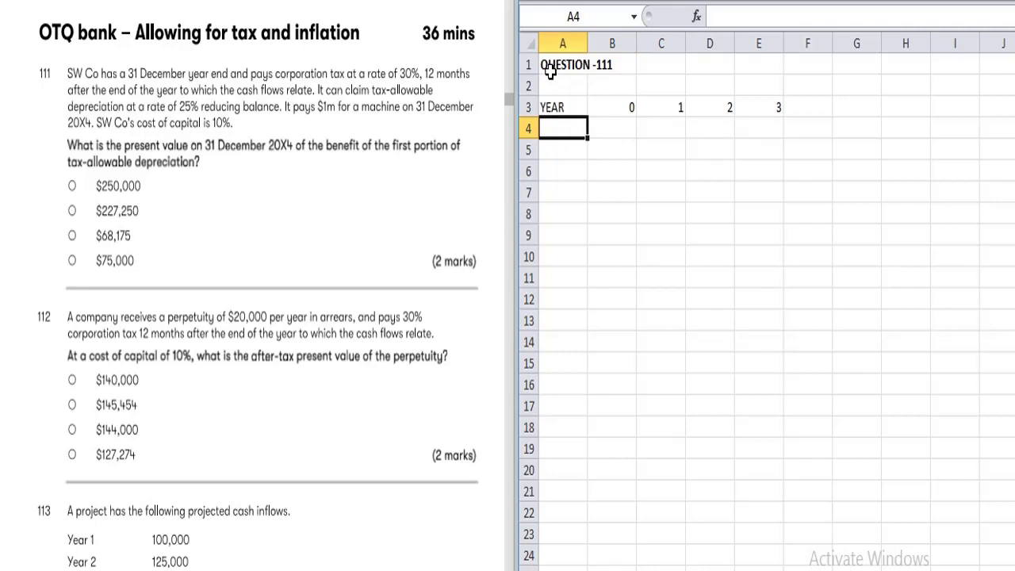
{"action": "type", "text": "COST"}
{"action": "key", "text": "Tab"}
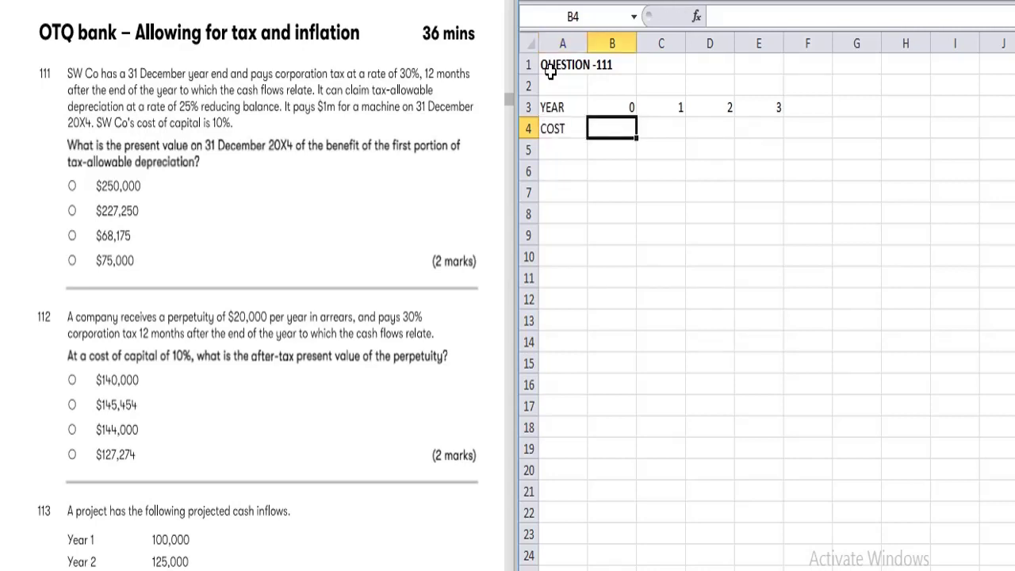
Enter the unit label $'000 in cell A2, between the heading and the YEAR row
{"action": "key", "text": "Up"}
{"action": "key", "text": "Up"}
{"action": "key", "text": "Down"}
{"action": "key", "text": "Up"}
{"action": "key", "text": "Left"}
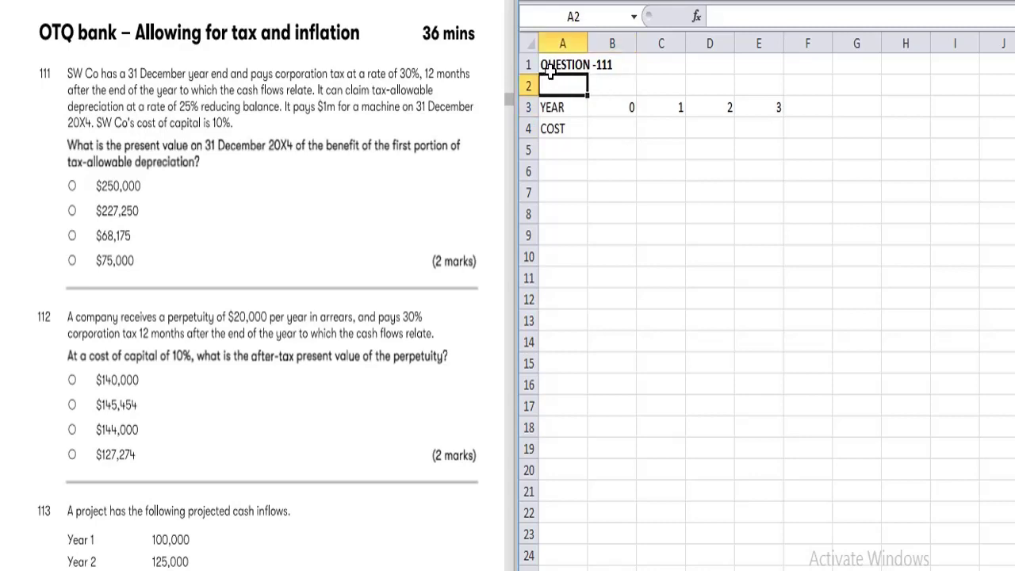
{"action": "type", "text": "$'000"}
{"action": "key", "text": "Return"}
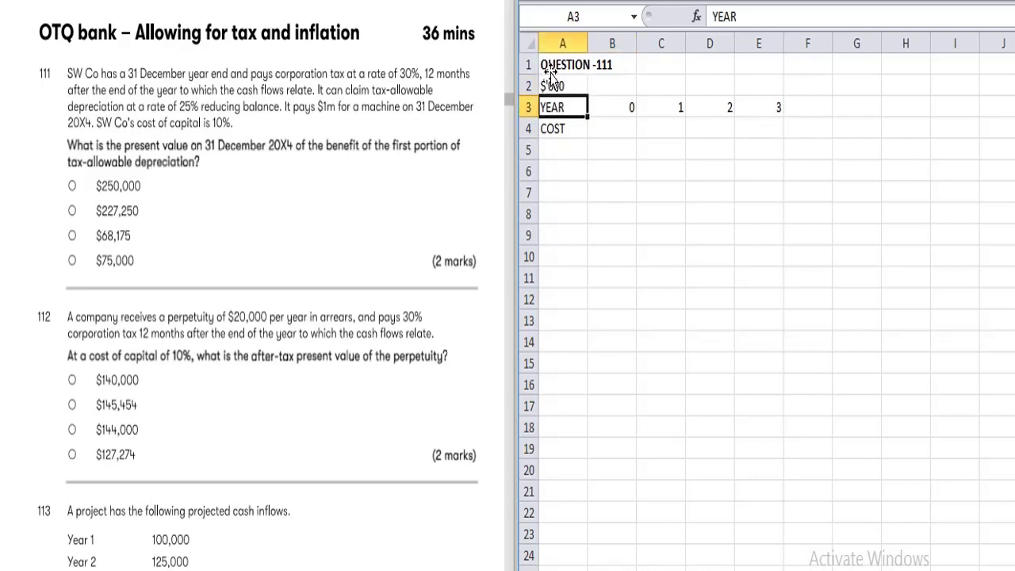
Enter 1000 as the year 0 machine cost in cell B4
{"action": "key", "text": "Down"}
{"action": "key", "text": "Right"}
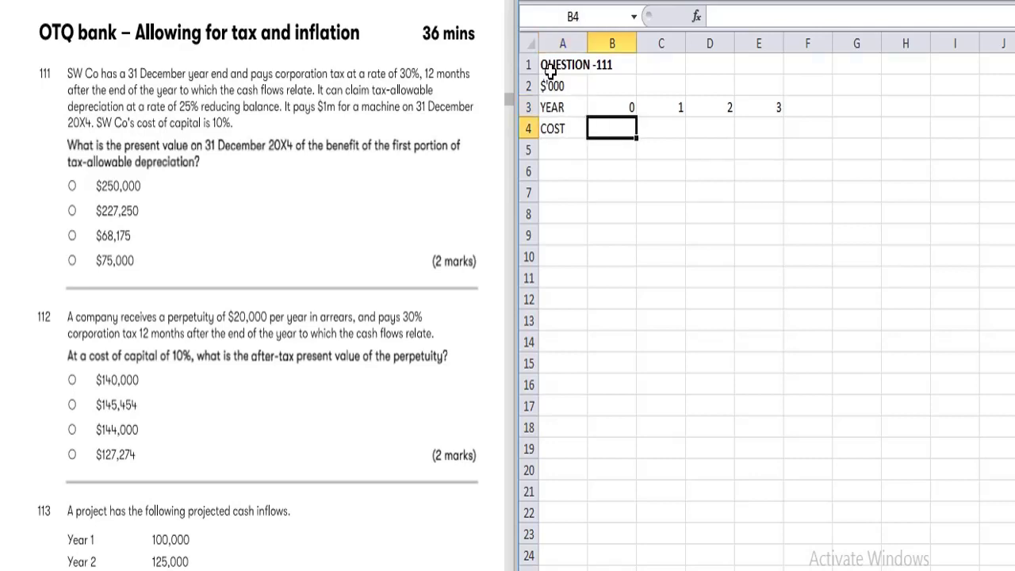
{"action": "type", "text": "1000"}
{"action": "key", "text": "Return"}
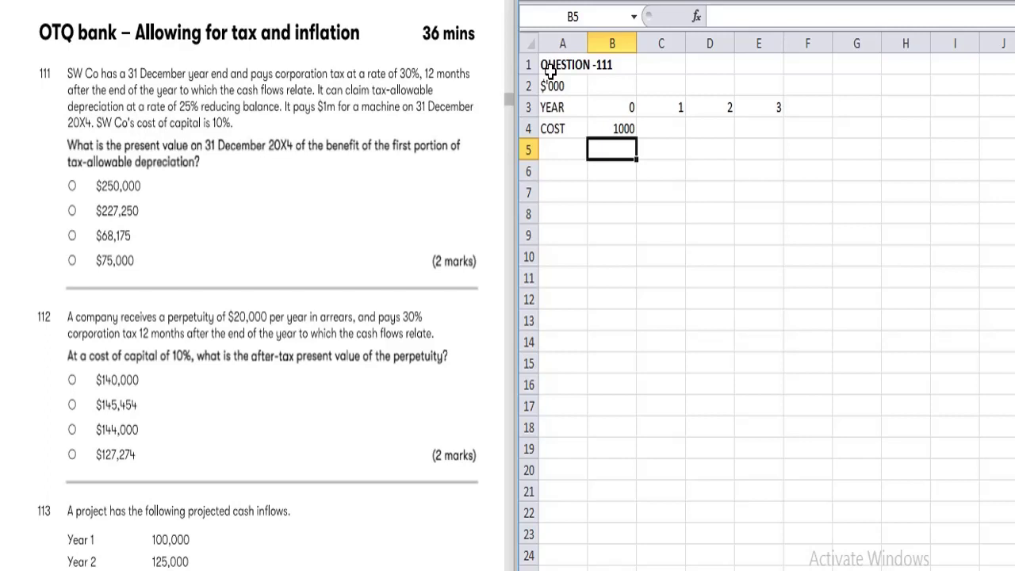
Label row 5 DEP and calculate the year 1 depreciation in C5 with the formula =-B4*.25
{"action": "key", "text": "Left"}
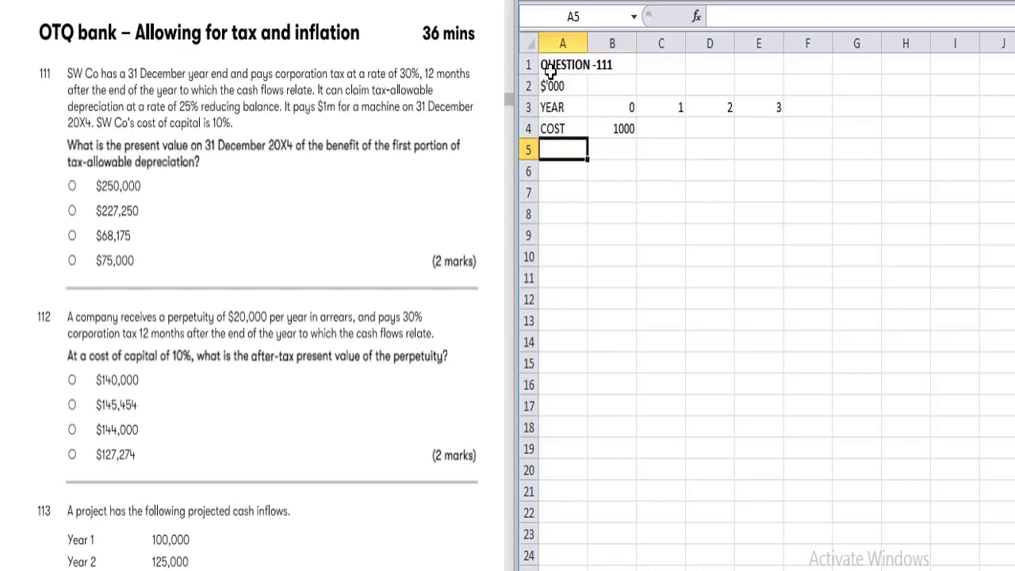
{"action": "type", "text": "DEP"}
{"action": "key", "text": "Right"}
{"action": "key", "text": "Right"}
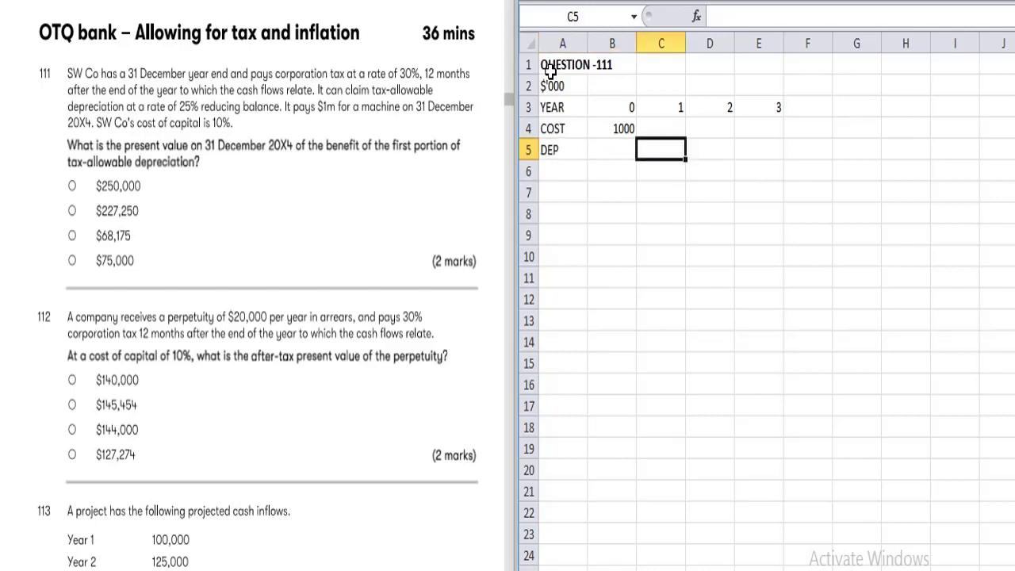
{"action": "type", "text": "=-B4"}
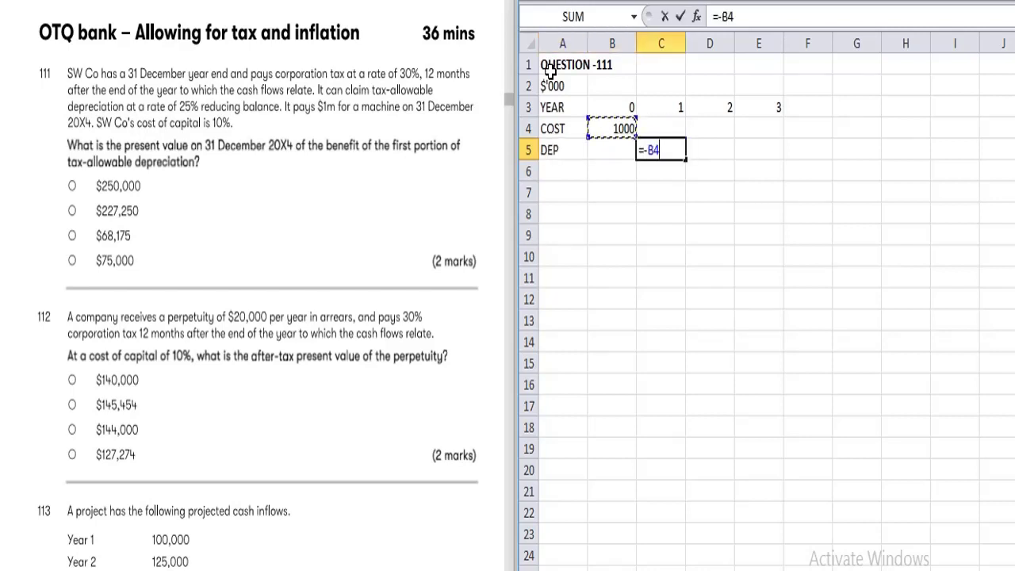
{"action": "type", "text": "*.25"}
{"action": "key", "text": "Return"}
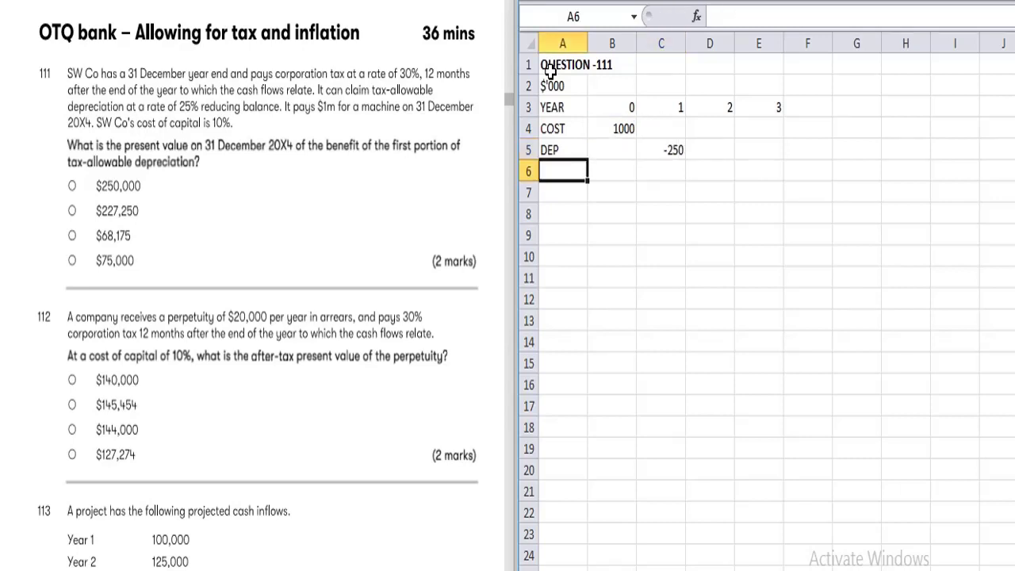
Rename the depreciation row label in A5 to TAD
{"action": "key", "text": "Up"}
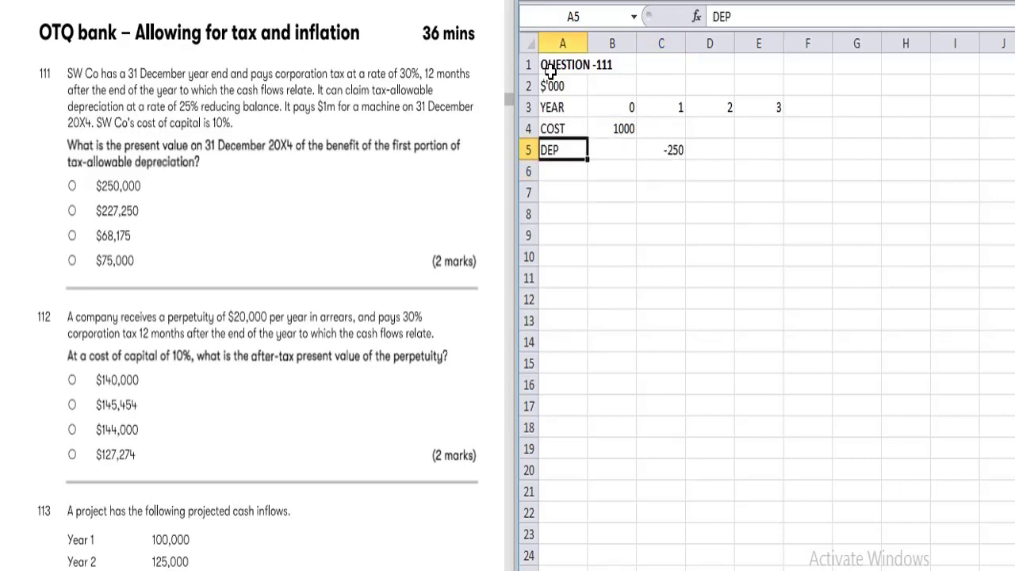
{"action": "type", "text": "TAD"}
{"action": "key", "text": "Return"}
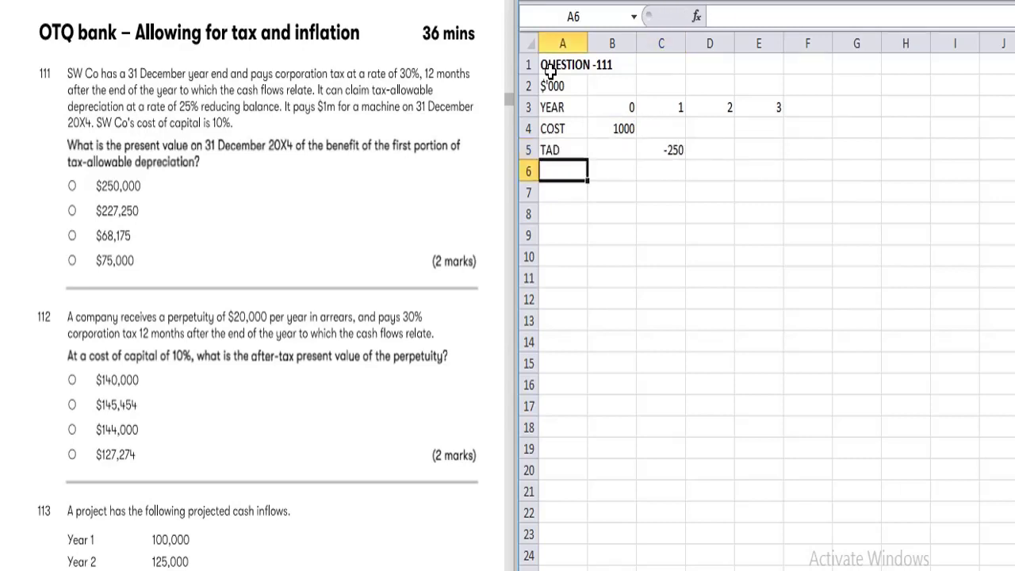
Label row 6 WDV and calculate the year 1 written-down value in C6 with the formula =B4+C5
{"action": "type", "text": "WDV"}
{"action": "key", "text": "Tab"}
{"action": "key", "text": "Tab"}
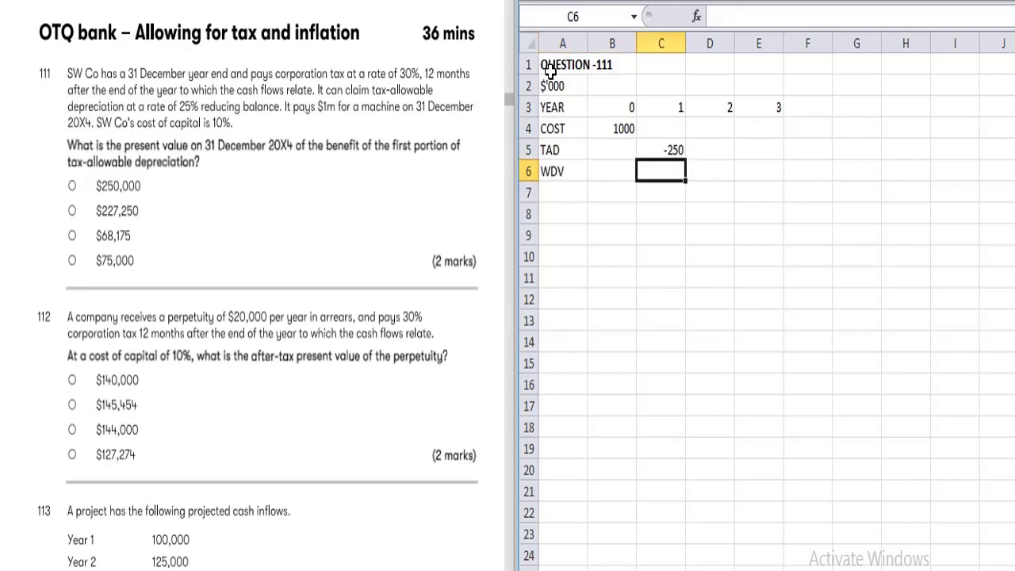
{"action": "type", "text": "="}
{"action": "key", "text": "Up"}
{"action": "key", "text": "Up"}
{"action": "key", "text": "Left"}
{"action": "type", "text": "+"}
{"action": "key", "text": "Up"}
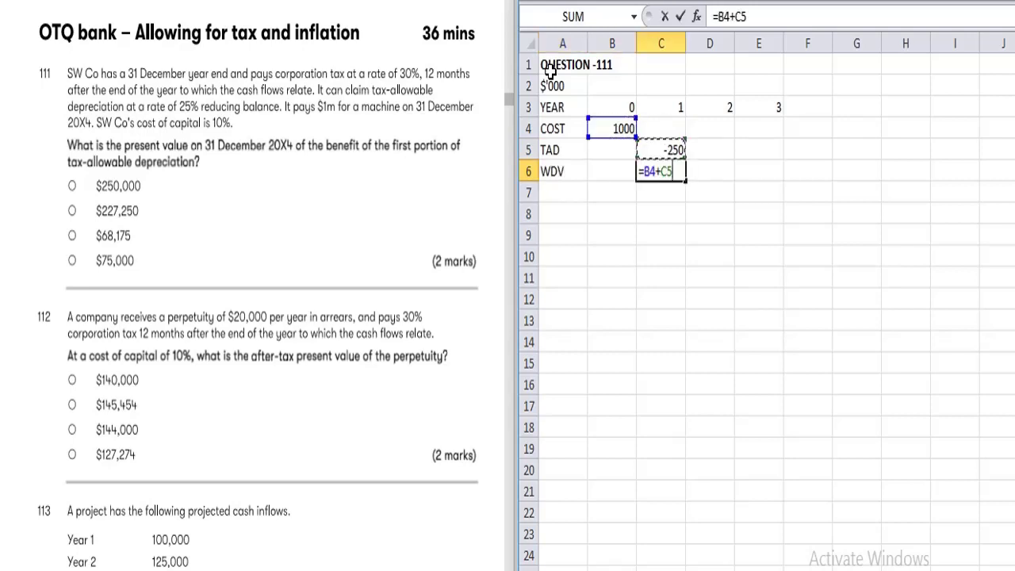
{"action": "key", "text": "Return"}
Label row 7 TAX RELIEF and calculate the year 1 tax saving in C7 with the formula =-C5*.30
{"action": "type", "text": "TAX"}
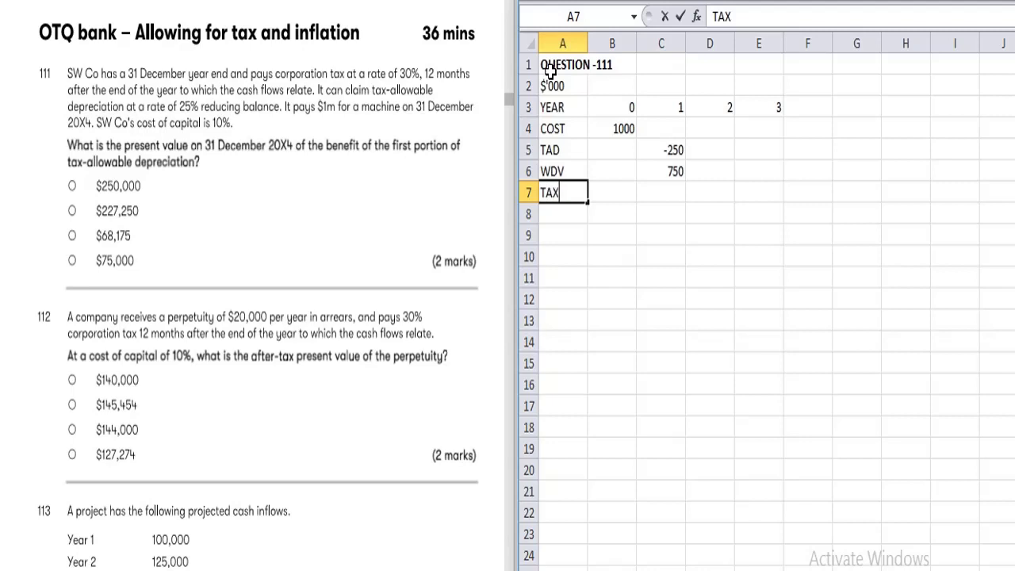
{"action": "type", "text": " RELIEF"}
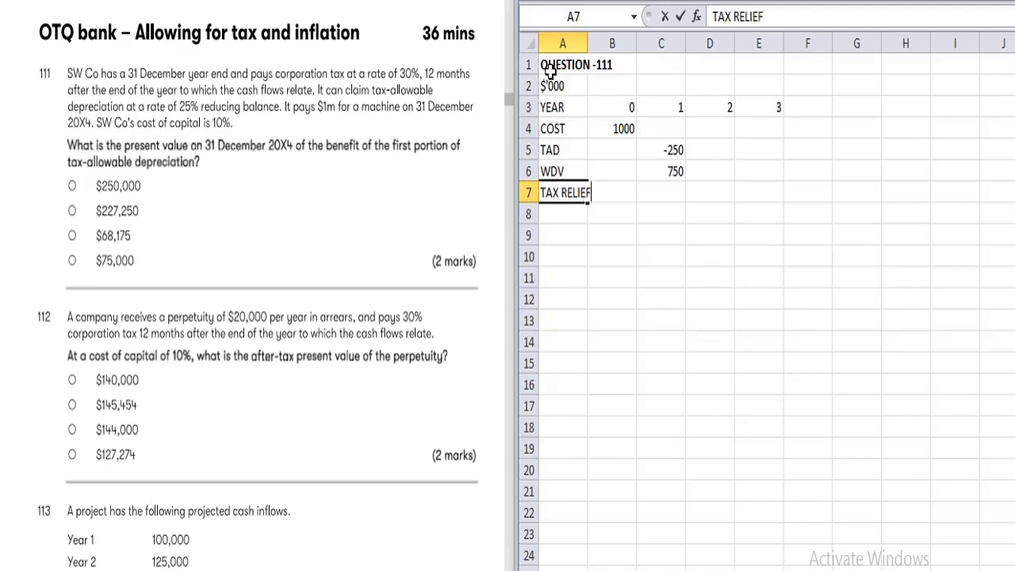
{"action": "key", "text": "Tab"}
{"action": "key", "text": "Tab"}
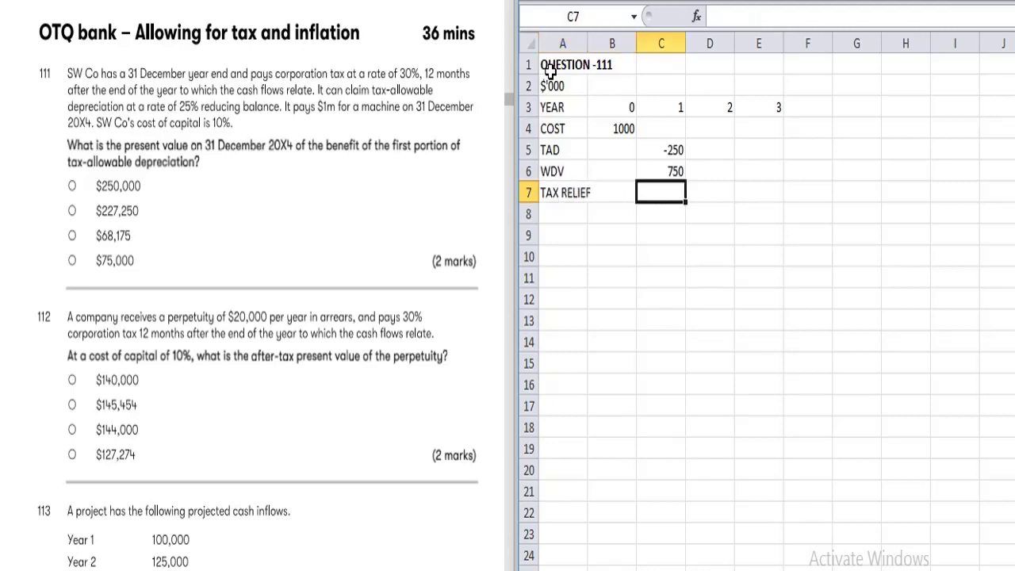
{"action": "type", "text": "=-"}
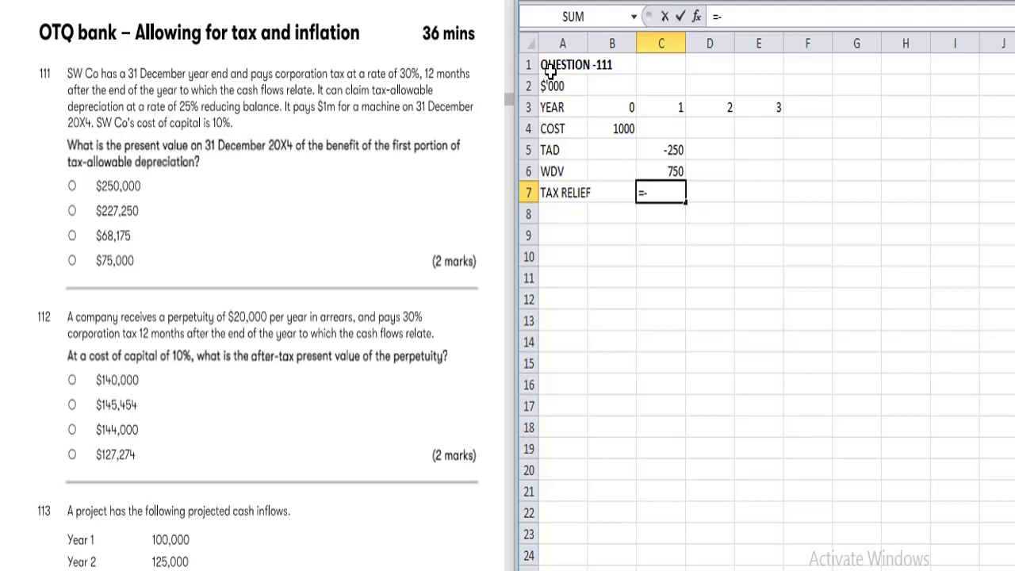
{"action": "key", "text": "Up"}
{"action": "key", "text": "Up"}
{"action": "type", "text": "*.30"}
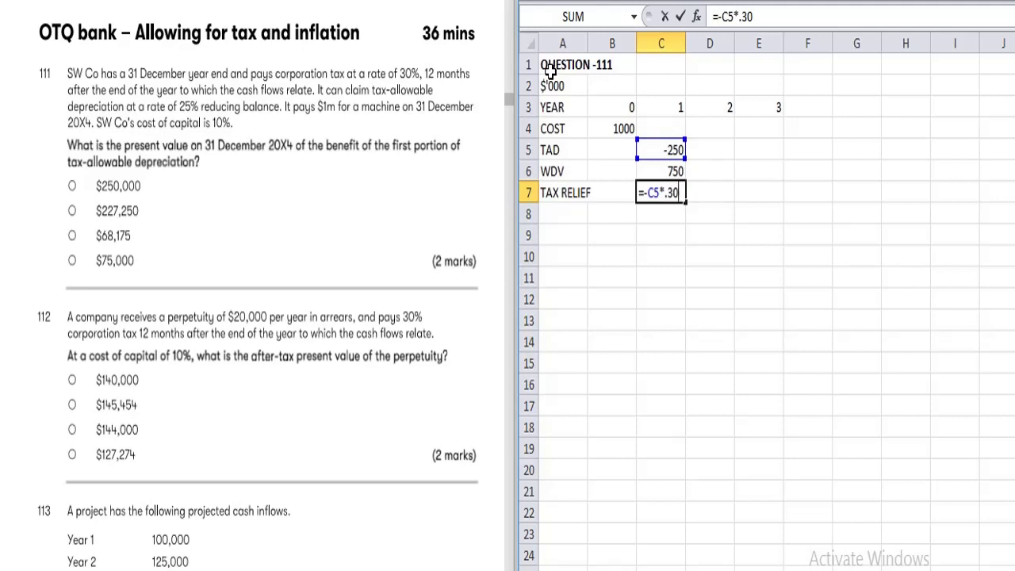
{"action": "key", "text": "Return"}
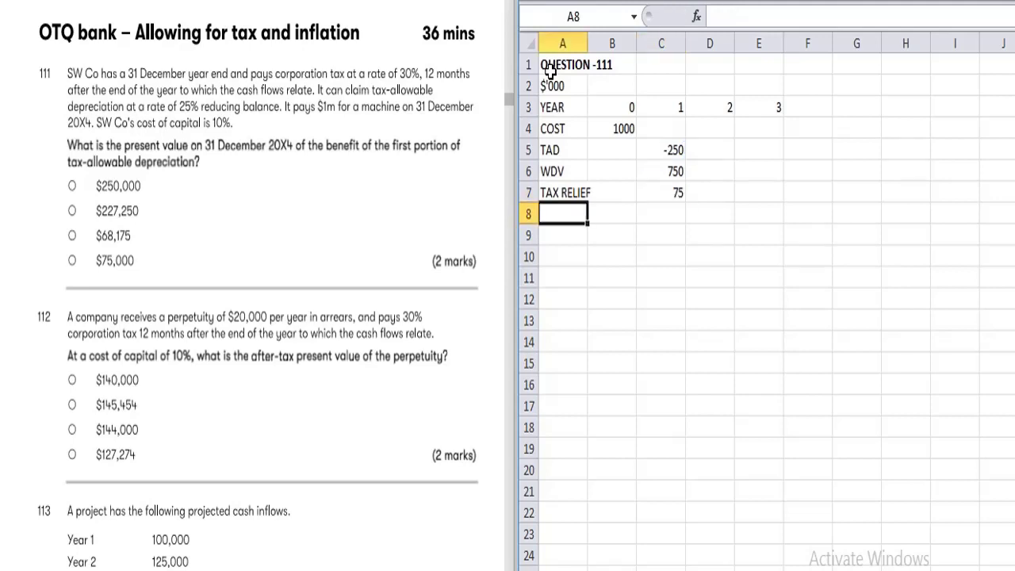
Move the tax relief calculation from C7 to the year 2 column in D7
{"action": "key", "text": "Up"}
{"action": "key", "text": "Right"}
{"action": "key", "text": "Right"}
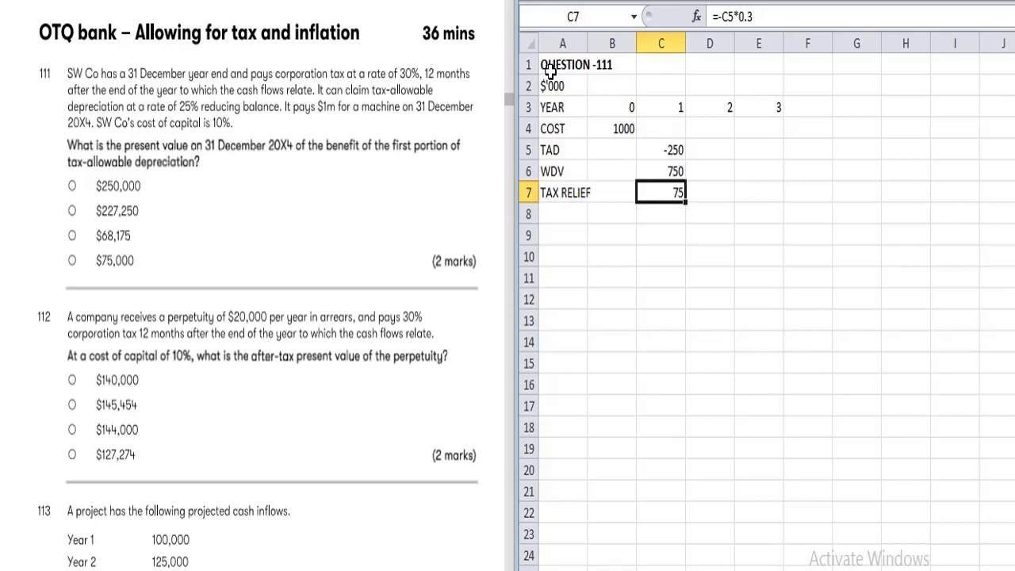
{"action": "key", "text": "ctrl+c"}
{"action": "key", "text": "Right"}
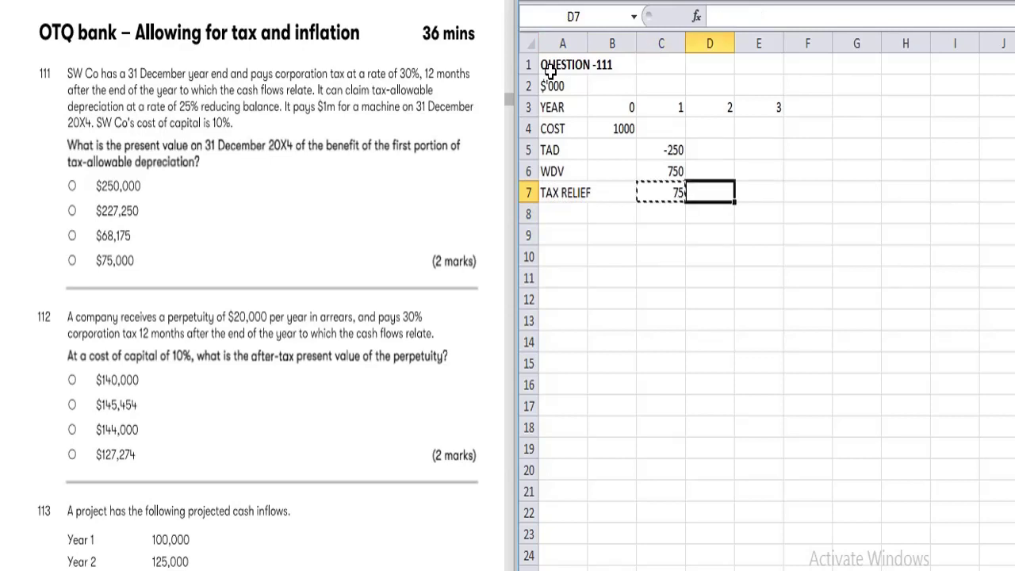
{"action": "key", "text": "Return"}
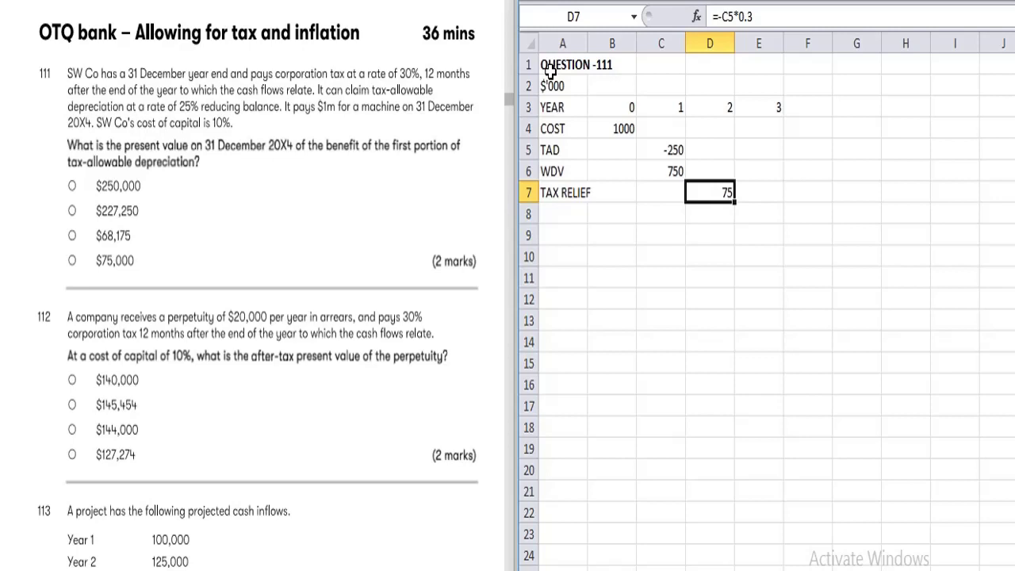
{"action": "key", "text": "Down"}
{"action": "key", "text": "Up"}
{"action": "key", "text": "Down"}
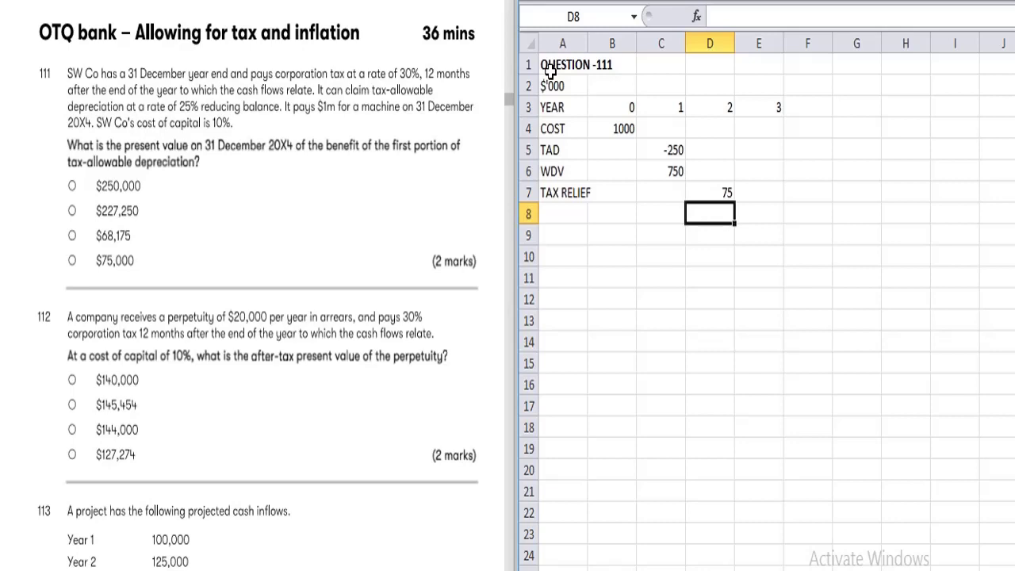
{"action": "key", "text": "Up"}
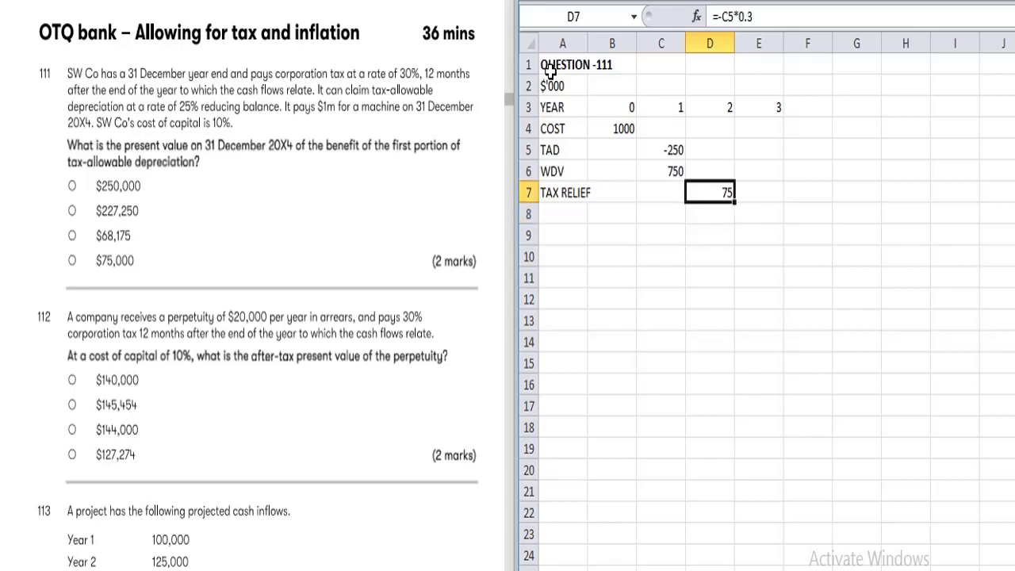
Move the tax relief calculation from D7 back to the year 1 column in C7
{"action": "key", "text": "ctrl+x"}
{"action": "key", "text": "Left"}
{"action": "key", "text": "ctrl+v"}
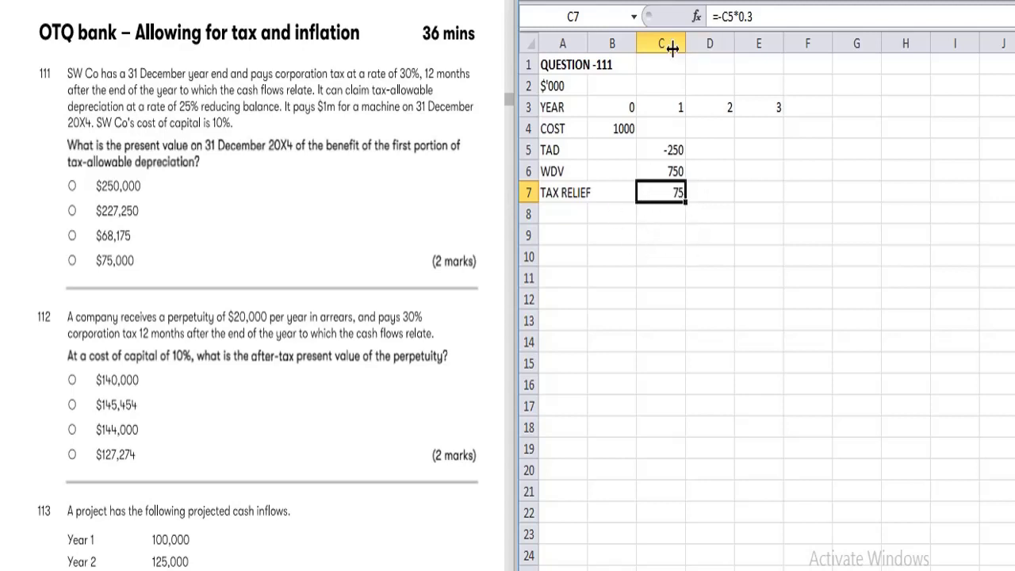
Label B9 PV and calculate the present value of the tax relief in C9 with the formula =C7*0.909
{"action": "left_click", "coordinate": [649, 238]}
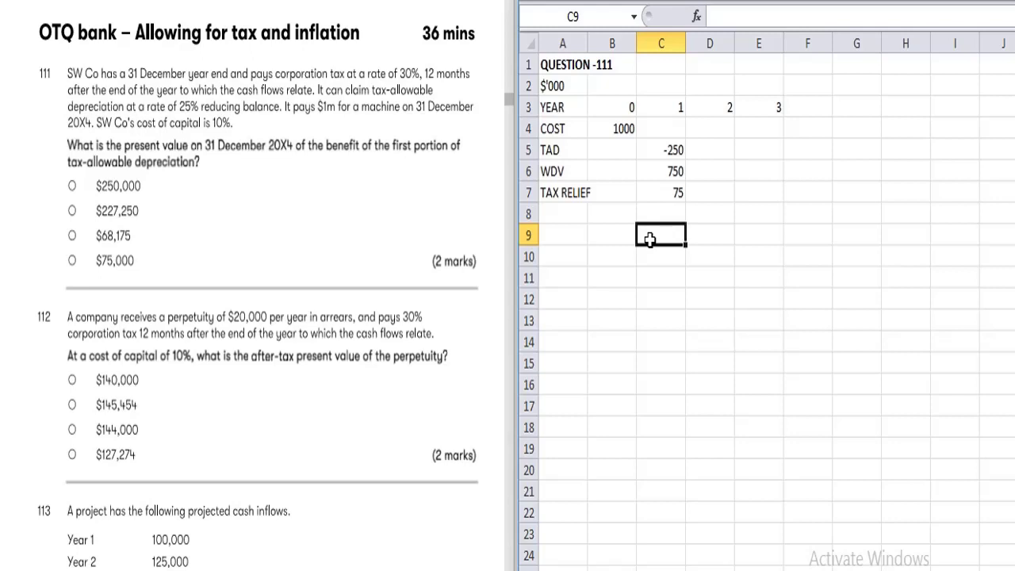
{"action": "key", "text": "Left"}
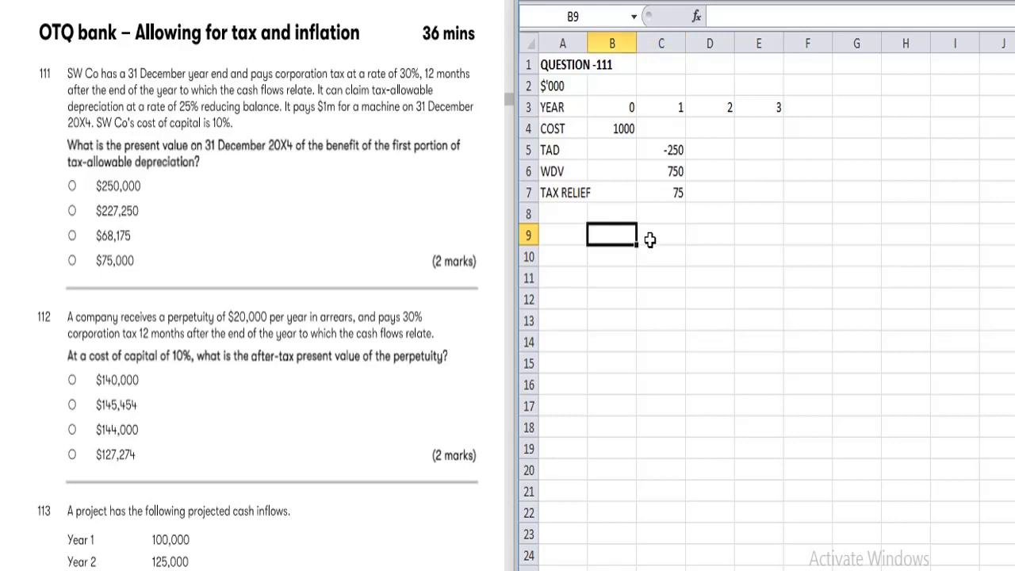
{"action": "type", "text": "PV"}
{"action": "key", "text": "Tab"}
{"action": "type", "text": "="}
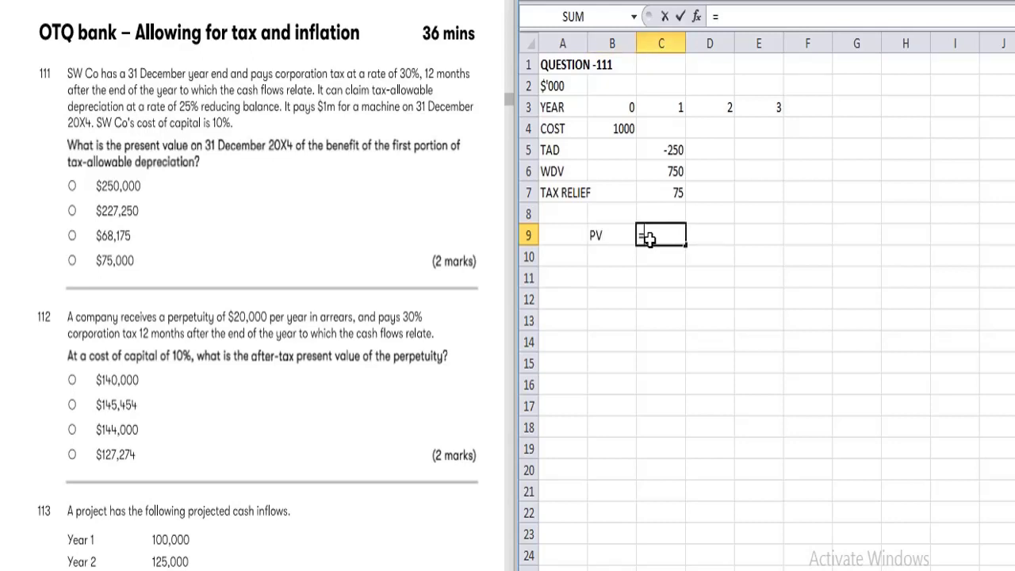
{"action": "key", "text": "Up"}
{"action": "key", "text": "Up"}
{"action": "type", "text": "*"}
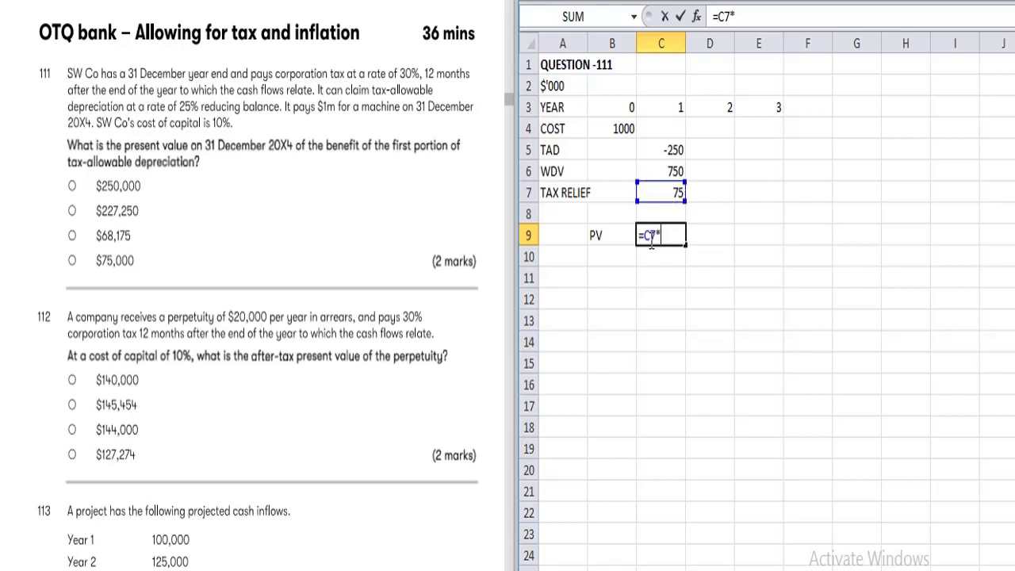
{"action": "type", "text": "0.909"}
{"action": "key", "text": "Return"}
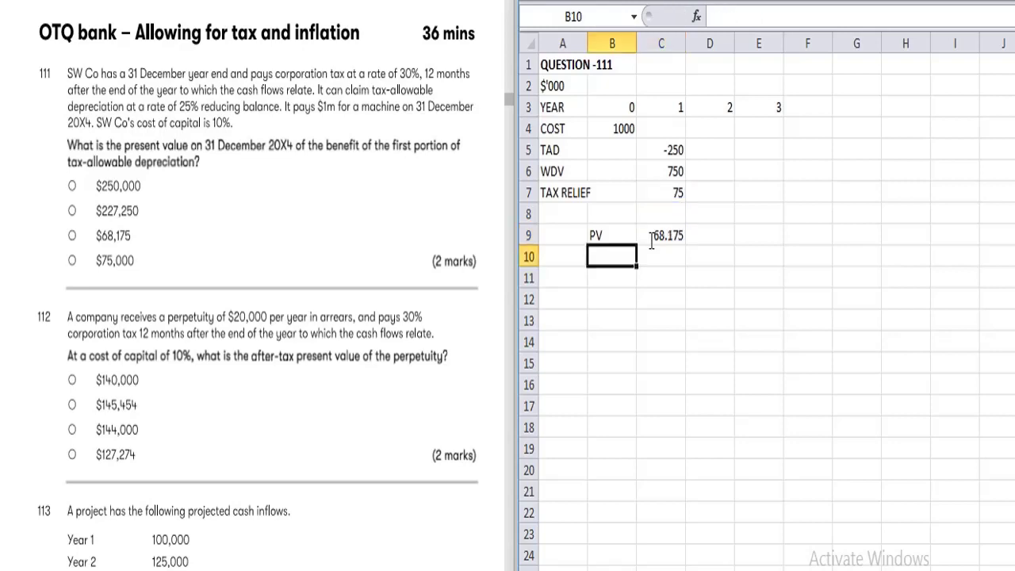
{"action": "left_click", "coordinate": [650, 240]}
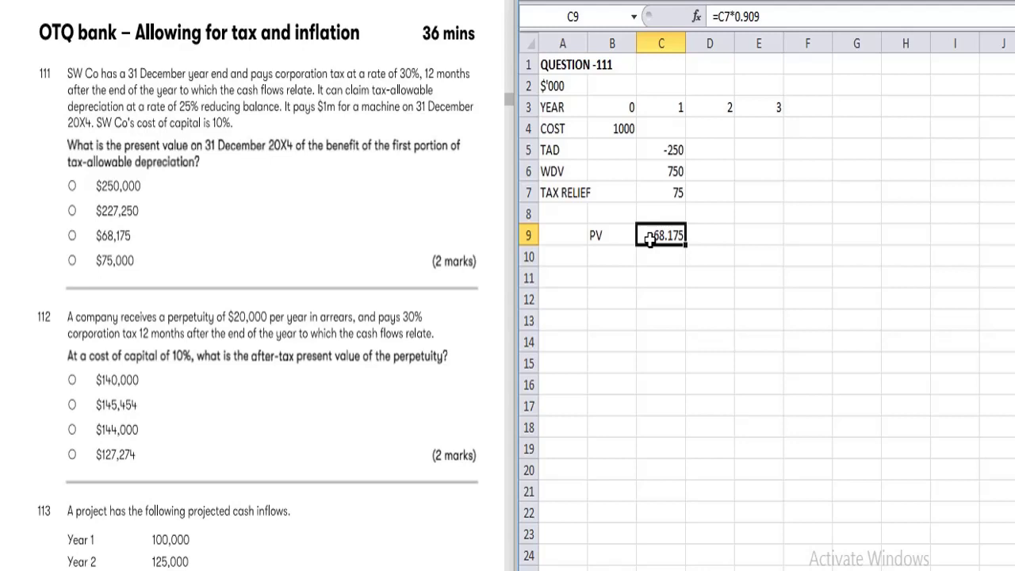
Copy the QUESTION -111 heading from A1 to A11 and change the copy to QUESTION -112
{"action": "left_click", "coordinate": [559, 293]}
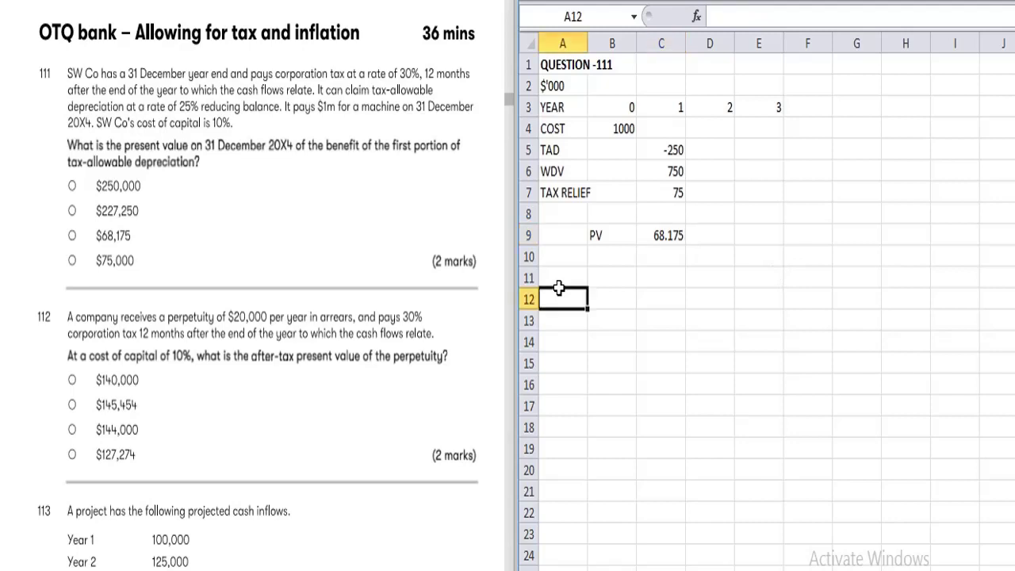
{"action": "left_click", "coordinate": [572, 65]}
{"action": "key", "text": "ctrl+c"}
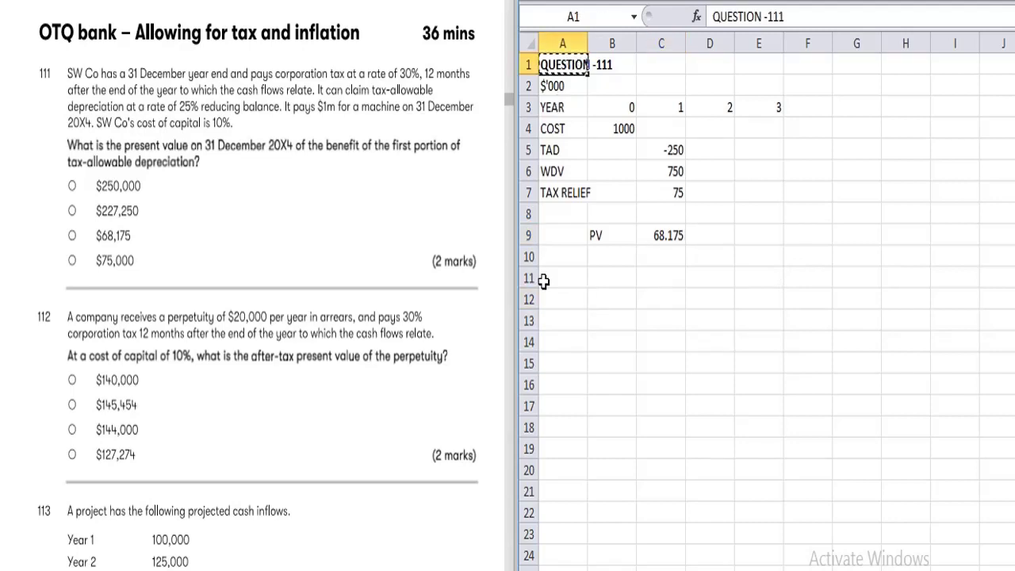
{"action": "left_click", "coordinate": [547, 279]}
{"action": "key", "text": "ctrl+v"}
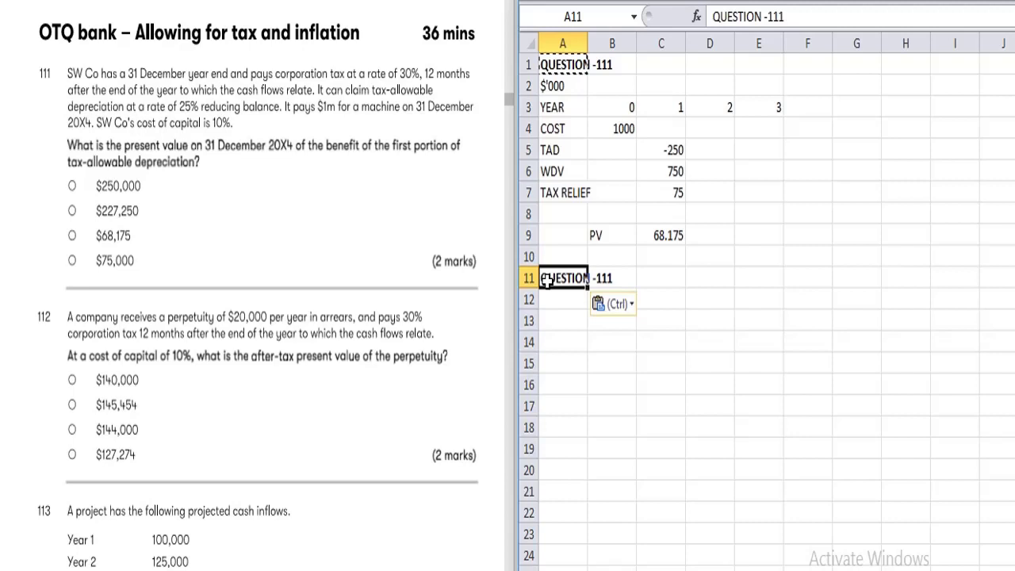
{"action": "left_click", "coordinate": [789, 17]}
{"action": "key", "text": "BackSpace"}
{"action": "type", "text": "2"}
{"action": "key", "text": "Return"}
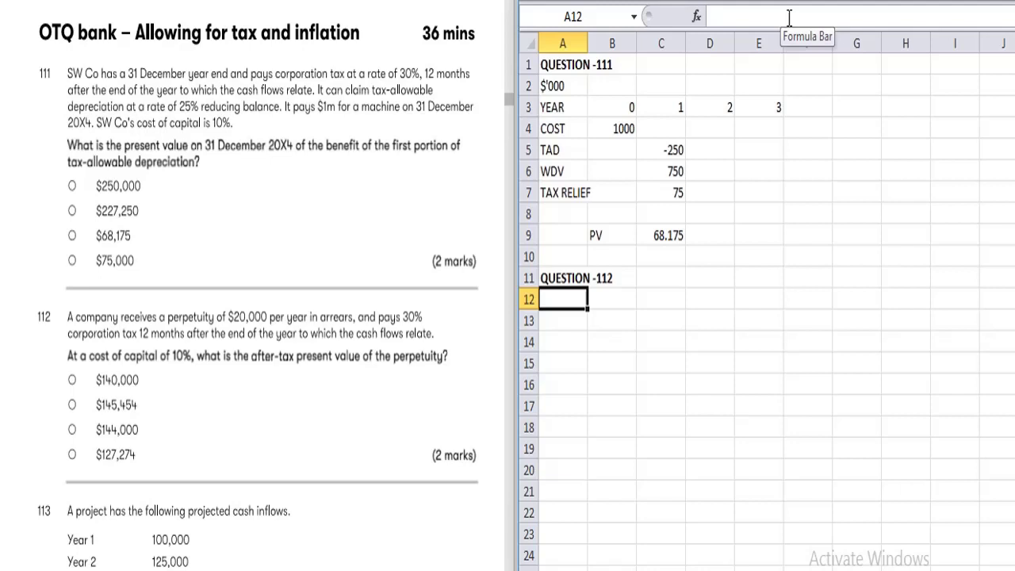
Label A13 "PV =" and calculate the pre-tax present value of the perpetuity in B13 with =20000/10%
{"action": "key", "text": "Down"}
{"action": "type", "text": "PV ="}
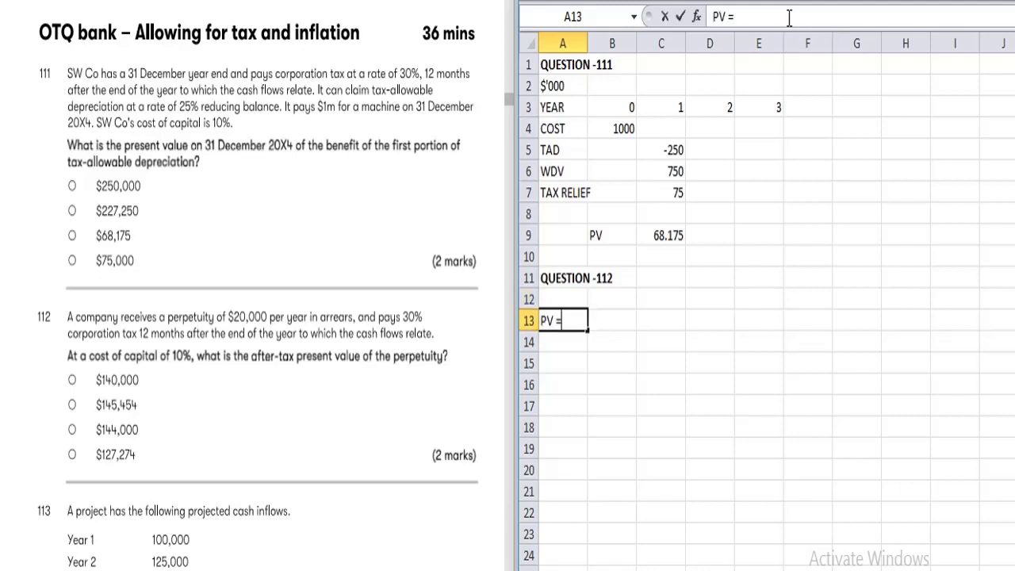
{"action": "key", "text": "Tab"}
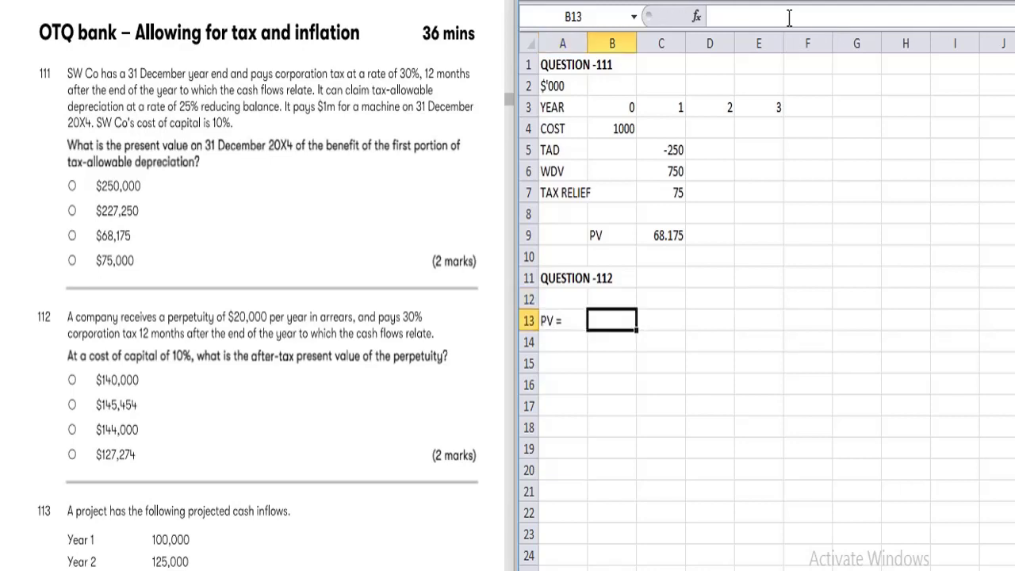
{"action": "type", "text": "="}
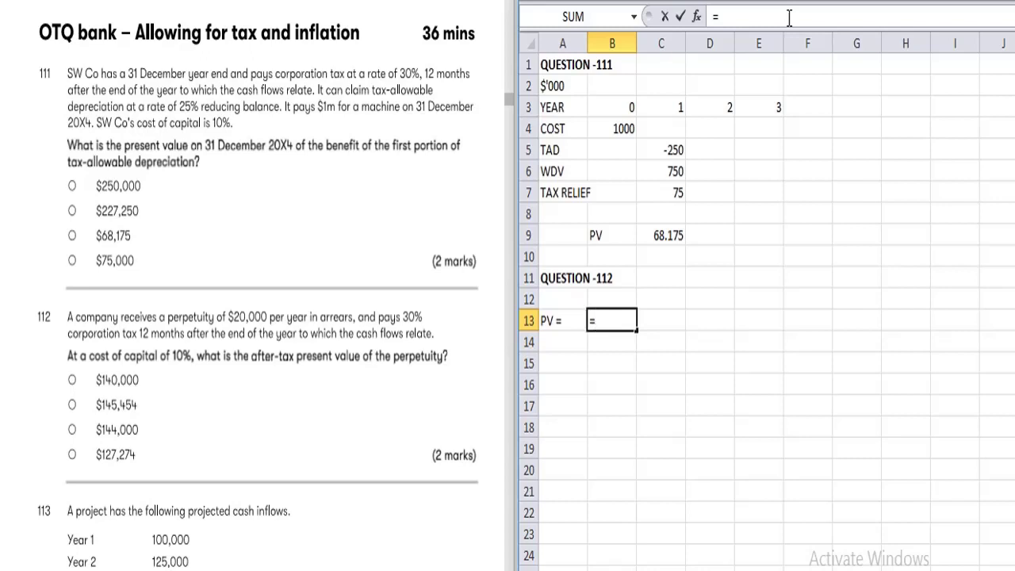
{"action": "type", "text": "20000"}
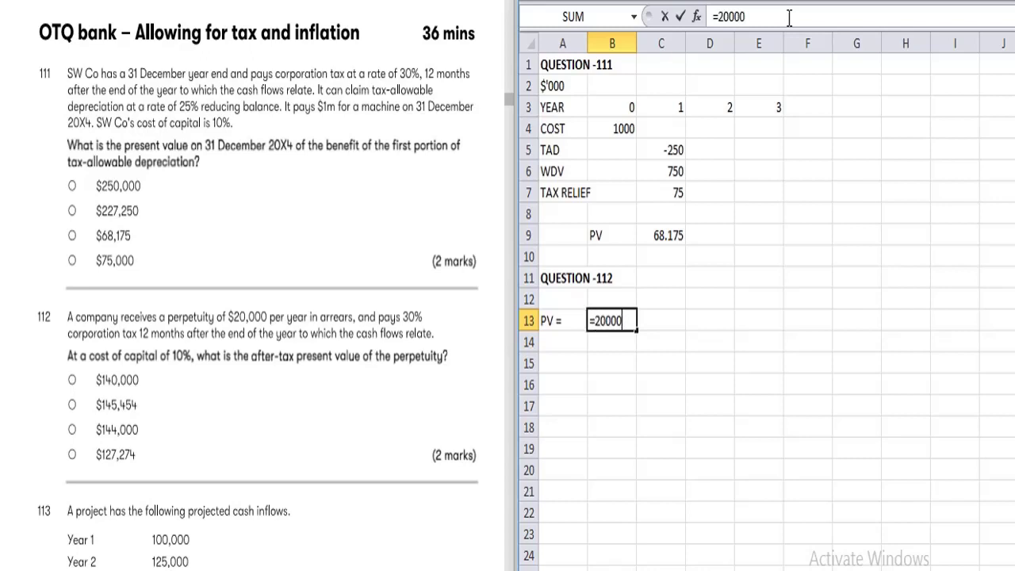
{"action": "type", "text": "."}
{"action": "key", "text": "BackSpace"}
{"action": "type", "text": "/"}
{"action": "type", "text": "10%"}
{"action": "key", "text": "Return"}
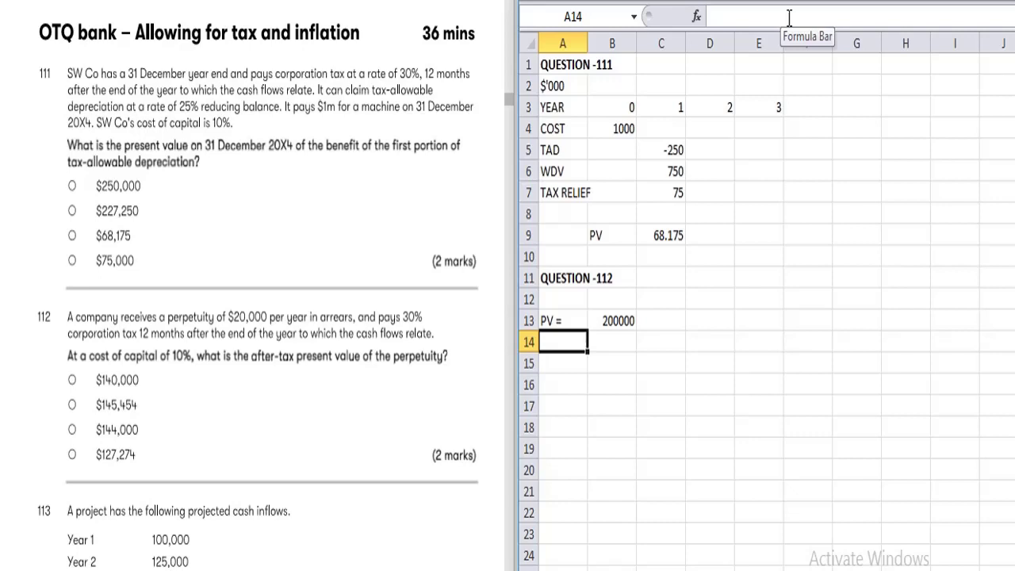
Label row 14 "LESS: TAX" in A14, beneath the perpetuity's present value
{"action": "type", "text": "LESS:"}
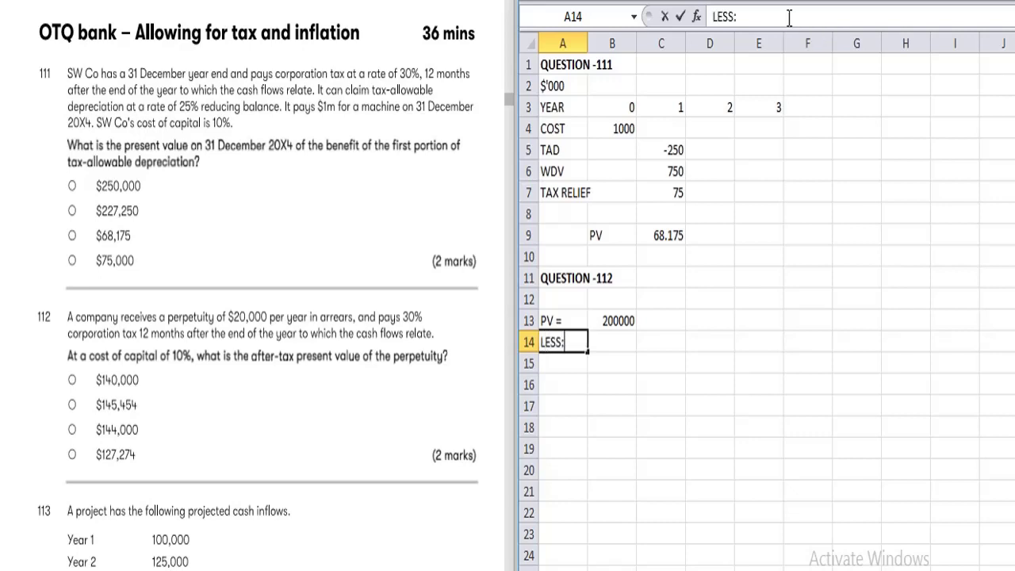
{"action": "type", "text": " TAX"}
{"action": "key", "text": "Return"}
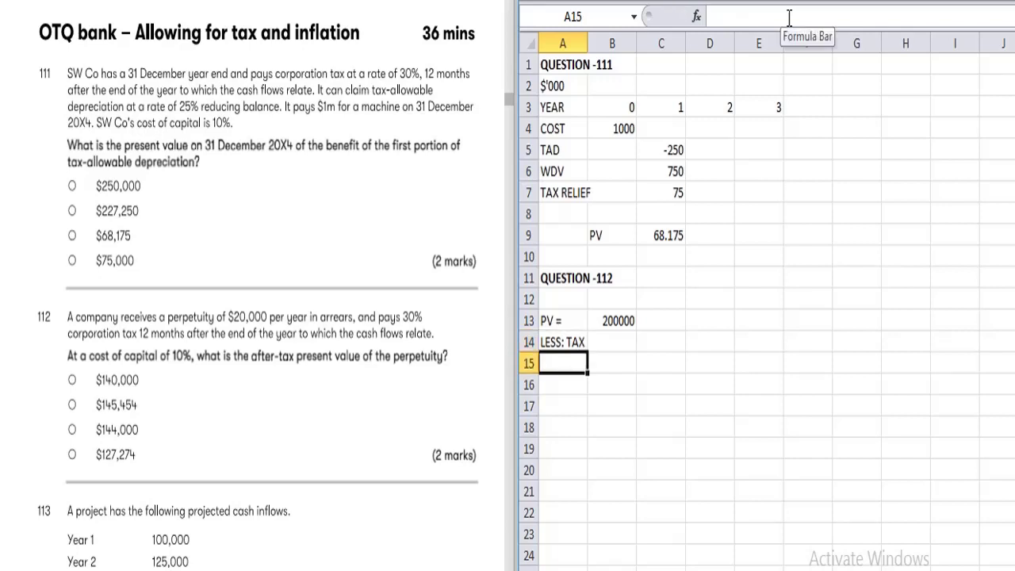
Copy the YEAR row with years 0 to 3 from A3:E3 to the question 112 heading row, starting at E11
{"action": "left_click", "coordinate": [612, 109]}
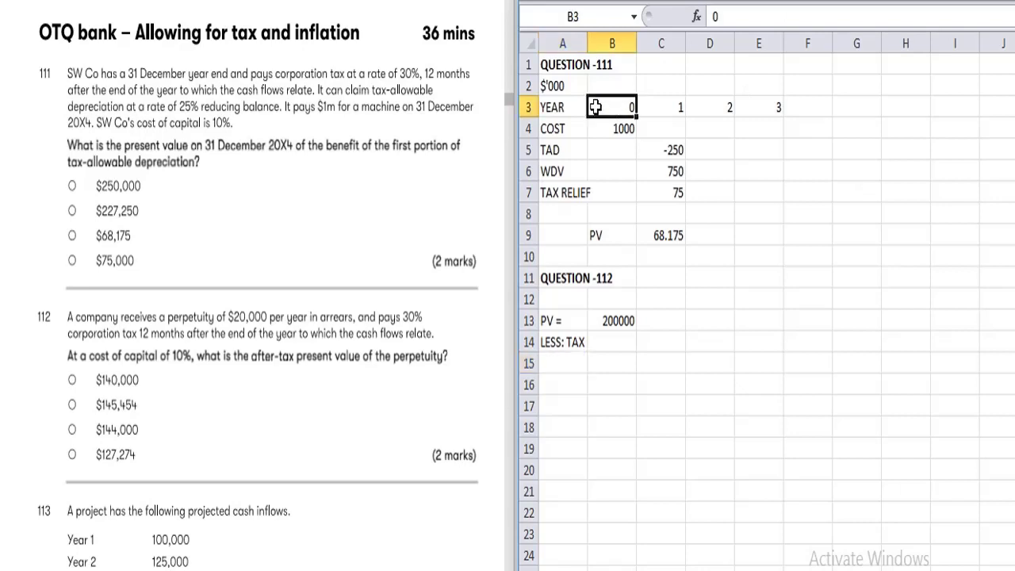
{"action": "left_click", "coordinate": [558, 108]}
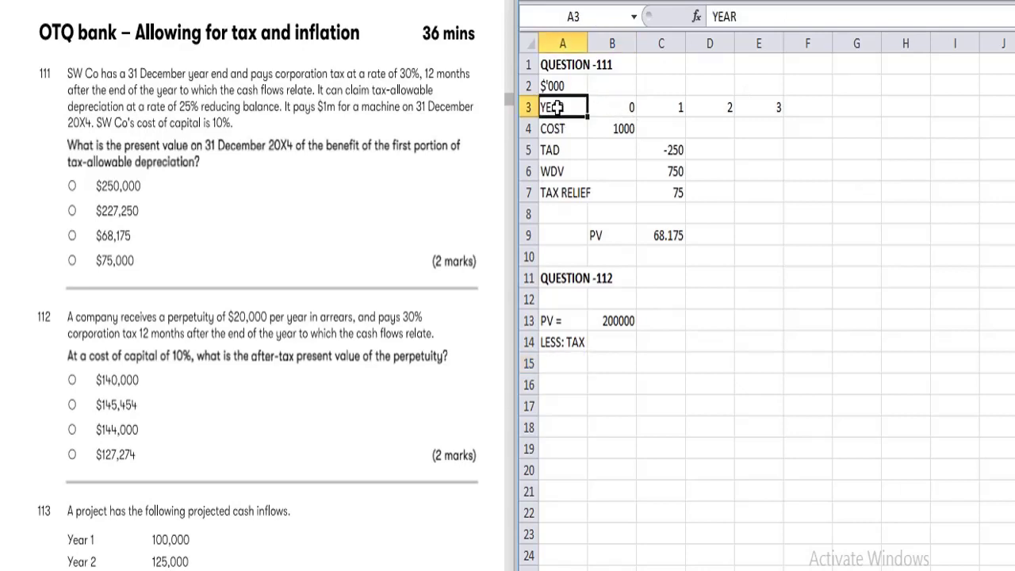
{"action": "key", "text": "shift+Right"}
{"action": "key", "text": "shift+Right"}
{"action": "key", "text": "shift+Right"}
{"action": "key", "text": "shift+Right"}
{"action": "key", "text": "ctrl+c"}
{"action": "key", "text": "Down"}
{"action": "key", "text": "Down"}
{"action": "key", "text": "Down"}
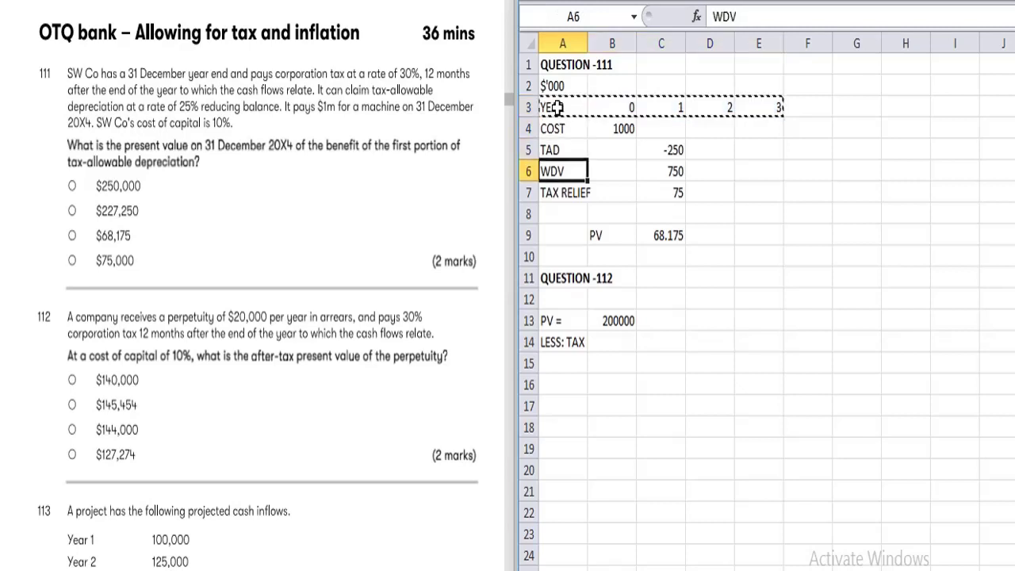
{"action": "key", "text": "Down"}
{"action": "key", "text": "Down"}
{"action": "key", "text": "Down"}
{"action": "key", "text": "Down"}
{"action": "key", "text": "Down"}
{"action": "key", "text": "Right"}
{"action": "key", "text": "Right"}
{"action": "key", "text": "Right"}
{"action": "key", "text": "Right"}
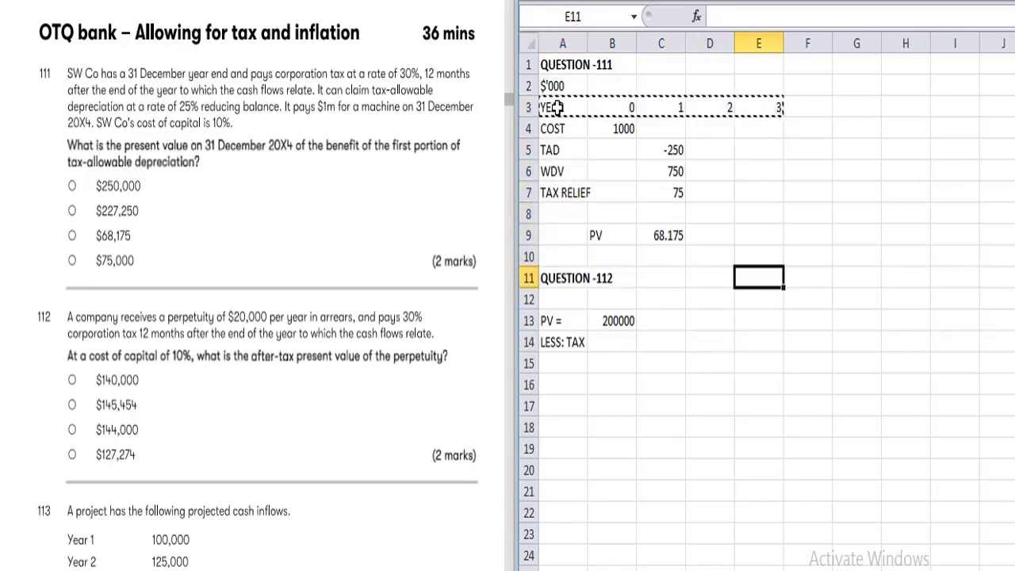
{"action": "key", "text": "ctrl+v"}
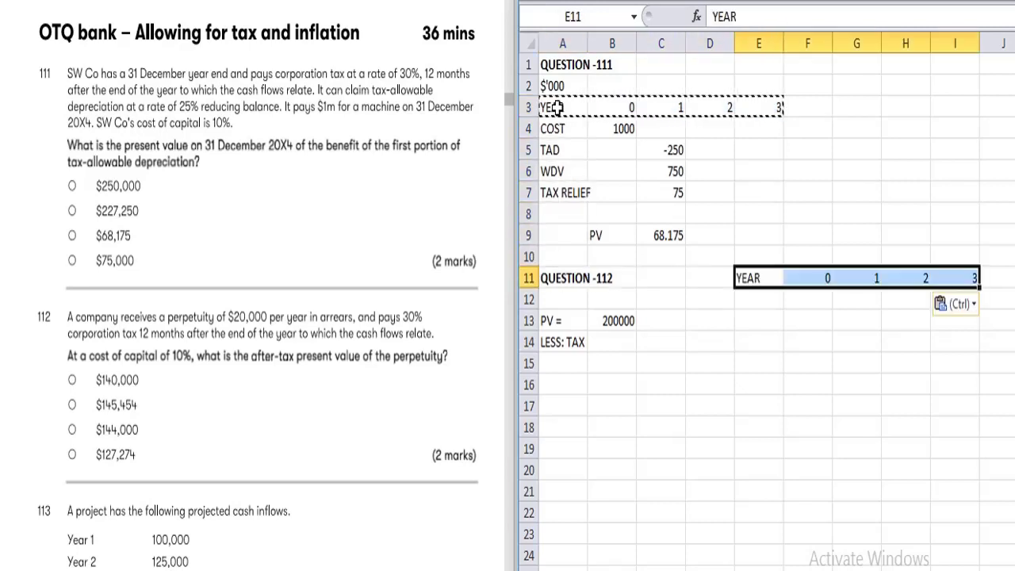
Add the heading PERPETUITY in J11, after year 3 of the copied timeline
{"action": "left_click", "coordinate": [994, 272]}
{"action": "type", "text": "PRP"}
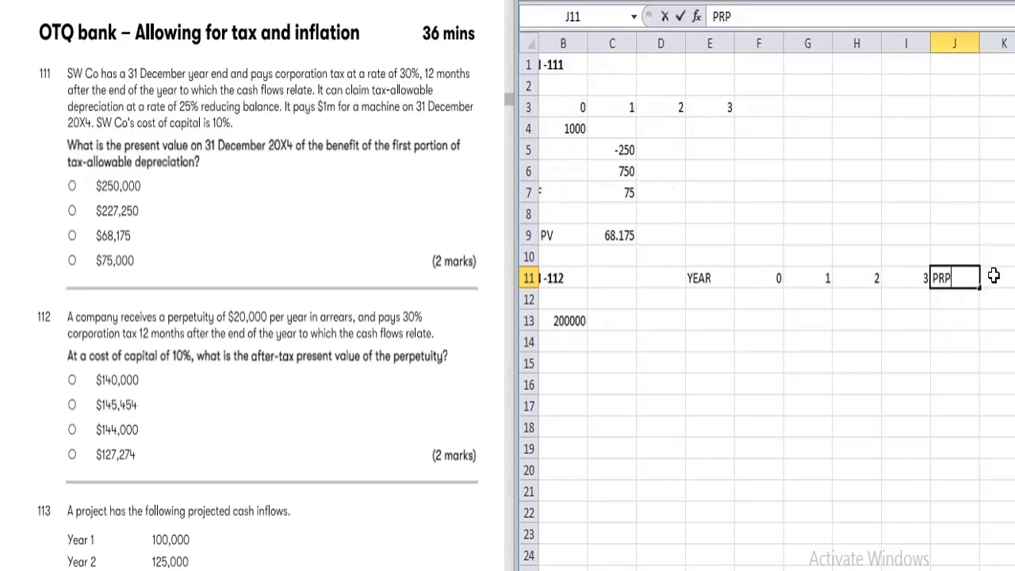
{"action": "type", "text": "ERTUITY"}
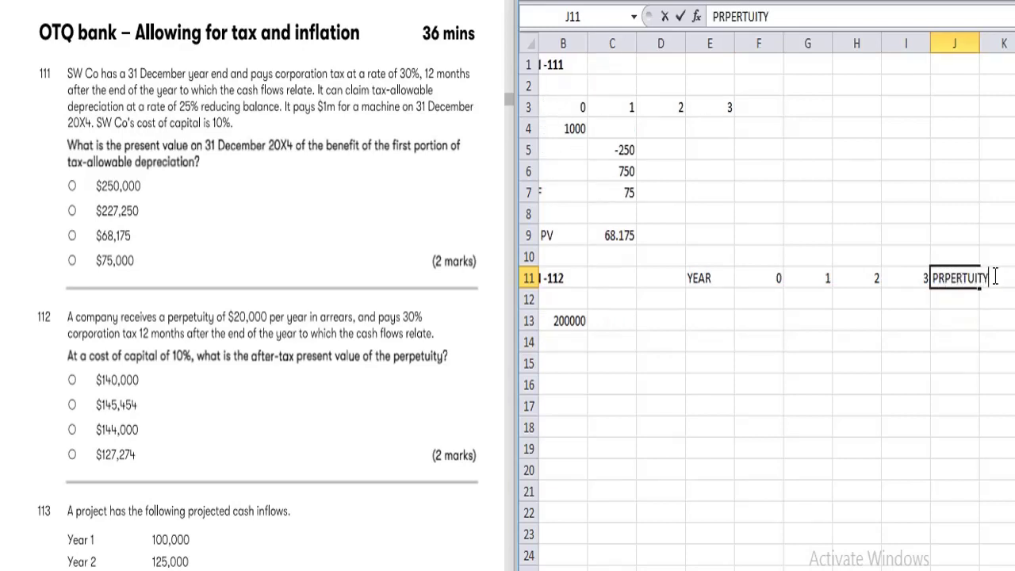
{"action": "key", "text": "Return"}
{"action": "left_click", "coordinate": [993, 275]}
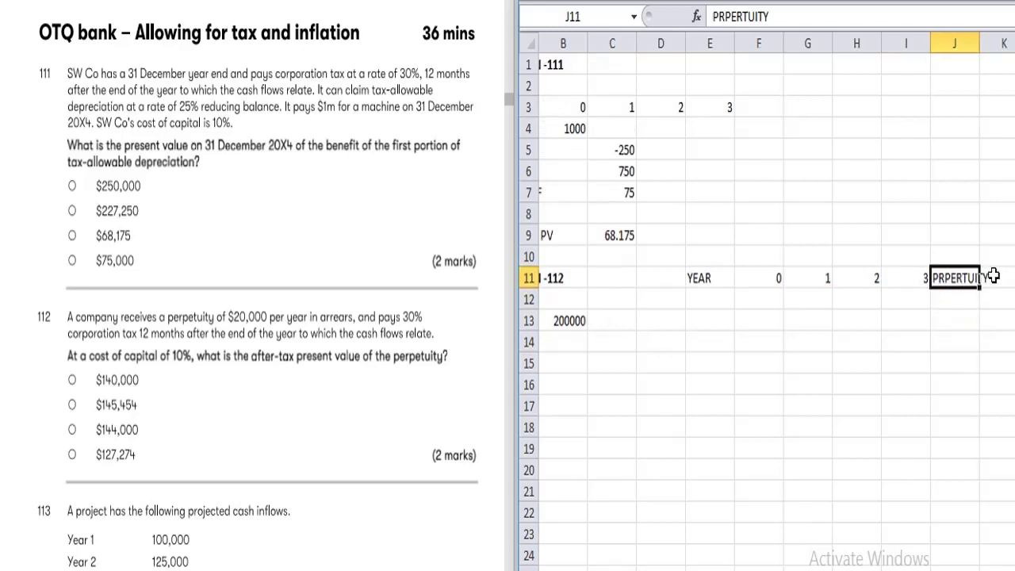
{"action": "type", "text": "PERPE"}
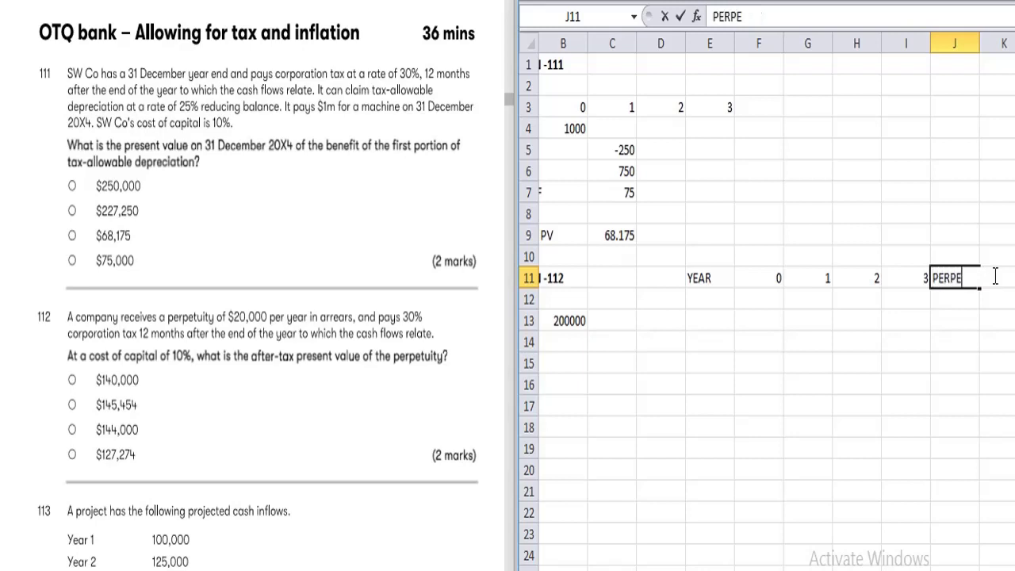
{"action": "type", "text": "TUITY"}
{"action": "key", "text": "Return"}
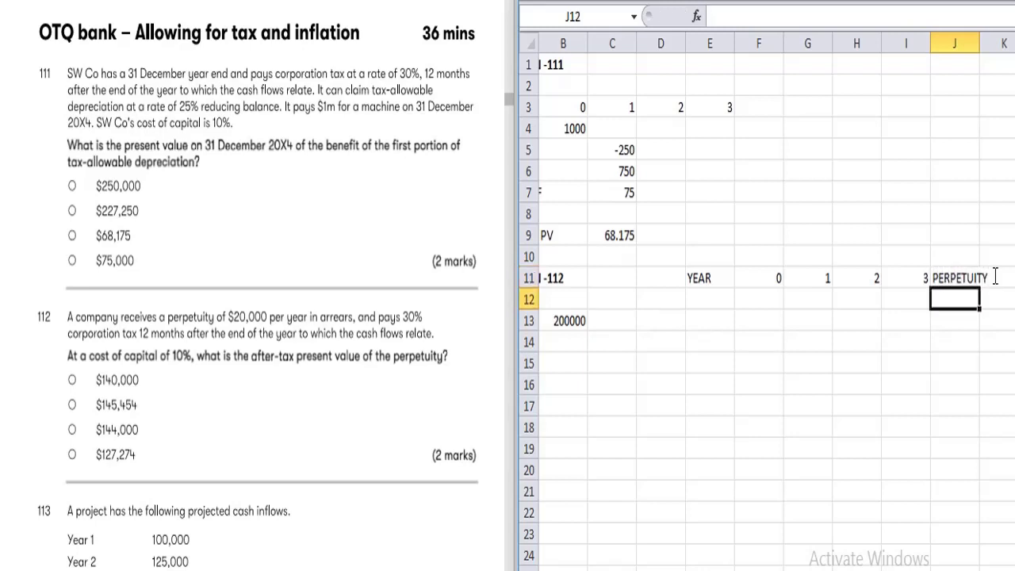
{"action": "key", "text": "Left"}
{"action": "key", "text": "Left"}
{"action": "key", "text": "Left"}
{"action": "key", "text": "Left"}
{"action": "key", "text": "Left"}
{"action": "key", "text": "Left"}
{"action": "key", "text": "Left"}
{"action": "key", "text": "Left"}
{"action": "key", "text": "Left"}
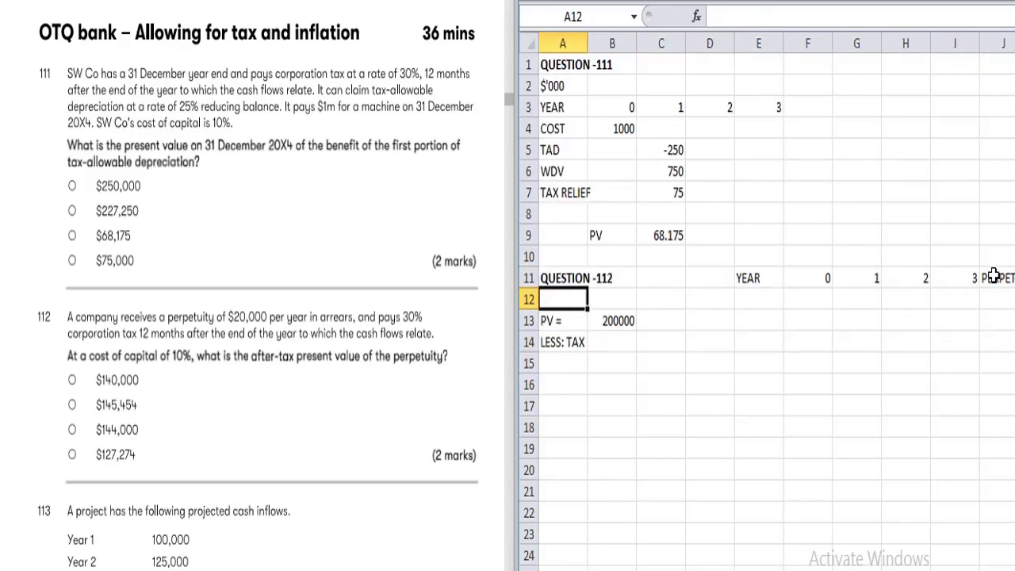
{"action": "key", "text": "Down"}
{"action": "key", "text": "Right"}
{"action": "key", "text": "Right"}
{"action": "key", "text": "Right"}
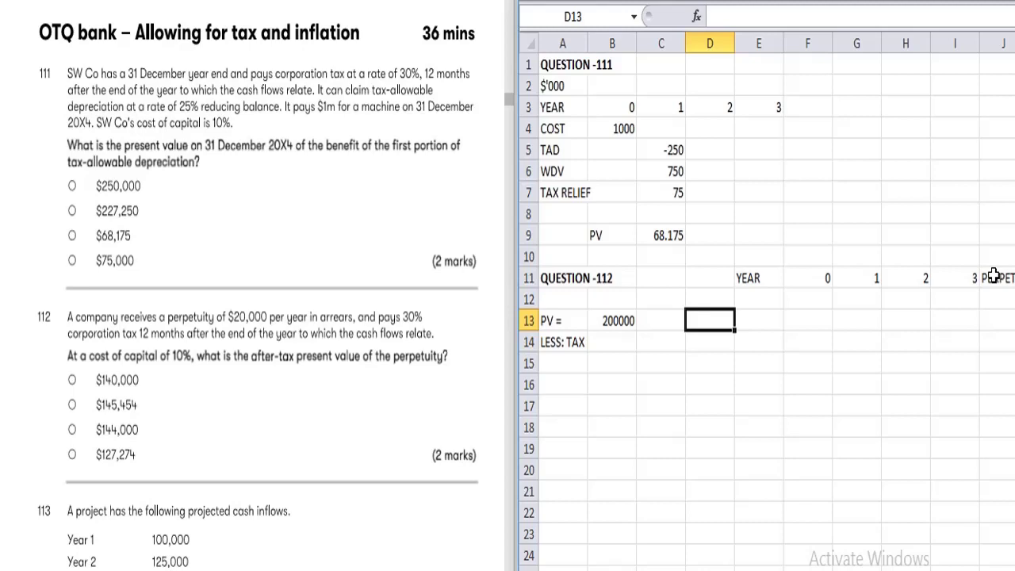
Enter cash flows of 20000 under years 1 and 2 of the question 112 timeline, in G12 and H12
{"action": "key", "text": "Right"}
{"action": "key", "text": "Right"}
{"action": "key", "text": "Right"}
{"action": "key", "text": "Up"}
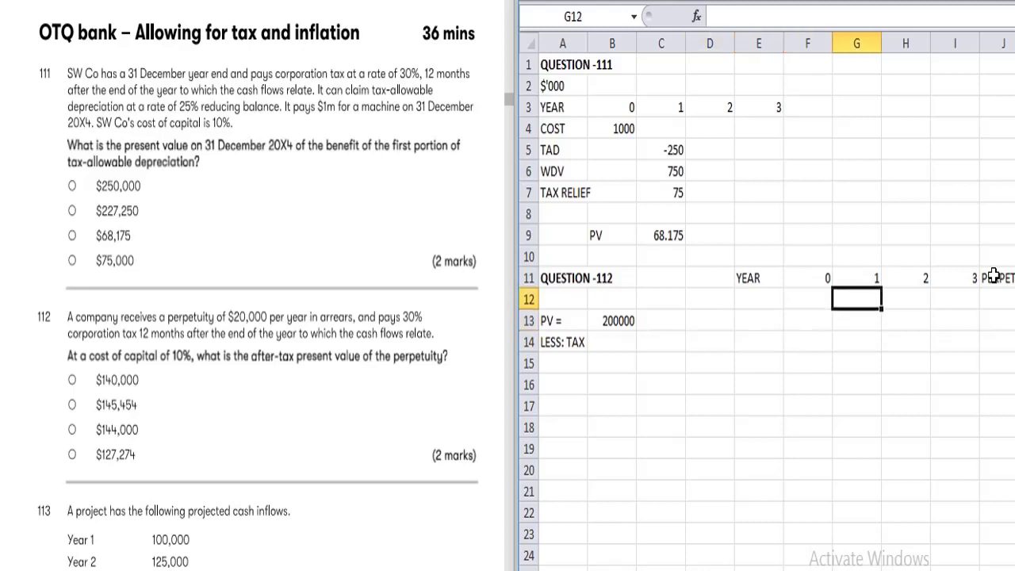
{"action": "type", "text": "200"}
{"action": "key", "text": "Right"}
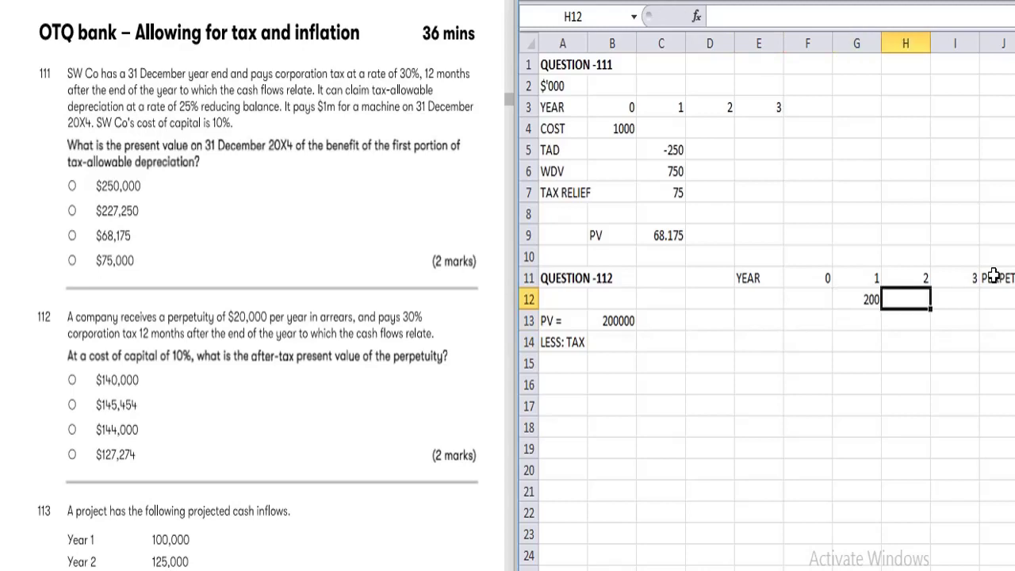
{"action": "key", "text": "Left"}
{"action": "type", "text": "20000"}
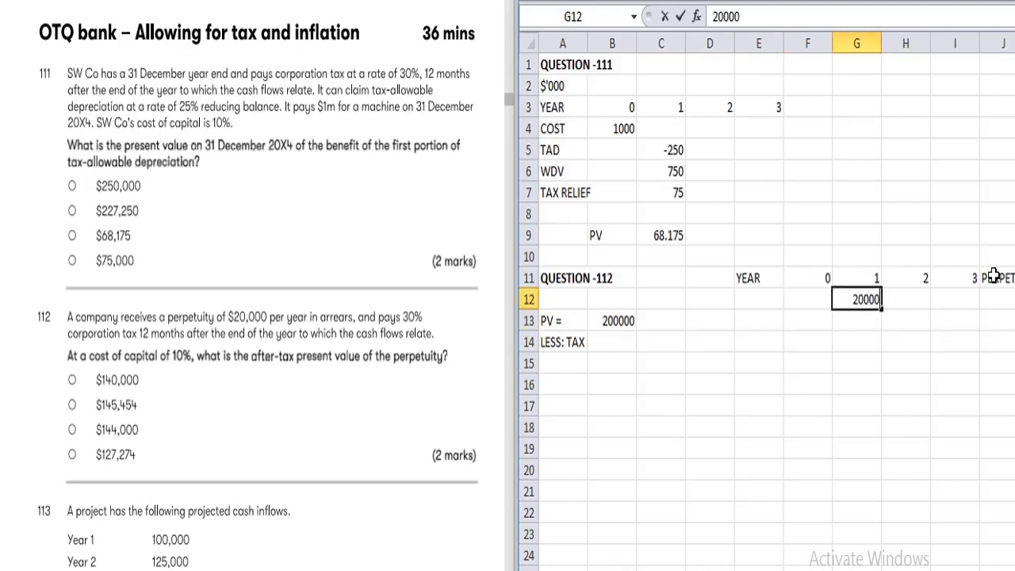
{"action": "key", "text": "Right"}
{"action": "type", "text": "20000"}
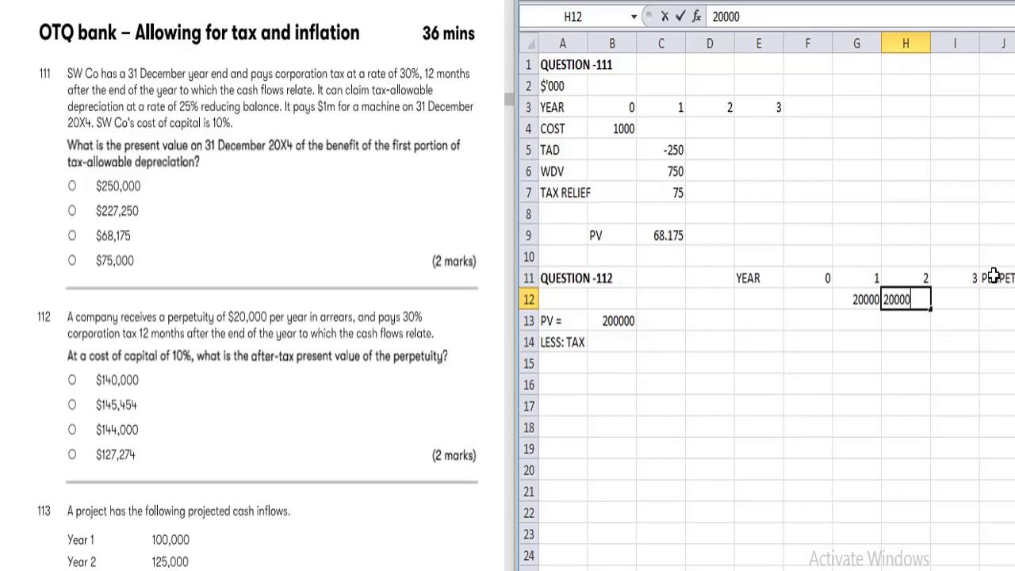
{"action": "key", "text": "Down"}
{"action": "key", "text": "Left"}
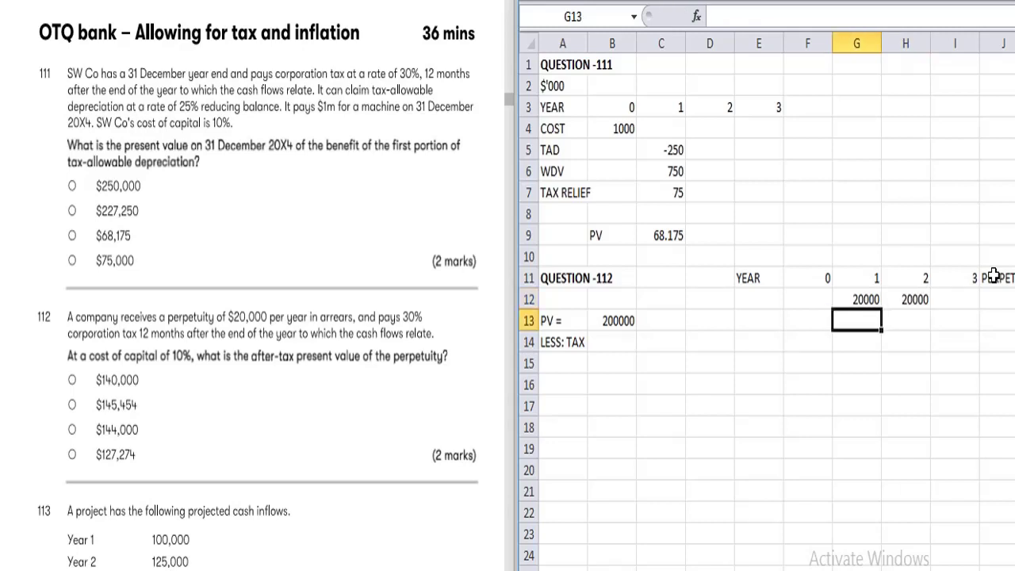
{"action": "key", "text": "Left"}
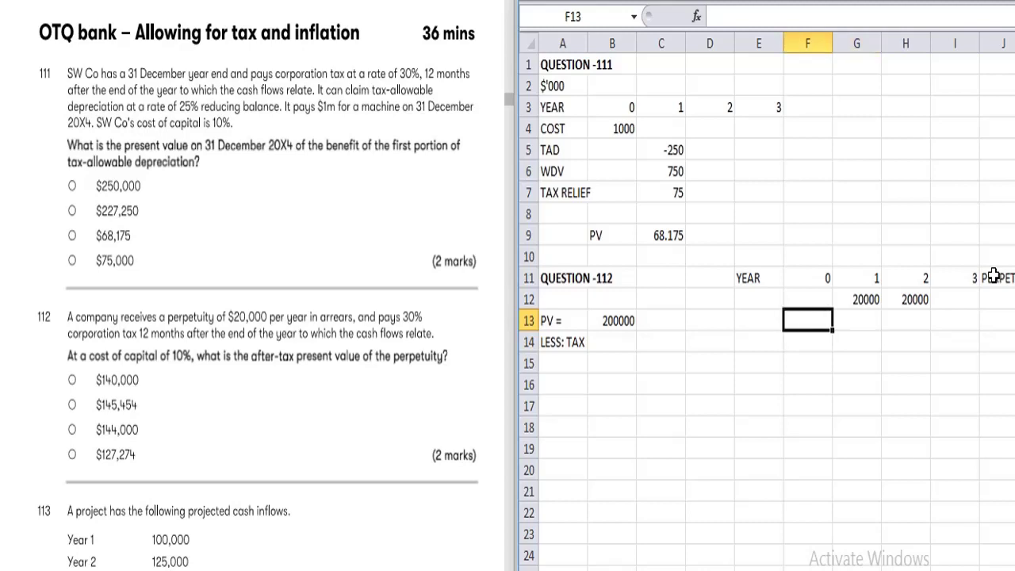
{"action": "key", "text": "Right"}
{"action": "key", "text": "Right"}
{"action": "key", "text": "Right"}
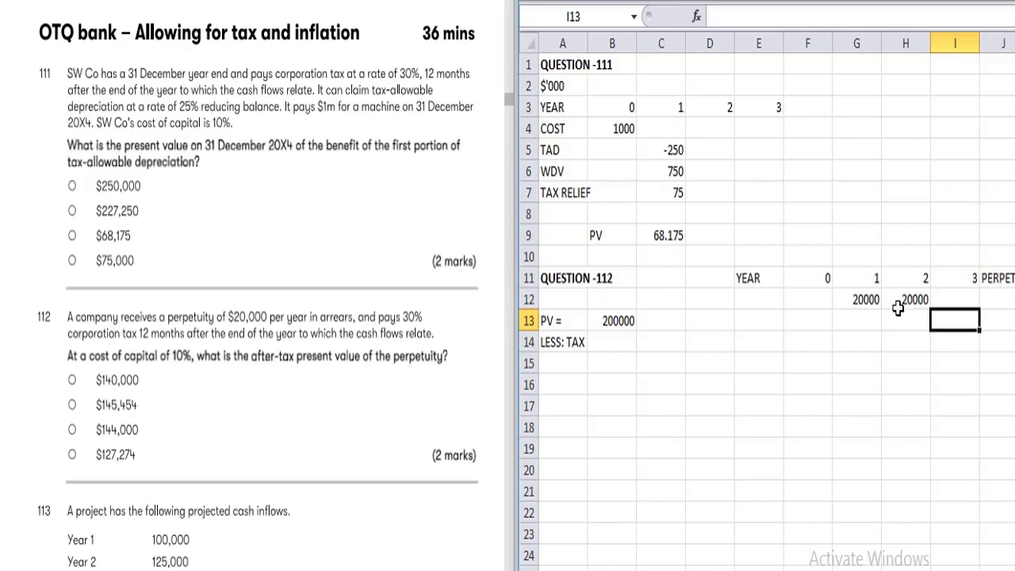
Clear the copied YEAR timeline, the PERPETUITY heading and the cash flows from E11:J13
{"action": "left_click", "coordinate": [748, 277]}
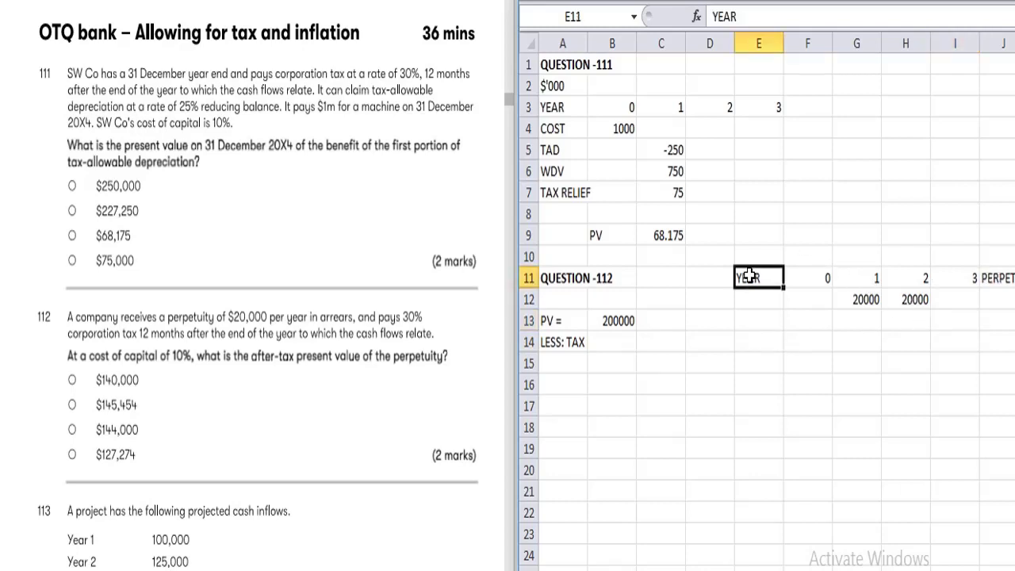
{"action": "key", "text": "shift+Down"}
{"action": "key", "text": "shift+Down"}
{"action": "key", "text": "shift+Right"}
{"action": "key", "text": "shift+Right"}
{"action": "key", "text": "shift+Right"}
{"action": "key", "text": "shift+Right"}
{"action": "key", "text": "shift+Right"}
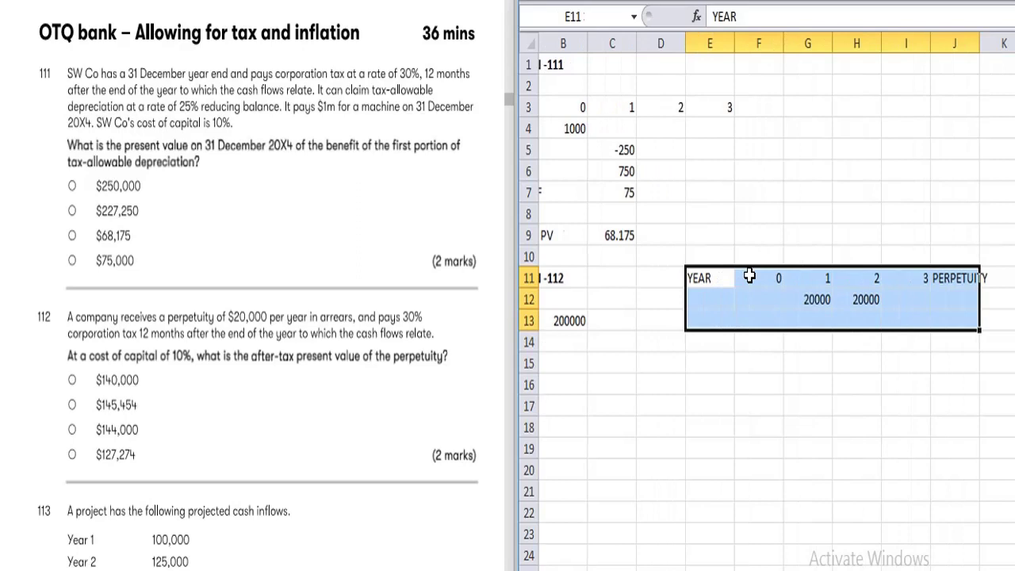
{"action": "key", "text": "Delete"}
{"action": "key", "text": "Down"}
{"action": "key", "text": "Left"}
{"action": "key", "text": "Left"}
{"action": "key", "text": "Left"}
{"action": "key", "text": "Left"}
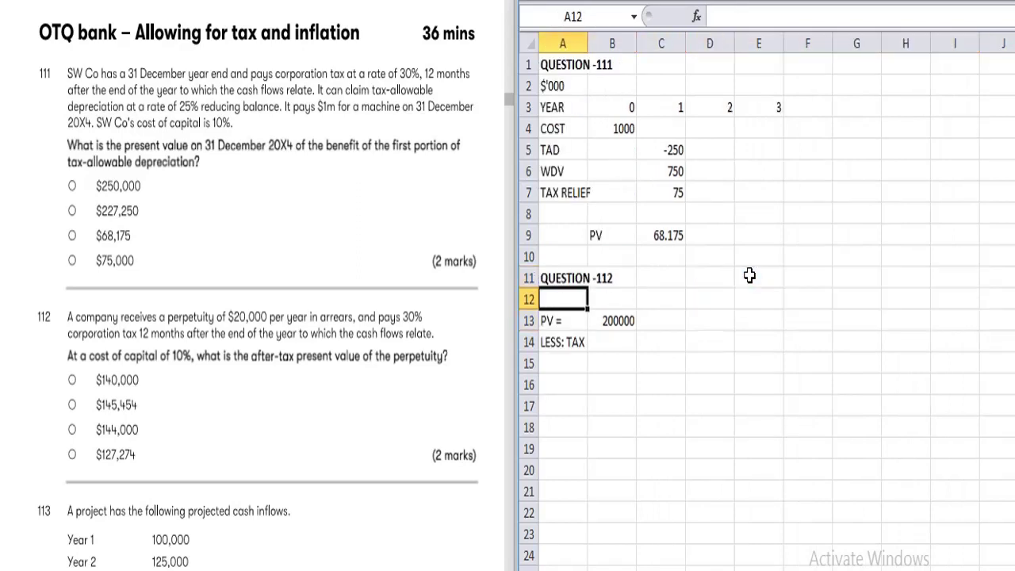
{"action": "key", "text": "Down"}
{"action": "key", "text": "Down"}
{"action": "key", "text": "Right"}
{"action": "type", "text": "=-"}
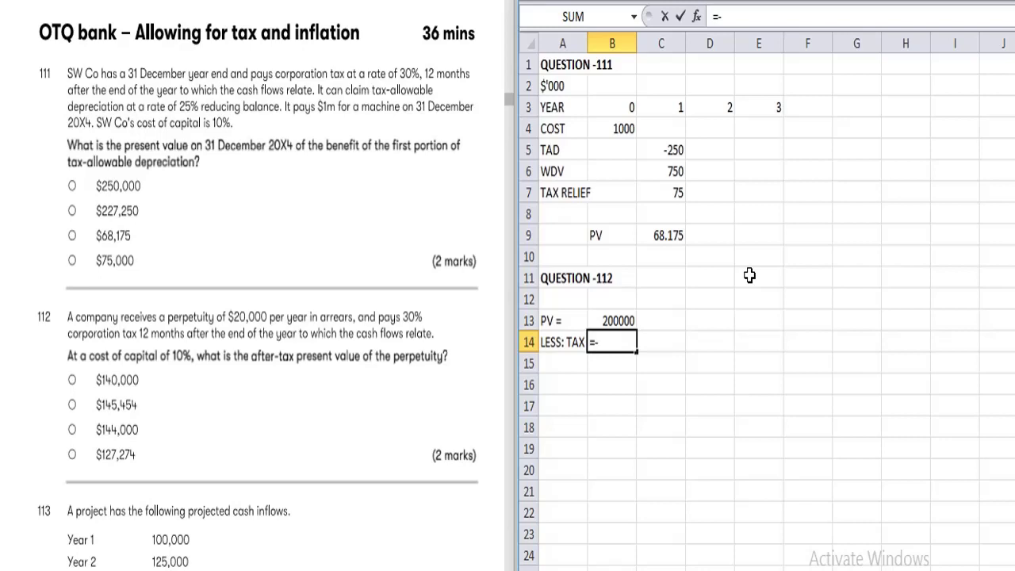
{"action": "key", "text": "Up"}
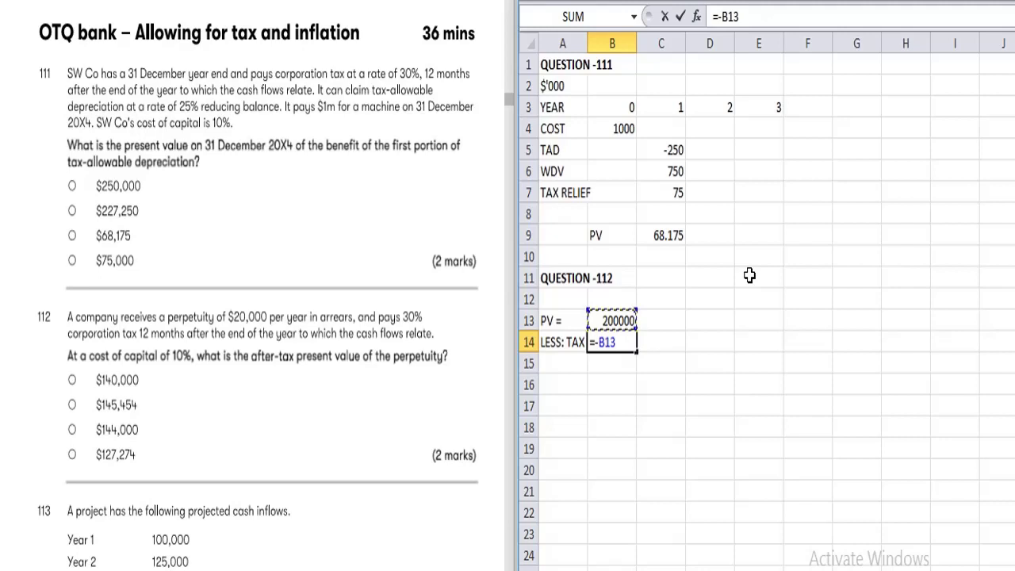
{"action": "key", "text": "BackSpace"}
{"action": "key", "text": "BackSpace"}
{"action": "key", "text": "BackSpace"}
{"action": "key", "text": "BackSpace"}
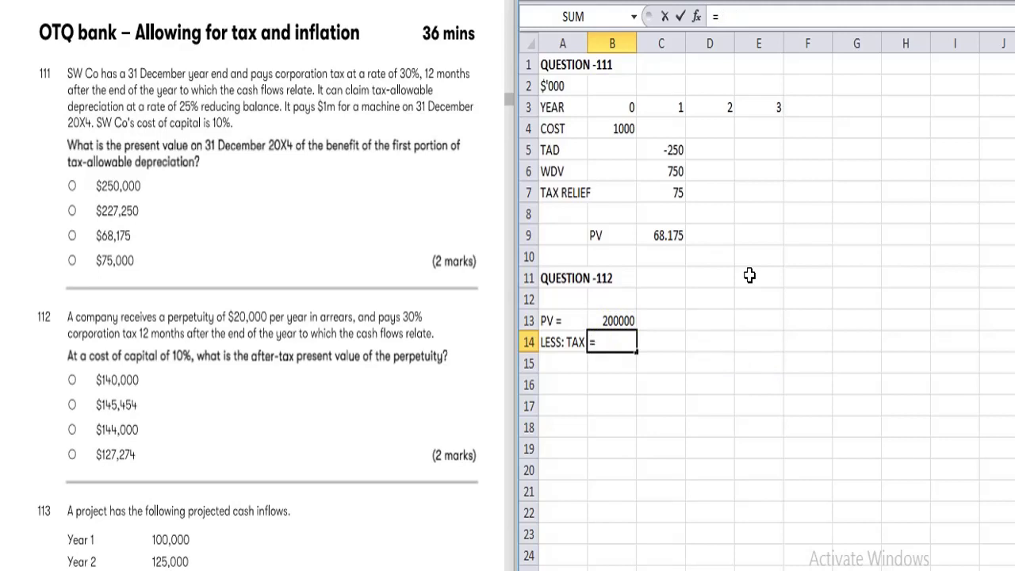
{"action": "type", "text": "-20000*.30"}
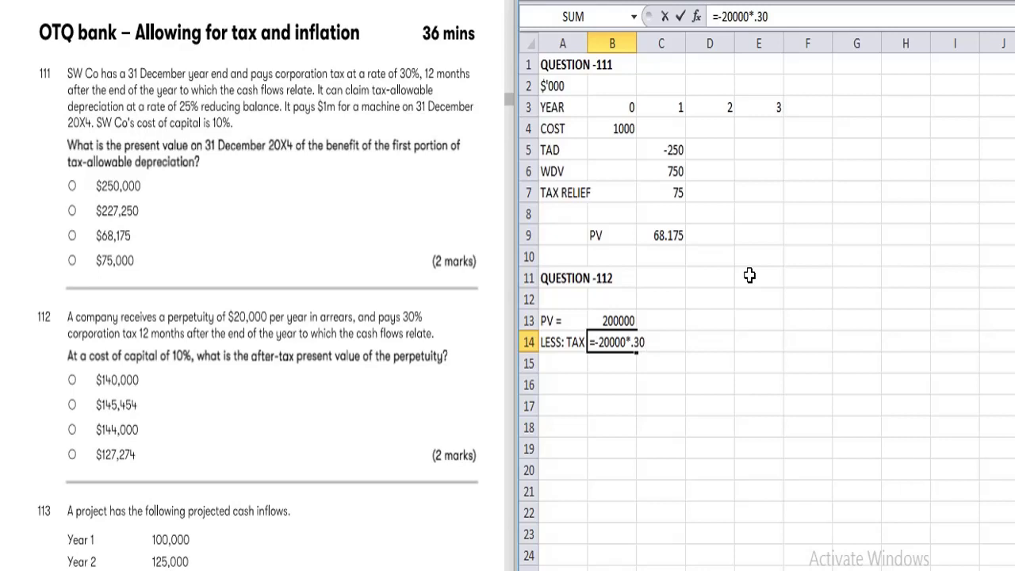
{"action": "key", "text": "BackSpace"}
{"action": "key", "text": "BackSpace"}
{"action": "key", "text": "BackSpace"}
{"action": "key", "text": "BackSpace"}
{"action": "key", "text": "BackSpace"}
{"action": "key", "text": "BackSpace"}
{"action": "key", "text": "BackSpace"}
{"action": "key", "text": "BackSpace"}
{"action": "key", "text": "BackSpace"}
{"action": "key", "text": "BackSpace"}
{"action": "key", "text": "BackSpace"}
{"action": "key", "text": "Return"}
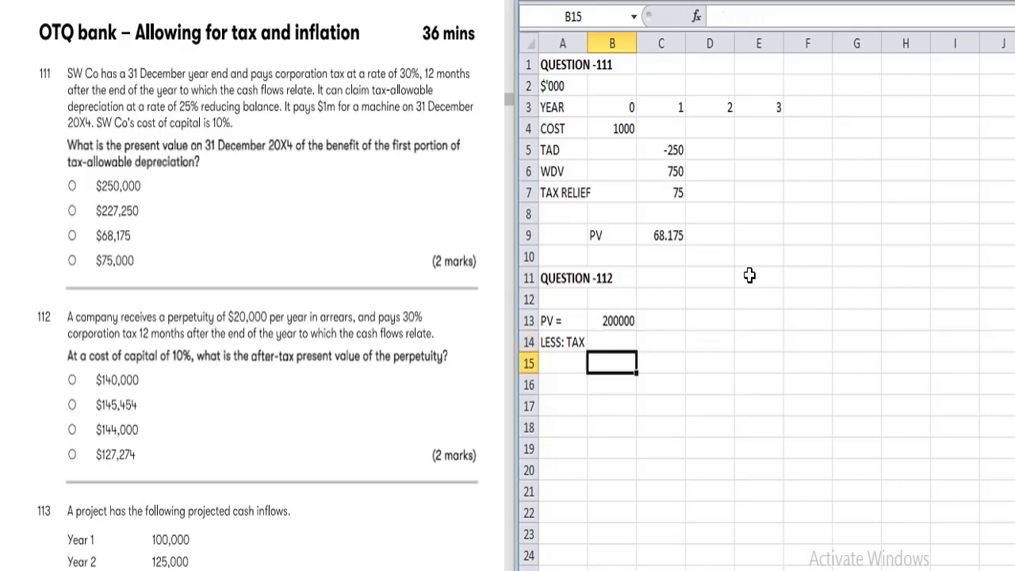
Label E12 "TAX" and calculate the annual tax in F12 with =20000*.3
{"action": "key", "text": "Up"}
{"action": "key", "text": "Right"}
{"action": "key", "text": "Right"}
{"action": "key", "text": "Up"}
{"action": "key", "text": "Right"}
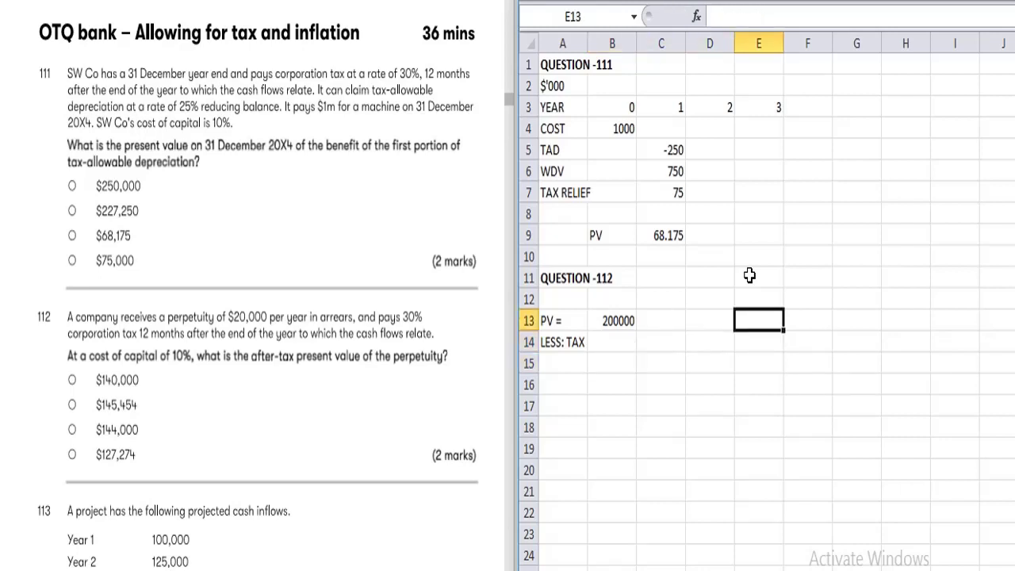
{"action": "key", "text": "Up"}
{"action": "type", "text": "TAX"}
{"action": "key", "text": "Return"}
{"action": "key", "text": "Up"}
{"action": "key", "text": "Right"}
{"action": "type", "text": "="}
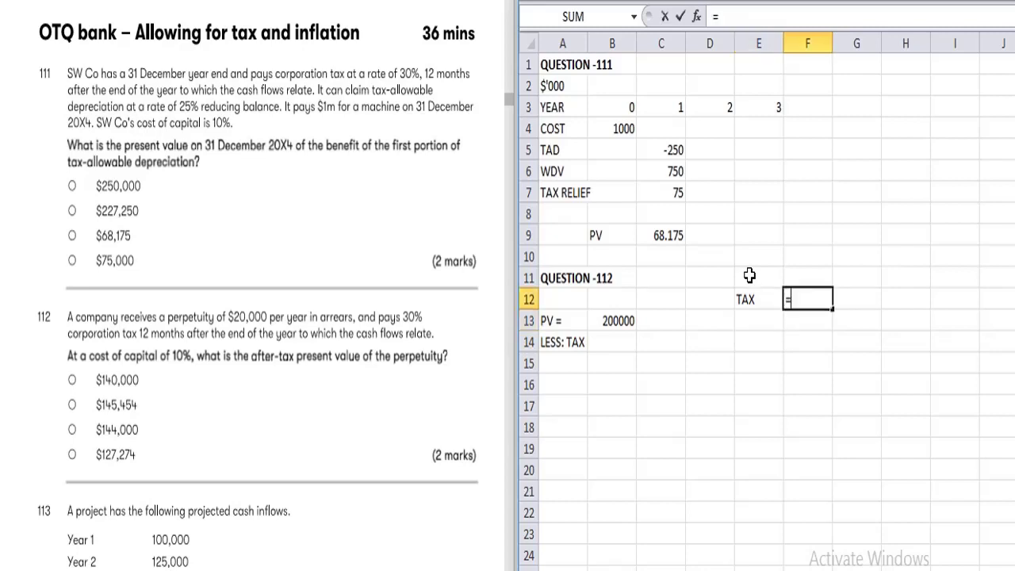
{"action": "type", "text": "20000*.3"}
{"action": "key", "text": "Return"}
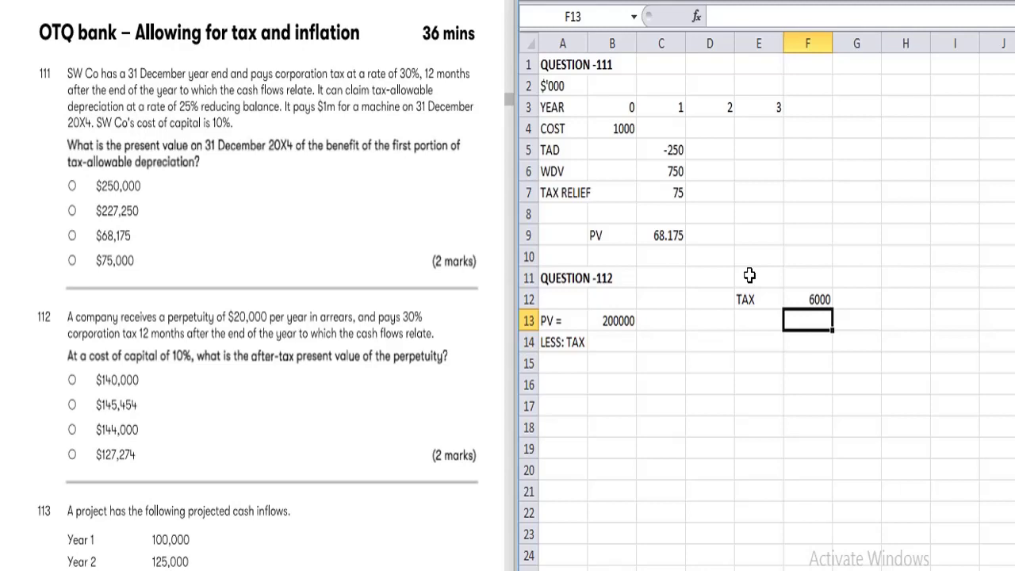
Label E13 "PV" and calculate the present value of the tax perpetuity in F13 with =F12/10%
{"action": "key", "text": "Up"}
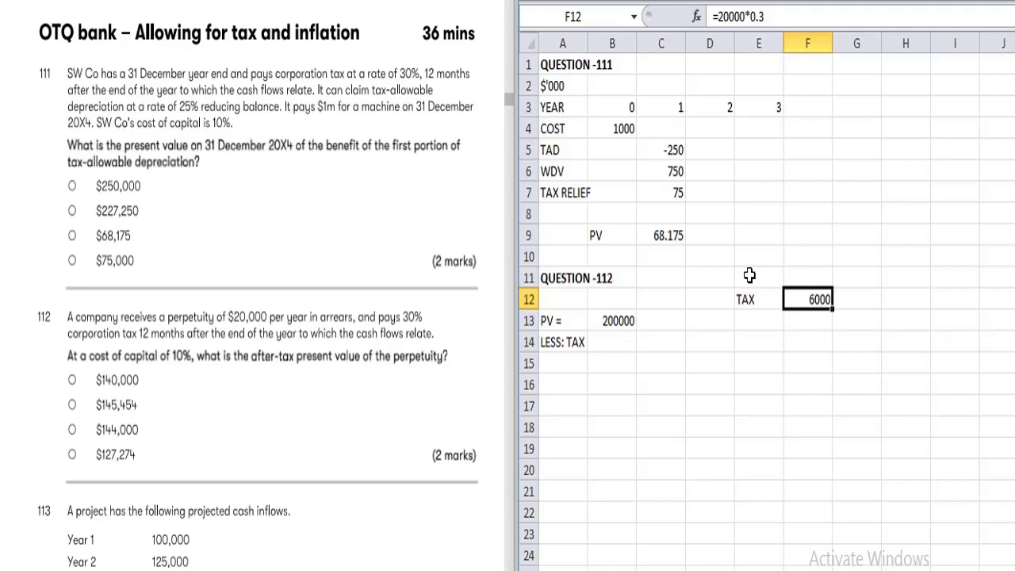
{"action": "key", "text": "Down"}
{"action": "key", "text": "Up"}
{"action": "key", "text": "Down"}
{"action": "key", "text": "Left"}
{"action": "type", "text": "PV"}
{"action": "key", "text": "Tab"}
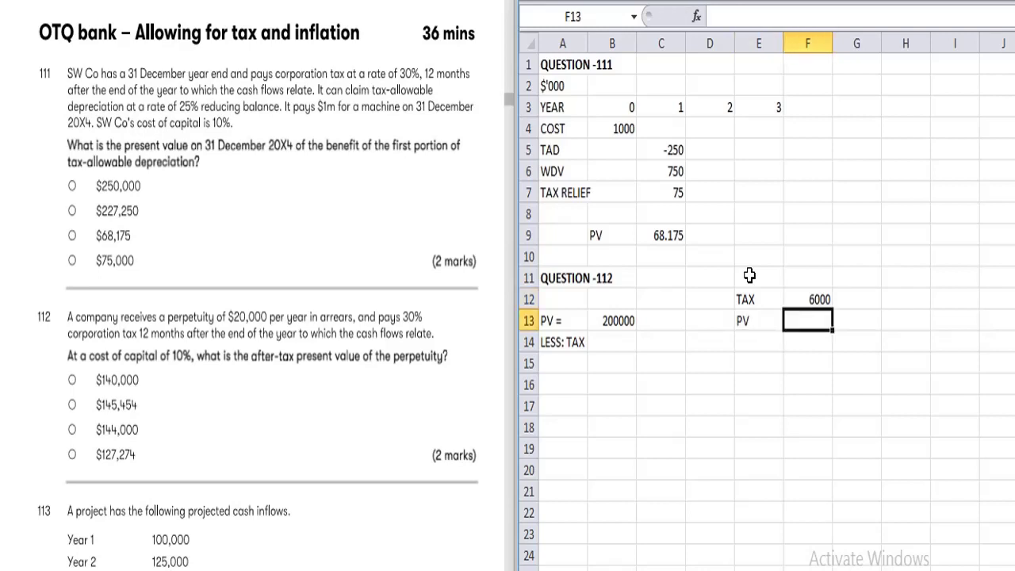
{"action": "type", "text": "="}
{"action": "key", "text": "Up"}
{"action": "type", "text": "/"}
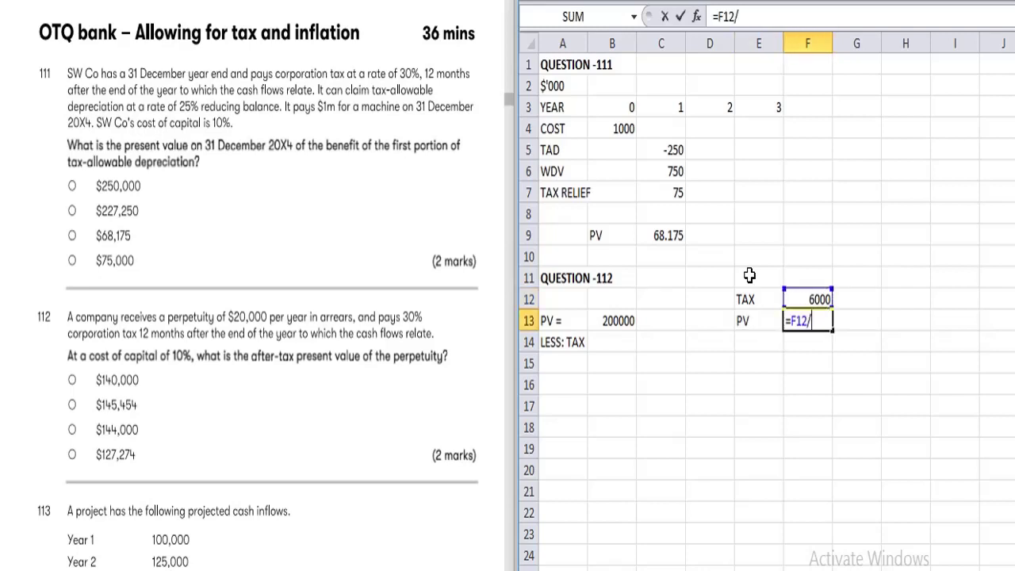
{"action": "type", "text": "10%"}
{"action": "key", "text": "Return"}
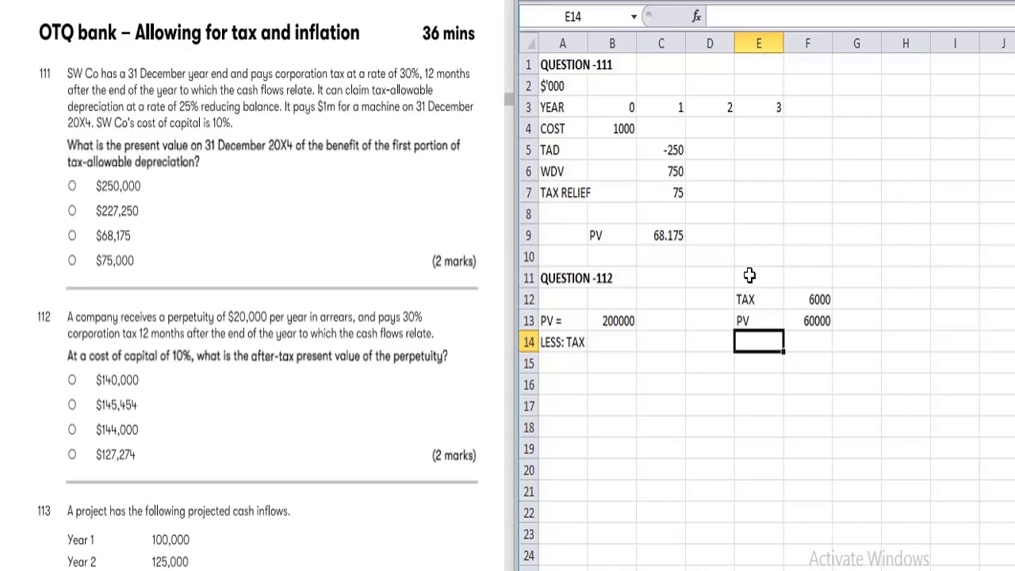
Discount the tax perpetuity's present value by one more year in F14 with =F13*0.909
{"action": "key", "text": "Right"}
{"action": "type", "text": "="}
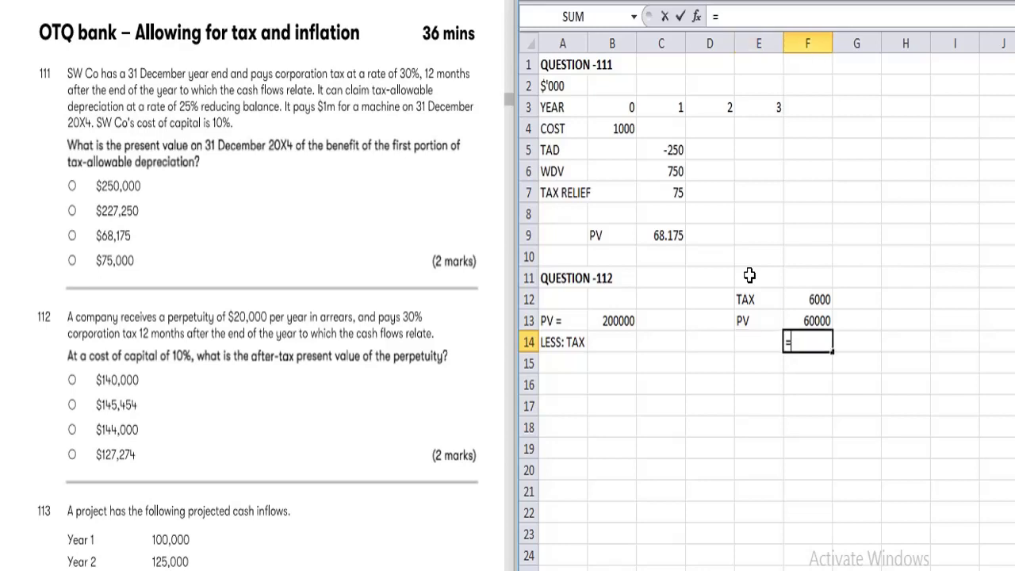
{"action": "type", "text": "F13*0.909"}
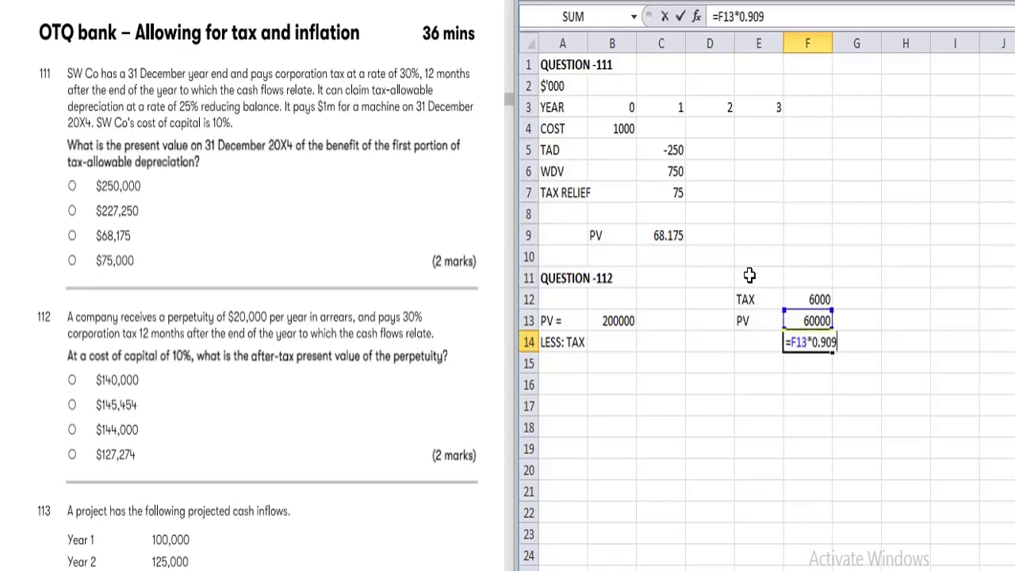
{"action": "key", "text": "Return"}
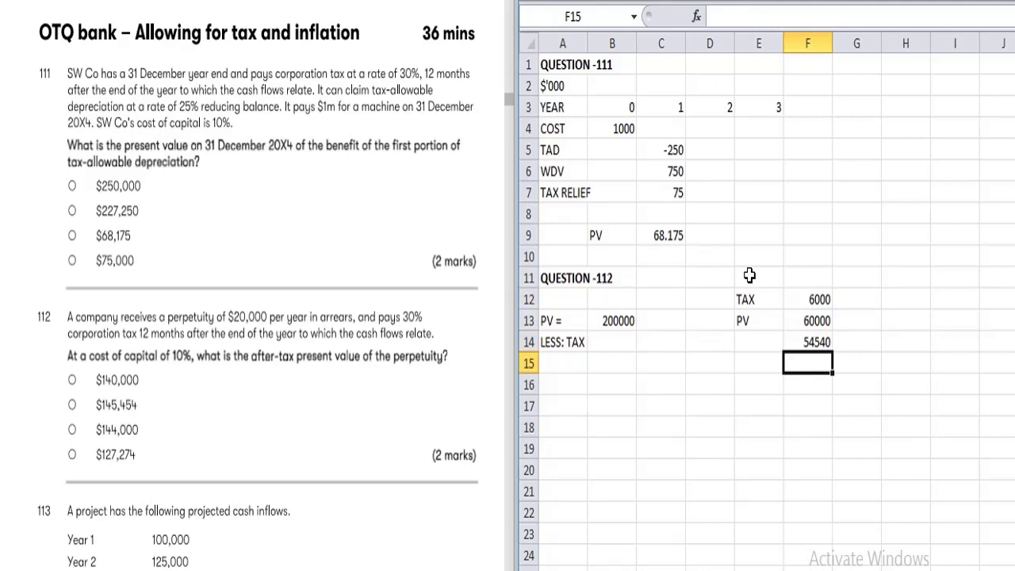
Fill the LESS: TAX amount in B14 with the negative of the discounted tax value, =-F14
{"action": "key", "text": "Left"}
{"action": "key", "text": "Up"}
{"action": "key", "text": "Up"}
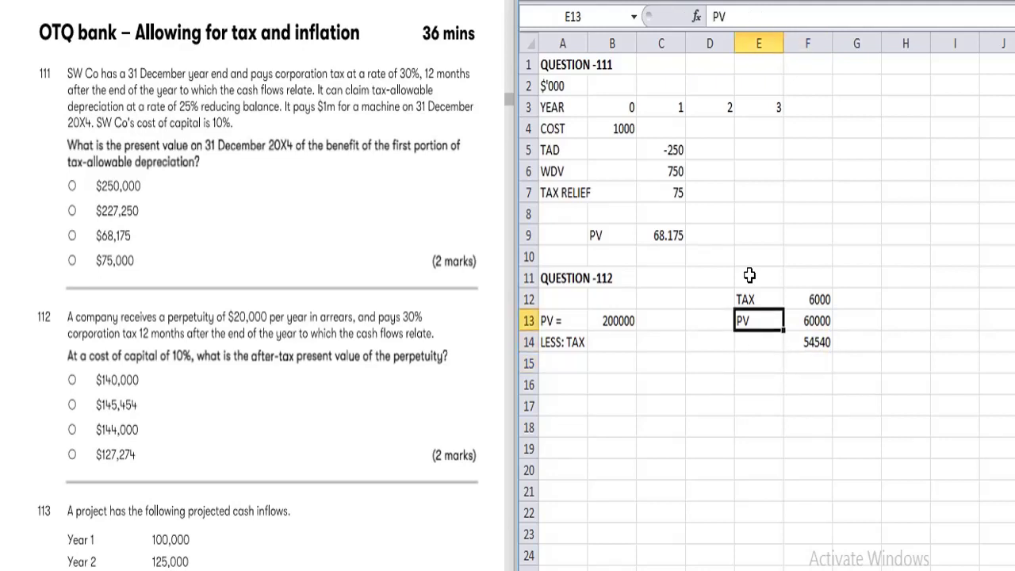
{"action": "key", "text": "Left"}
{"action": "key", "text": "Left"}
{"action": "key", "text": "Left"}
{"action": "key", "text": "Down"}
{"action": "type", "text": "=-"}
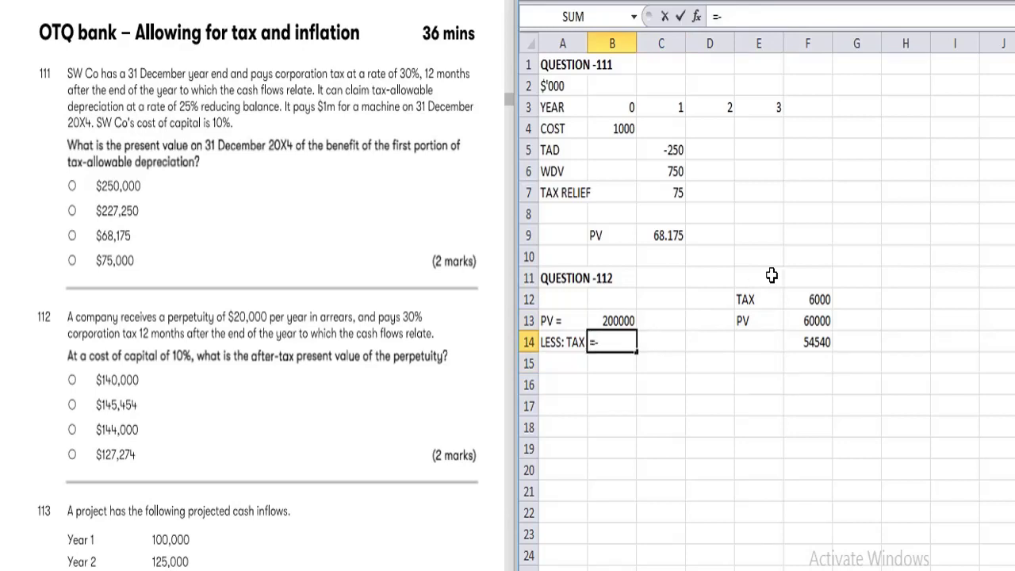
{"action": "left_click", "coordinate": [814, 344]}
{"action": "key", "text": "Return"}
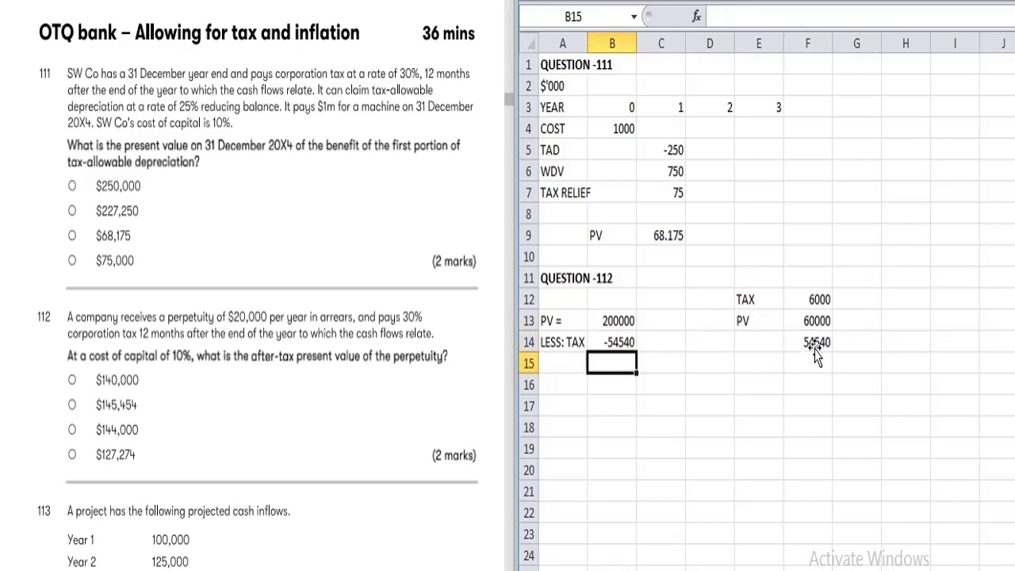
Calculate the after-tax present value of the perpetuity in B15 with =B13+B14
{"action": "type", "text": "="}
{"action": "key", "text": "Up"}
{"action": "key", "text": "Up"}
{"action": "type", "text": "+"}
{"action": "key", "text": "Up"}
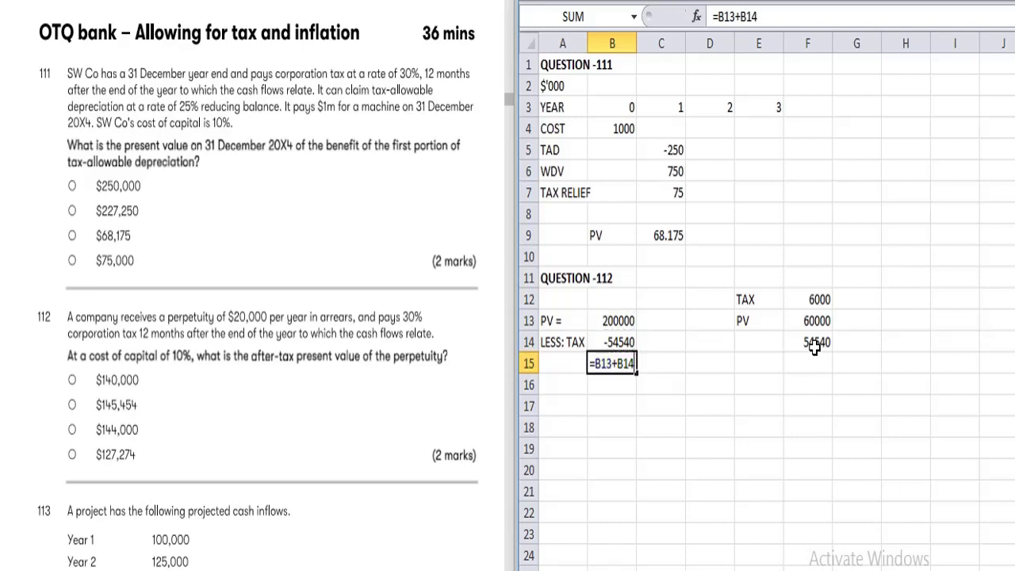
{"action": "key", "text": "Return"}
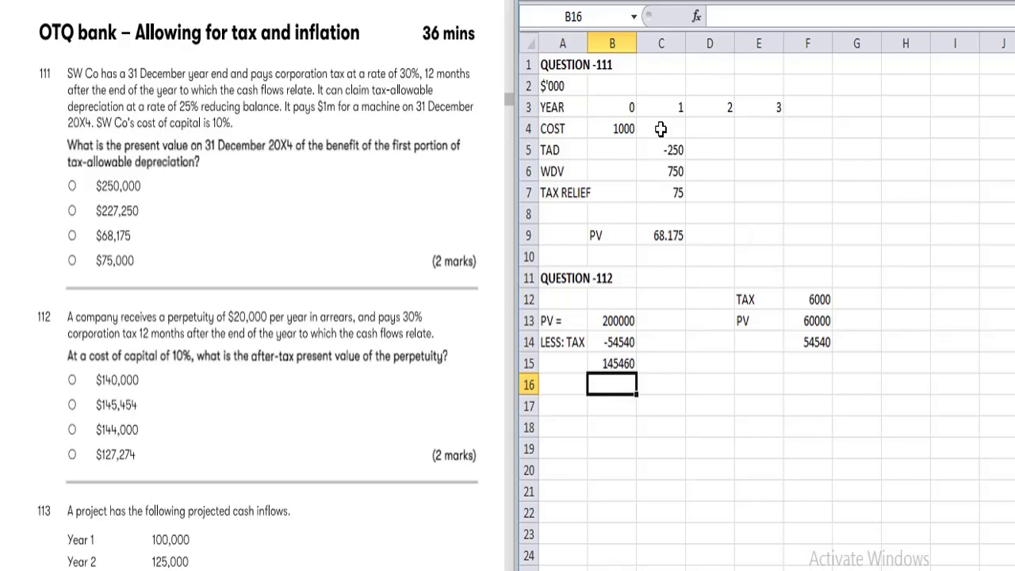
Copy the YEAR row with years 0 to 2 from A3:D3 to row 19, starting at A19
{"action": "left_click", "coordinate": [549, 104]}
{"action": "key", "text": "shift+Right"}
{"action": "key", "text": "shift+Right"}
{"action": "key", "text": "shift+Right"}
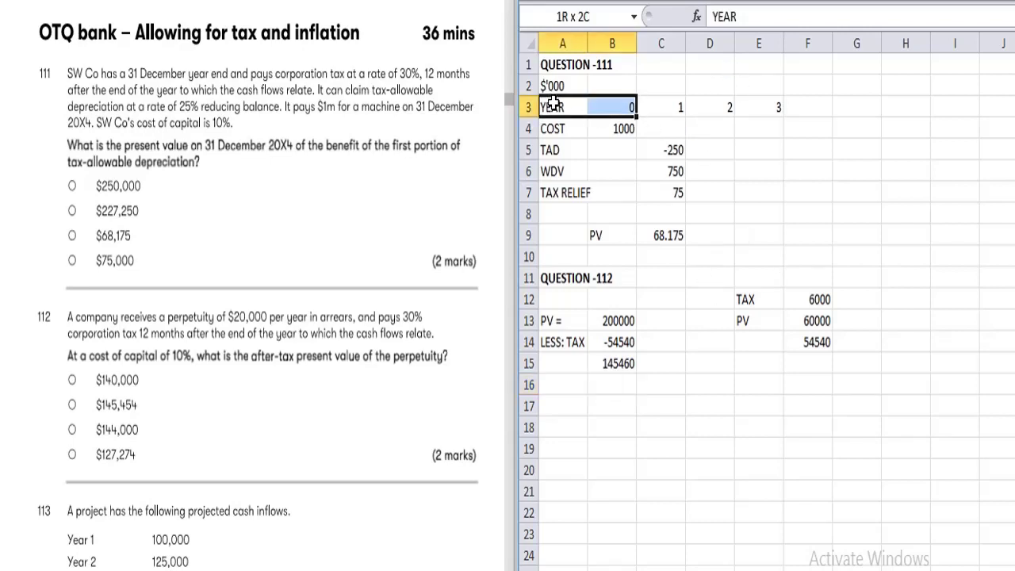
{"action": "key", "text": "ctrl+c"}
{"action": "key", "text": "Down"}
{"action": "key", "text": "Down"}
{"action": "key", "text": "Down"}
{"action": "key", "text": "Down"}
{"action": "key", "text": "Down"}
{"action": "key", "text": "Down"}
{"action": "key", "text": "Down"}
{"action": "key", "text": "Down"}
{"action": "key", "text": "Down"}
{"action": "key", "text": "Down"}
{"action": "key", "text": "Down"}
{"action": "key", "text": "Down"}
{"action": "key", "text": "Down"}
{"action": "key", "text": "Down"}
{"action": "key", "text": "Down"}
{"action": "key", "text": "Down"}
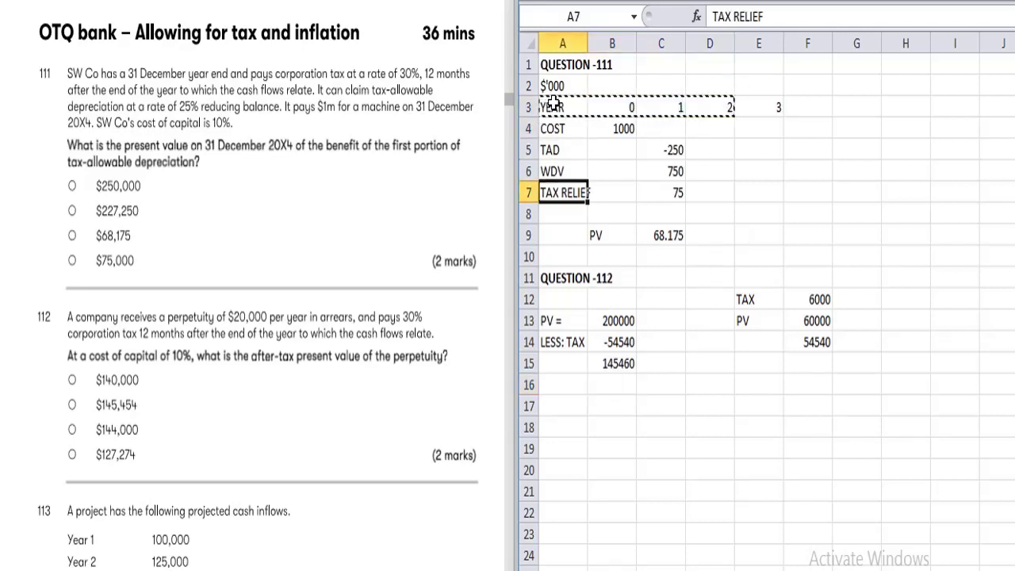
{"action": "key", "text": "ctrl+v"}
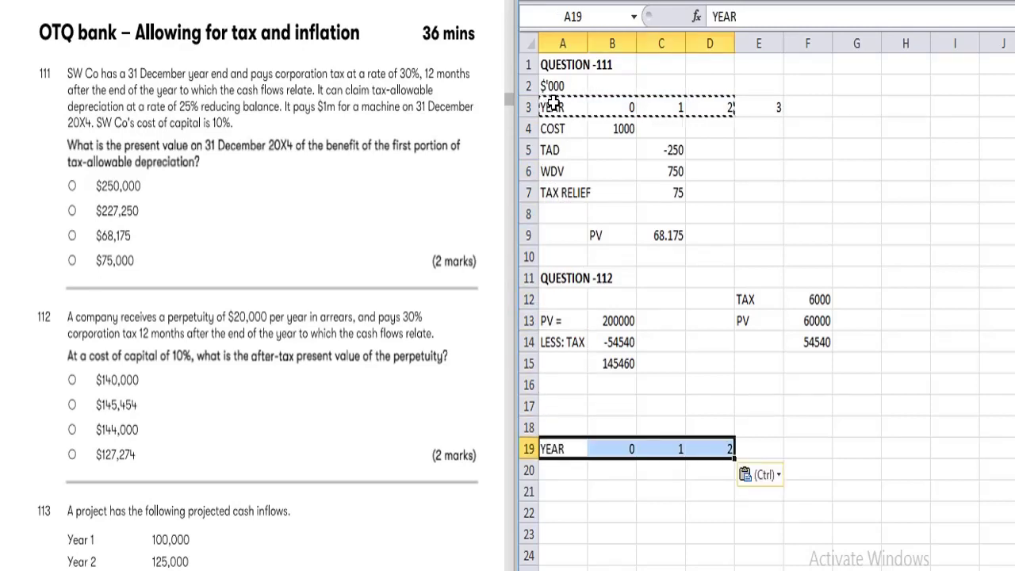
Add a CF row in row 20 with 20K for years 1 and 2 and PERPETUITY in E20
{"action": "key", "text": "Down"}
{"action": "type", "text": "CF"}
{"action": "key", "text": "Right"}
{"action": "key", "text": "Right"}
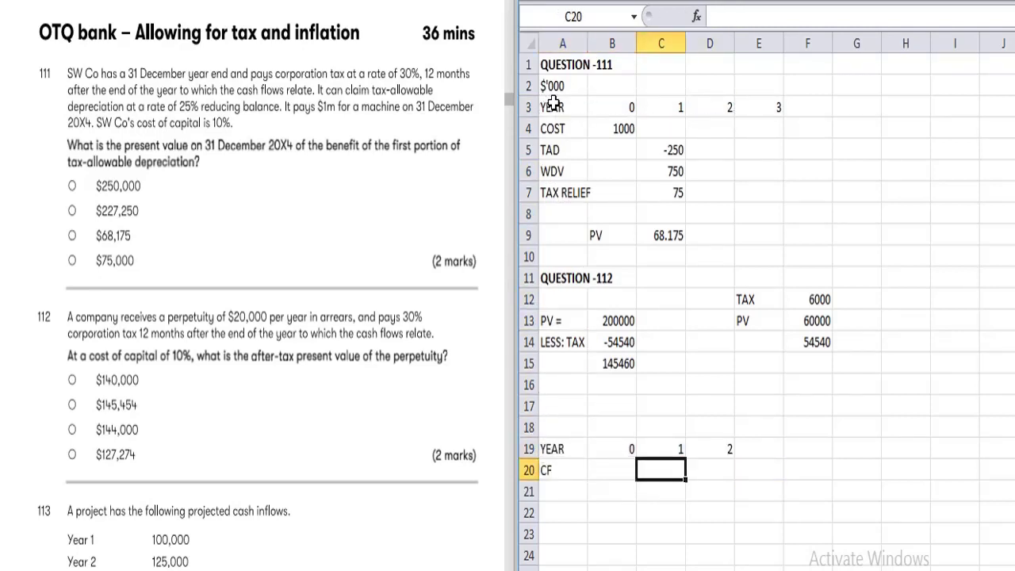
{"action": "type", "text": "20K"}
{"action": "key", "text": "Right"}
{"action": "type", "text": "20"}
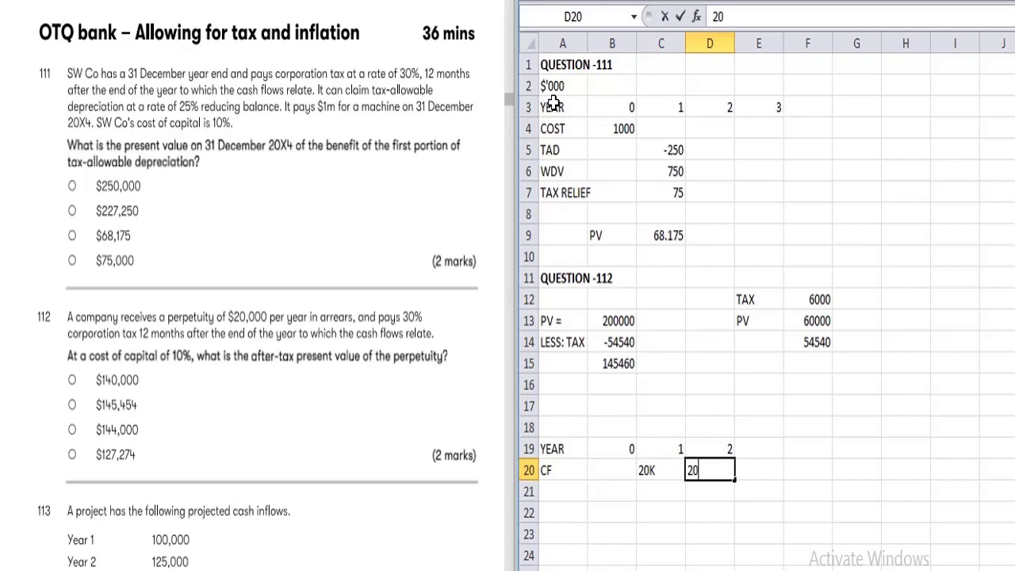
{"action": "type", "text": "K"}
{"action": "key", "text": "Right"}
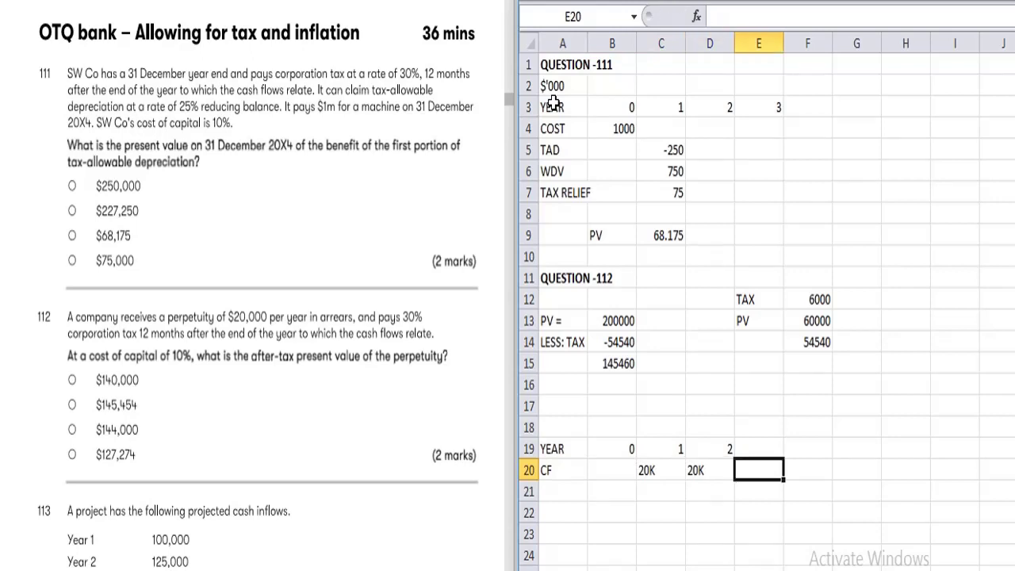
{"action": "type", "text": "PERP"}
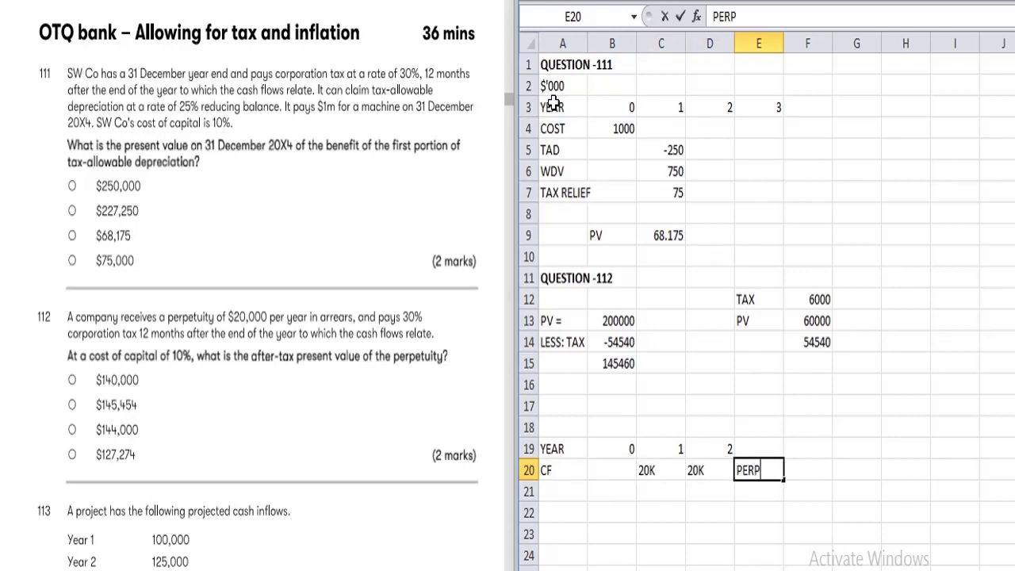
{"action": "type", "text": "ETUITY"}
{"action": "key", "text": "Return"}
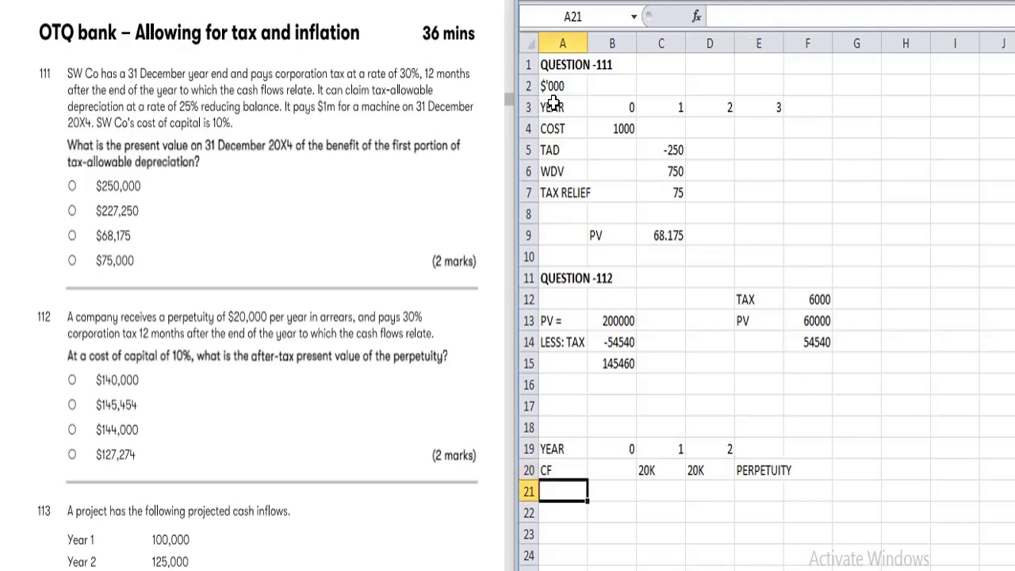
Label the row below the cash flows TAX in A21
{"action": "type", "text": "TAX"}
{"action": "key", "text": "Right"}
{"action": "key", "text": "Right"}
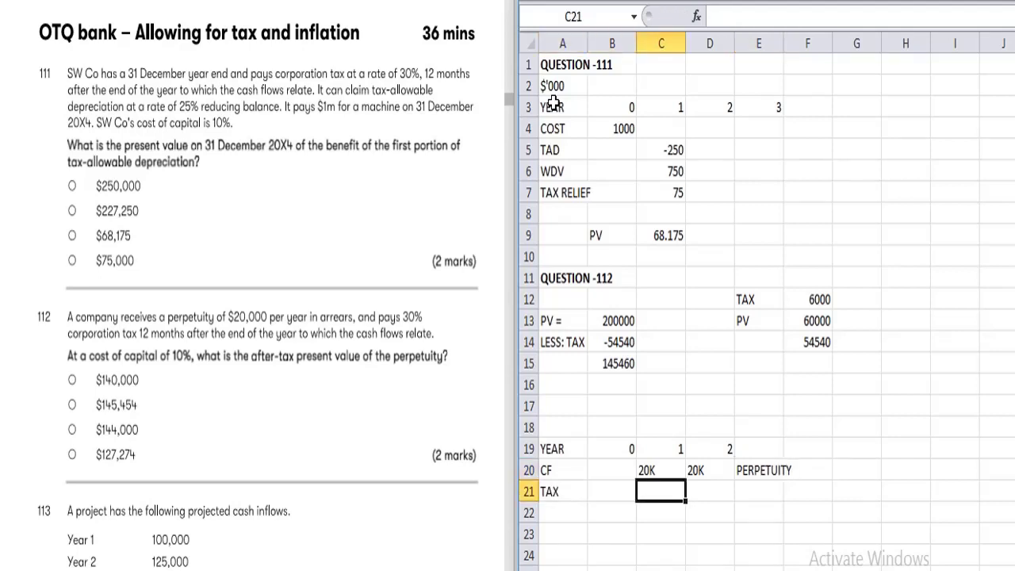
Try to calculate the year 1 tax in C21 with =-C20*.3
{"action": "type", "text": "=-C20*.3"}
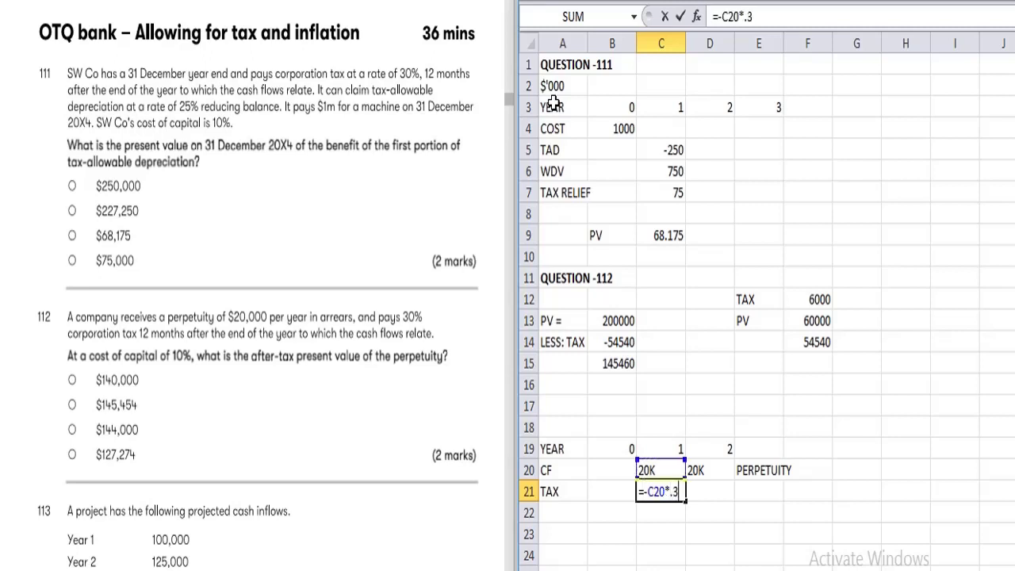
{"action": "key", "text": "Return"}
{"action": "key", "text": "Up"}
{"action": "key", "text": "Right"}
{"action": "key", "text": "Right"}
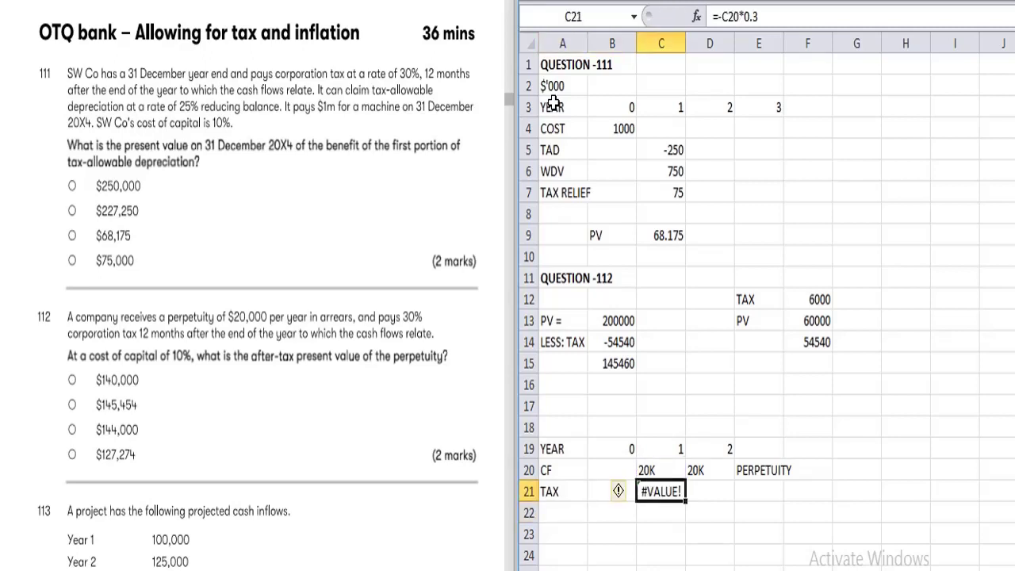
Enter -6 as the tax amount in both C21 and D21
{"action": "type", "text": "=-"}
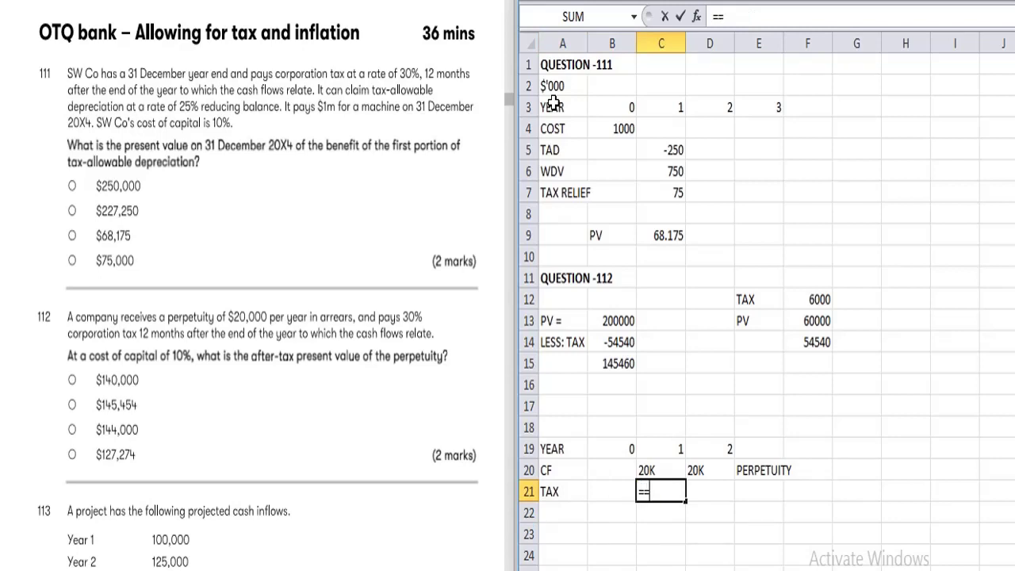
{"action": "key", "text": "BackSpace"}
{"action": "key", "text": "BackSpace"}
{"action": "type", "text": "-6"}
{"action": "key", "text": "Tab"}
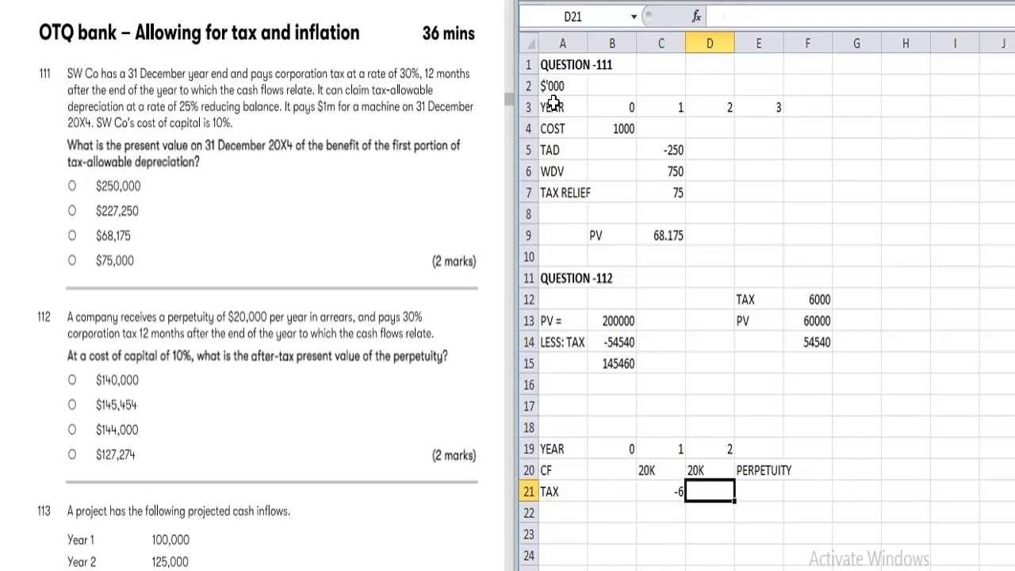
{"action": "type", "text": "-6"}
{"action": "key", "text": "Tab"}
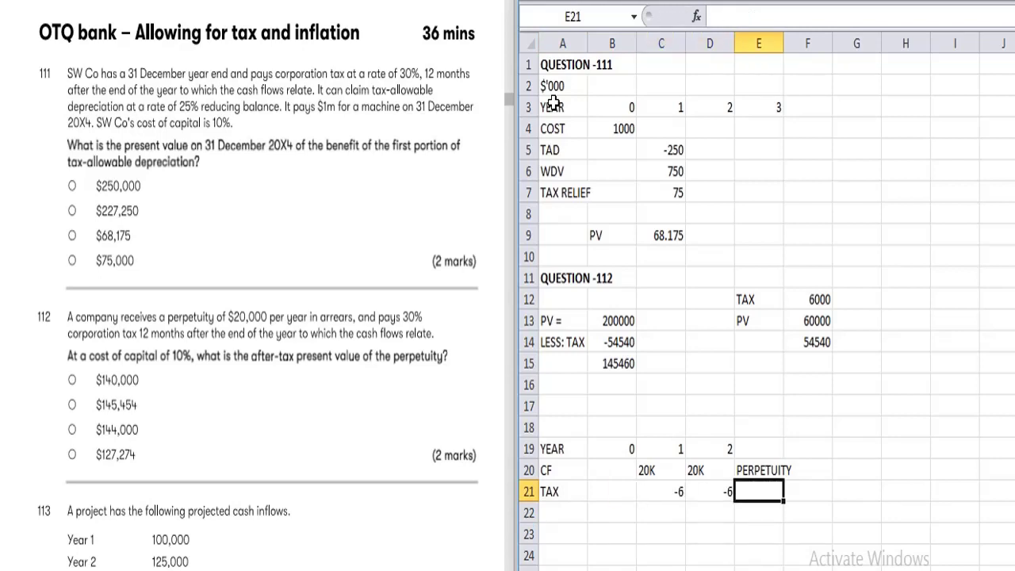
Move the two tax amounts from C21:D21 one year forward to D21:E21
{"action": "key", "text": "Left"}
{"action": "key", "text": "Left"}
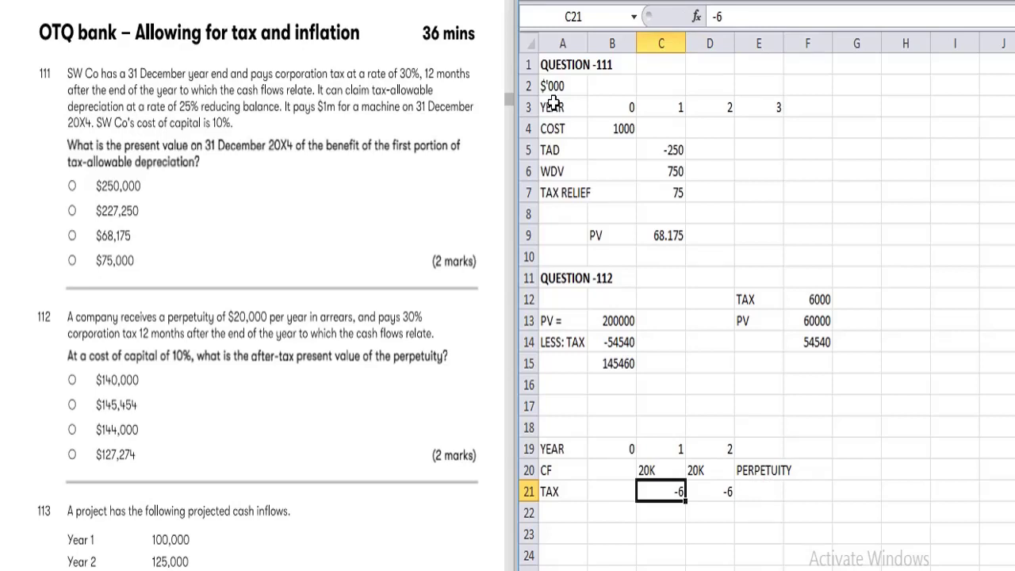
{"action": "key", "text": "shift+Right"}
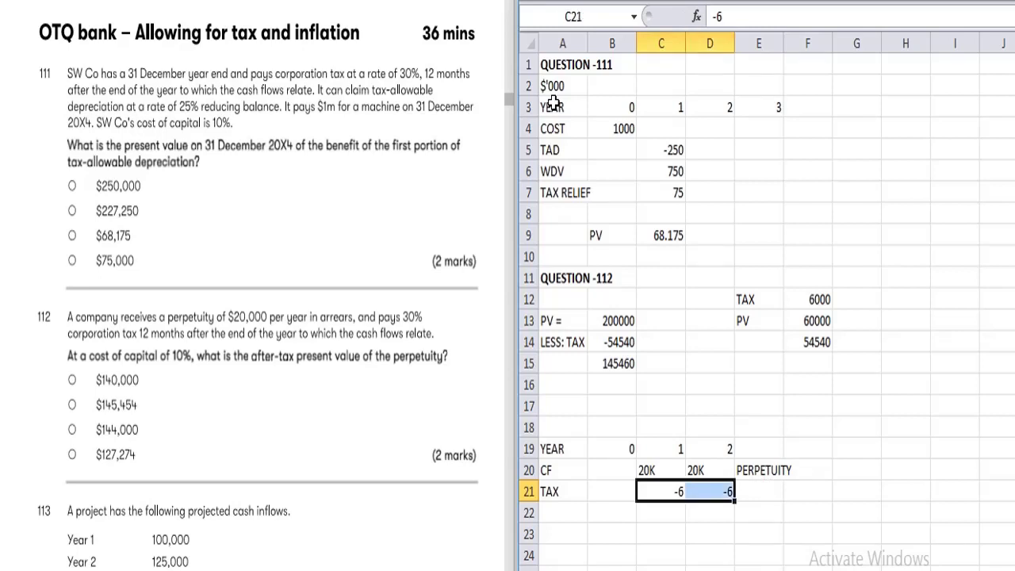
{"action": "key", "text": "ctrl+c"}
{"action": "key", "text": "Right"}
{"action": "key", "text": "Return"}
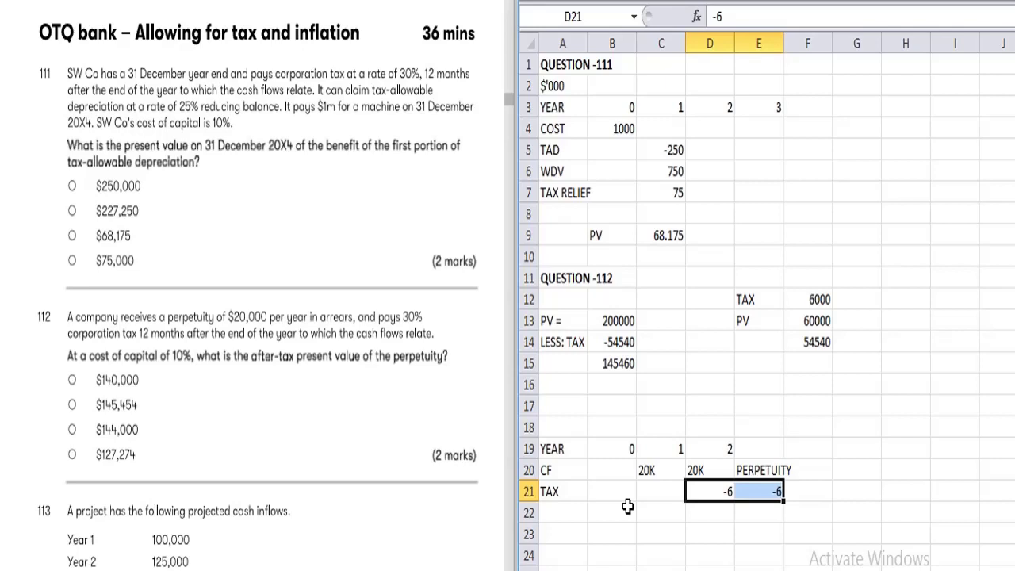
Review question 112's perpetuity present value, tax present value, discounted tax and after-tax result against the tax timeline
{"action": "left_click", "coordinate": [607, 318]}
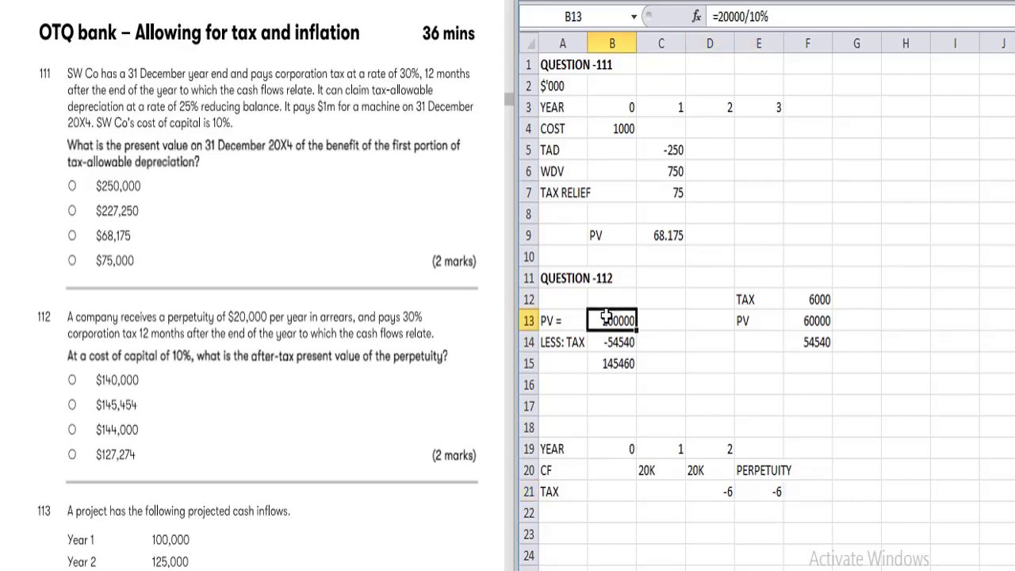
{"action": "left_click", "coordinate": [807, 317]}
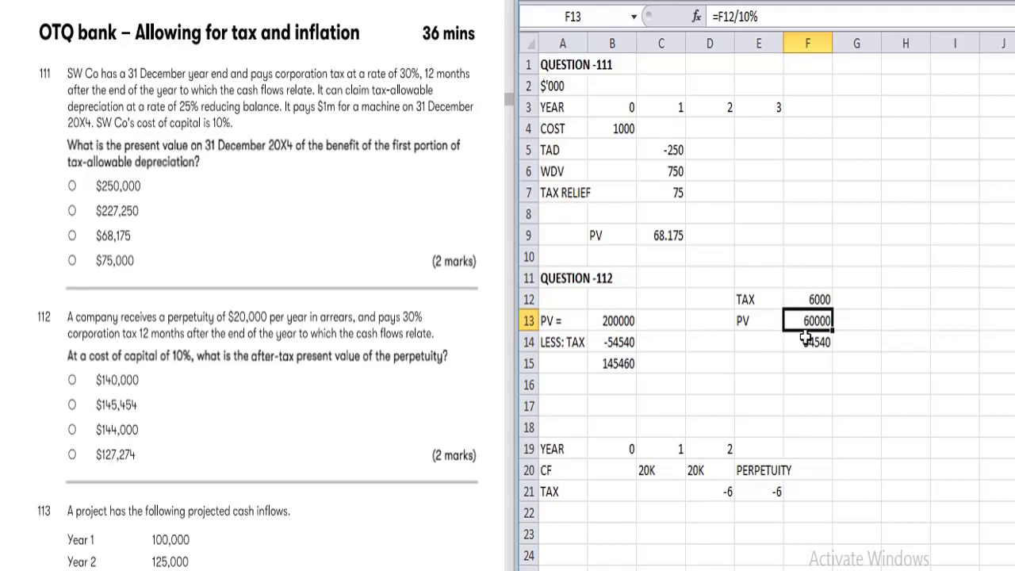
{"action": "left_click", "coordinate": [670, 489]}
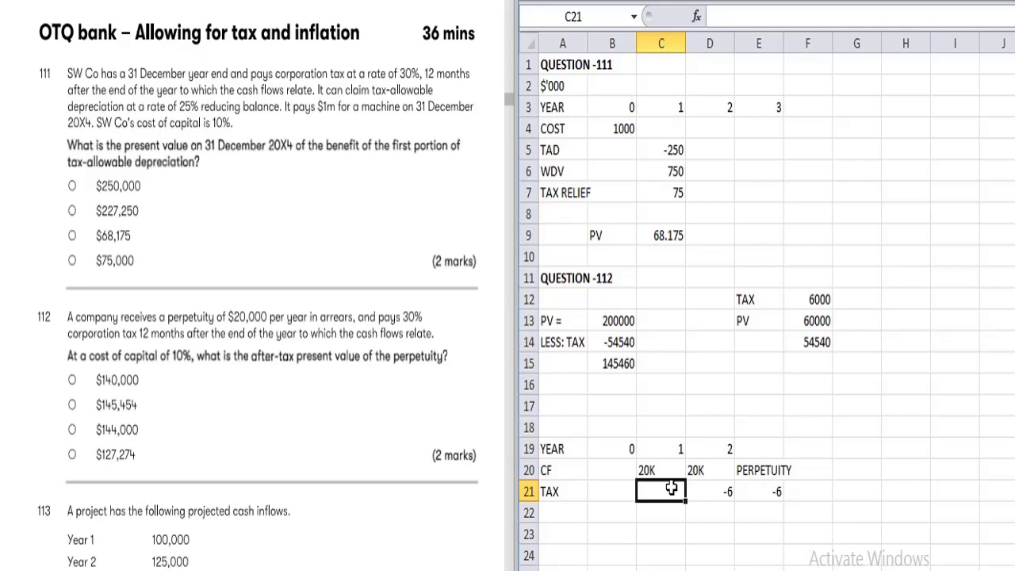
{"action": "left_click", "coordinate": [807, 342]}
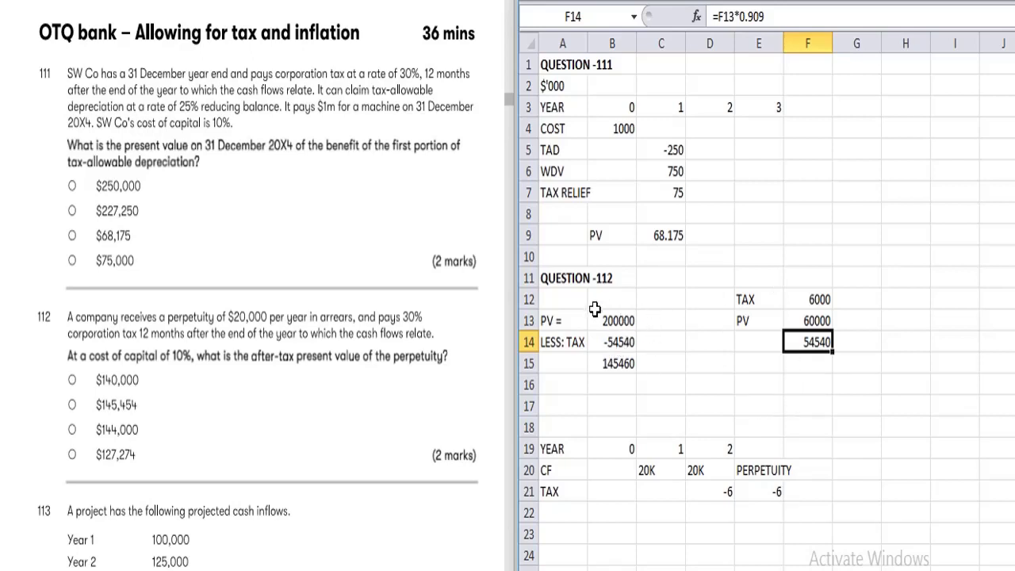
{"action": "left_click", "coordinate": [608, 361]}
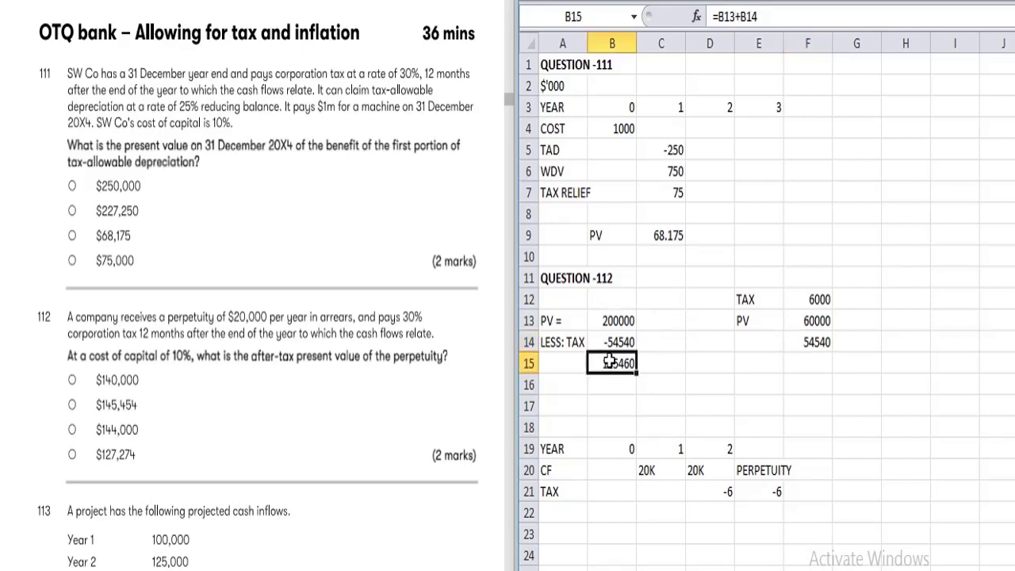
Bring question 113 into view in the question document and copy the QUESTION -112 heading from A11 to A23
{"action": "left_click", "coordinate": [450, 464]}
{"action": "scroll", "coordinate": [450, 464], "scroll_direction": "down", "scroll_amount": 10}
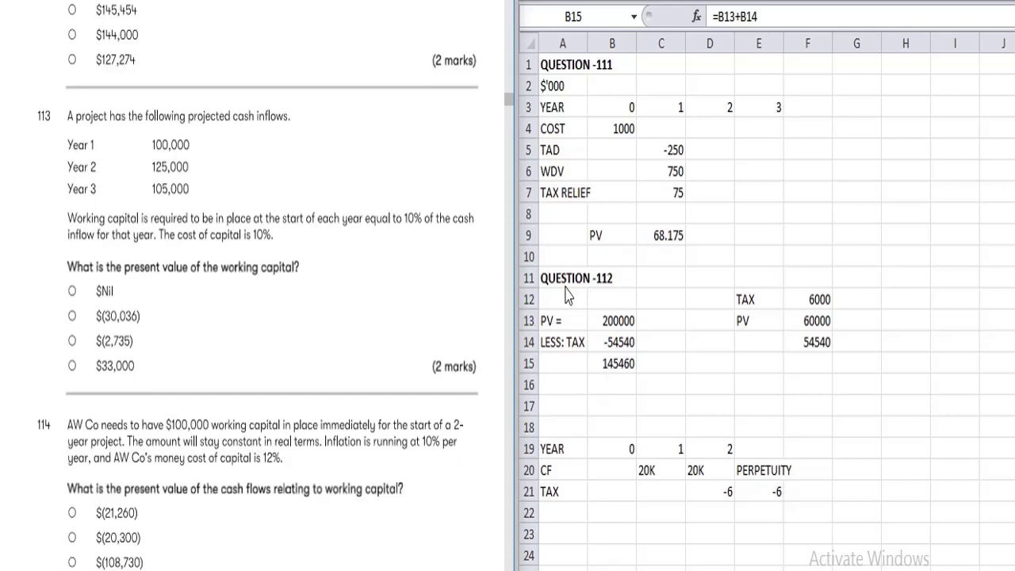
{"action": "key", "text": "alt+Tab"}
{"action": "key", "text": "F2"}
{"action": "key", "text": "Return"}
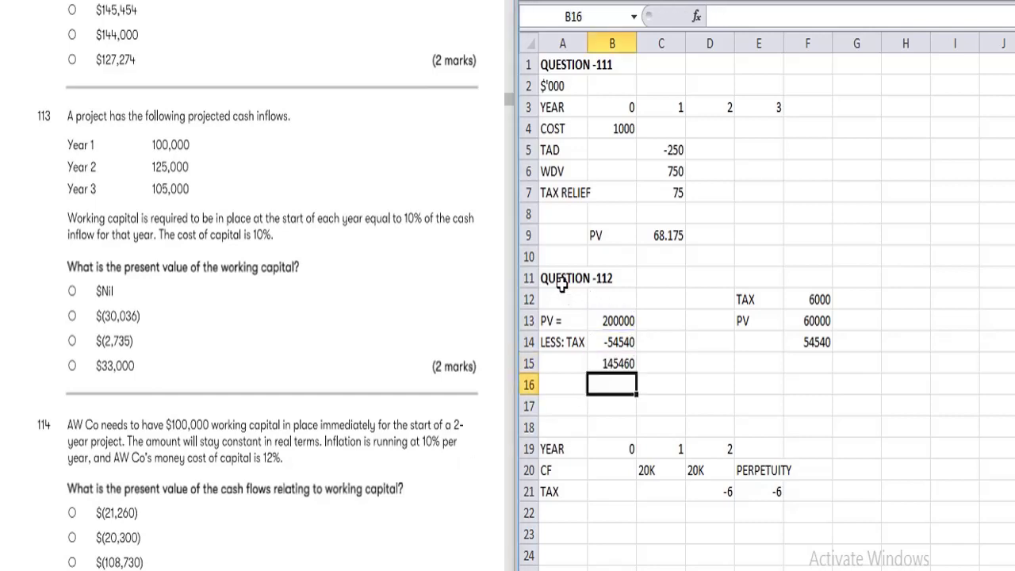
{"action": "key", "text": "Up"}
{"action": "key", "text": "Up"}
{"action": "key", "text": "Up"}
{"action": "left_click", "coordinate": [561, 284]}
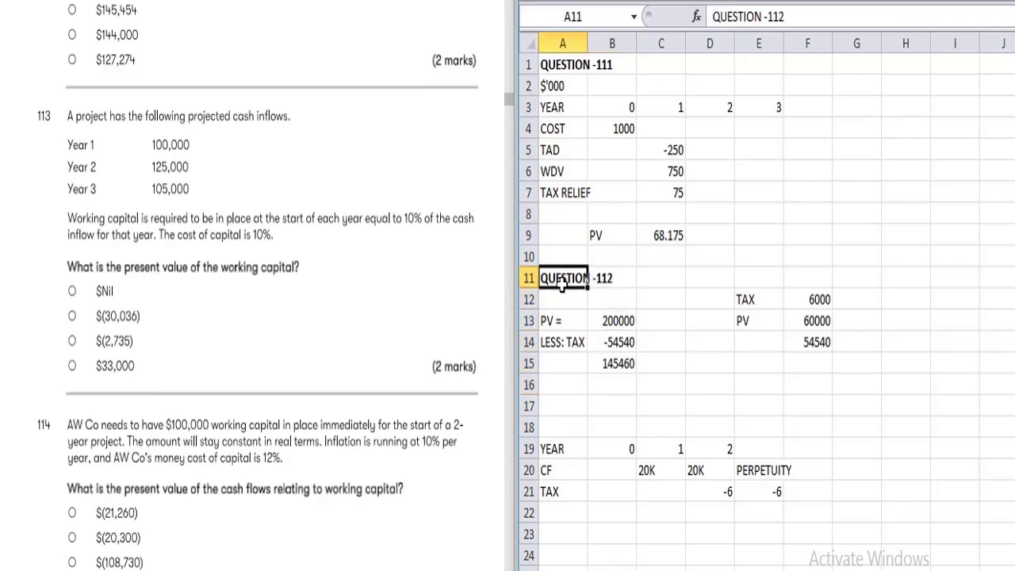
{"action": "key", "text": "Down"}
{"action": "key", "text": "Down"}
{"action": "key", "text": "Down"}
{"action": "key", "text": "Down"}
{"action": "key", "text": "Down"}
{"action": "key", "text": "Down"}
{"action": "key", "text": "Down"}
{"action": "key", "text": "Down"}
{"action": "key", "text": "Down"}
{"action": "key", "text": "Down"}
{"action": "key", "text": "Down"}
{"action": "key", "text": "Down"}
{"action": "key", "text": "Down"}
{"action": "key", "text": "Down"}
{"action": "key", "text": "Down"}
{"action": "key", "text": "Down"}
{"action": "key", "text": "Down"}
{"action": "key", "text": "Down"}
{"action": "key", "text": "Down"}
{"action": "key", "text": "Down"}
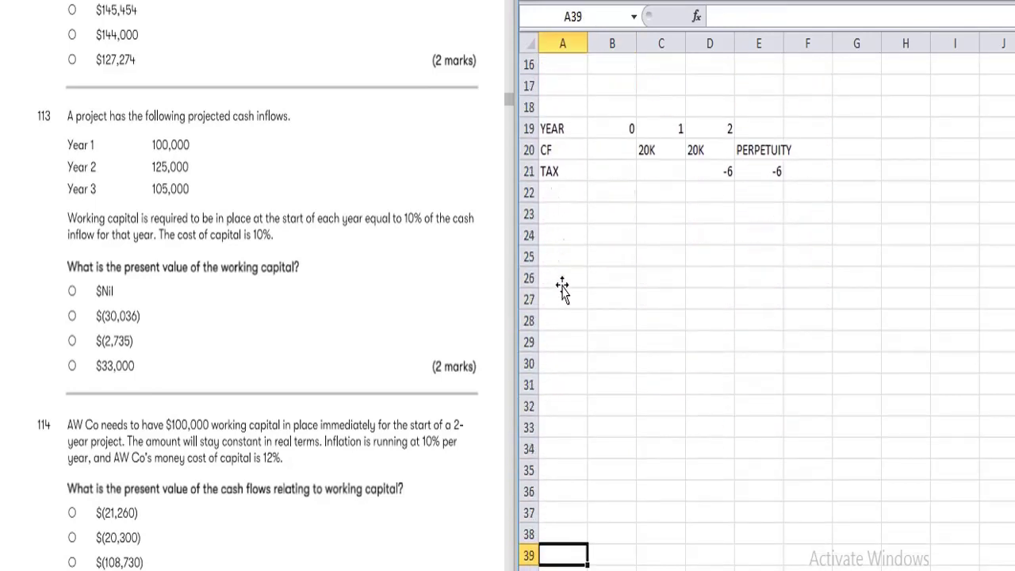
{"action": "key", "text": "Down"}
{"action": "key", "text": "Down"}
{"action": "key", "text": "Down"}
{"action": "key", "text": "Down"}
{"action": "key", "text": "Down"}
{"action": "key", "text": "Up"}
{"action": "key", "text": "Up"}
{"action": "key", "text": "Up"}
{"action": "key", "text": "Up"}
{"action": "key", "text": "Up"}
{"action": "key", "text": "Up"}
{"action": "key", "text": "Up"}
{"action": "key", "text": "Up"}
{"action": "key", "text": "Up"}
{"action": "key", "text": "Up"}
{"action": "key", "text": "Up"}
{"action": "key", "text": "Up"}
{"action": "key", "text": "Up"}
{"action": "key", "text": "Up"}
{"action": "key", "text": "Up"}
{"action": "key", "text": "Up"}
{"action": "key", "text": "Up"}
{"action": "key", "text": "Up"}
{"action": "key", "text": "Up"}
{"action": "key", "text": "Up"}
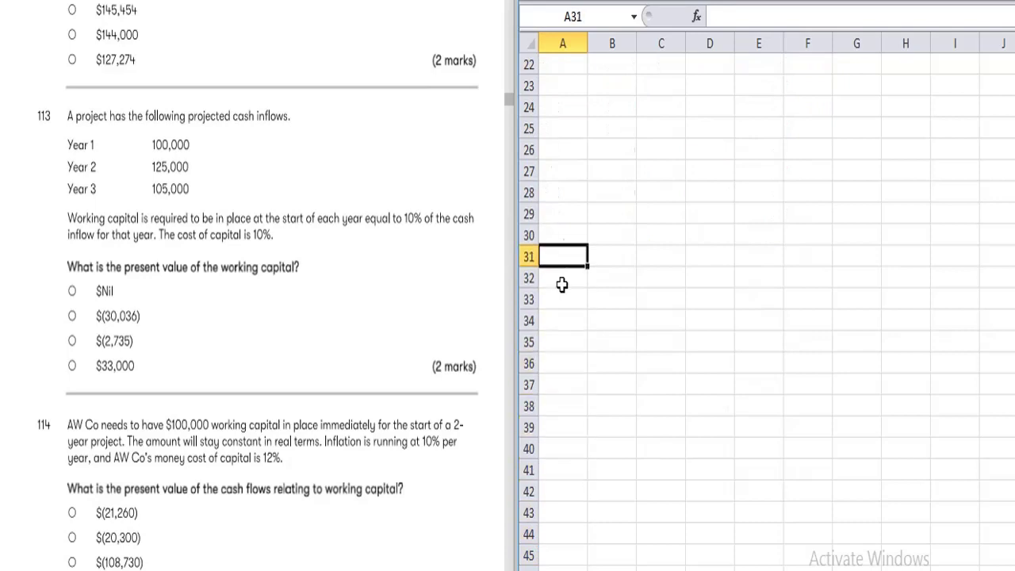
{"action": "key", "text": "Down"}
{"action": "key", "text": "ctrl+v"}
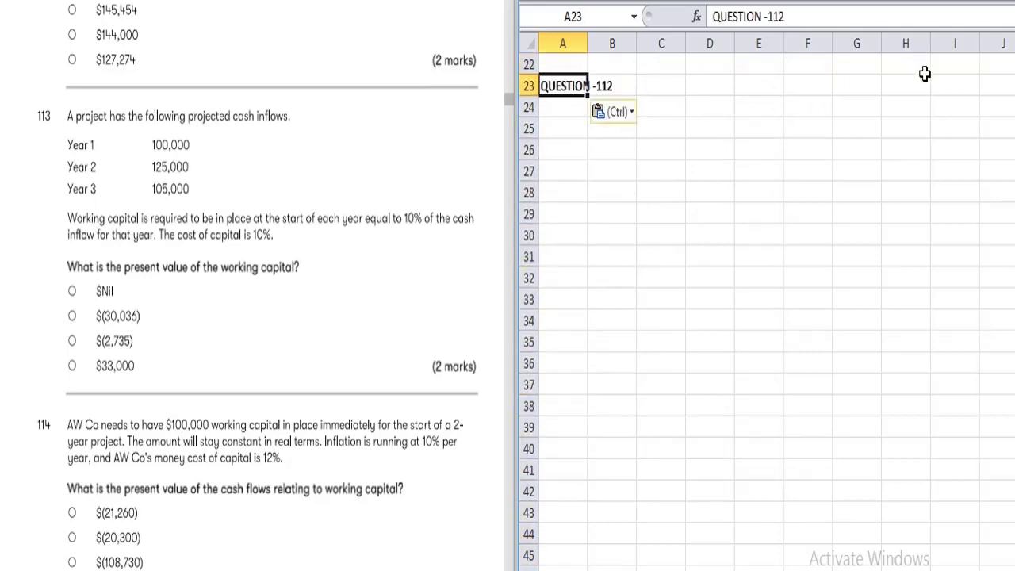
Change the heading in A23 to QUESTION -113
{"action": "left_click", "coordinate": [831, 14]}
{"action": "key", "text": "BackSpace"}
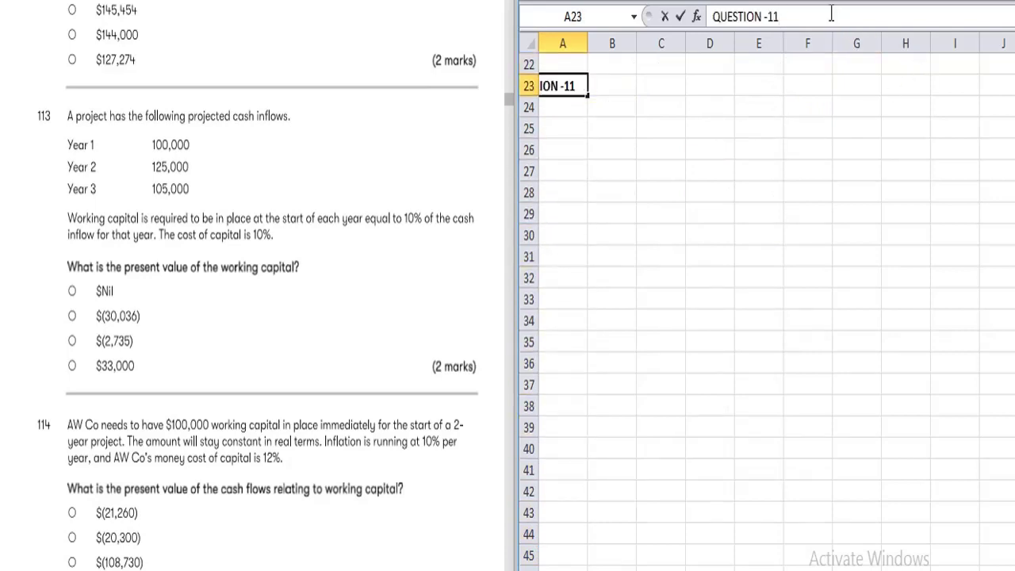
{"action": "type", "text": "3"}
{"action": "key", "text": "Return"}
{"action": "key", "text": "Down"}
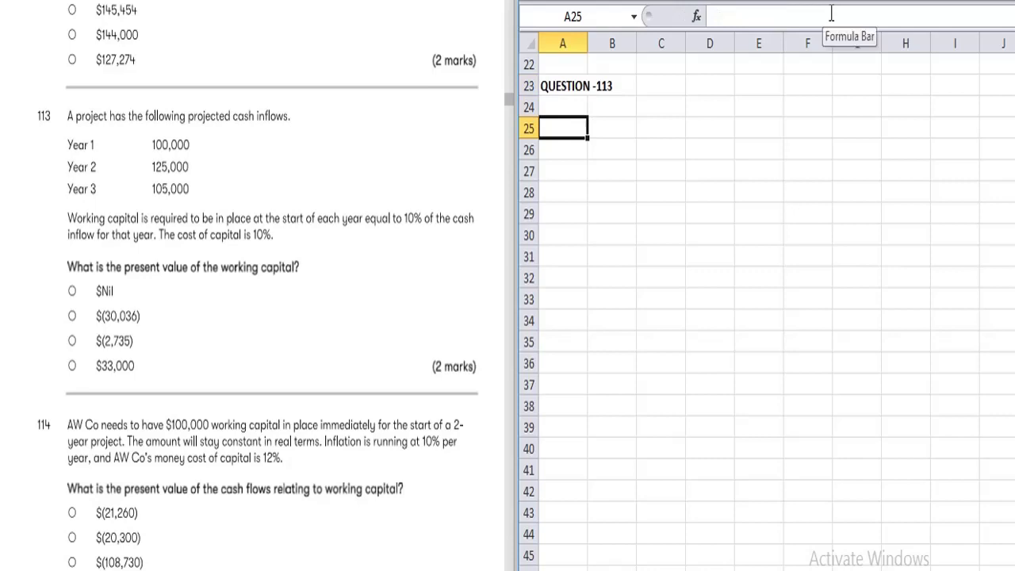
Add a YEAR row in row 25 with years 0 to 3 in B25:E25
{"action": "type", "text": "YEAR"}
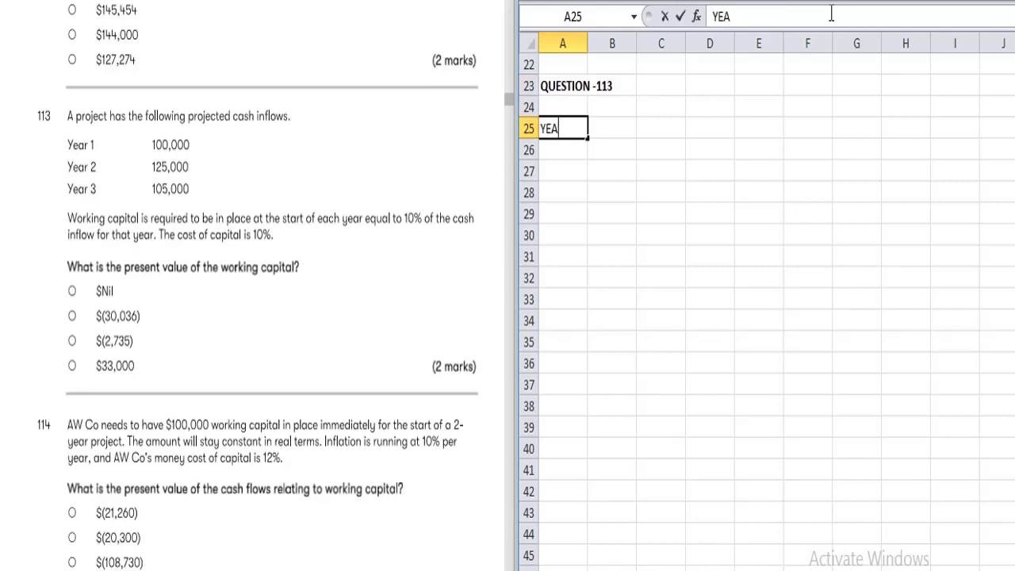
{"action": "key", "text": "Tab"}
{"action": "type", "text": "0"}
{"action": "key", "text": "Tab"}
{"action": "type", "text": "1"}
{"action": "key", "text": "Tab"}
{"action": "type", "text": "2"}
{"action": "key", "text": "Tab"}
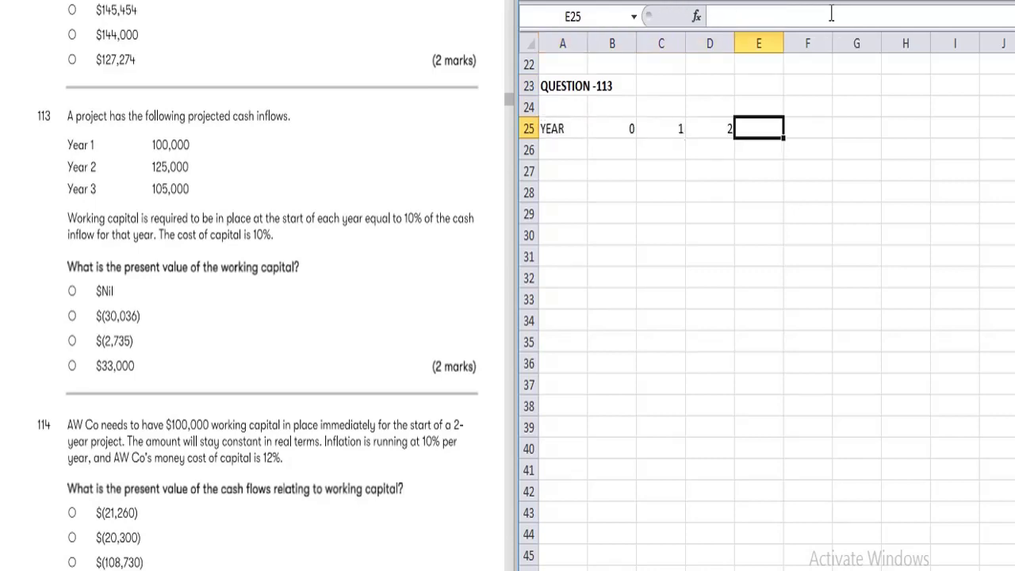
{"action": "type", "text": "3"}
{"action": "key", "text": "Down"}
Add a WC REQ row in row 26 with 100, 125 and 105 for years 1 to 3
{"action": "key", "text": "Left"}
{"action": "key", "text": "Left"}
{"action": "key", "text": "Left"}
{"action": "key", "text": "Left"}
{"action": "type", "text": "W"}
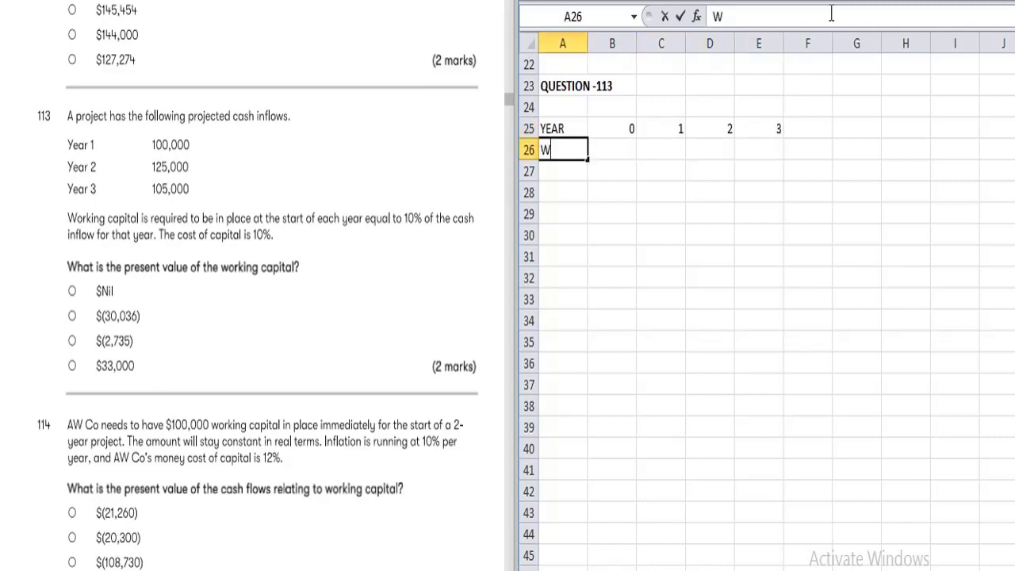
{"action": "type", "text": "C REQ"}
{"action": "key", "text": "Tab"}
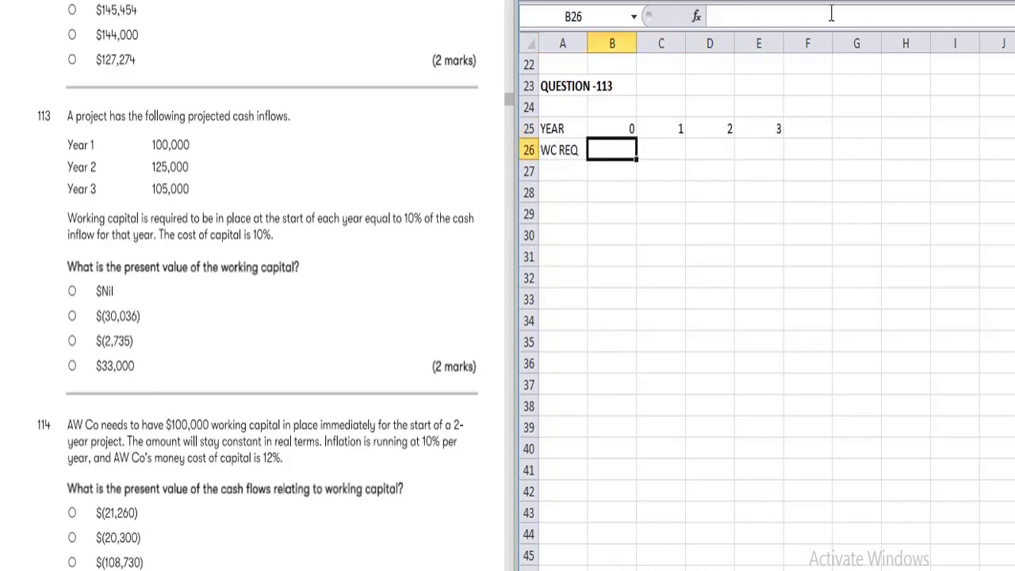
{"action": "key", "text": "Tab"}
{"action": "type", "text": "100"}
{"action": "key", "text": "Tab"}
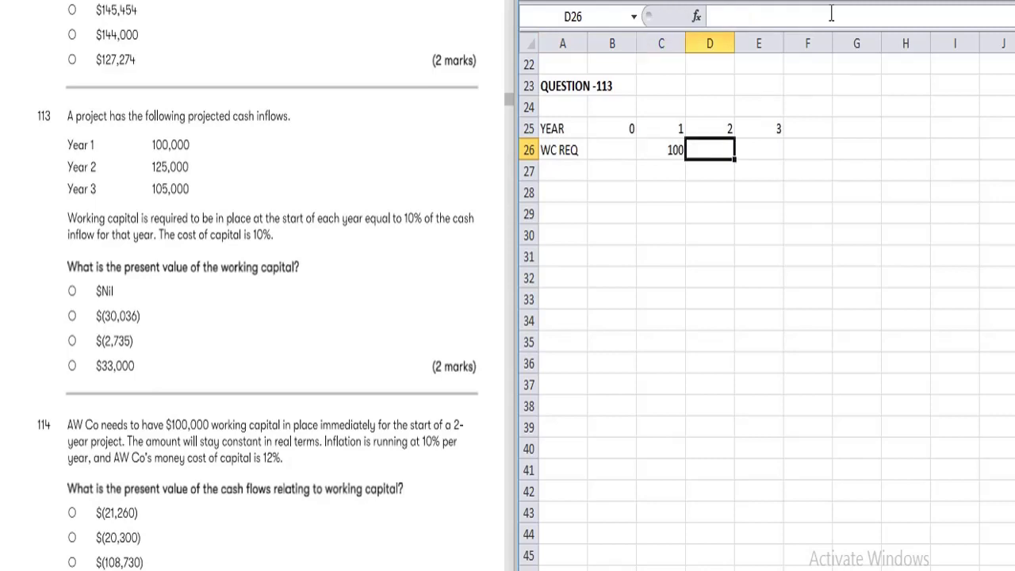
{"action": "type", "text": "125"}
{"action": "key", "text": "Tab"}
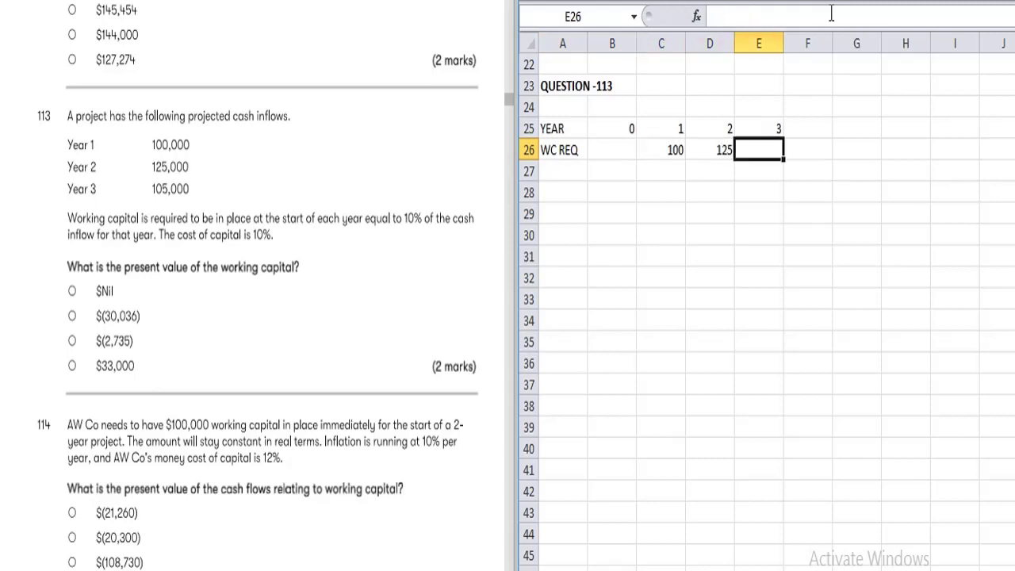
{"action": "type", "text": "105"}
{"action": "key", "text": "Up"}
Enter the unit label $'000 in A24, above the YEAR row
{"action": "key", "text": "Up"}
{"action": "key", "text": "Left"}
{"action": "key", "text": "Left"}
{"action": "key", "text": "Left"}
{"action": "key", "text": "Left"}
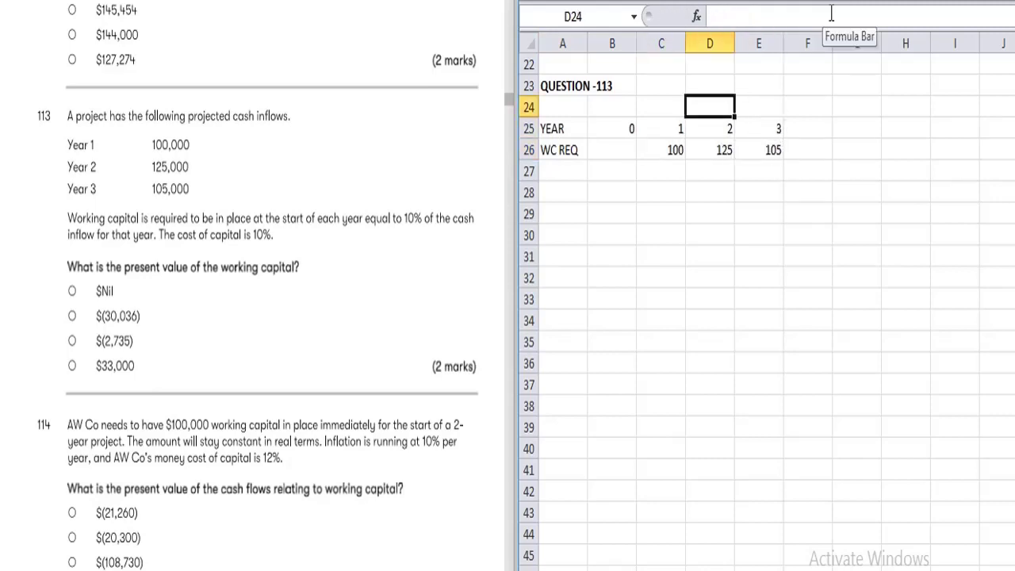
{"action": "type", "text": "$"}
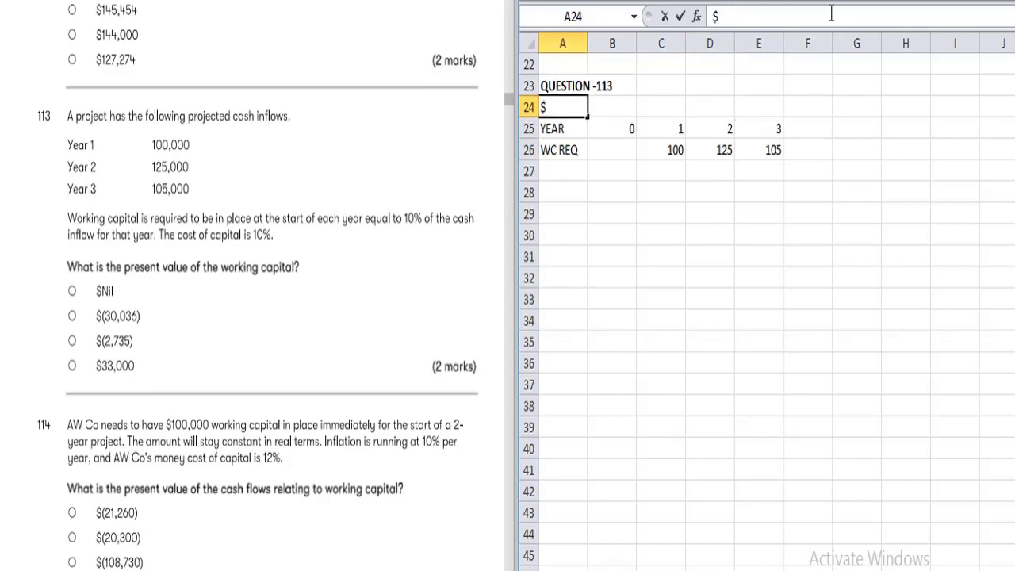
{"action": "type", "text": "'000"}
{"action": "key", "text": "Return"}
Move the WC REQ label from A26 to A27 and label row 26 CF instead
{"action": "key", "text": "Down"}
{"action": "key", "text": "Down"}
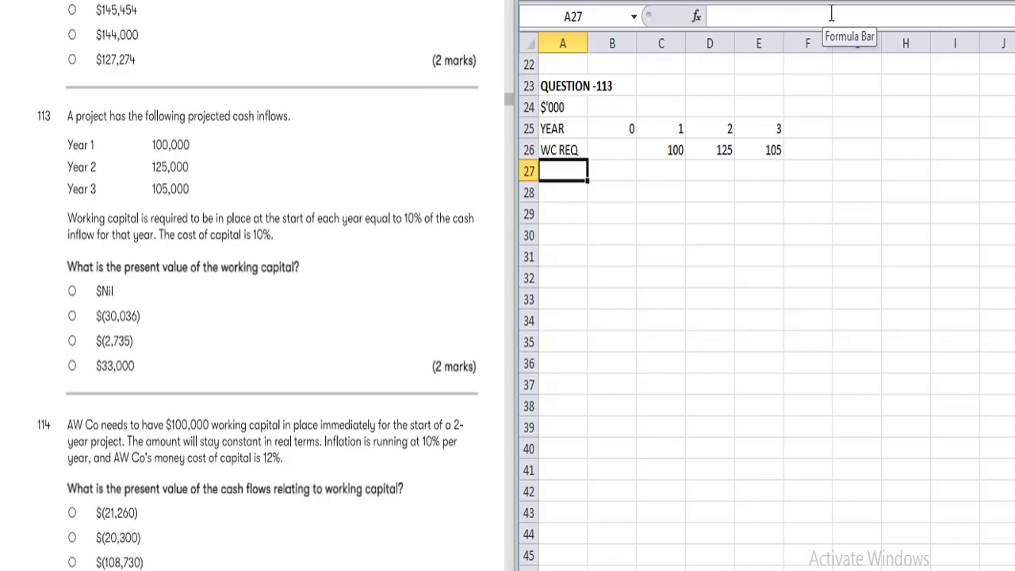
{"action": "key", "text": "Up"}
{"action": "key", "text": "Right"}
{"action": "key", "text": "Right"}
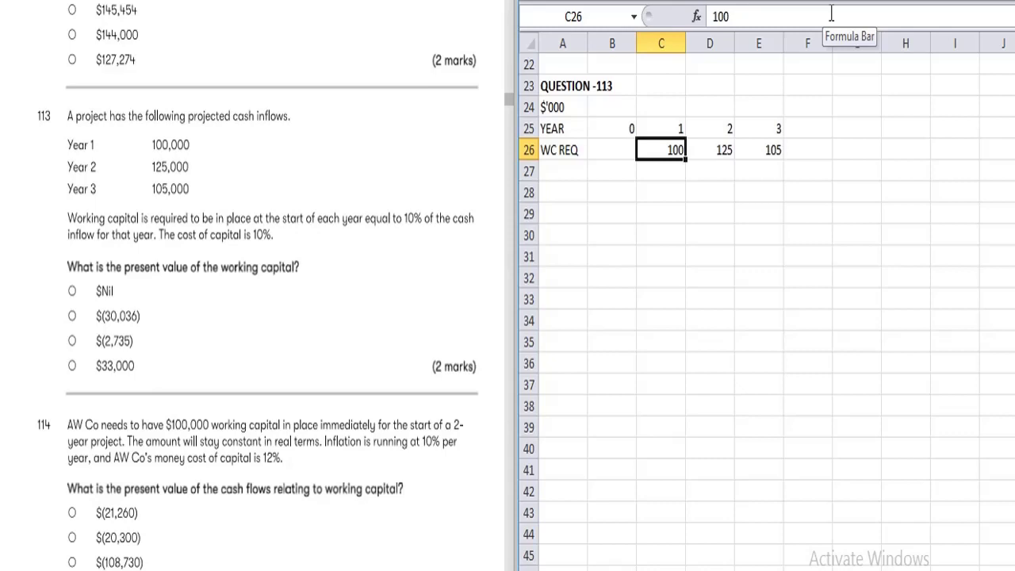
{"action": "key", "text": "Left"}
{"action": "key", "text": "Left"}
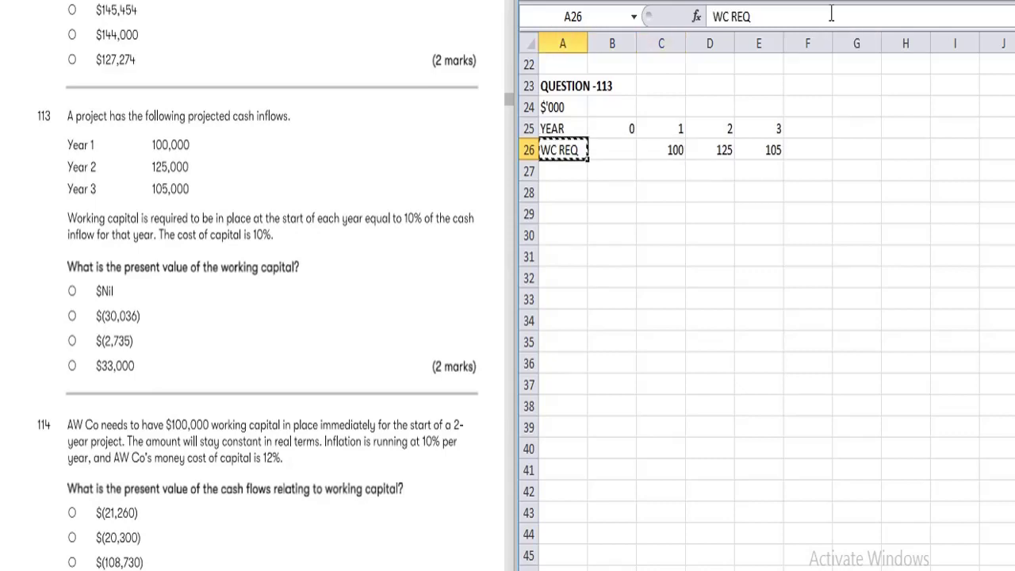
{"action": "key", "text": "ctrl+x"}
{"action": "key", "text": "Down"}
{"action": "key", "text": "ctrl+v"}
{"action": "key", "text": "Up"}
{"action": "type", "text": "CF"}
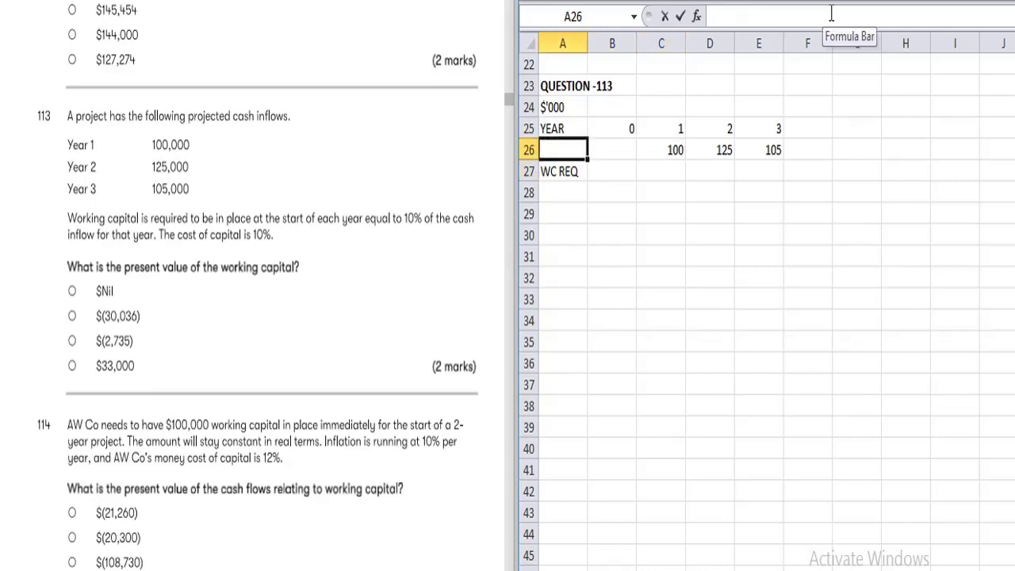
{"action": "key", "text": "Return"}
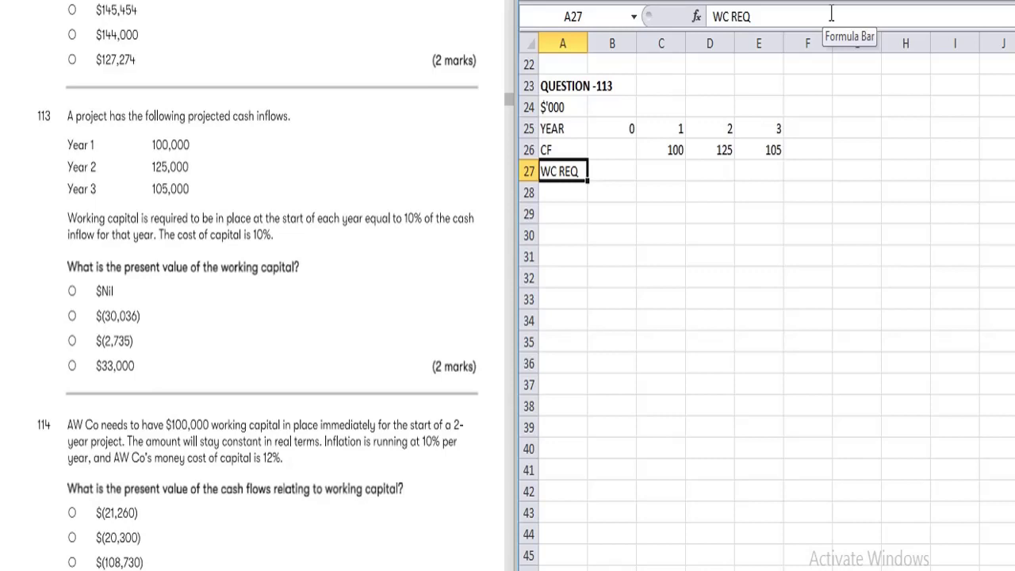
Calculate the year 1 working capital requirement in C27 with the formula =C26*10%
{"action": "key", "text": "Right"}
{"action": "key", "text": "Right"}
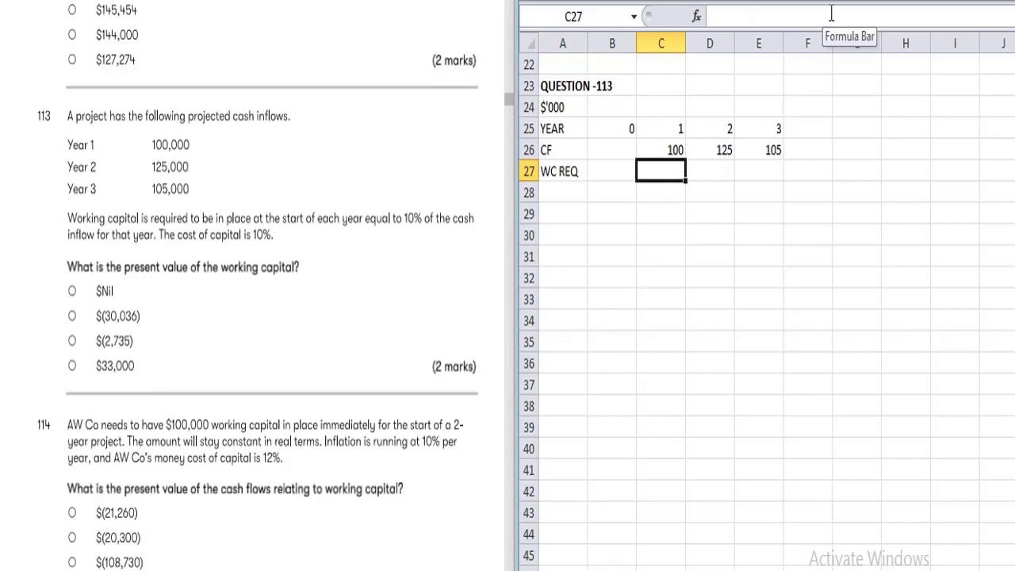
{"action": "type", "text": "="}
{"action": "key", "text": "Up"}
{"action": "type", "text": "*"}
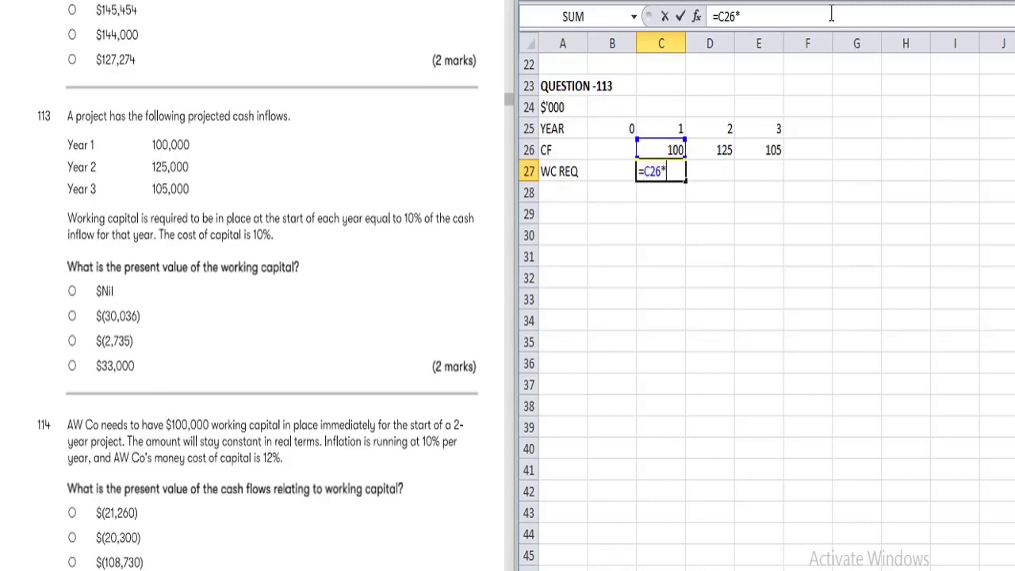
{"action": "type", "text": "105"}
{"action": "key", "text": "Return"}
{"action": "key", "text": "Up"}
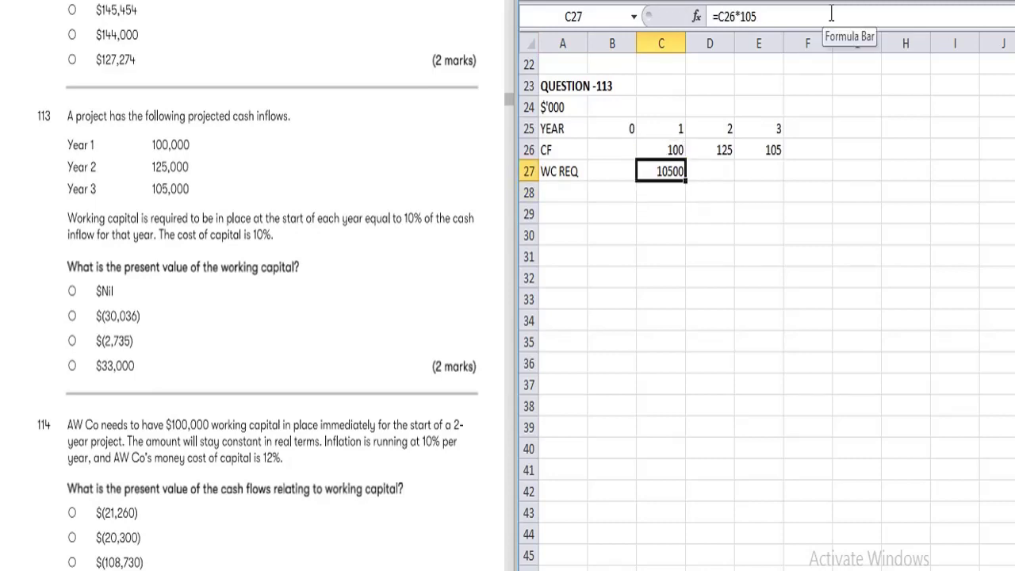
{"action": "left_click", "coordinate": [812, 11]}
{"action": "key", "text": "BackSpace"}
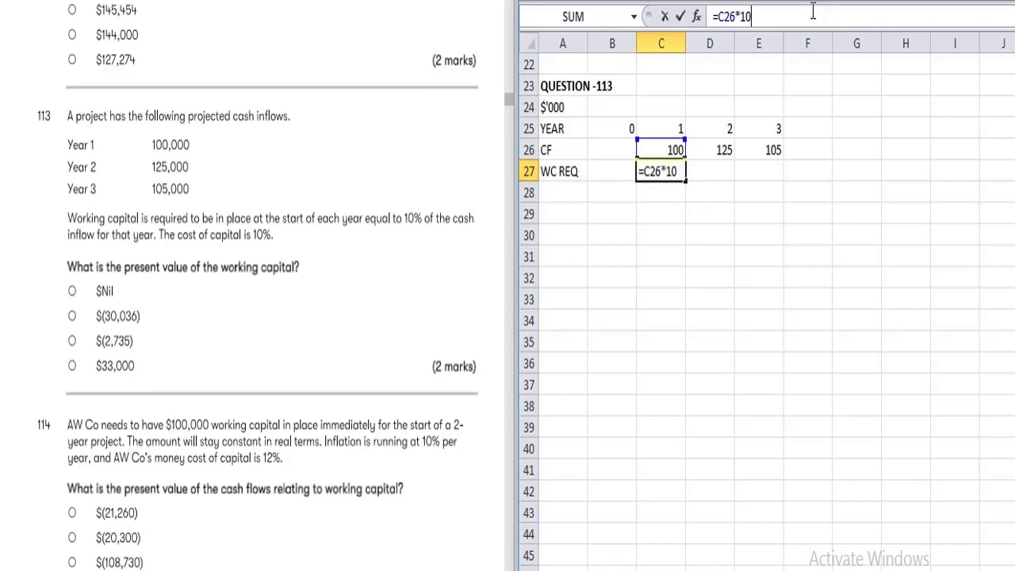
{"action": "type", "text": "%"}
{"action": "key", "text": "Return"}
{"action": "key", "text": "Up"}
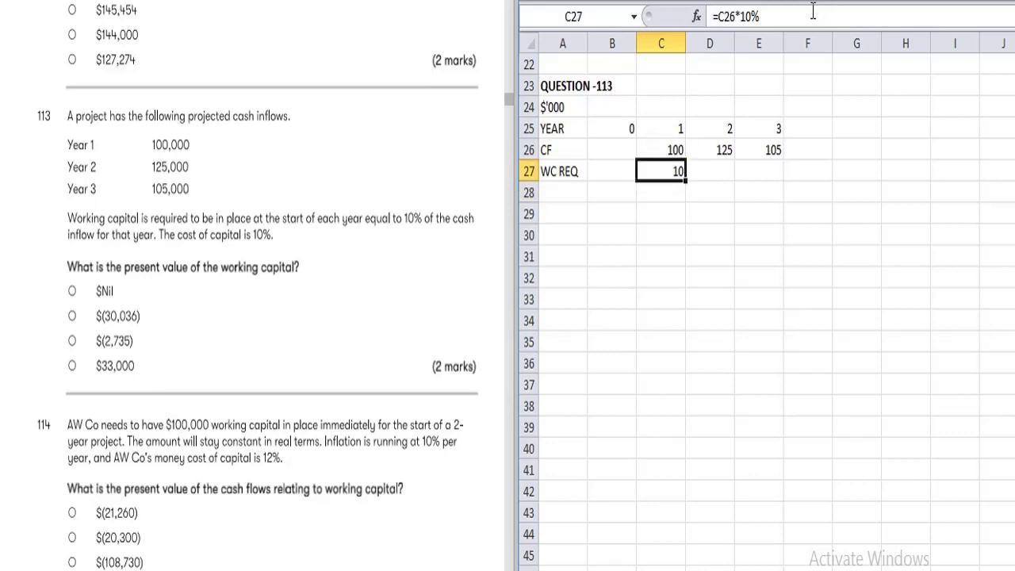
Copy the working capital formula from C27 across to years 2 and 3 in D27:E27
{"action": "key", "text": "ctrl+c"}
{"action": "key", "text": "shift+Right"}
{"action": "key", "text": "shift+Right"}
{"action": "key", "text": "ctrl+v"}
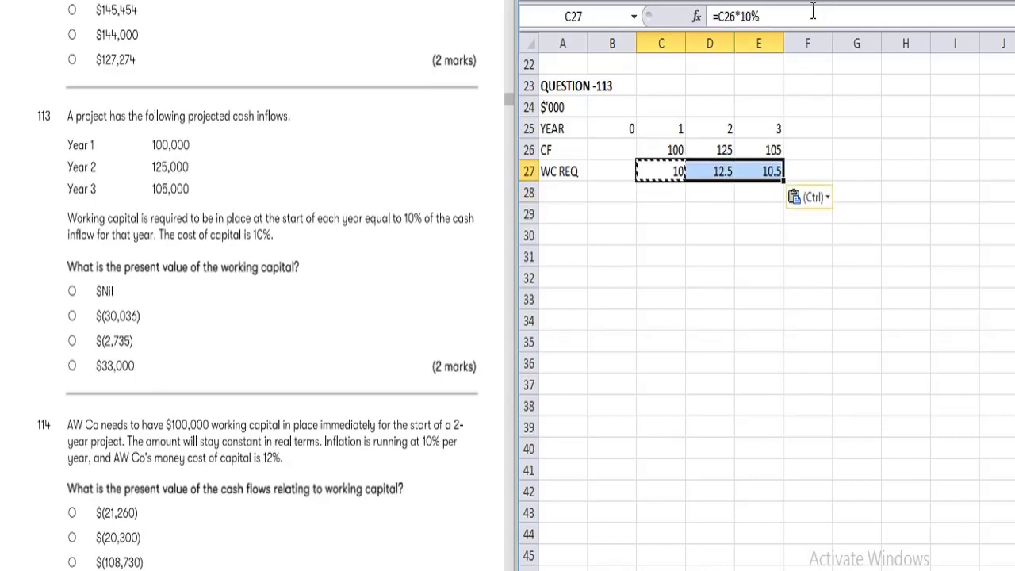
Label row 28 "Relevant wc" in A28
{"action": "key", "text": "Down"}
{"action": "key", "text": "Left"}
{"action": "key", "text": "Left"}
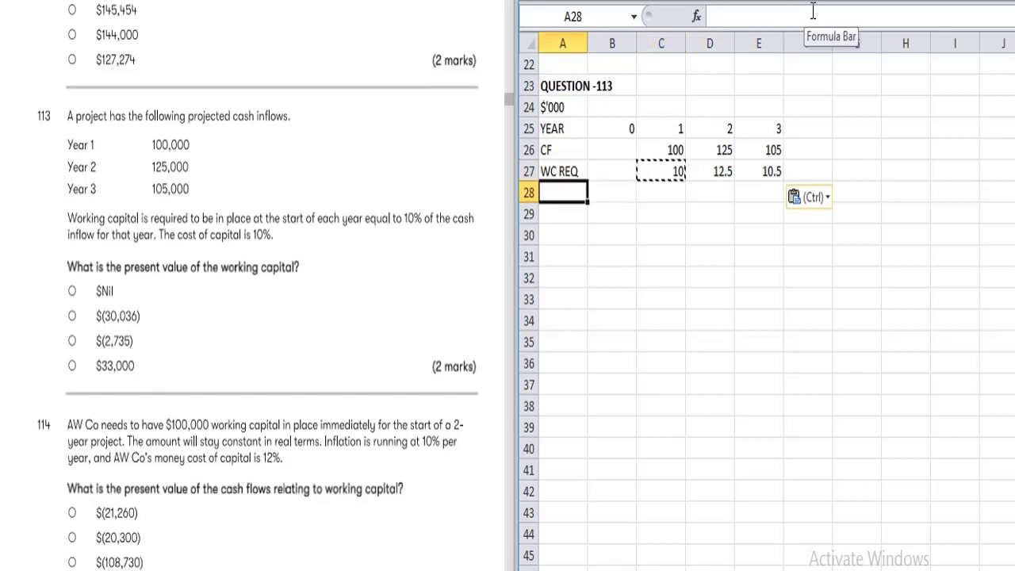
{"action": "type", "text": "Relevant"}
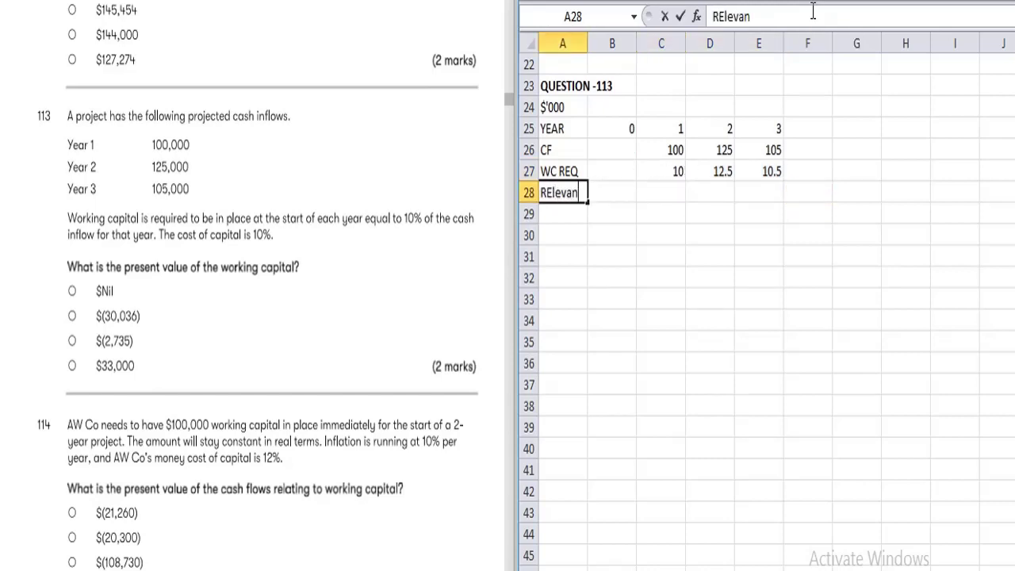
{"action": "type", "text": " wc"}
{"action": "key", "text": "BackSpace"}
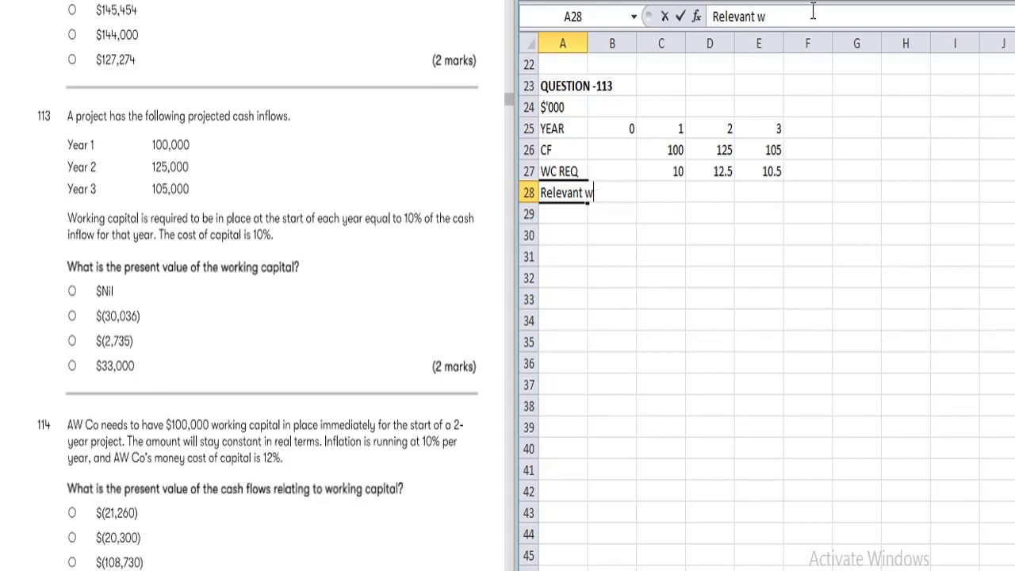
{"action": "type", "text": "c"}
{"action": "key", "text": "Right"}
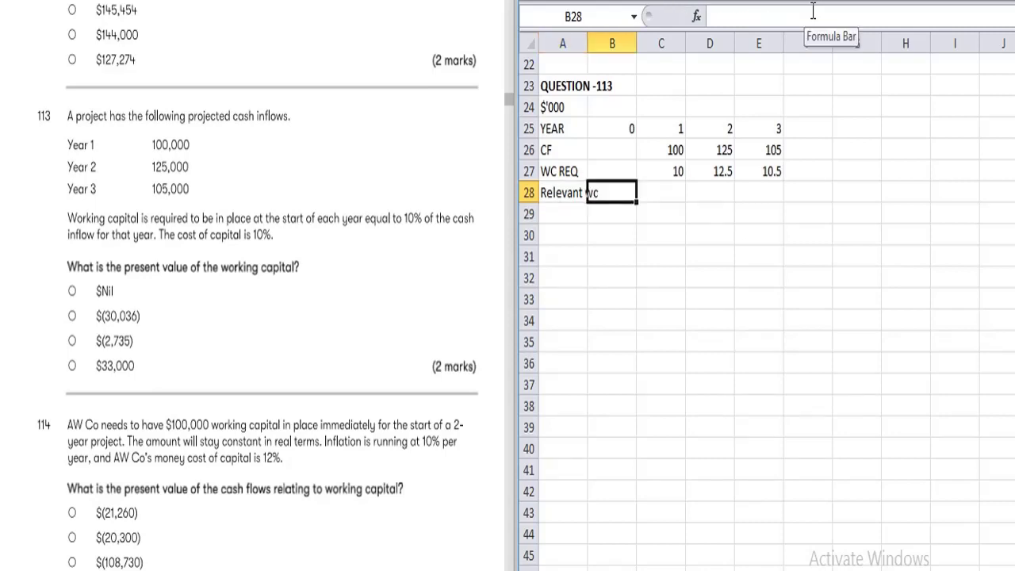
Set the year 0 relevant working capital in B28 equal to the year 1 requirement, =C27
{"action": "type", "text": "="}
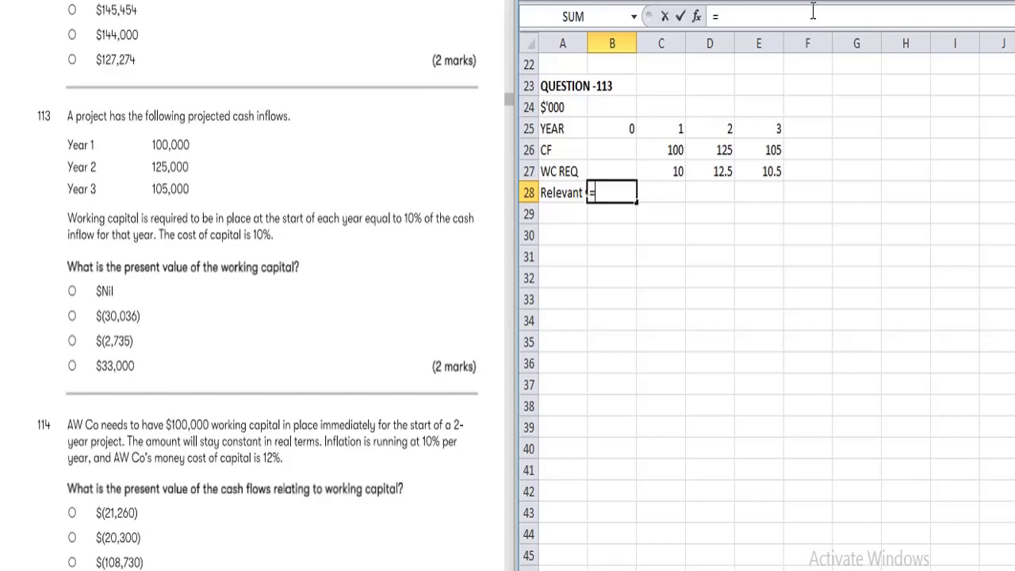
{"action": "key", "text": "Up"}
{"action": "key", "text": "Right"}
{"action": "key", "text": "Return"}
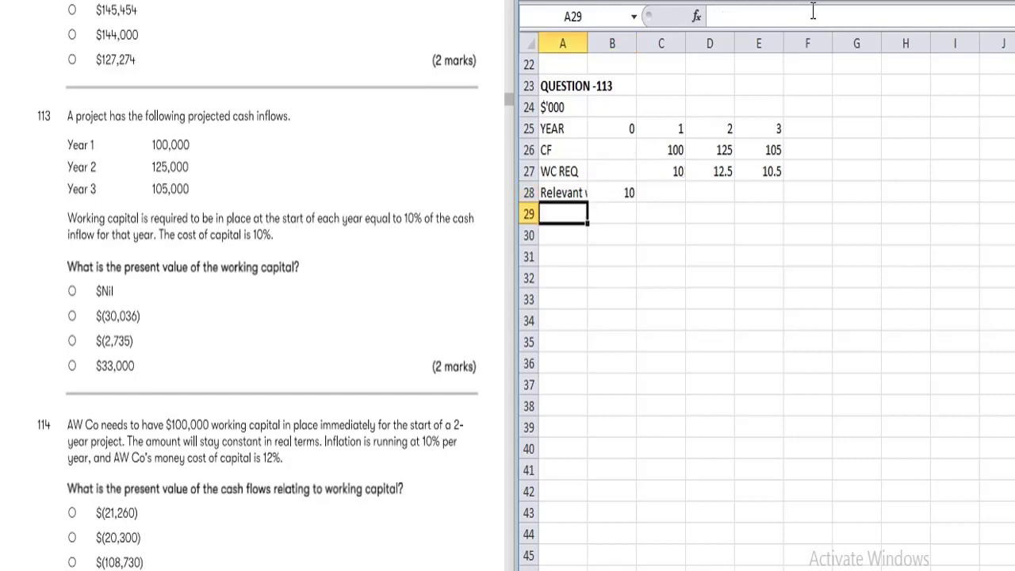
Calculate the year 1 incremental working capital in C28 with the formula =D27-C27
{"action": "key", "text": "Up"}
{"action": "key", "text": "Right"}
{"action": "key", "text": "Right"}
{"action": "type", "text": "="}
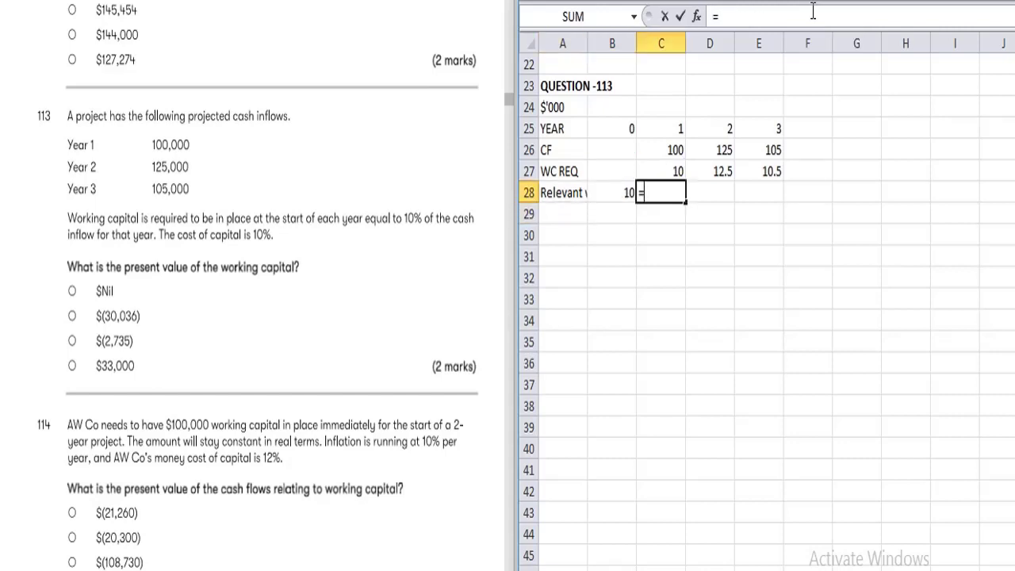
{"action": "key", "text": "Up"}
{"action": "key", "text": "Right"}
{"action": "type", "text": "-"}
{"action": "key", "text": "Up"}
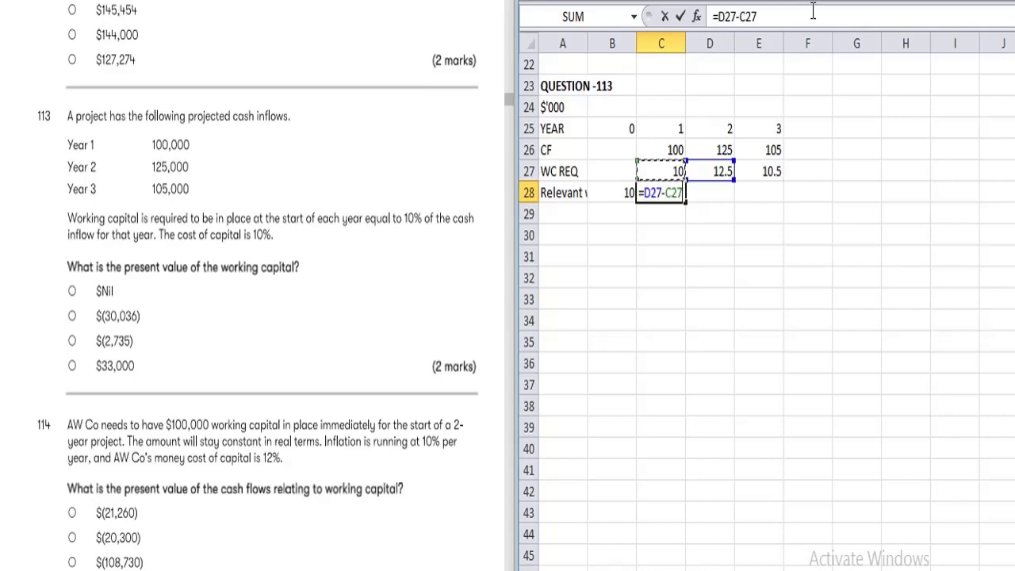
{"action": "key", "text": "Return"}
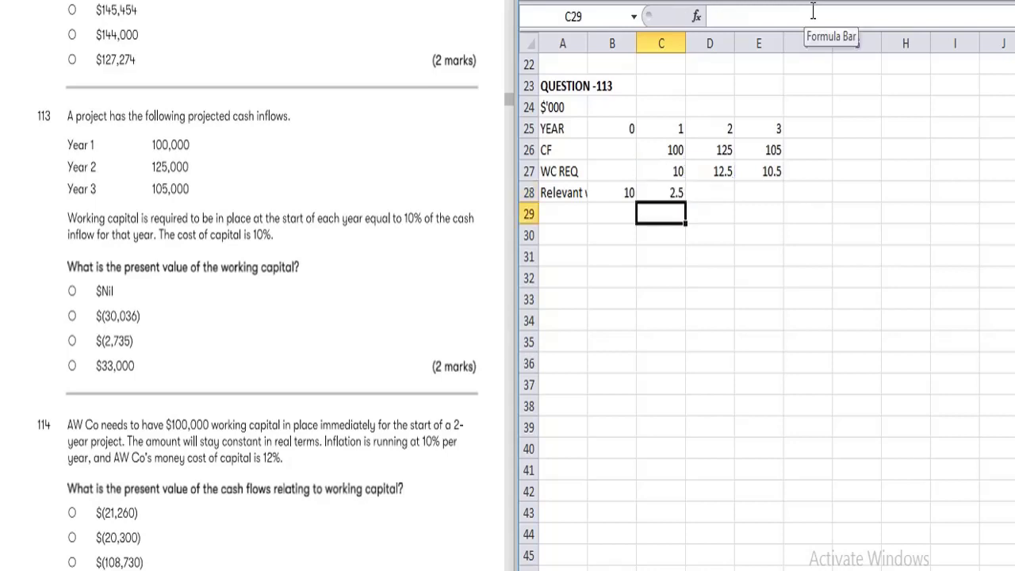
Calculate the year 2 incremental working capital in D28 with the formula =E27-D27
{"action": "key", "text": "Up"}
{"action": "key", "text": "Right"}
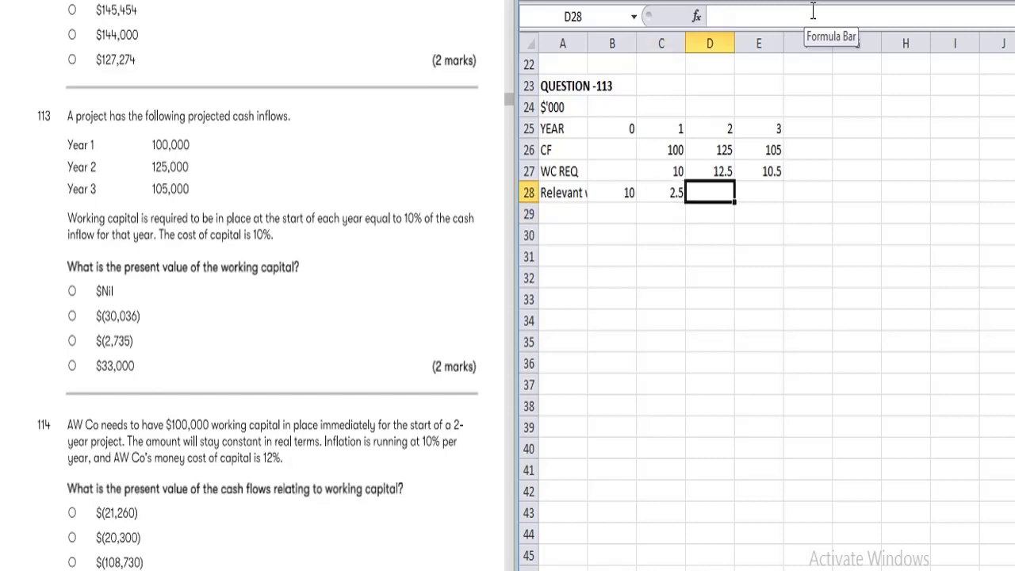
{"action": "type", "text": "="}
{"action": "key", "text": "Up"}
{"action": "key", "text": "Right"}
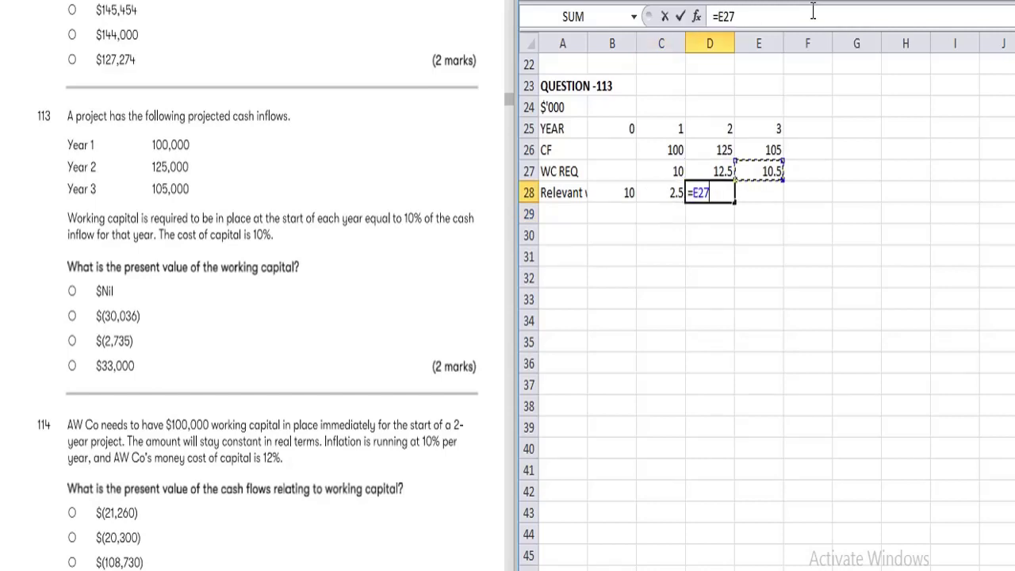
{"action": "type", "text": "-"}
{"action": "key", "text": "Up"}
{"action": "key", "text": "Return"}
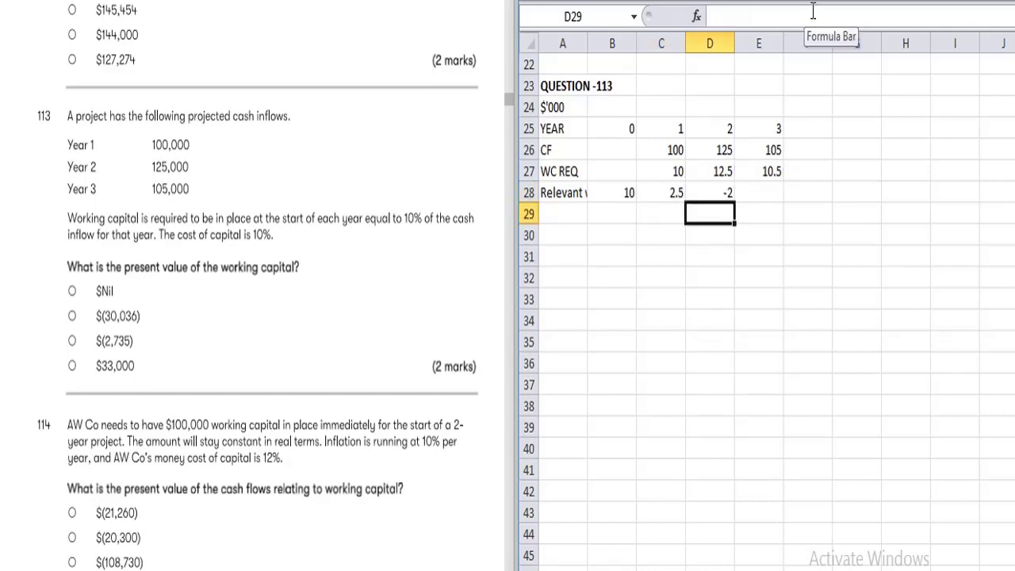
Set the year 3 relevant working capital in E28 equal to the year 3 requirement, =E27
{"action": "key", "text": "Up"}
{"action": "key", "text": "Right"}
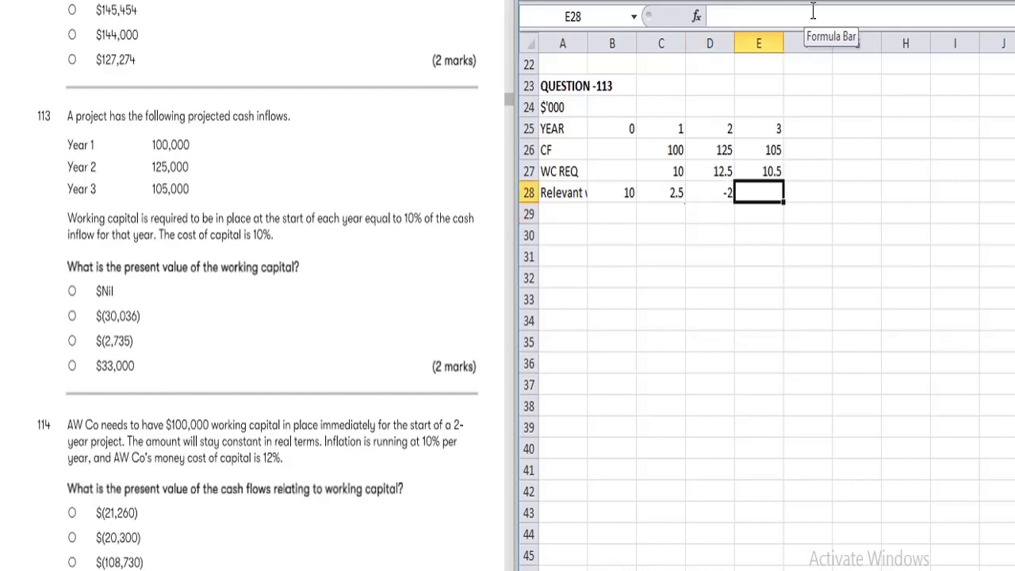
{"action": "type", "text": "="}
{"action": "key", "text": "Up"}
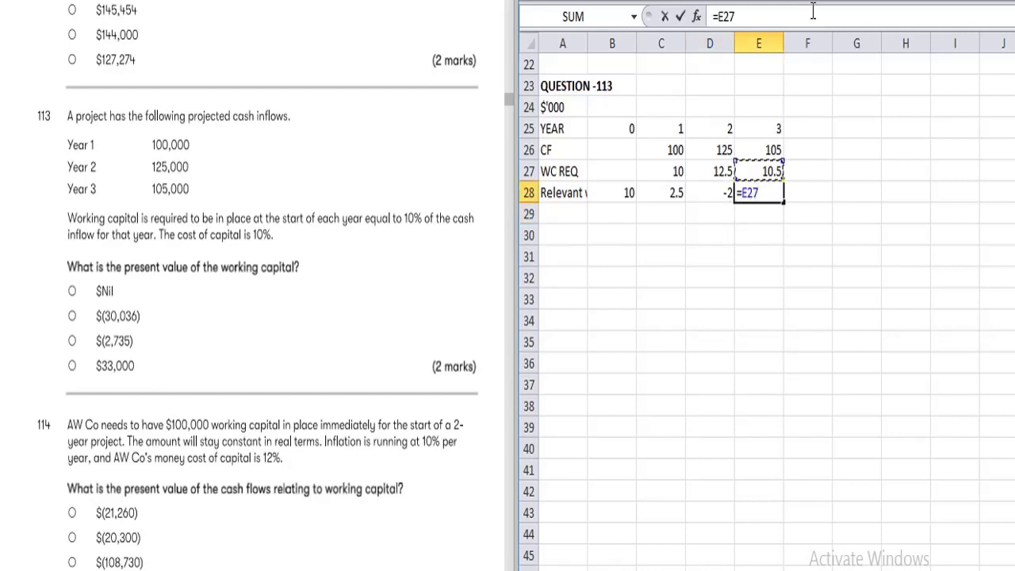
{"action": "key", "text": "Return"}
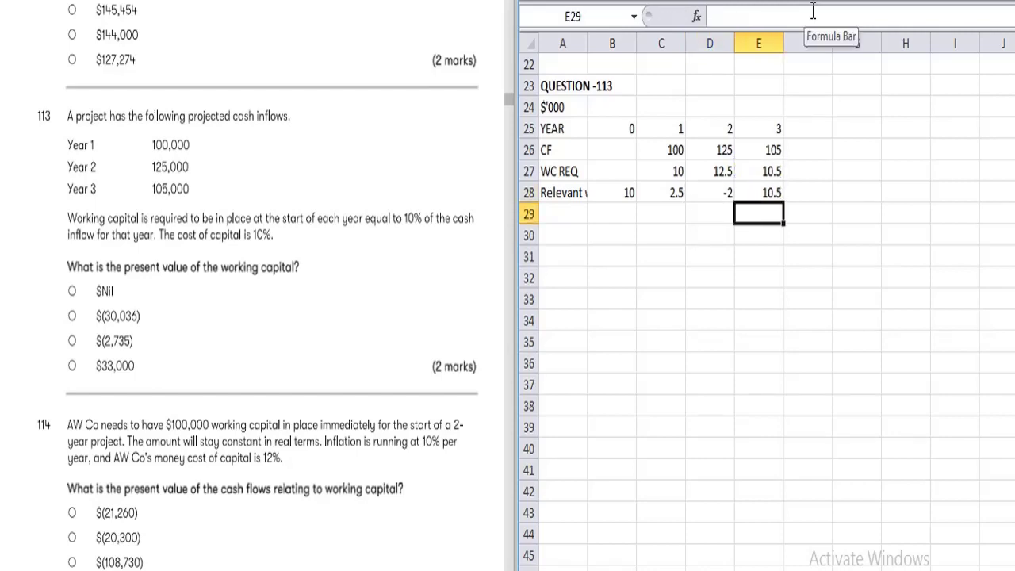
Add the label "npv" in A30, leaving row 29 empty below the Relevant wc row
{"action": "key", "text": "Left"}
{"action": "key", "text": "Left"}
{"action": "key", "text": "Left"}
{"action": "key", "text": "Left"}
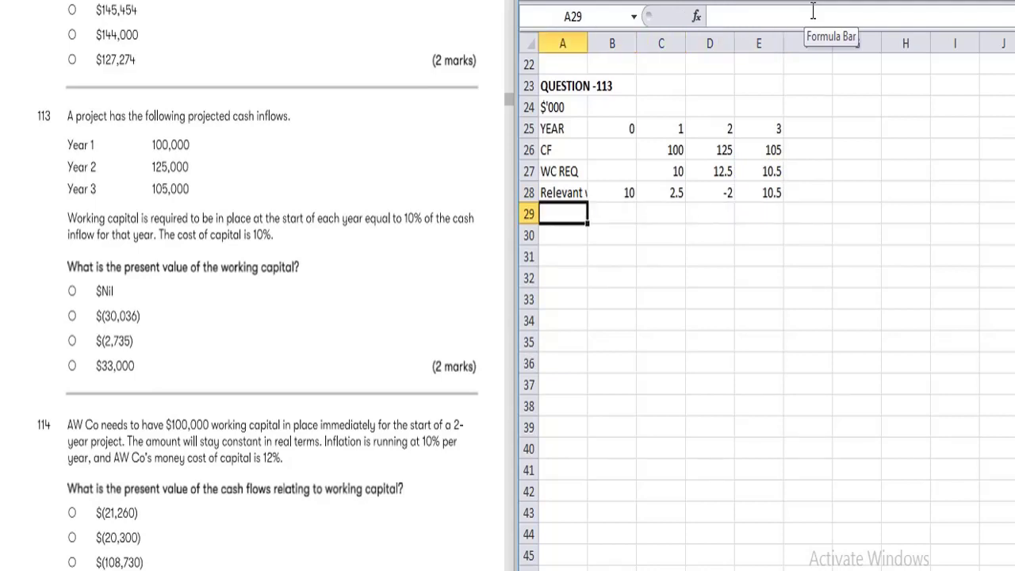
{"action": "key", "text": "Down"}
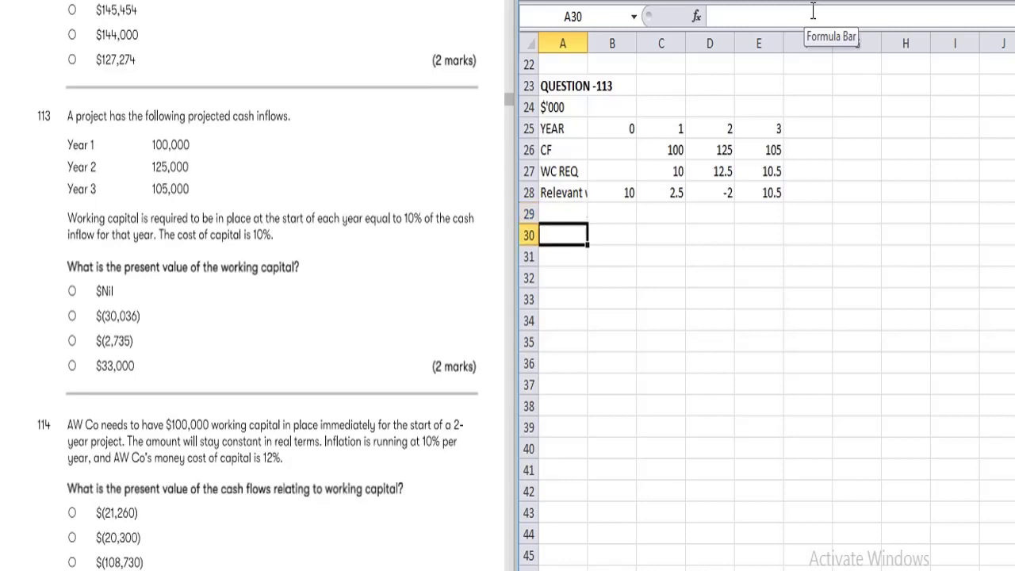
{"action": "type", "text": "npv"}
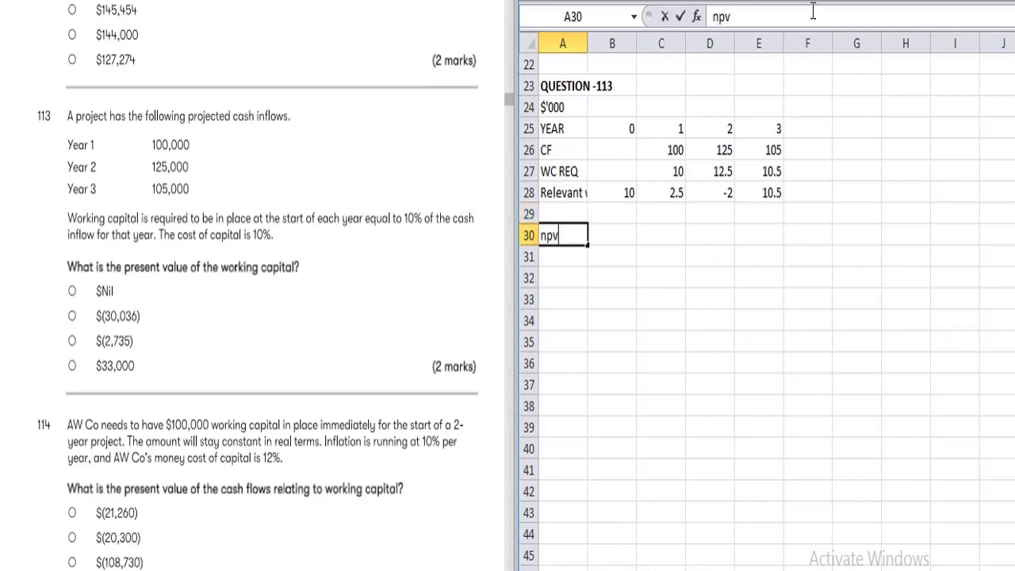
Calculate the working capital NPV in B30 with the formula =B28+NPV(10%,C28:E28)
{"action": "key", "text": "Right"}
{"action": "type", "text": "="}
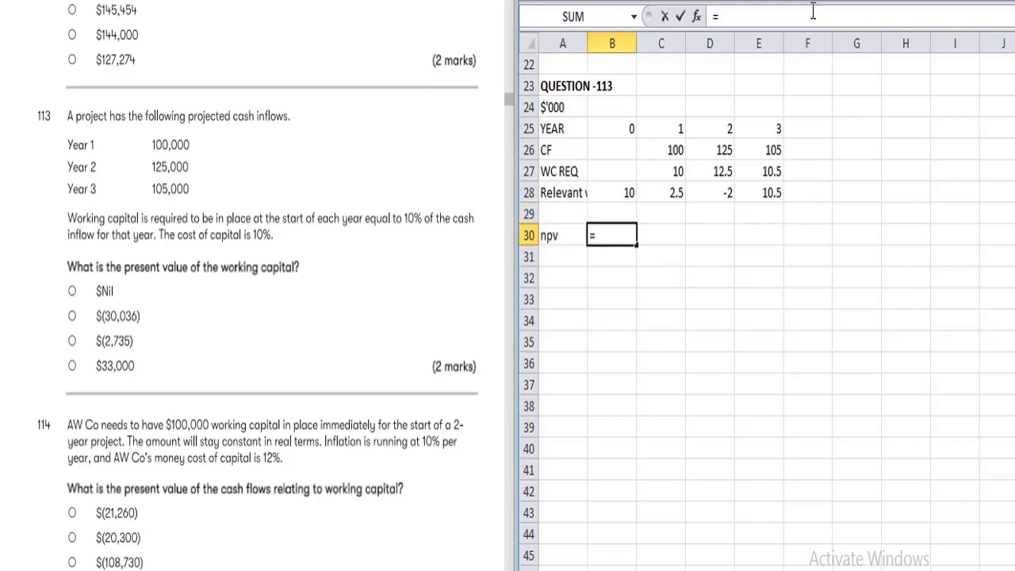
{"action": "key", "text": "Up"}
{"action": "key", "text": "Up"}
{"action": "type", "text": "+npv("}
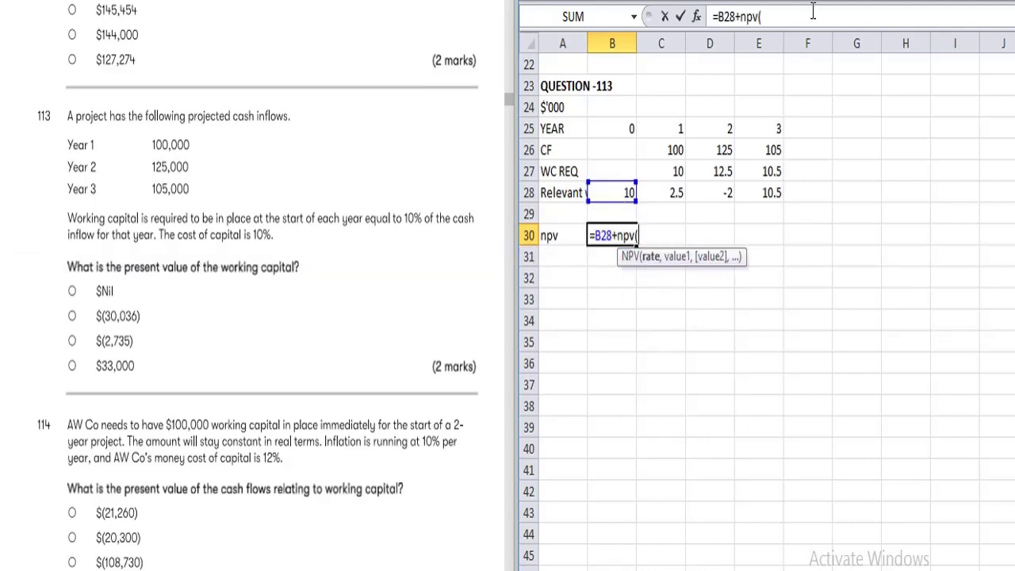
{"action": "type", "text": "10%,"}
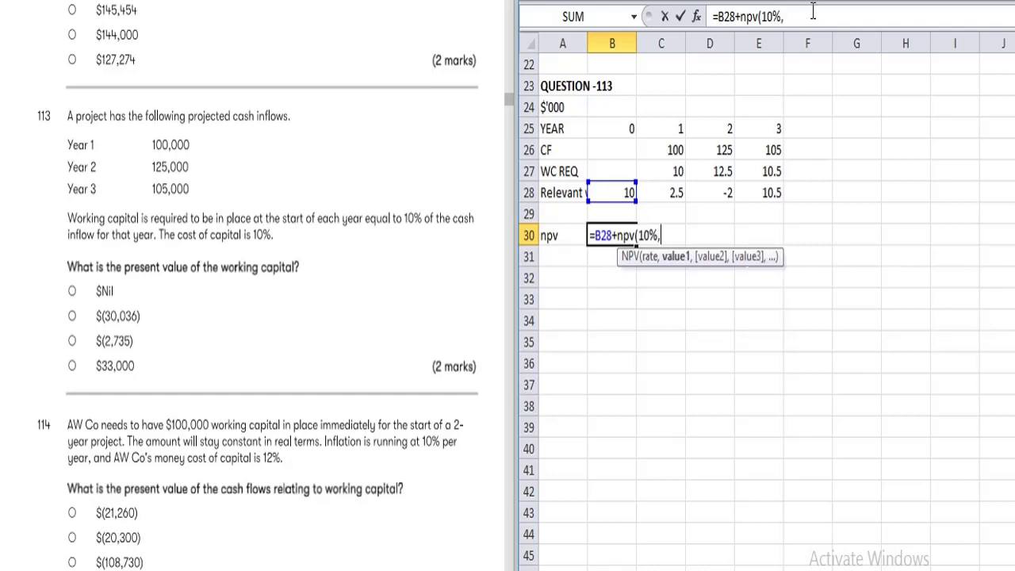
{"action": "left_click", "coordinate": [678, 192]}
{"action": "key", "text": "shift+Right"}
{"action": "key", "text": "shift+Right"}
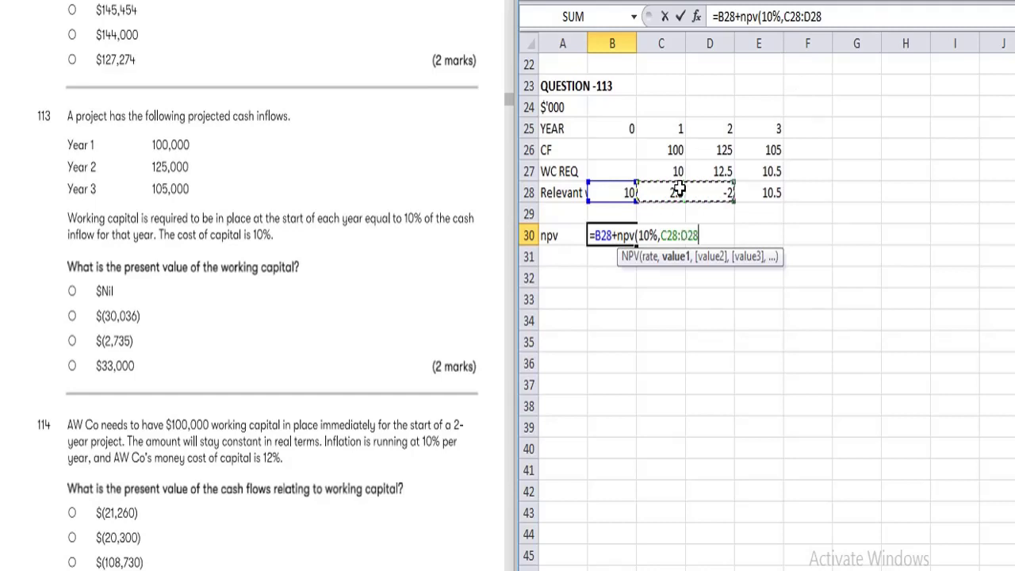
{"action": "type", "text": ")"}
{"action": "key", "text": "Return"}
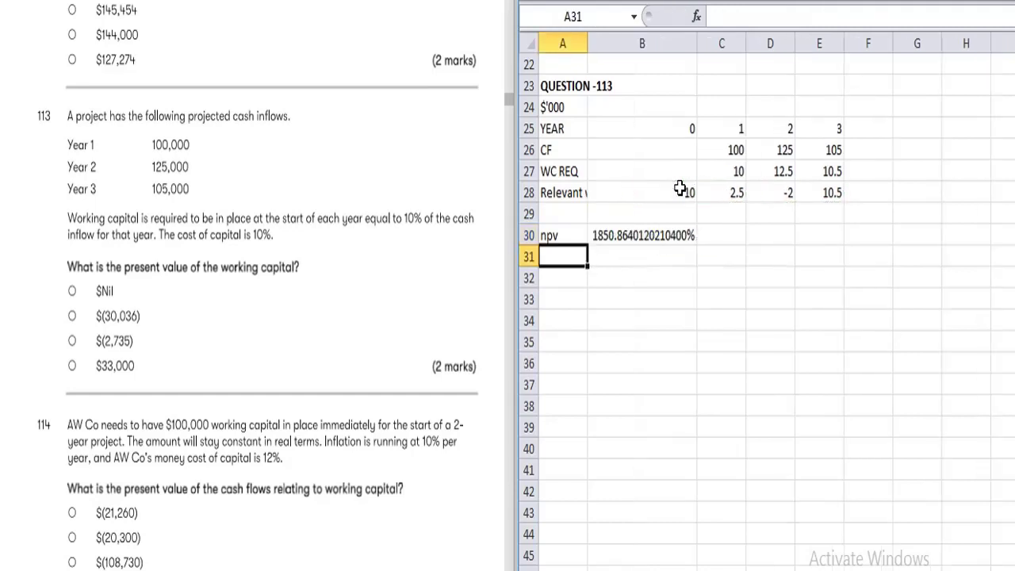
Format the NPV result in B30 as a number with thousands separators and two decimals
{"action": "key", "text": "Up"}
{"action": "key", "text": "Right"}
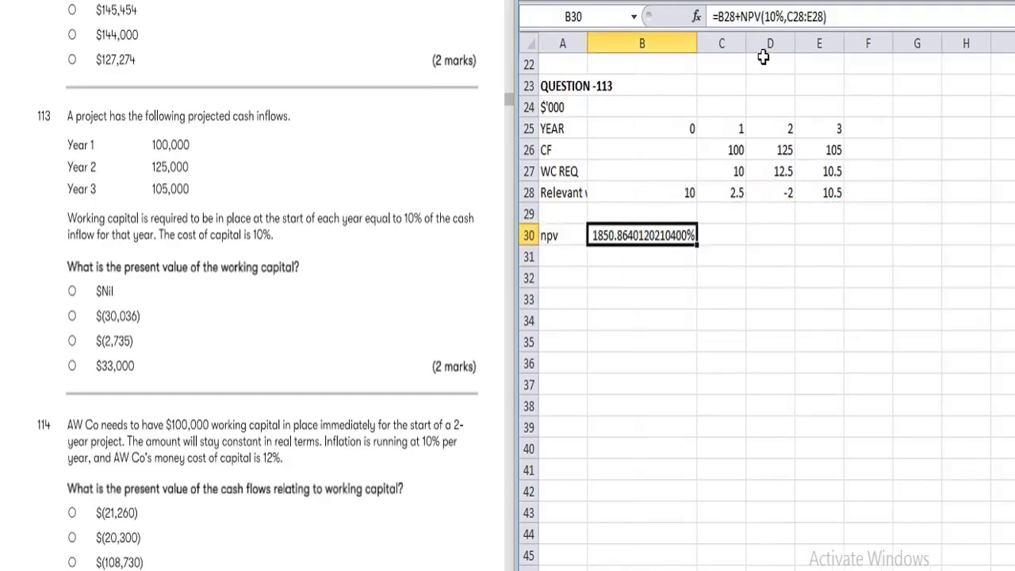
{"action": "key", "text": "ctrl+shift+1"}
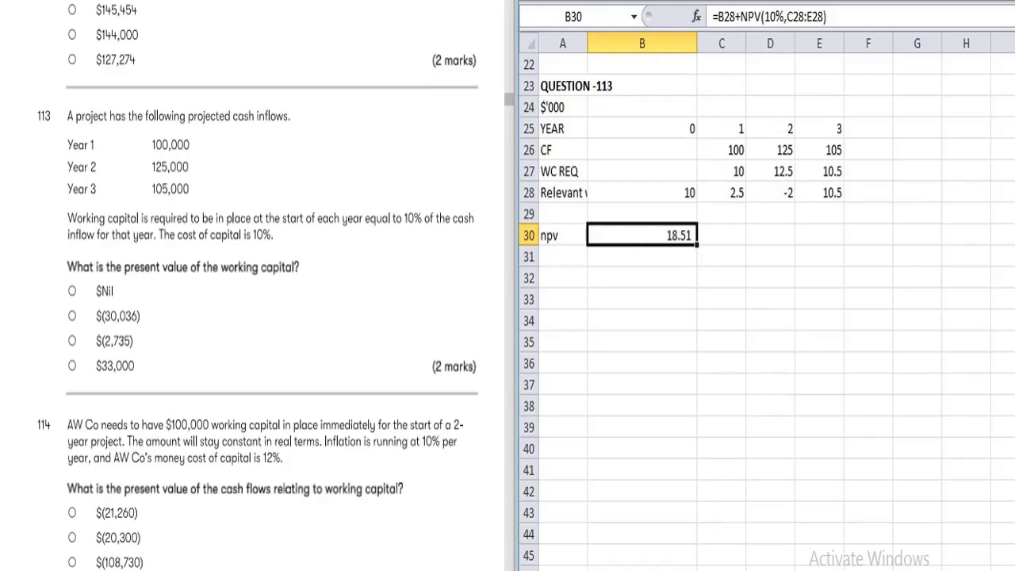
{"action": "left_click", "coordinate": [663, 288]}
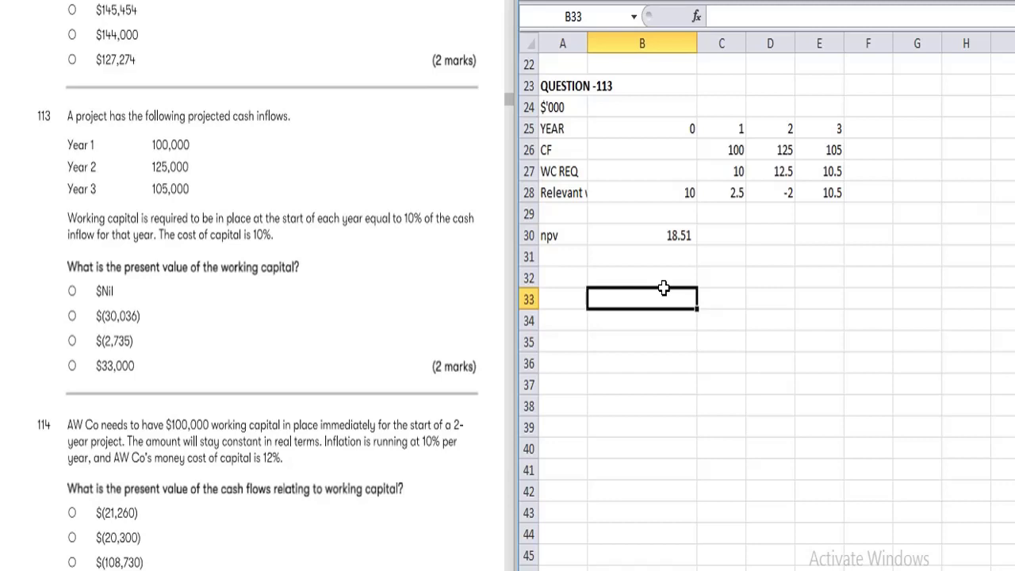
Negate the year 0 relevant working capital in B28 so its formula is =-C27
{"action": "left_click", "coordinate": [679, 193]}
{"action": "type", "text": "=C27"}
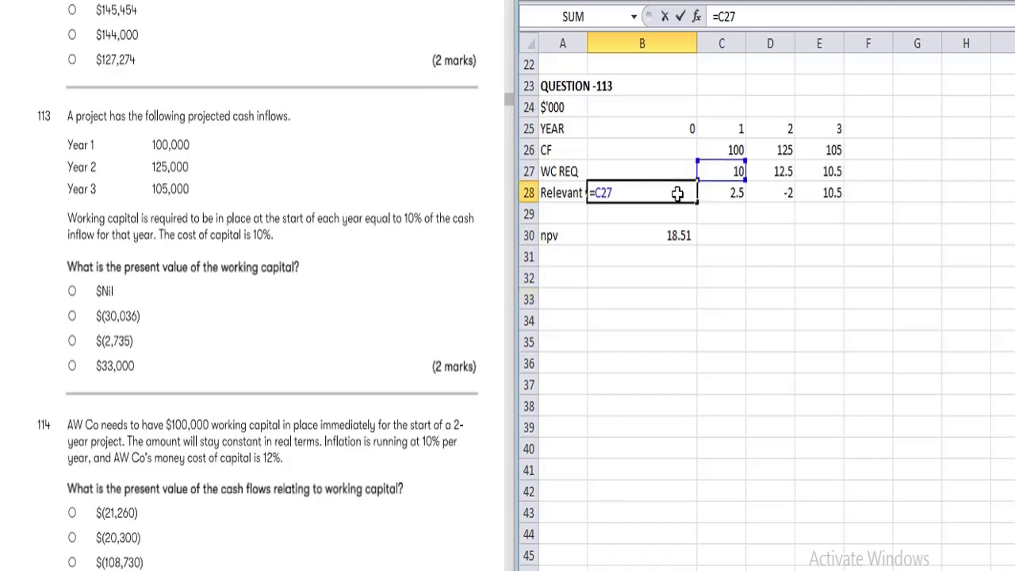
{"action": "left_click", "coordinate": [719, 19]}
{"action": "type", "text": "-"}
{"action": "key", "text": "Return"}
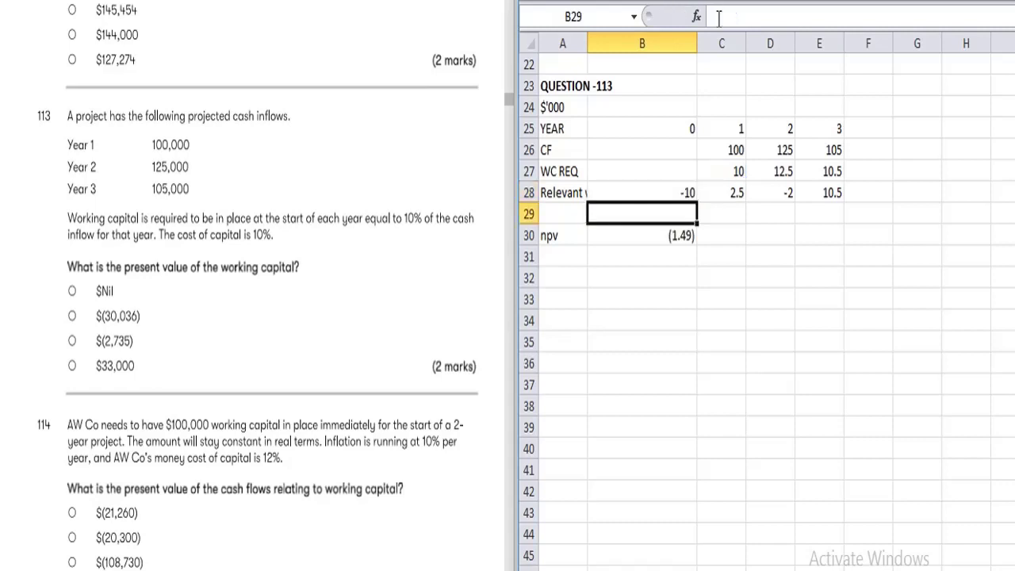
Turn the year 1 working capital requirement in C27 into an outflow with the formula =-C26*10%
{"action": "key", "text": "Up"}
{"action": "key", "text": "Right"}
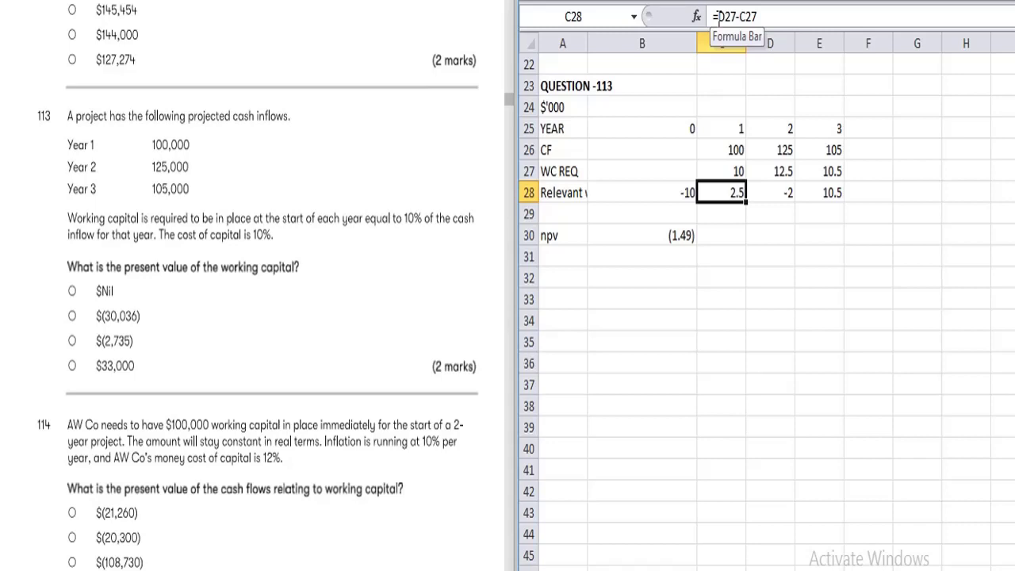
{"action": "key", "text": "Up"}
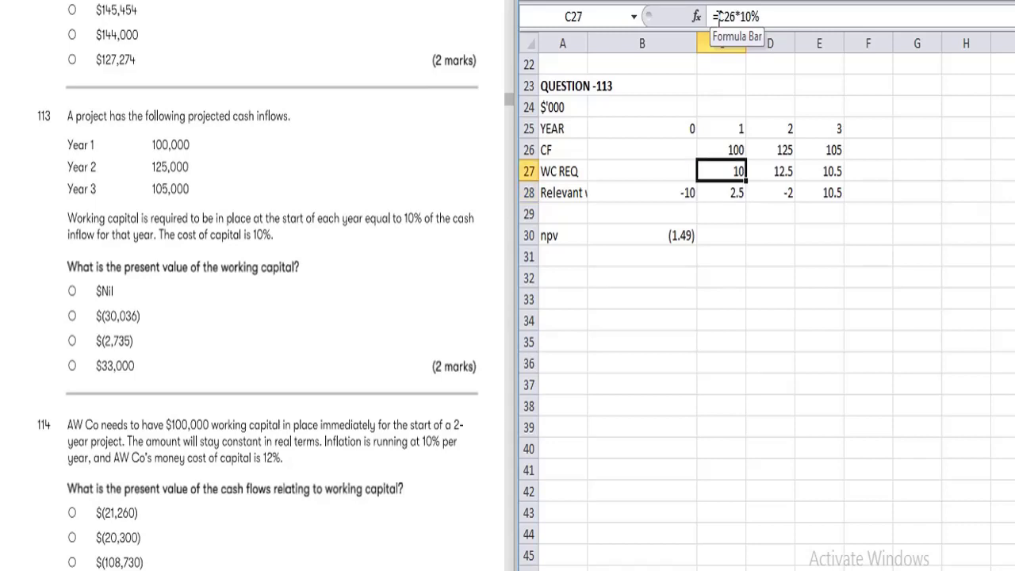
{"action": "left_click", "coordinate": [718, 17]}
{"action": "type", "text": "-"}
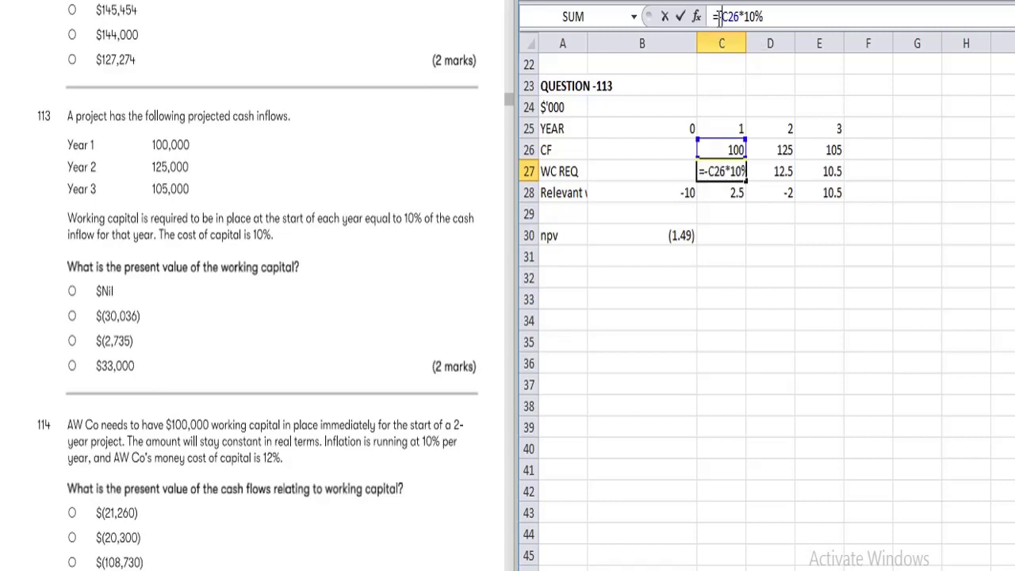
{"action": "key", "text": "Return"}
Negate the year 2 working capital requirement in D27 so its formula is =-D26*10%
{"action": "key", "text": "Up"}
{"action": "key", "text": "Right"}
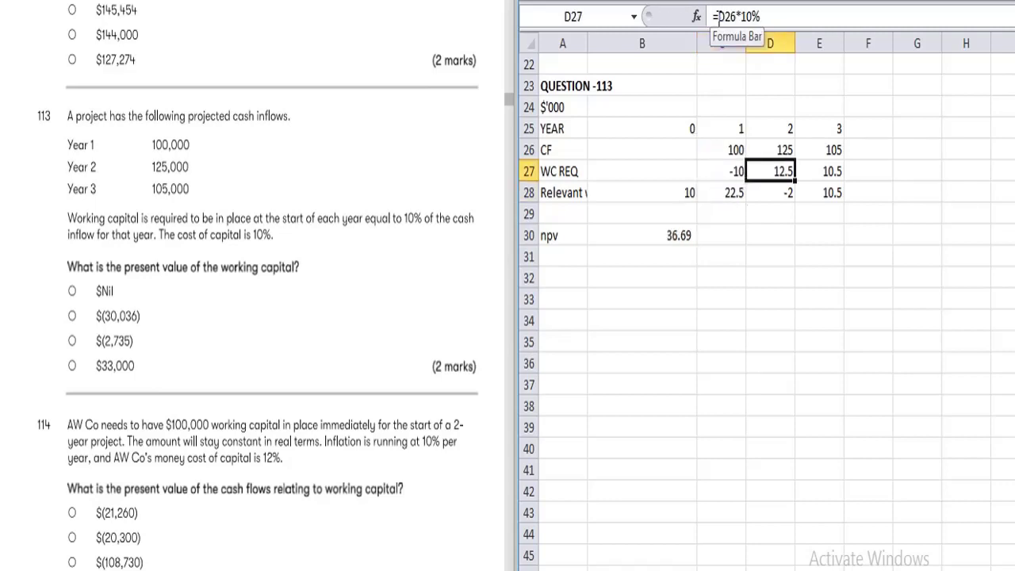
{"action": "left_click", "coordinate": [719, 17]}
{"action": "type", "text": "-"}
{"action": "key", "text": "Return"}
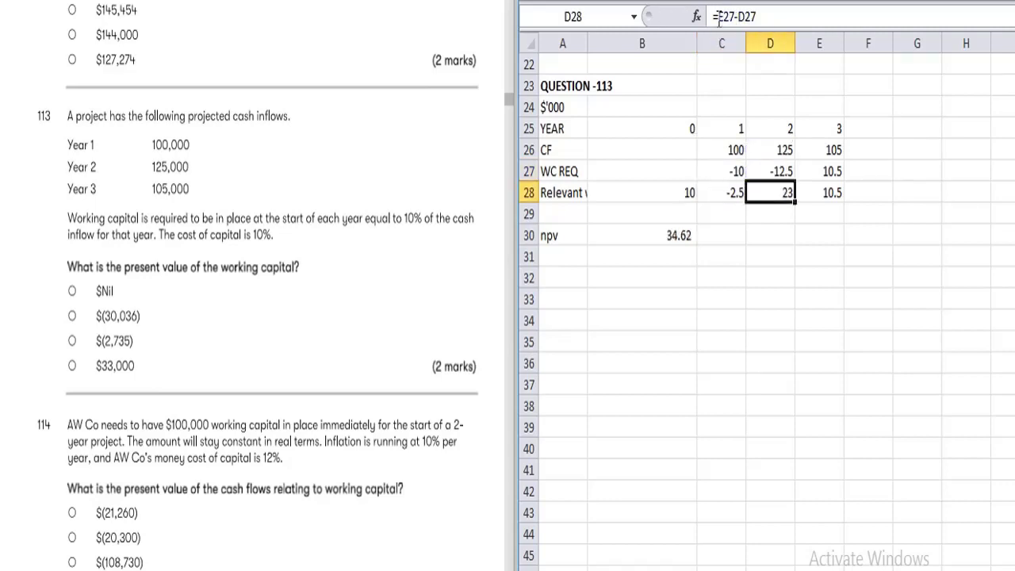
Negate the year 3 working capital requirement in E27 so its formula is =-E26*10%
{"action": "key", "text": "Up"}
{"action": "key", "text": "Right"}
{"action": "left_click", "coordinate": [718, 18]}
{"action": "type", "text": "-"}
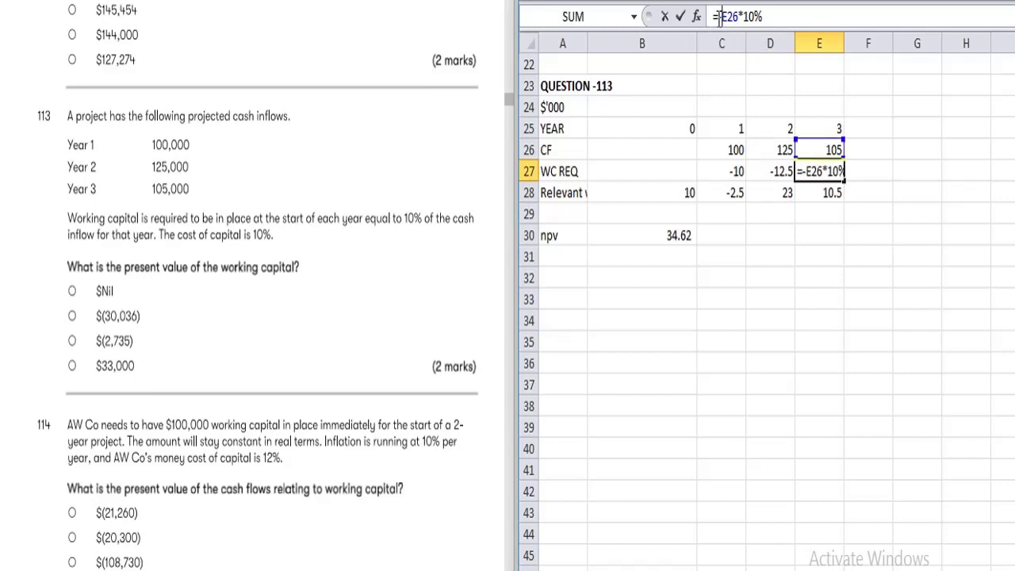
{"action": "key", "text": "Return"}
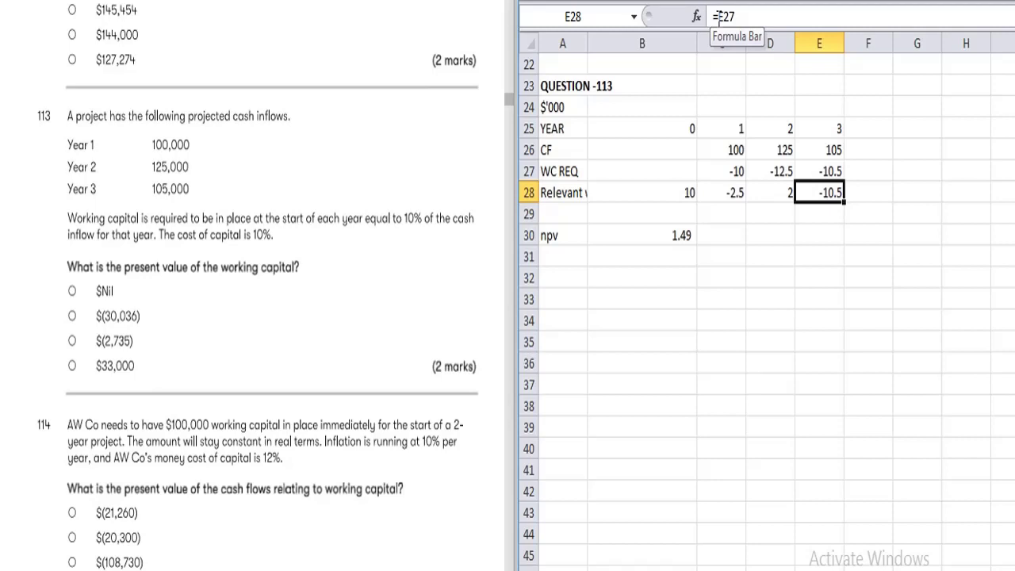
Re-enter the year 1 incremental working capital in C28 as =D27-C27
{"action": "key", "text": "Left"}
{"action": "key", "text": "Left"}
{"action": "type", "text": "="}
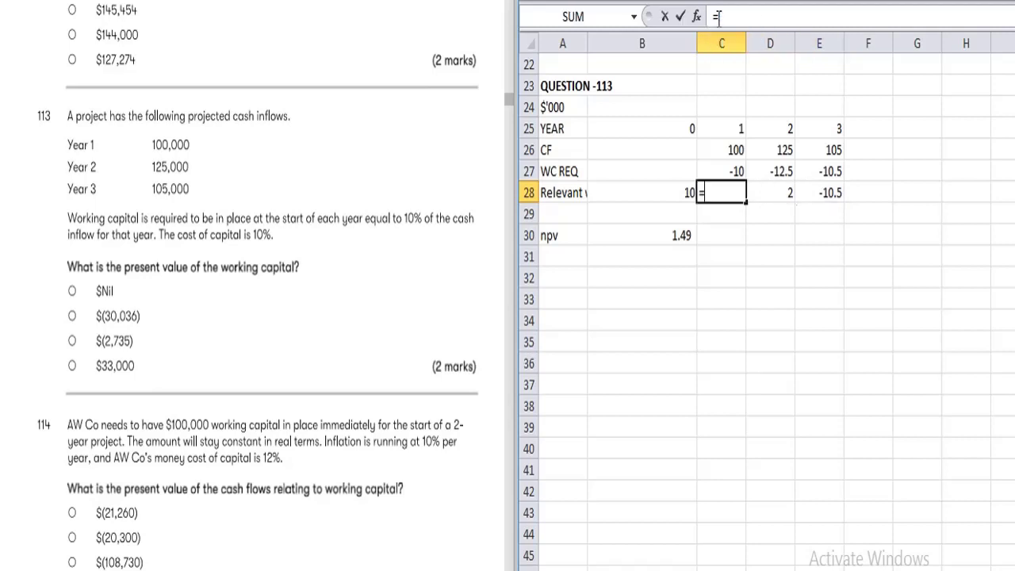
{"action": "type", "text": "D27-C27"}
{"action": "key", "text": "Return"}
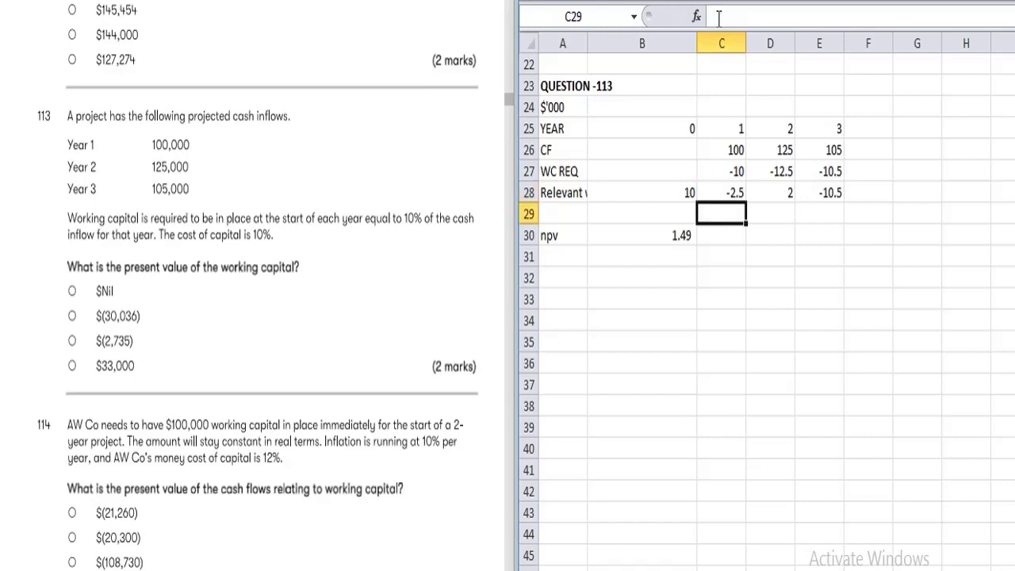
Re-enter the year 2 incremental working capital in D28 as =E27-D27
{"action": "key", "text": "Up"}
{"action": "key", "text": "Right"}
{"action": "type", "text": "=D27"}
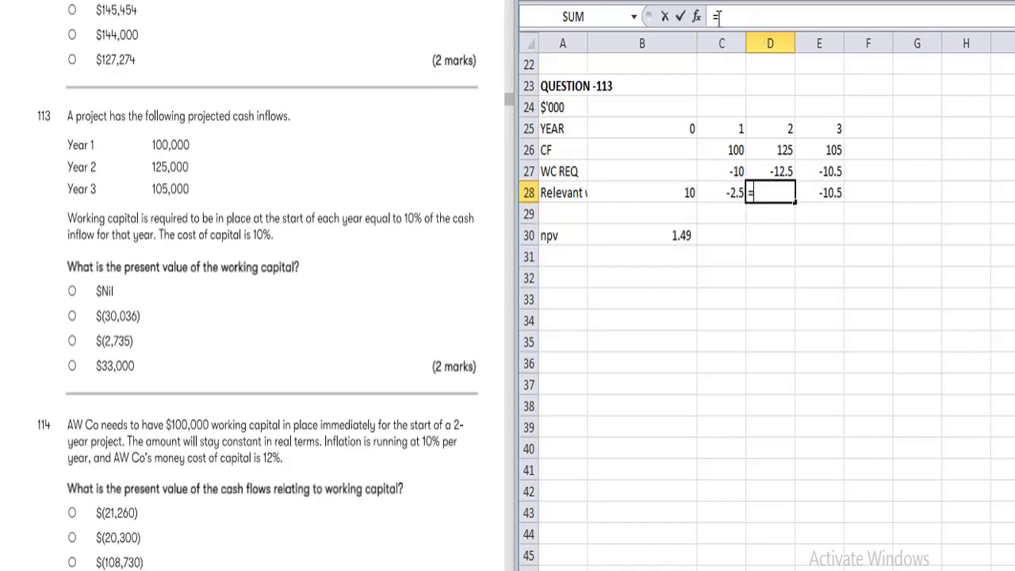
{"action": "key", "text": "BackSpace"}
{"action": "key", "text": "BackSpace"}
{"action": "key", "text": "BackSpace"}
{"action": "type", "text": "E27-D27"}
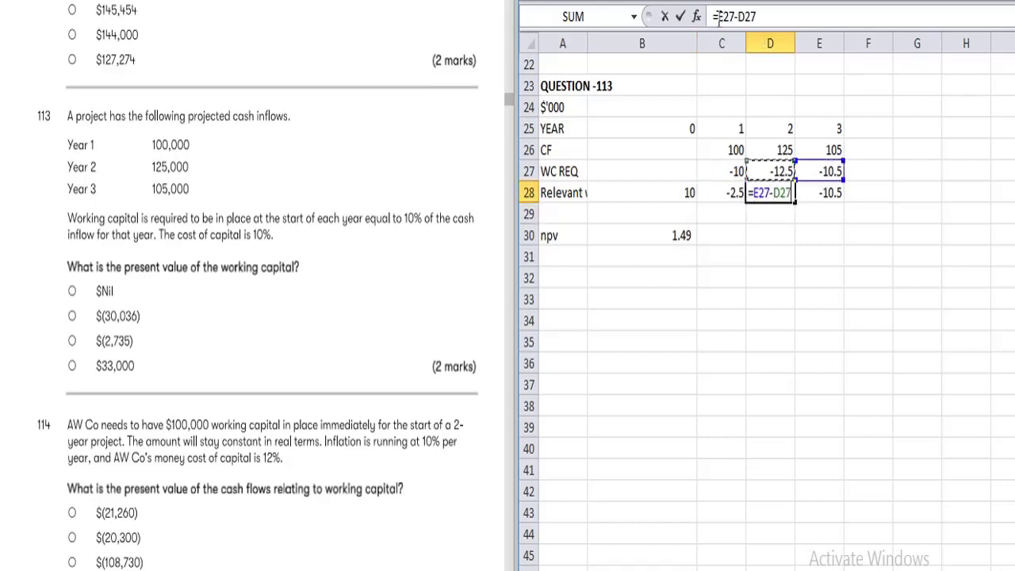
{"action": "key", "text": "Return"}
Make the year 3 relevant working capital in E28 a positive release of the requirement in E27
{"action": "key", "text": "Up"}
{"action": "key", "text": "Right"}
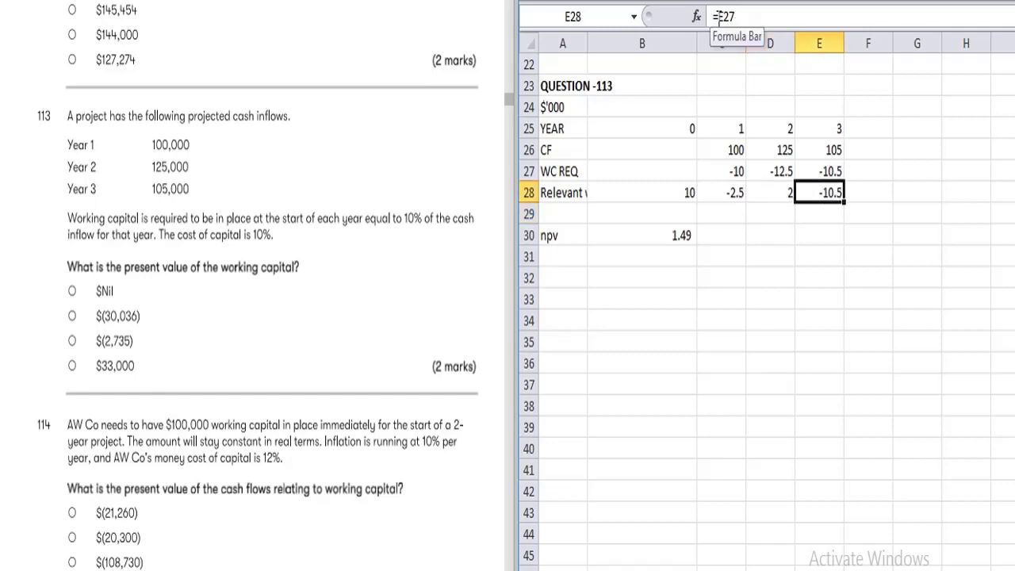
{"action": "type", "text": "="}
{"action": "key", "text": "Return"}
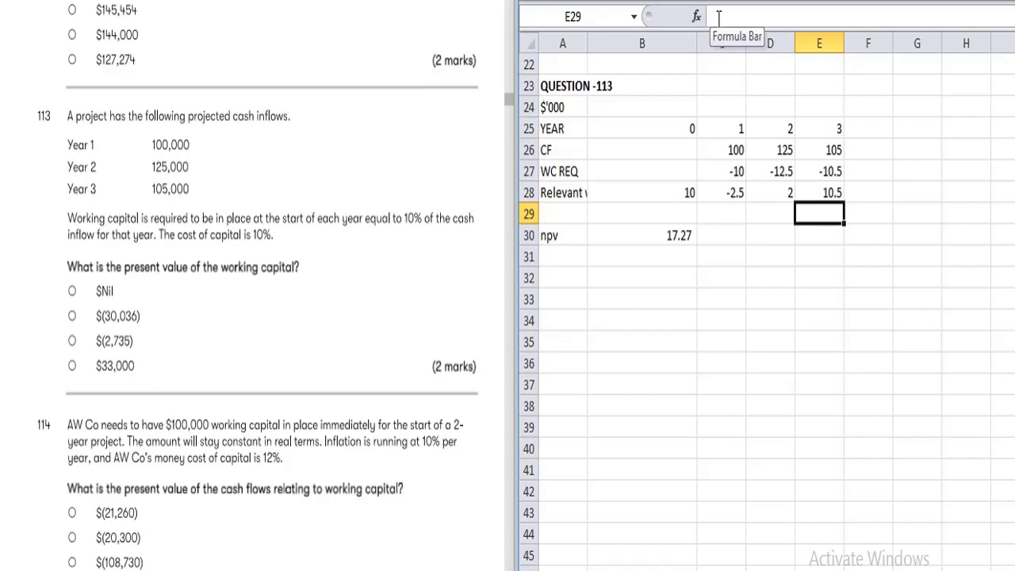
Check the NPV formula in B30 and set the year 0 relevant working capital in B28 to -10
{"action": "key", "text": "Down"}
{"action": "key", "text": "Left"}
{"action": "key", "text": "Left"}
{"action": "key", "text": "Left"}
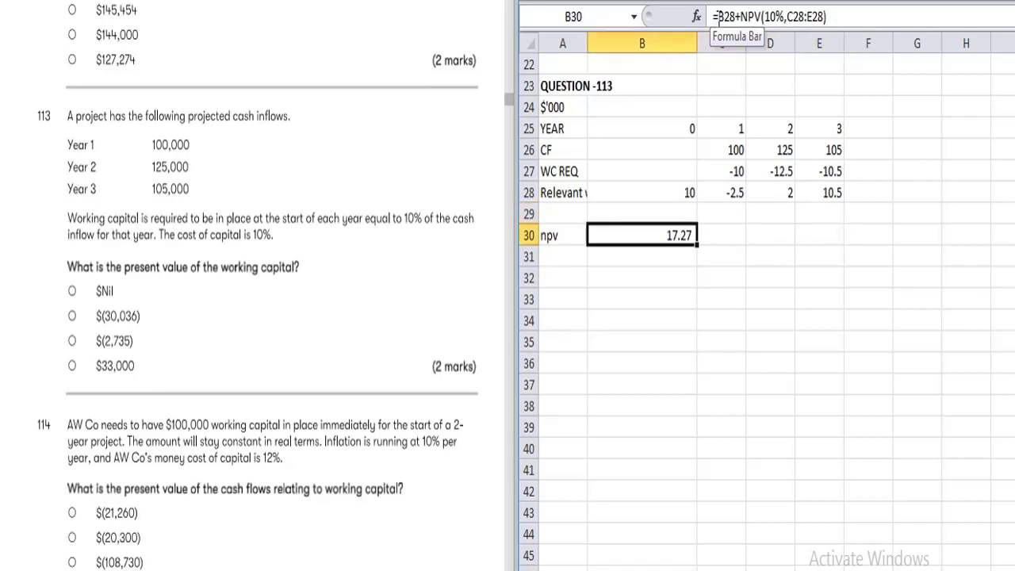
{"action": "left_click", "coordinate": [830, 17]}
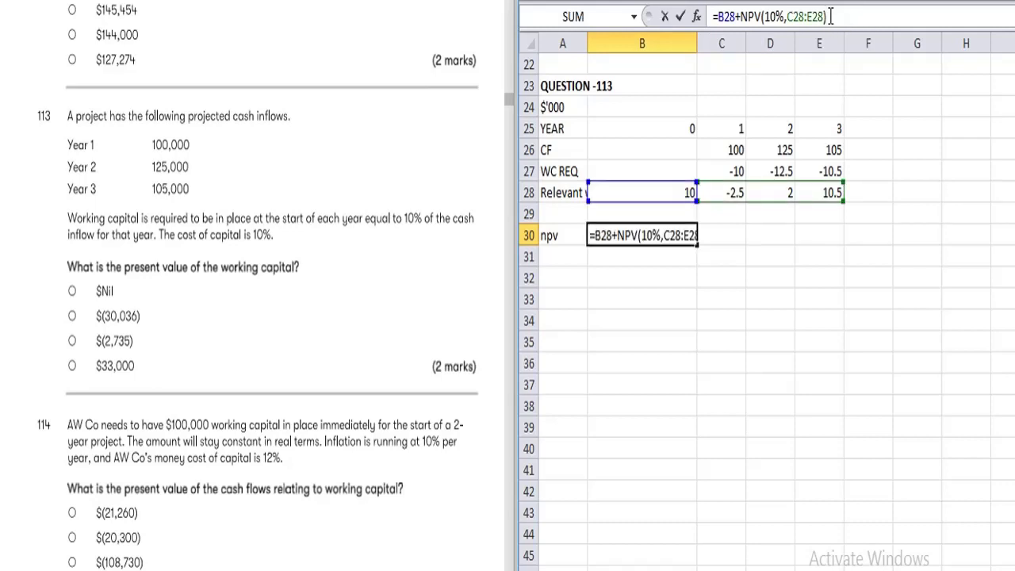
{"action": "key", "text": "Return"}
{"action": "key", "text": "Up"}
{"action": "key", "text": "Up"}
{"action": "key", "text": "Up"}
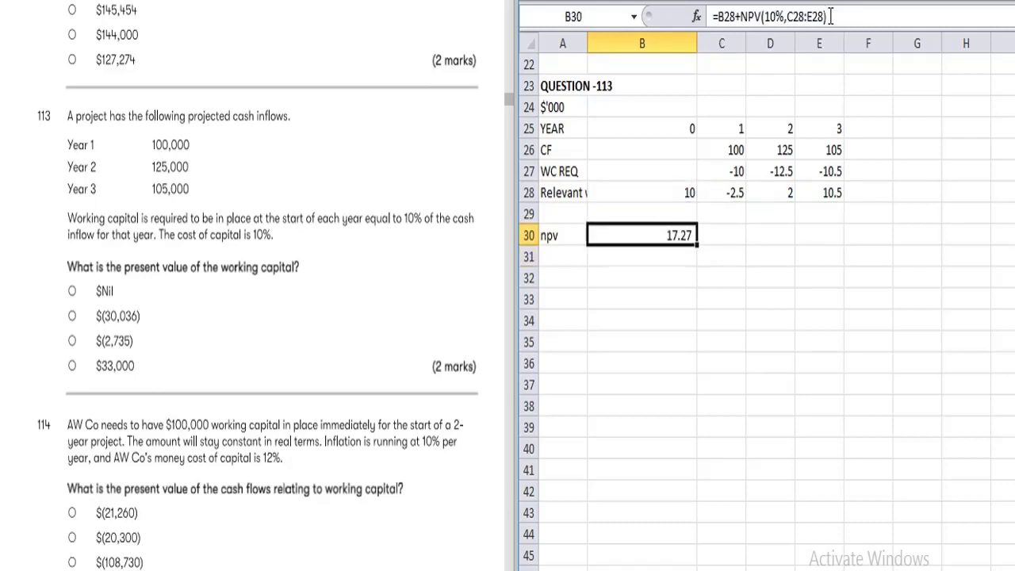
{"action": "type", "text": "-10"}
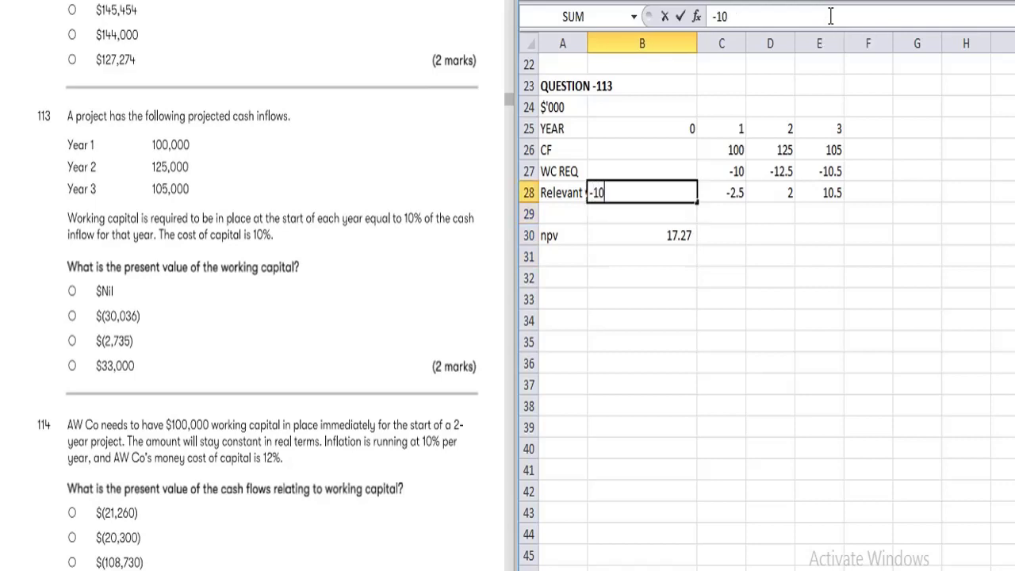
{"action": "key", "text": "Return"}
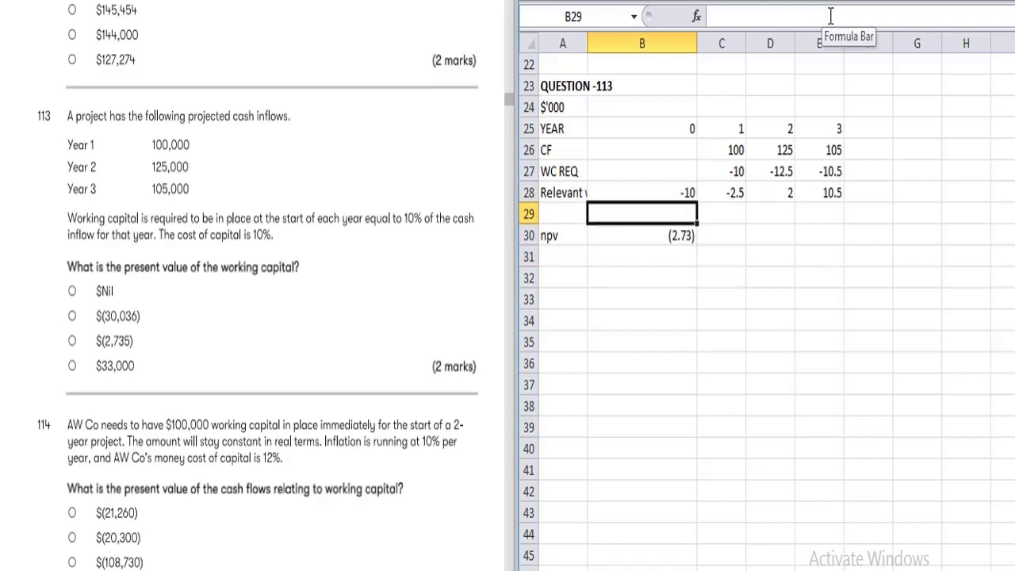
{"action": "key", "text": "Down"}
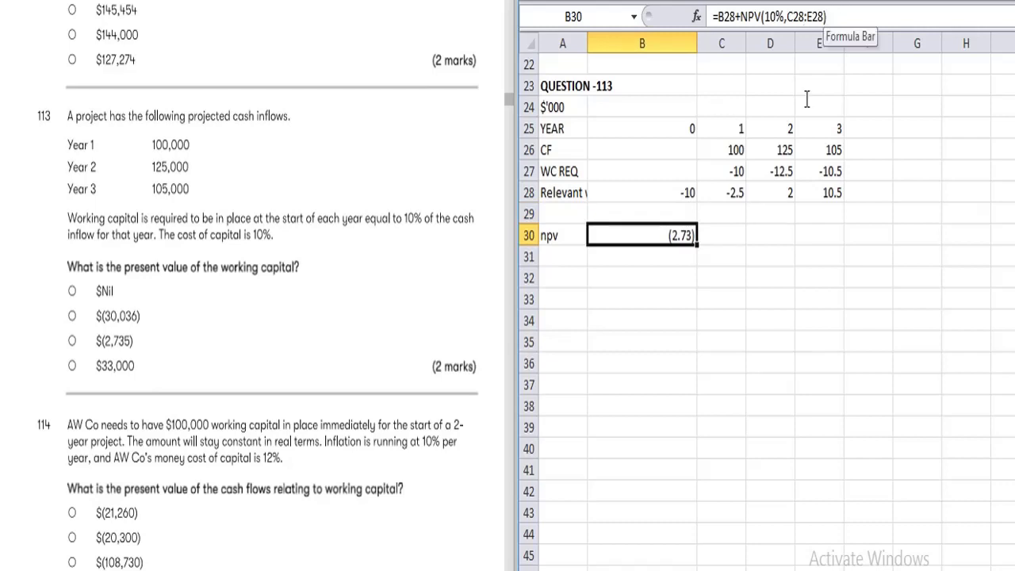
{"action": "left_click", "coordinate": [753, 236]}
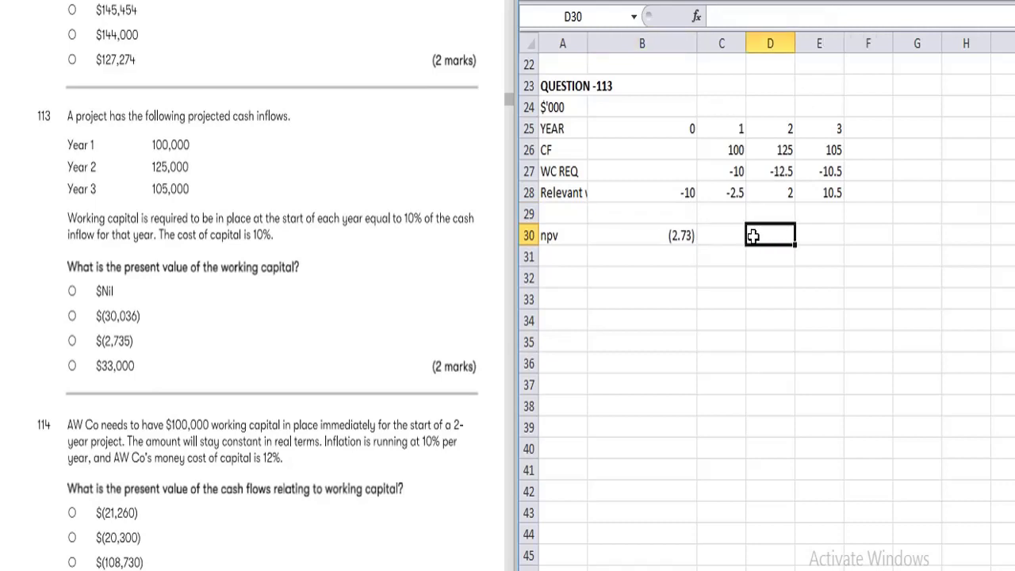
Clear the $'000 unit label in A24 and set the year 1 cash flow in C26 to 100000
{"action": "left_click", "coordinate": [550, 108]}
{"action": "key", "text": "BackSpace"}
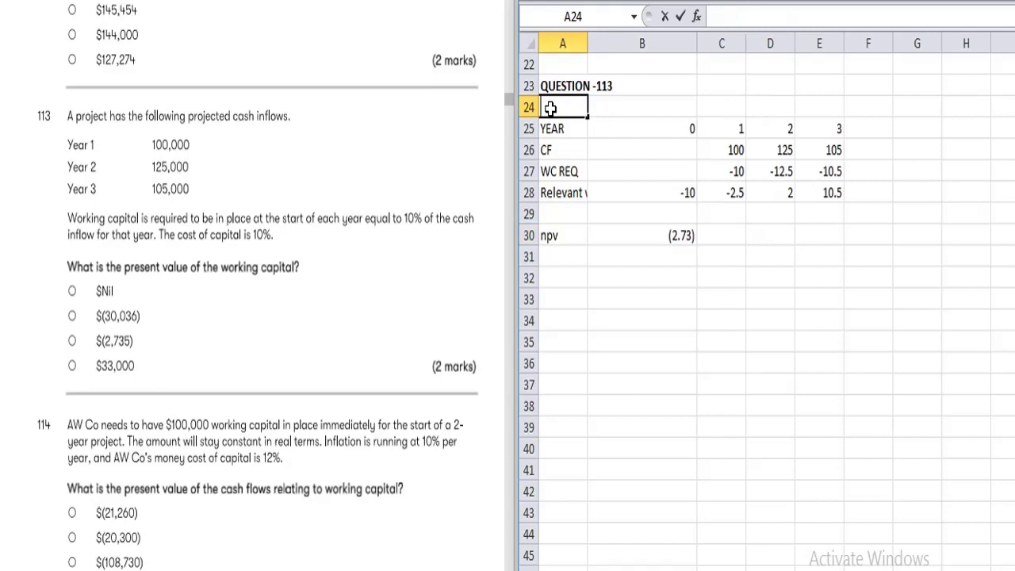
{"action": "left_click", "coordinate": [727, 148]}
{"action": "type", "text": "100000"}
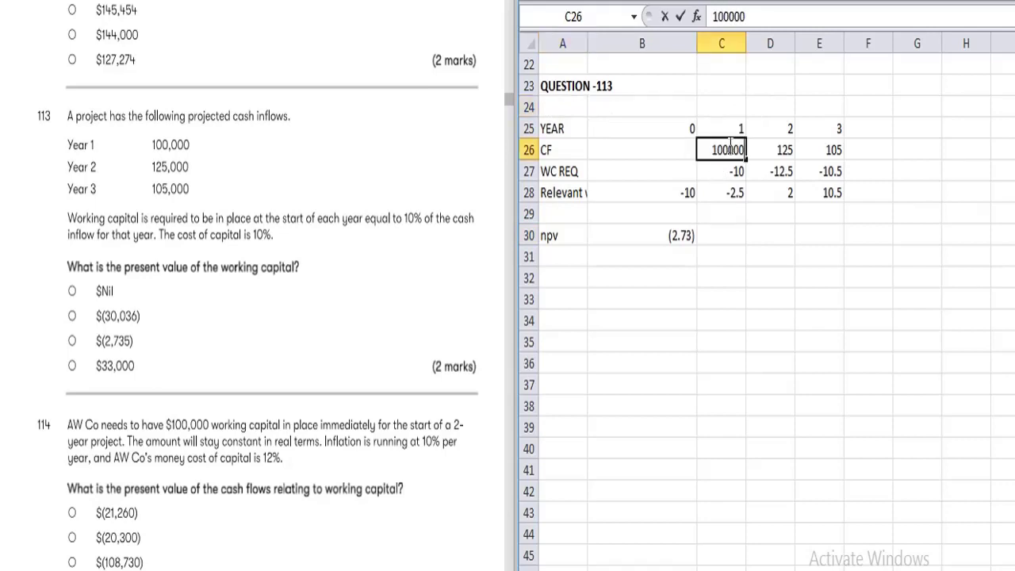
{"action": "key", "text": "Return"}
Set the year 2 cash flow in D26 to 125000 and the year 3 cash flow in E26 to 105000
{"action": "key", "text": "Up"}
{"action": "key", "text": "Right"}
{"action": "key", "text": "Down"}
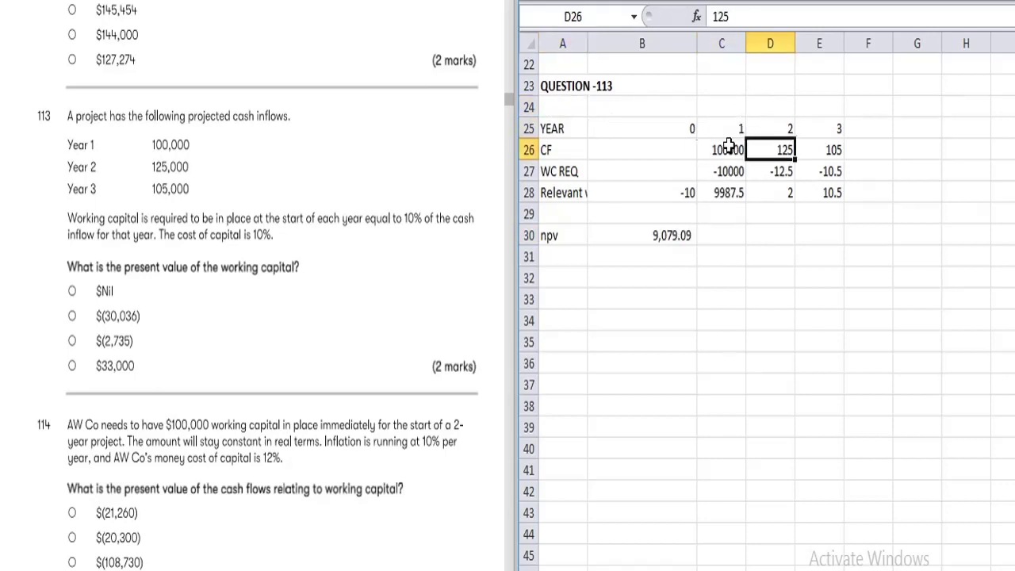
{"action": "type", "text": "125000"}
{"action": "key", "text": "Up"}
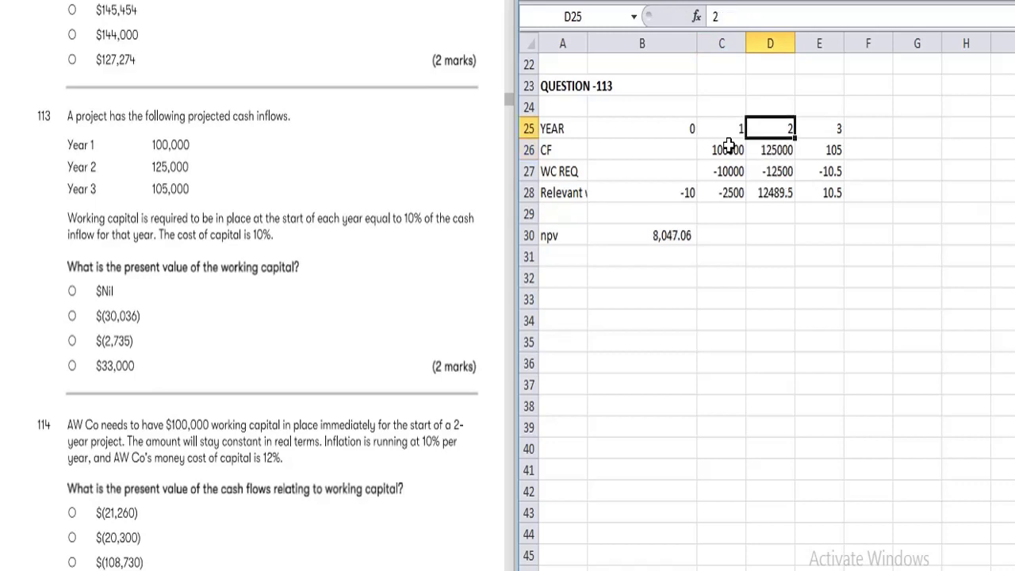
{"action": "key", "text": "Right"}
{"action": "key", "text": "Down"}
{"action": "type", "text": "105000"}
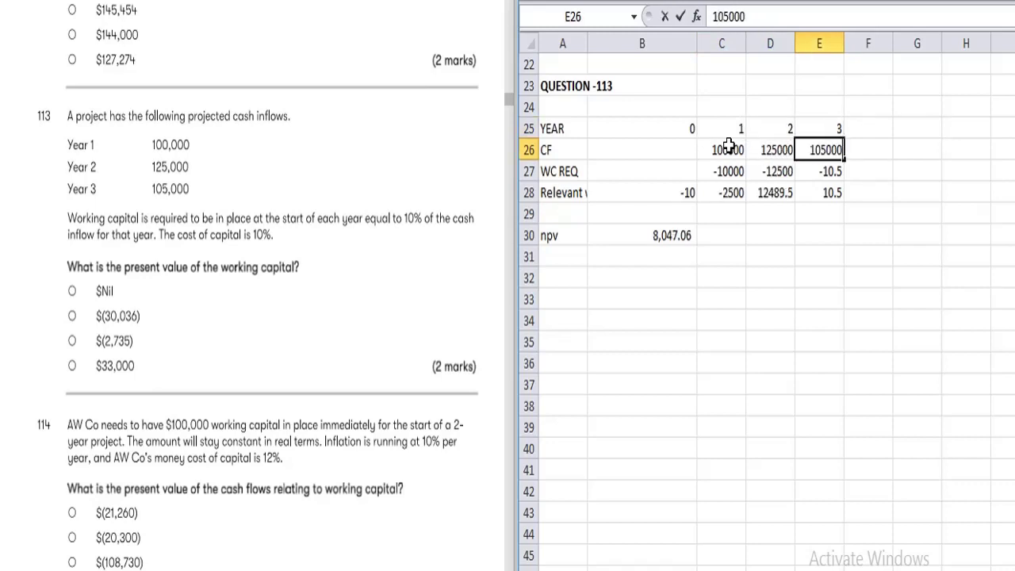
{"action": "key", "text": "Return"}
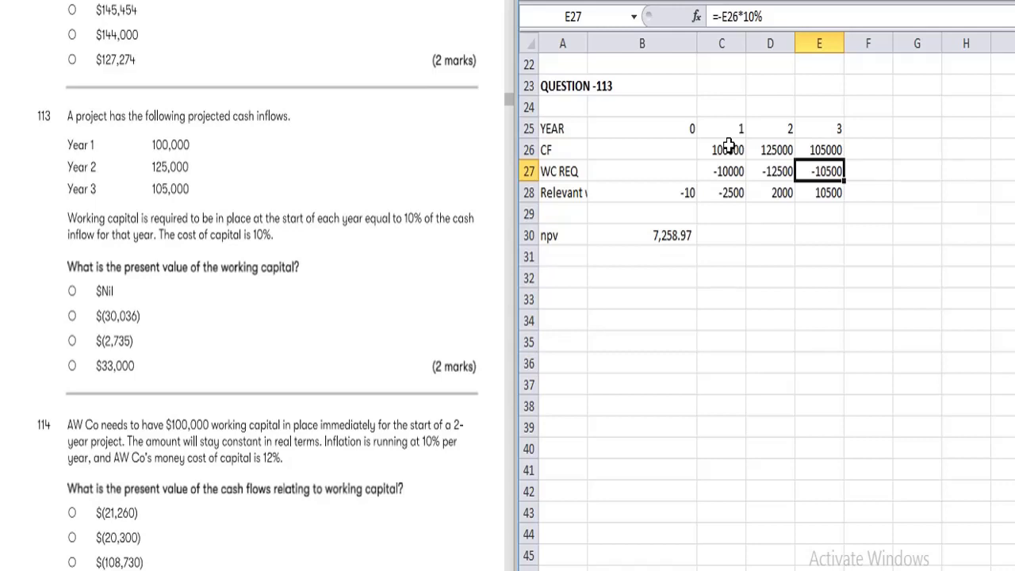
Undo the full-dollar entries for the year 1, 2 and 3 cash flows in row 26
{"action": "key", "text": "ctrl+z"}
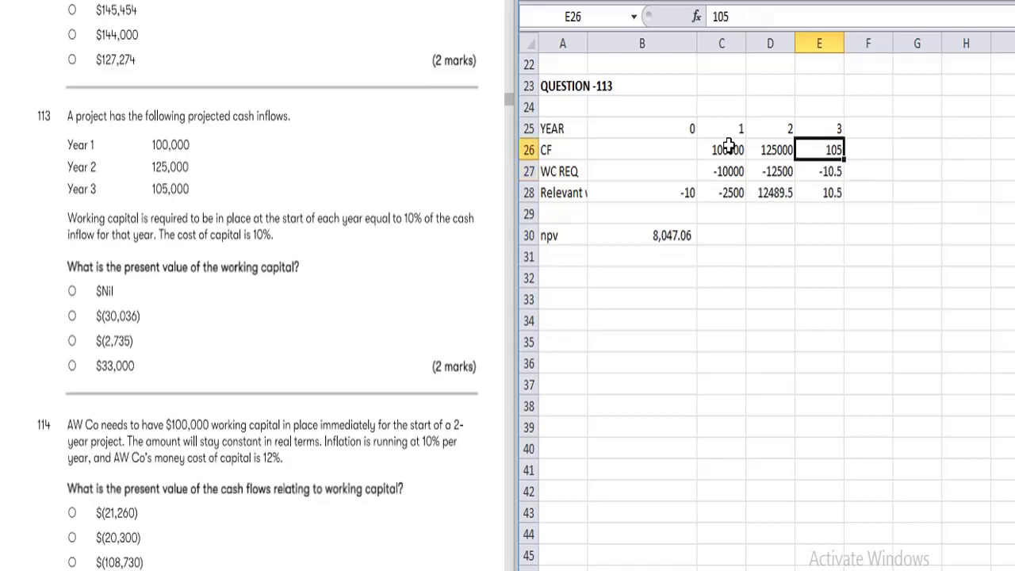
{"action": "key", "text": "ctrl+z"}
{"action": "key", "text": "ctrl+z"}
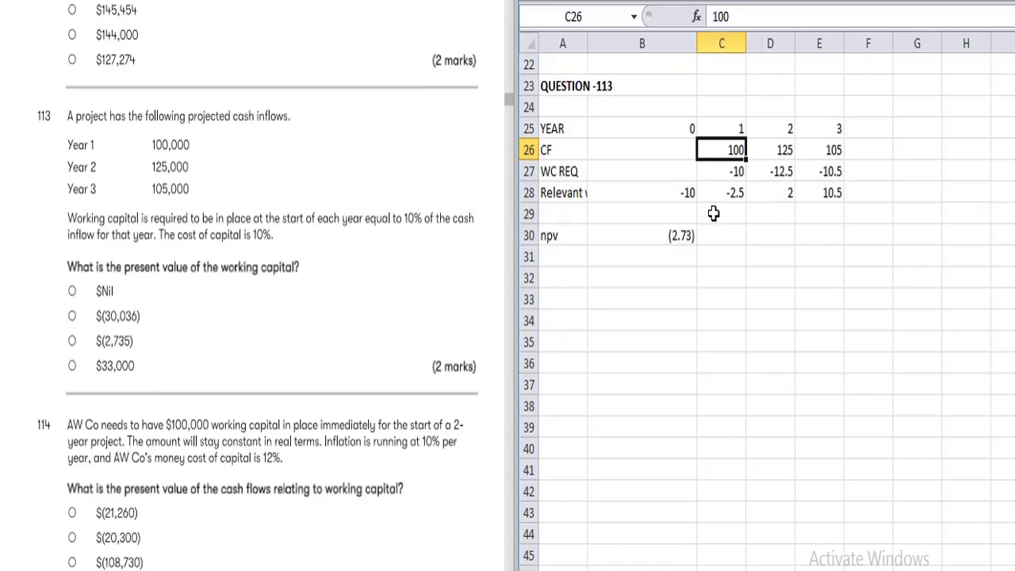
Edit the year 1 cash flow in C26 so that it equals 100000
{"action": "left_click", "coordinate": [718, 169]}
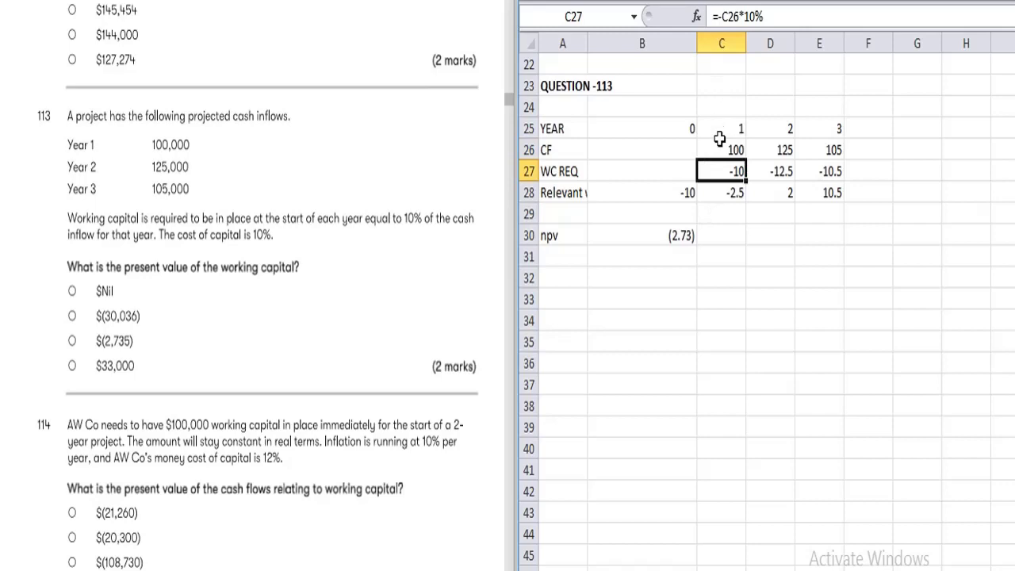
{"action": "left_click", "coordinate": [718, 150]}
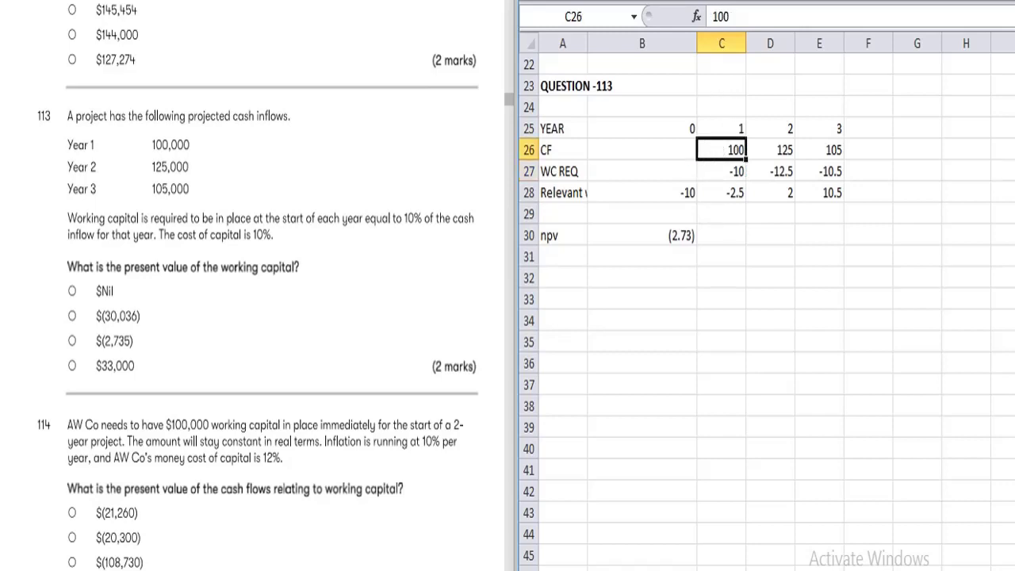
{"action": "left_click", "coordinate": [713, 17]}
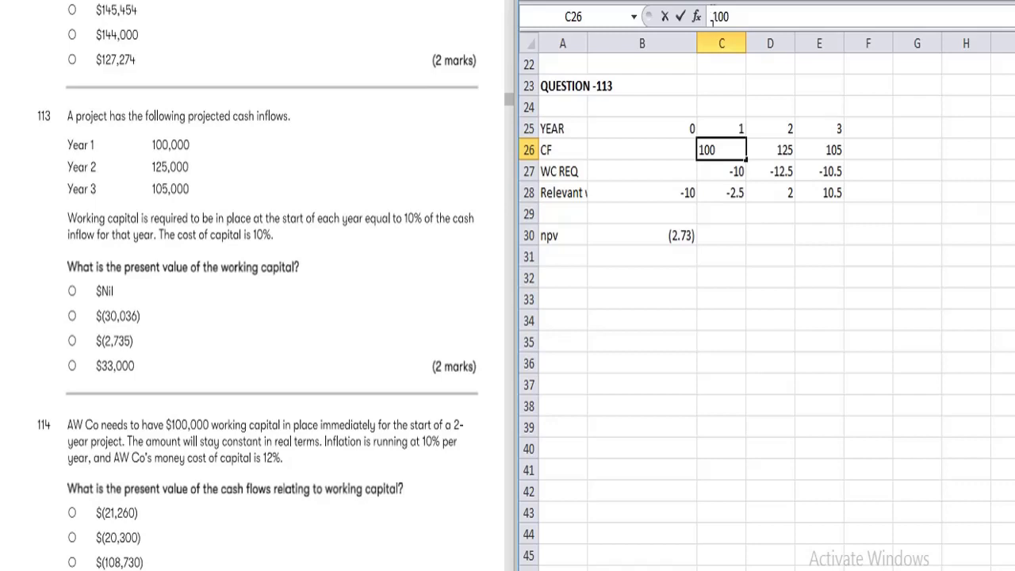
{"action": "type", "text": "=1000"}
{"action": "key", "text": "Return"}
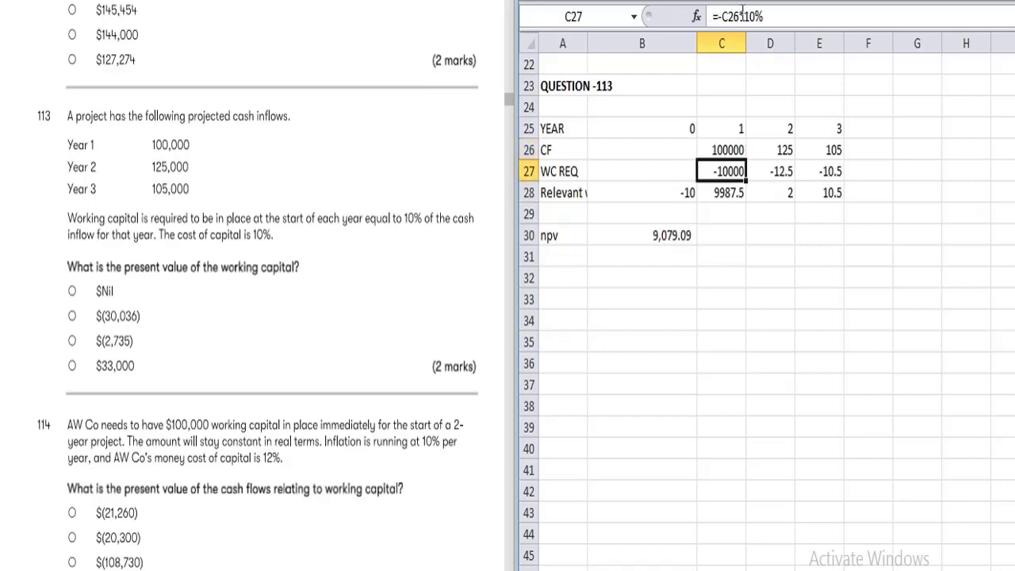
Restate the year 2 cash flow in D26 as 125000 and the year 3 cash flow in E26 as 105000
{"action": "key", "text": "Up"}
{"action": "key", "text": "Right"}
{"action": "left_click", "coordinate": [743, 16]}
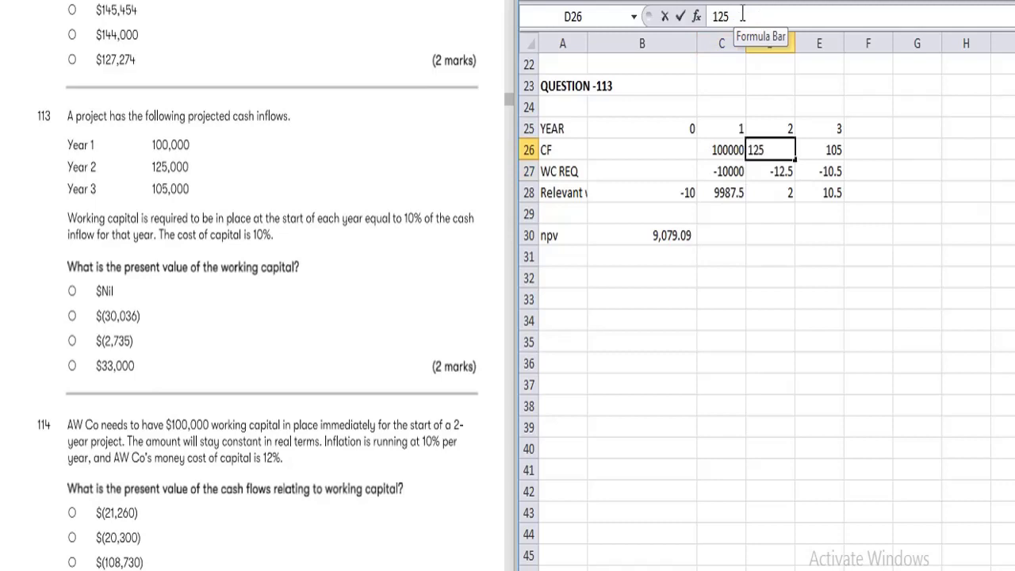
{"action": "type", "text": "000"}
{"action": "key", "text": "Return"}
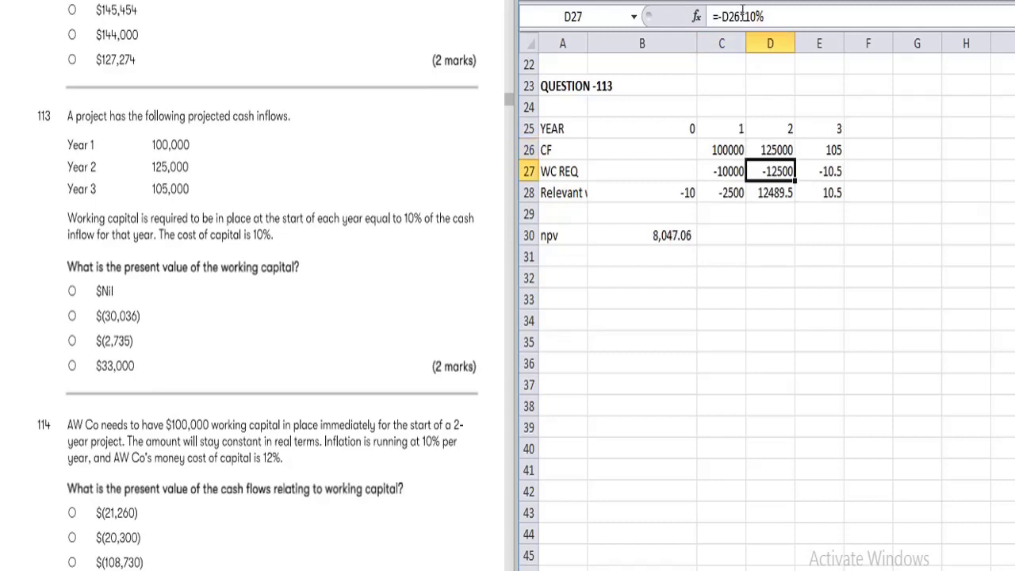
{"action": "key", "text": "Up"}
{"action": "key", "text": "Right"}
{"action": "left_click", "coordinate": [742, 16]}
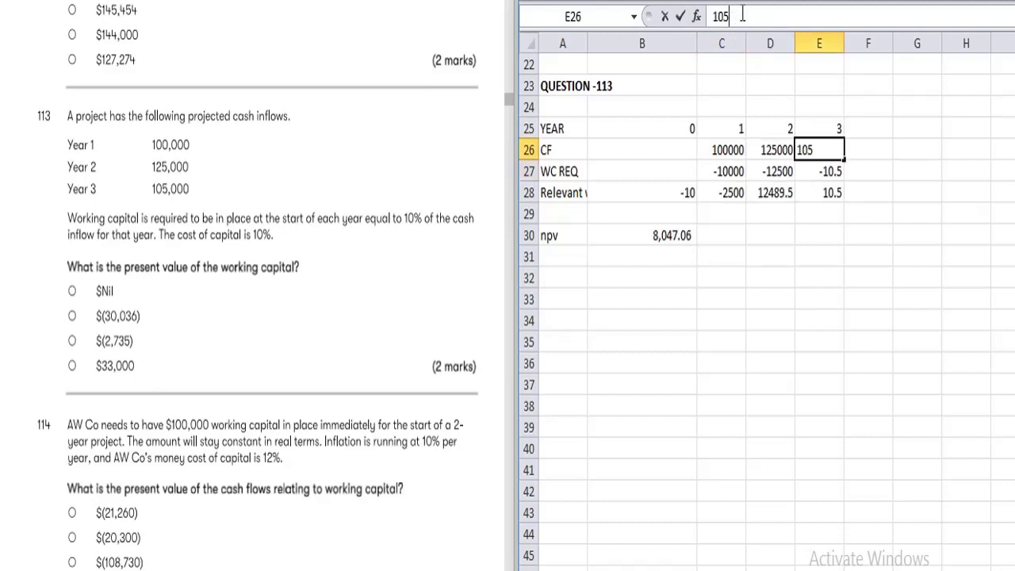
{"action": "type", "text": "000"}
{"action": "key", "text": "Return"}
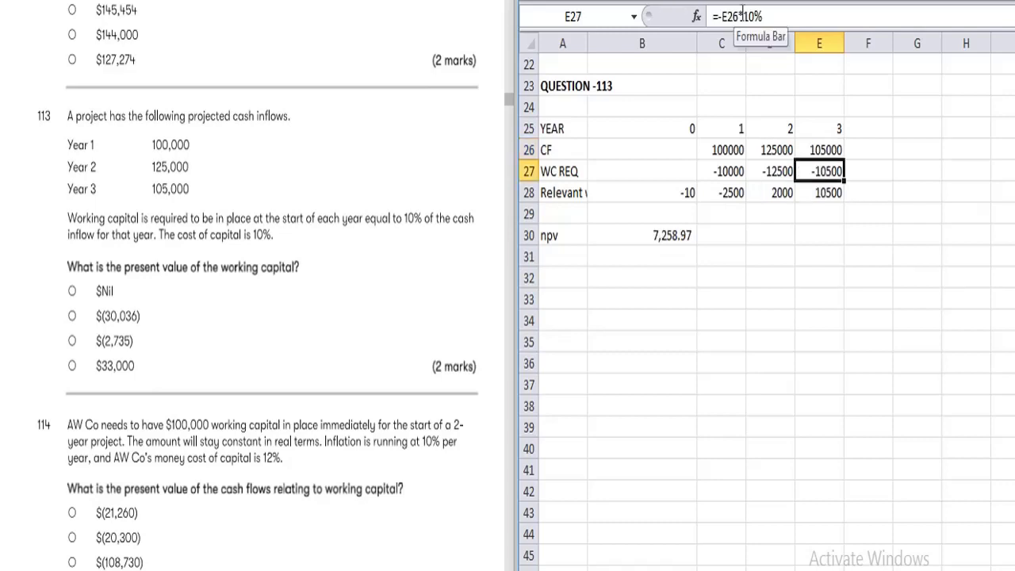
Set the year 0 relevant working capital in B28 to -10000 and check the NPV in B30
{"action": "key", "text": "Down"}
{"action": "key", "text": "Left"}
{"action": "key", "text": "Left"}
{"action": "key", "text": "Left"}
{"action": "left_click", "coordinate": [742, 16]}
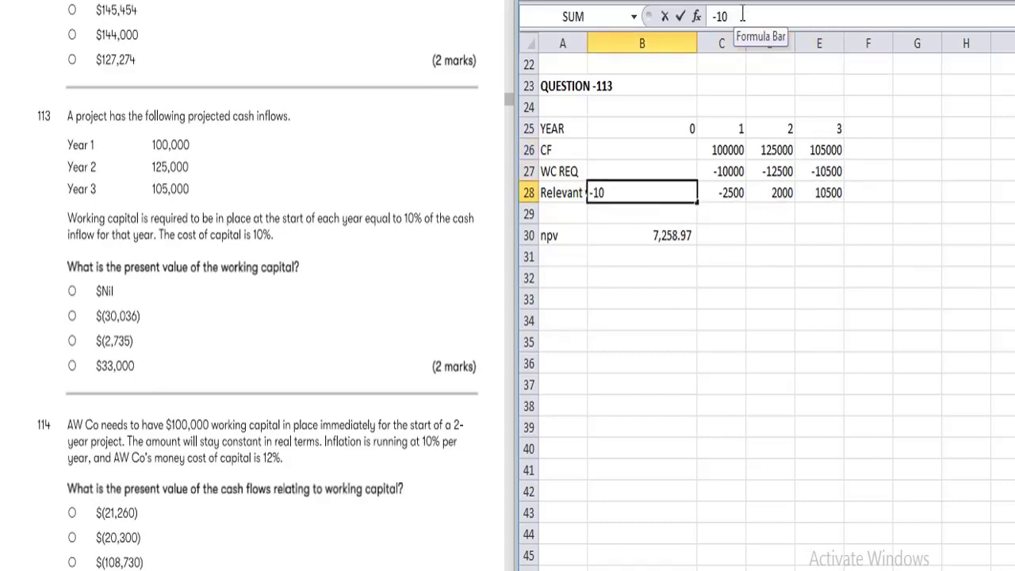
{"action": "type", "text": "000"}
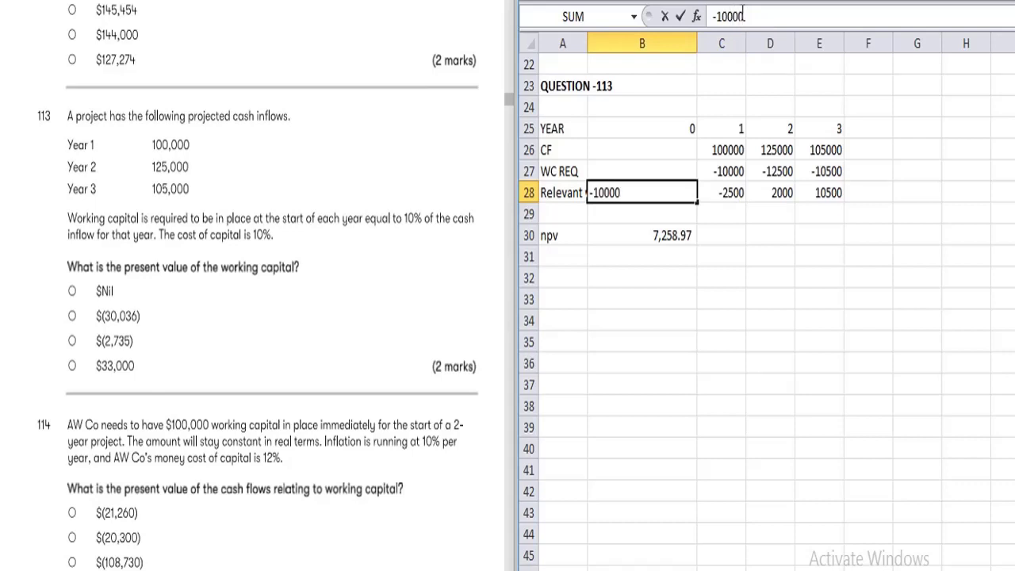
{"action": "key", "text": "Return"}
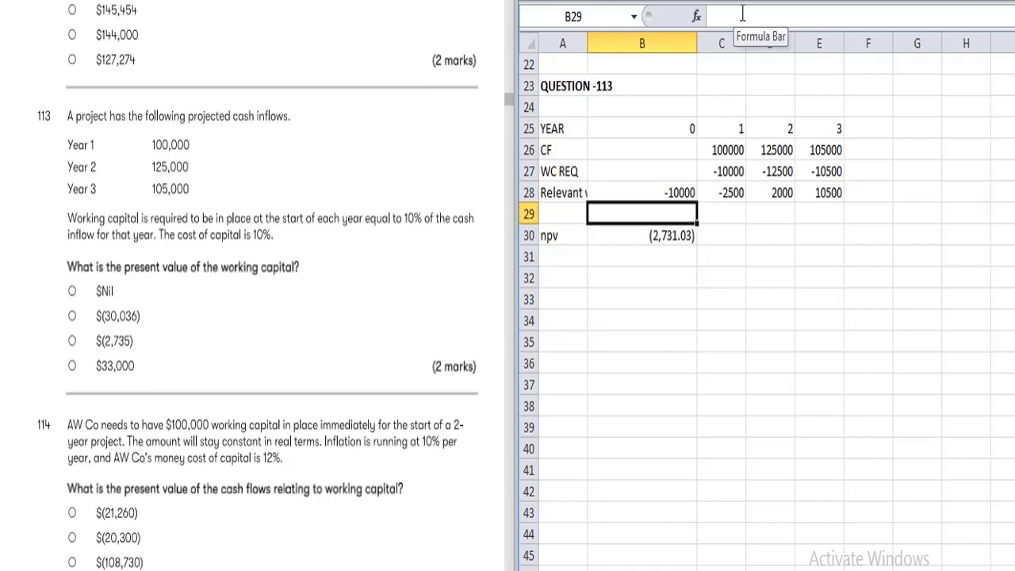
{"action": "key", "text": "Down"}
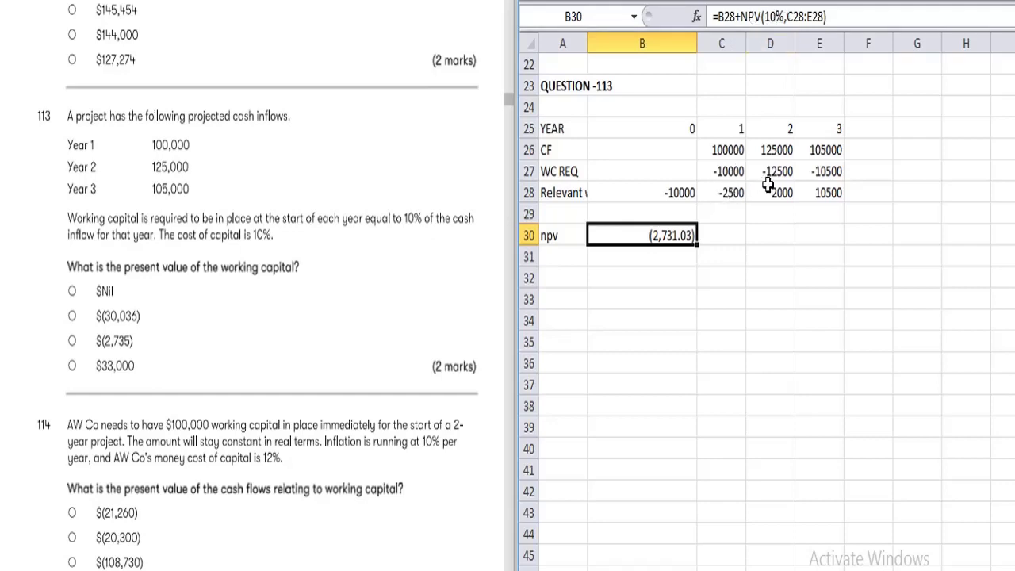
Bring question 114 into view, copy the question 113 heading to A32 and change it to QUESTION -114
{"action": "key", "text": "Down"}
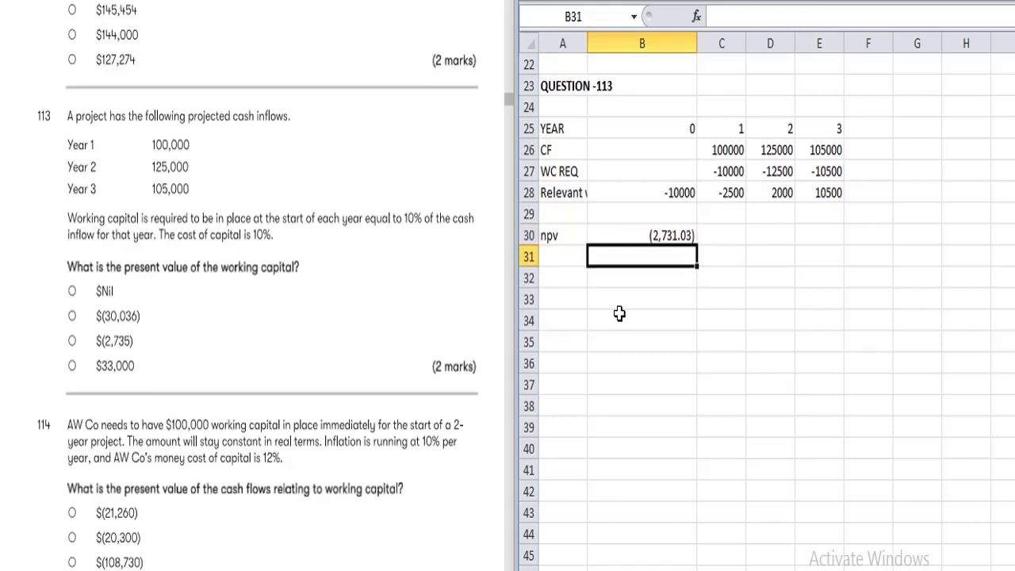
{"action": "key", "text": "Left"}
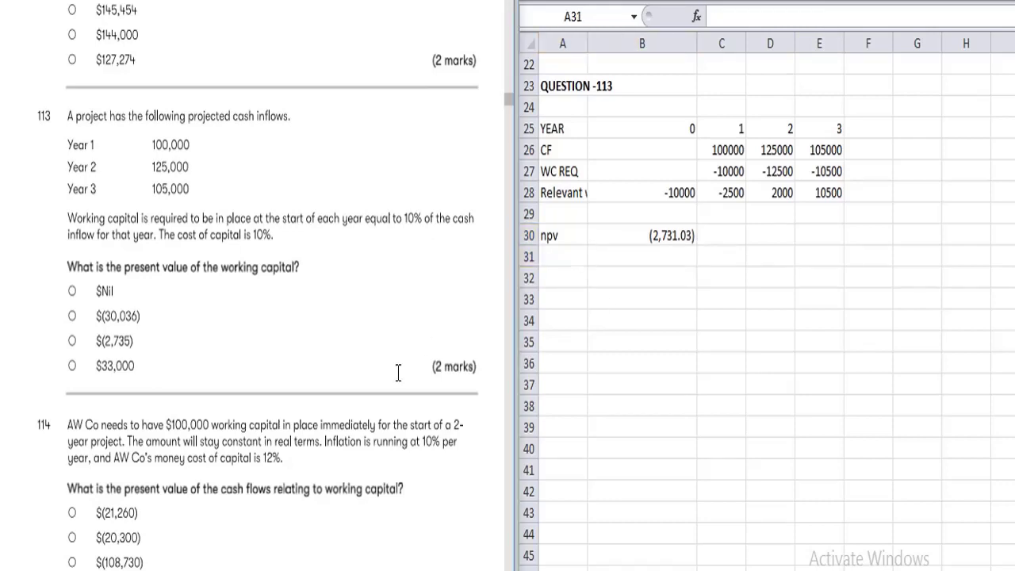
{"action": "scroll", "coordinate": [398, 372], "scroll_direction": "down", "scroll_amount": 2}
{"action": "scroll", "coordinate": [398, 372], "scroll_direction": "down", "scroll_amount": 2}
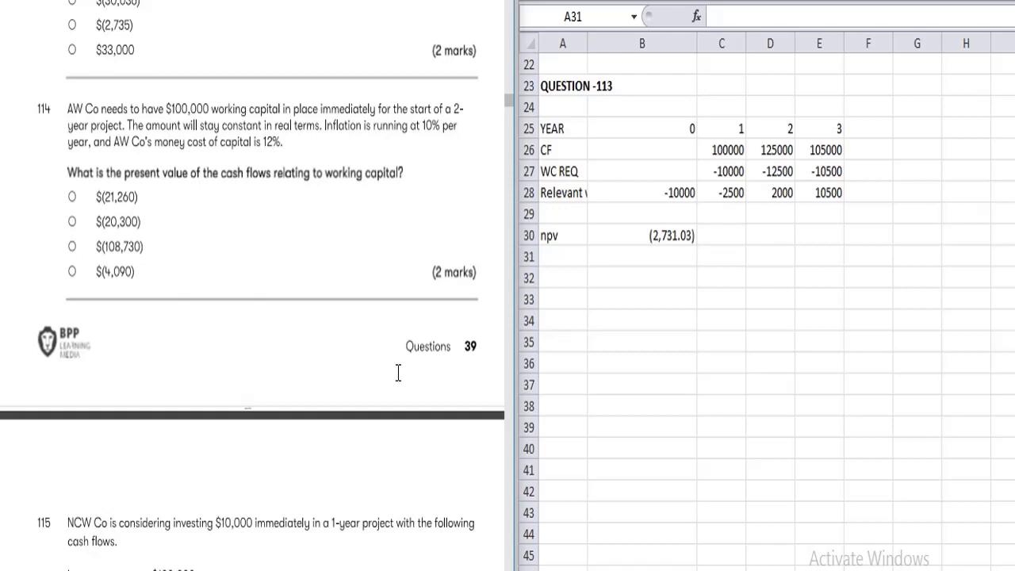
{"action": "left_click", "coordinate": [547, 94]}
{"action": "left_click", "coordinate": [546, 85]}
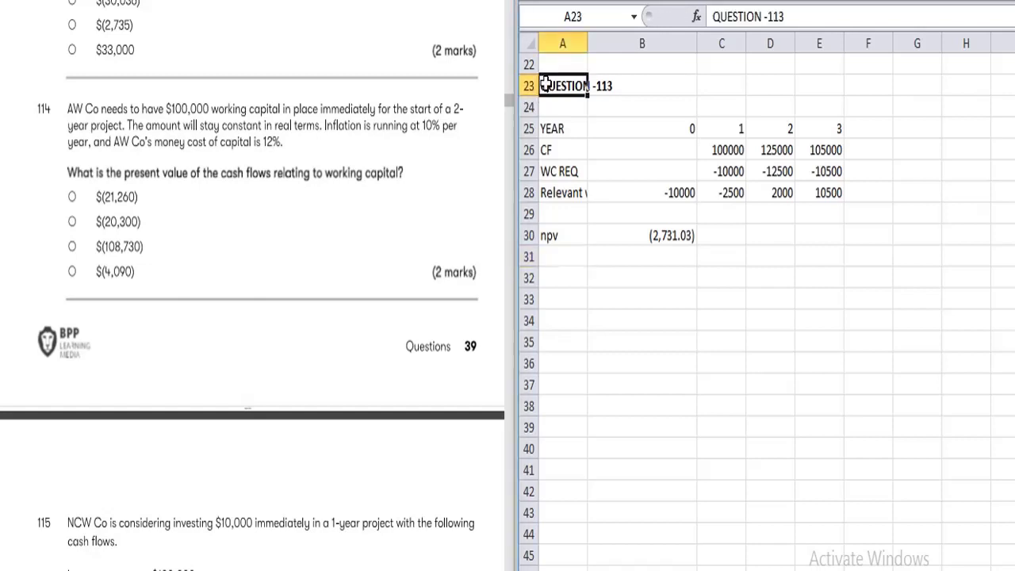
{"action": "key", "text": "ctrl+c"}
{"action": "left_click", "coordinate": [558, 278]}
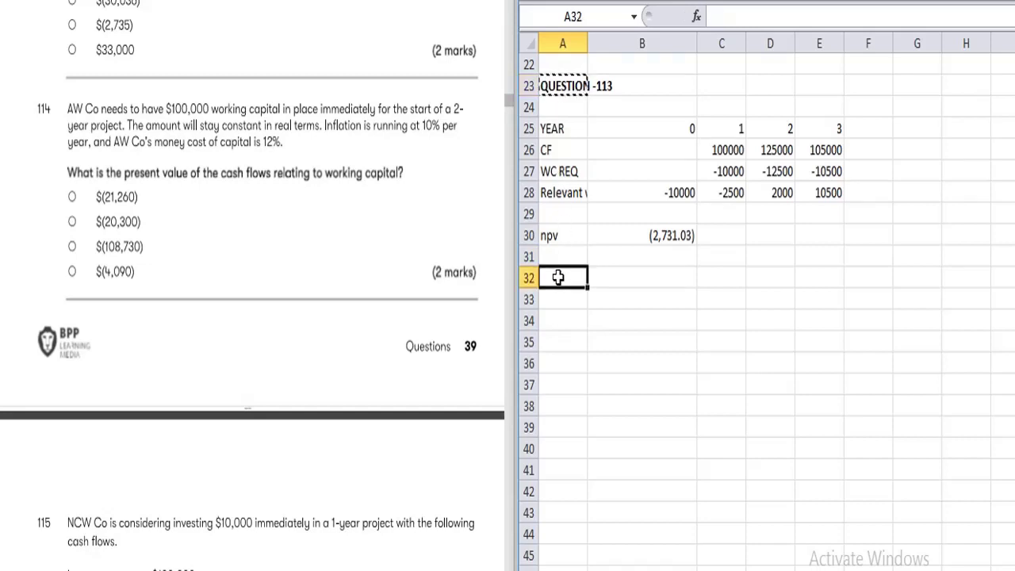
{"action": "key", "text": "ctrl+v"}
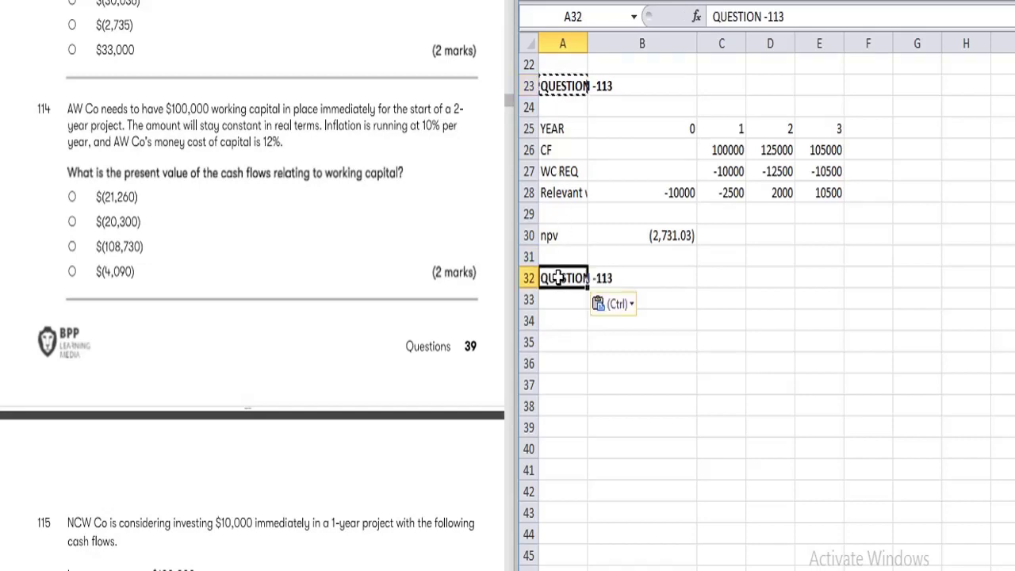
{"action": "left_click", "coordinate": [793, 17]}
{"action": "key", "text": "BackSpace"}
{"action": "type", "text": "4"}
{"action": "key", "text": "Return"}
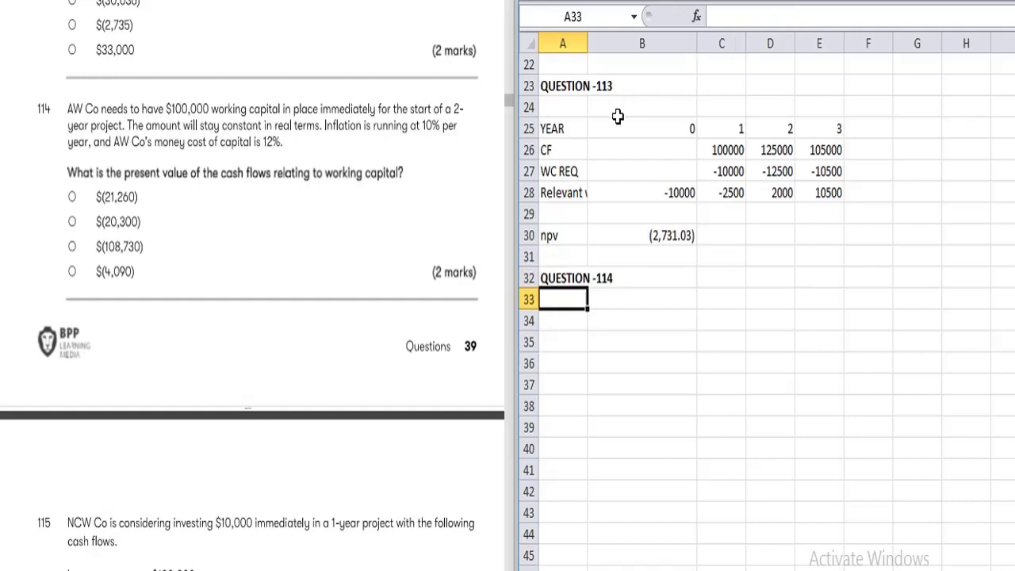
Copy the YEAR label with years 0 to 2 from A25:D25 into row 34, starting at A34
{"action": "left_click", "coordinate": [565, 127]}
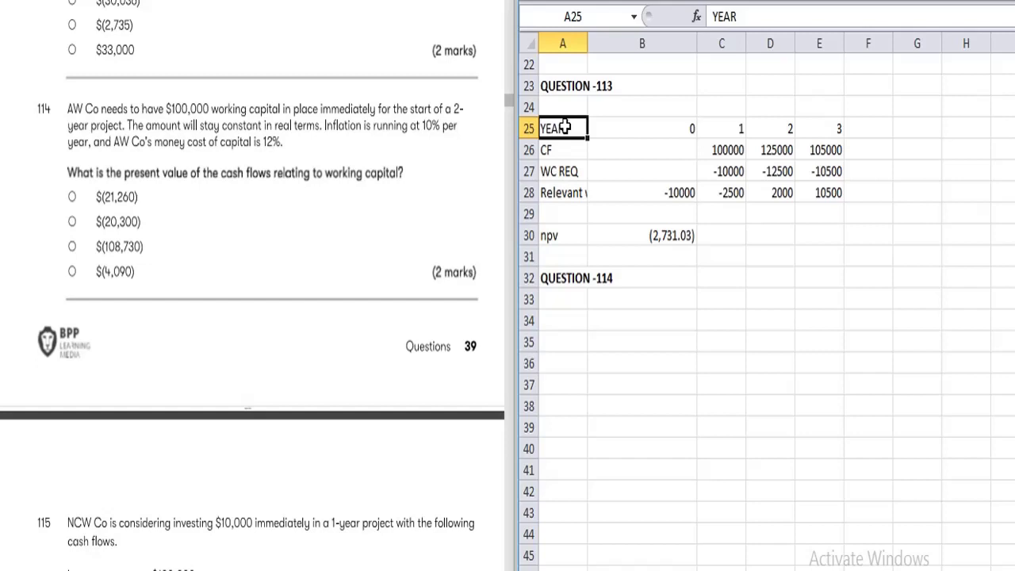
{"action": "key", "text": "shift+Right"}
{"action": "key", "text": "shift+Right"}
{"action": "key", "text": "shift+Right"}
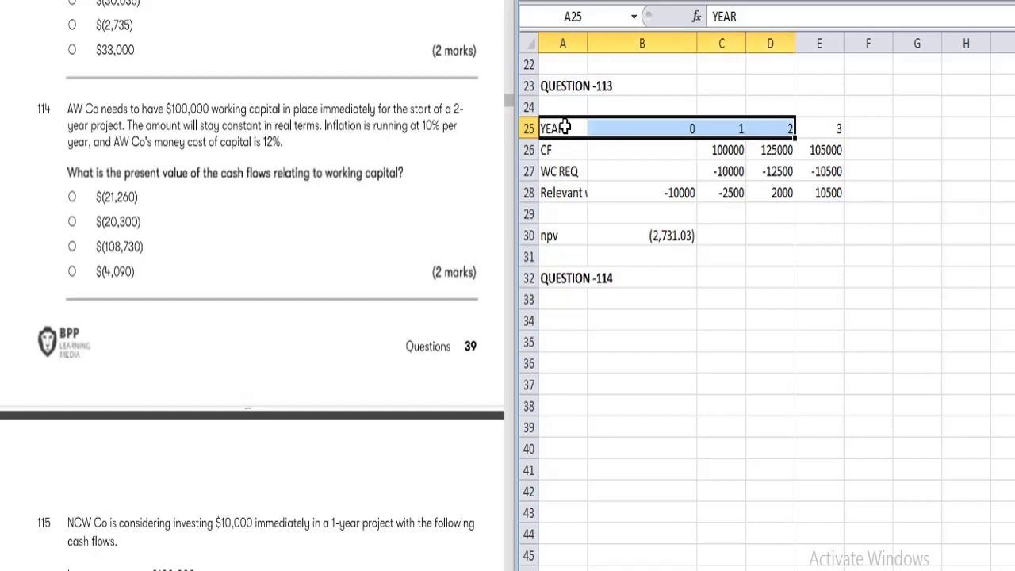
{"action": "key", "text": "ctrl+c"}
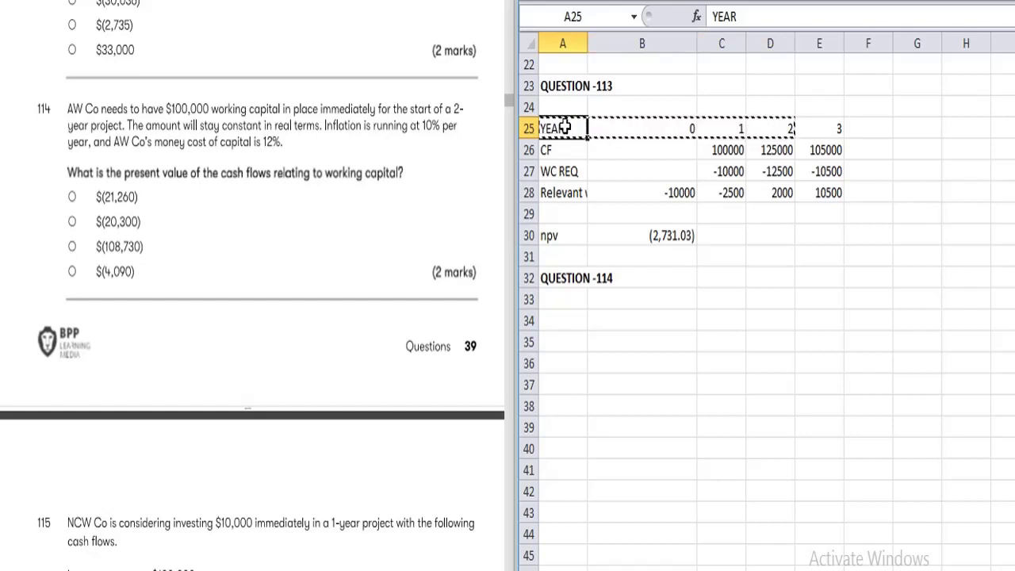
{"action": "key", "text": "Down"}
{"action": "key", "text": "Down"}
{"action": "key", "text": "Down"}
{"action": "key", "text": "Down"}
{"action": "key", "text": "Down"}
{"action": "key", "text": "Down"}
{"action": "key", "text": "Down"}
{"action": "key", "text": "Down"}
{"action": "key", "text": "Down"}
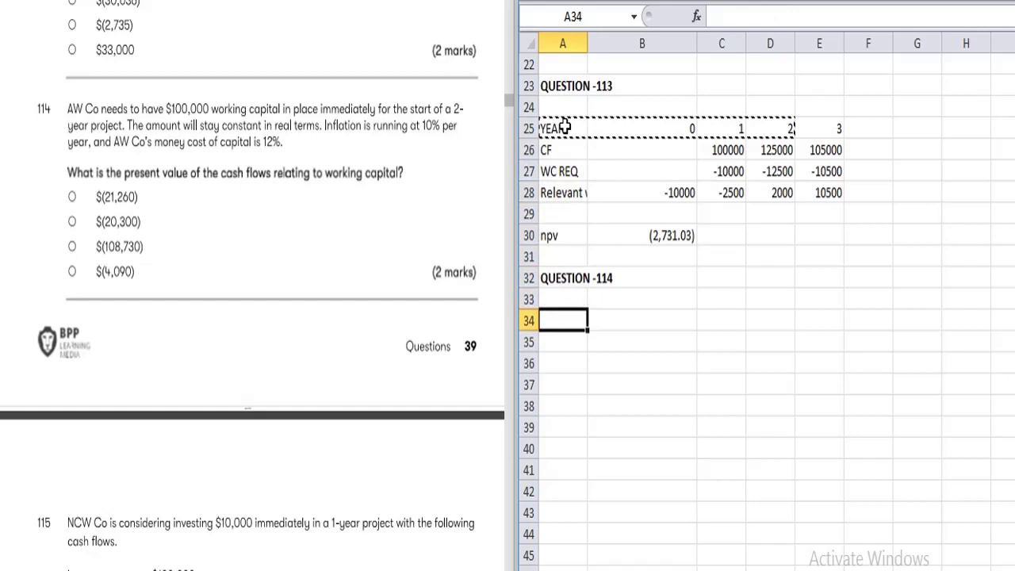
{"action": "key", "text": "ctrl+v"}
Label A35 WC and enter -100 as the year 0 working capital in B35
{"action": "key", "text": "Down"}
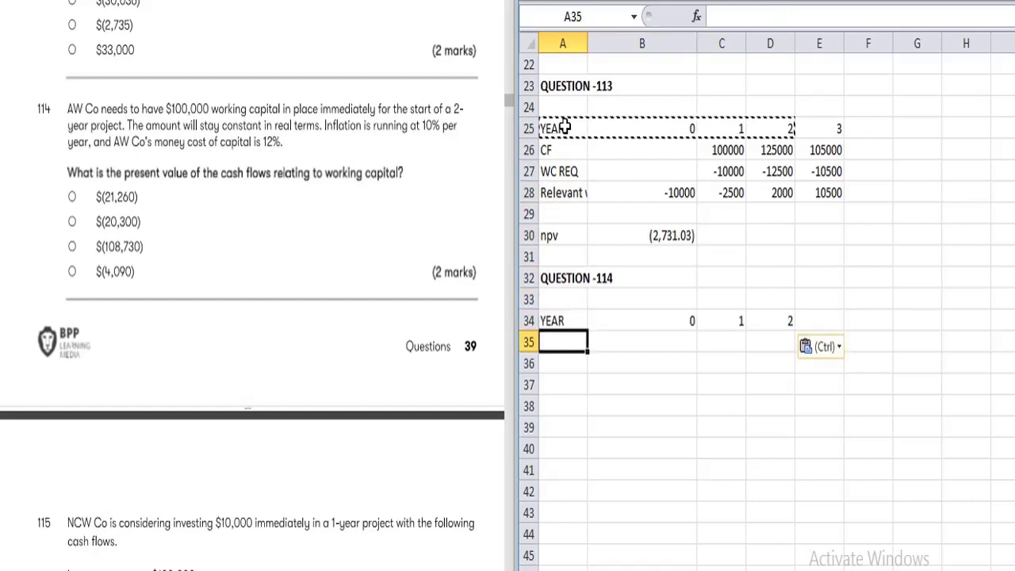
{"action": "type", "text": "cf"}
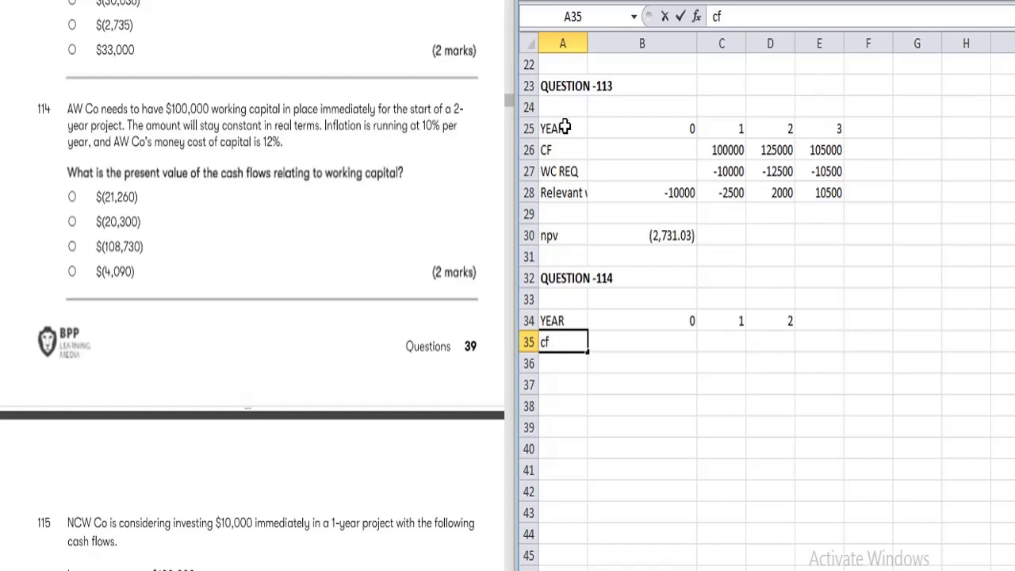
{"action": "key", "text": "BackSpace"}
{"action": "type", "text": "wc"}
{"action": "key", "text": "BackSpace"}
{"action": "key", "text": "BackSpace"}
{"action": "key", "text": "BackSpace"}
{"action": "type", "text": "WC"}
{"action": "key", "text": "Tab"}
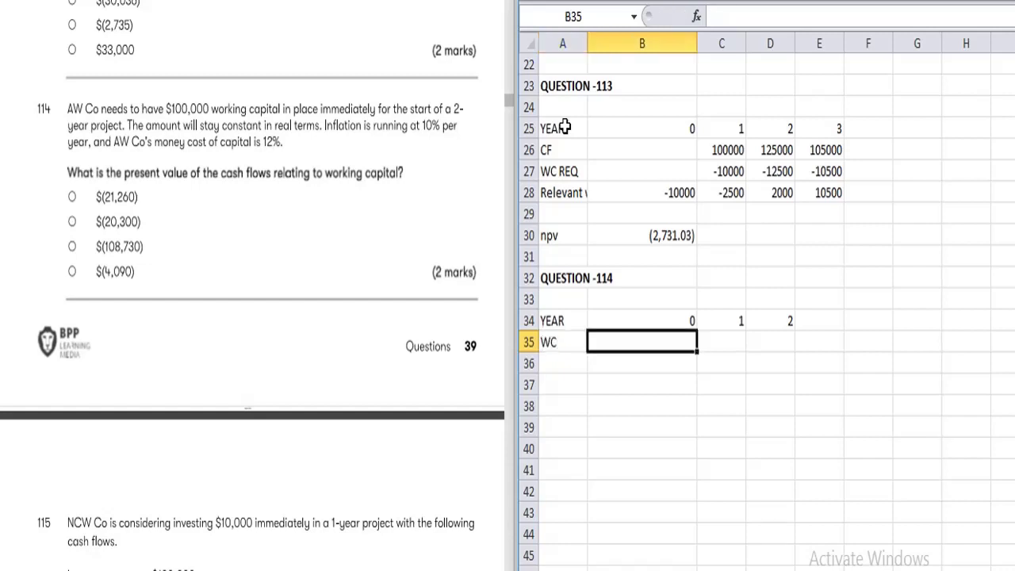
{"action": "type", "text": "-100"}
{"action": "key", "text": "Up"}
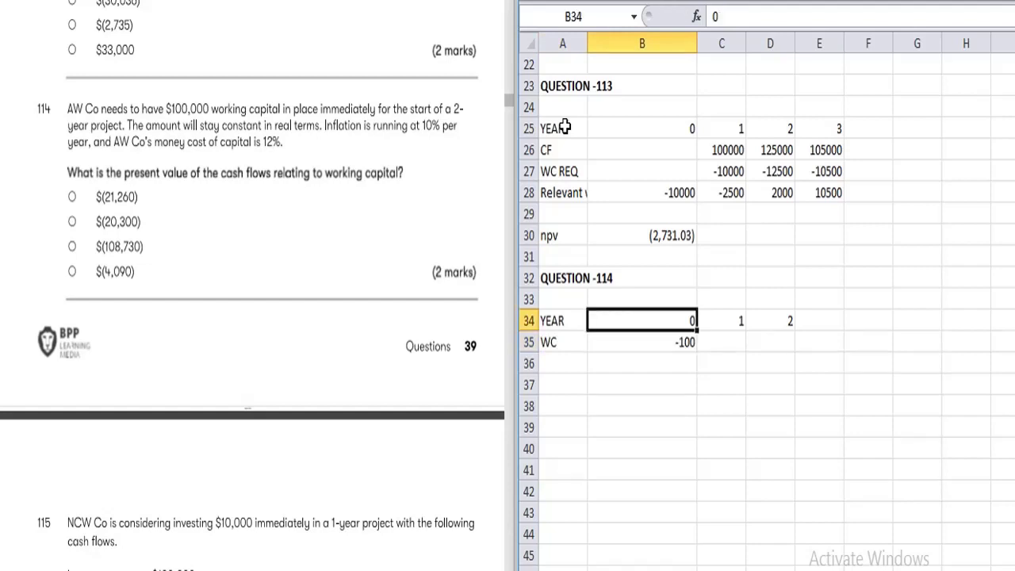
Enter the units label $'000 in A33, under the QUESTION -114 heading
{"action": "key", "text": "Up"}
{"action": "key", "text": "Left"}
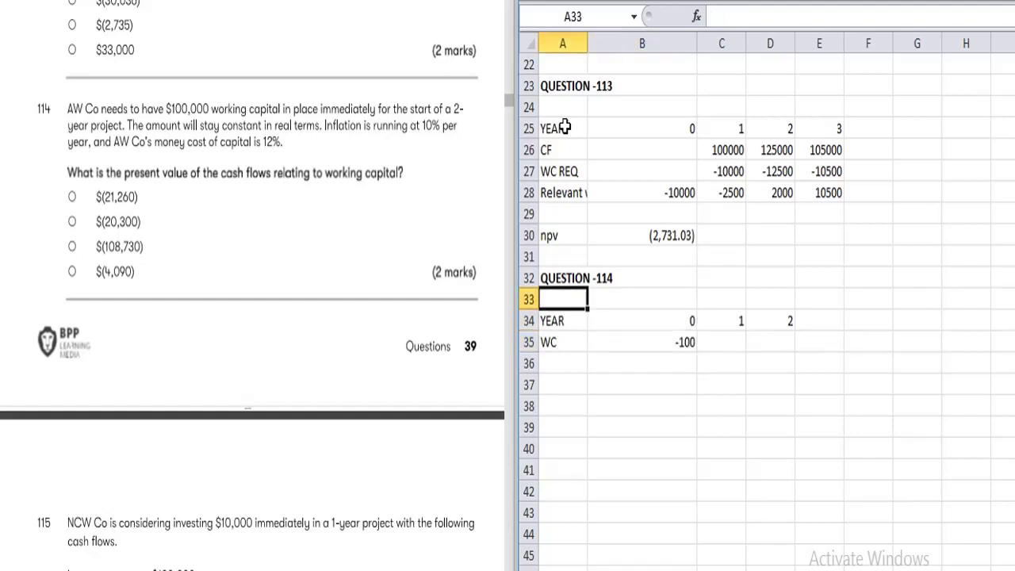
{"action": "type", "text": "$"}
{"action": "type", "text": "000"}
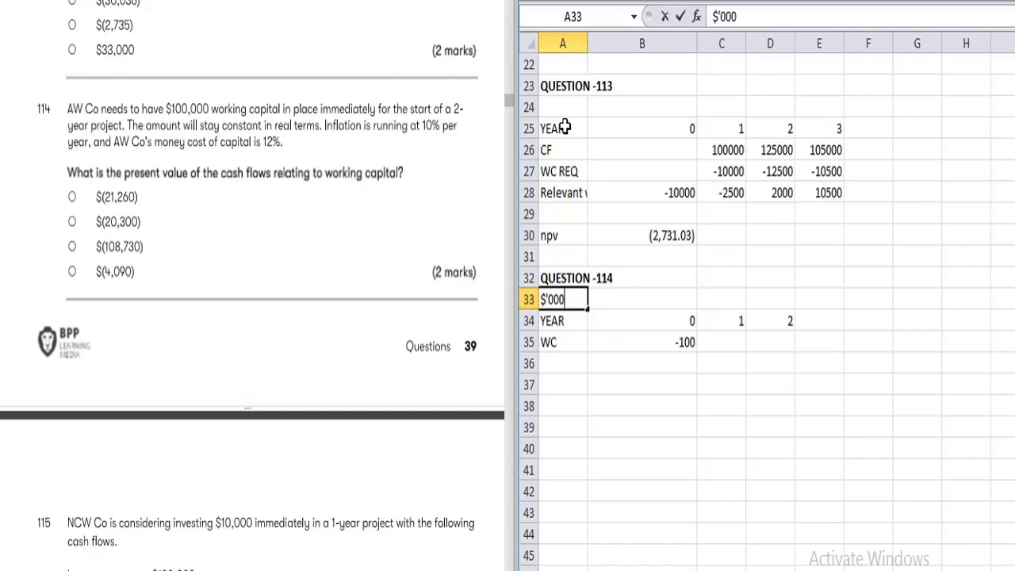
{"action": "key", "text": "Return"}
{"action": "key", "text": "Return"}
{"action": "key", "text": "Right"}
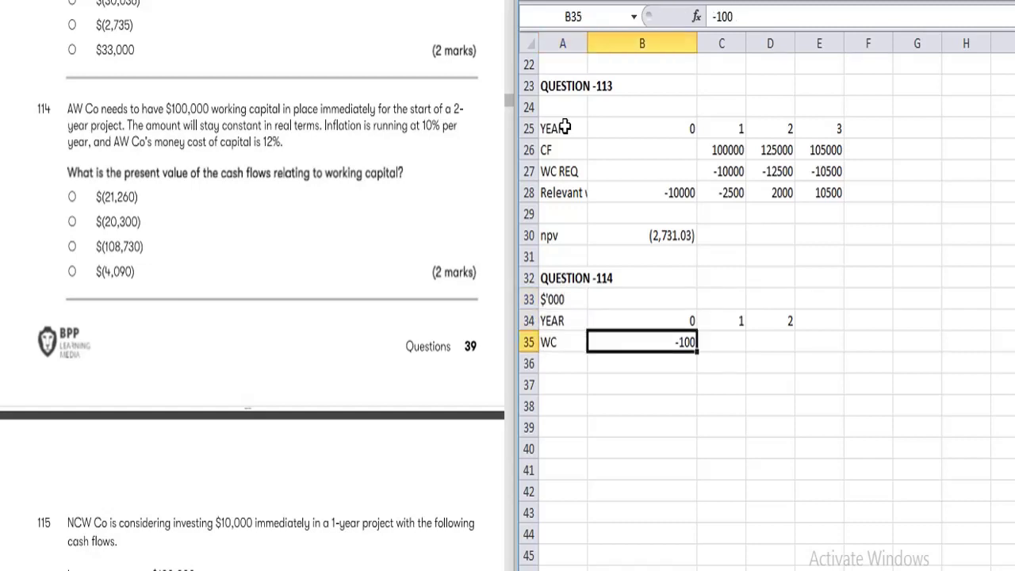
{"action": "key", "text": "Down"}
{"action": "key", "text": "Left"}
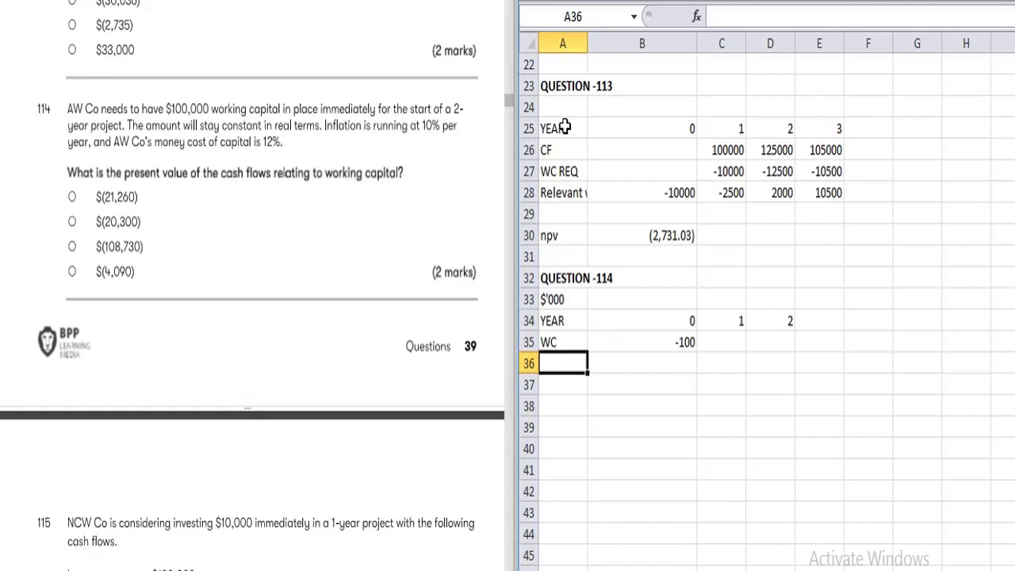
{"action": "key", "text": "Up"}
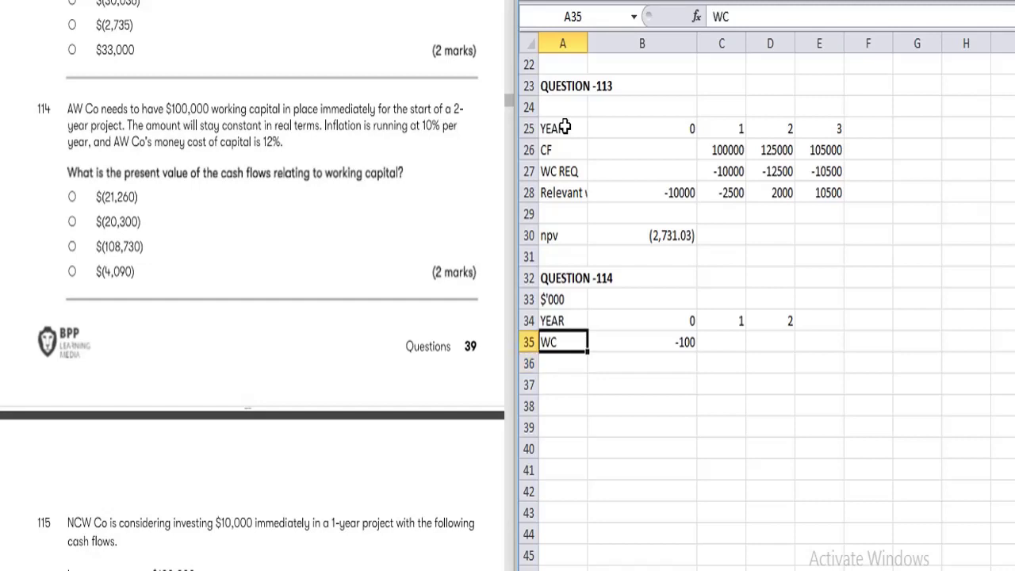
{"action": "key", "text": "Up"}
{"action": "key", "text": "Right"}
{"action": "key", "text": "Right"}
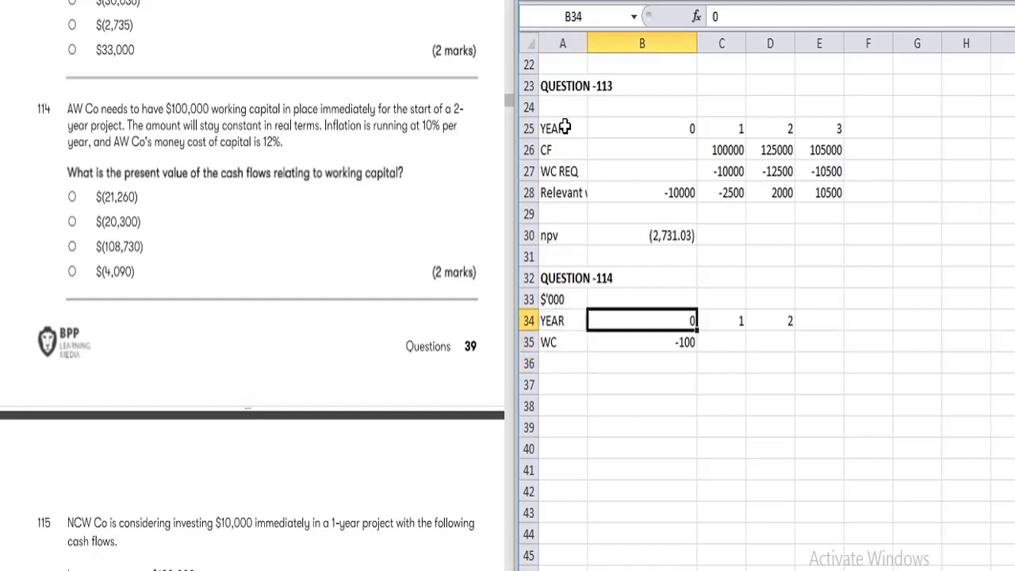
{"action": "key", "text": "Down"}
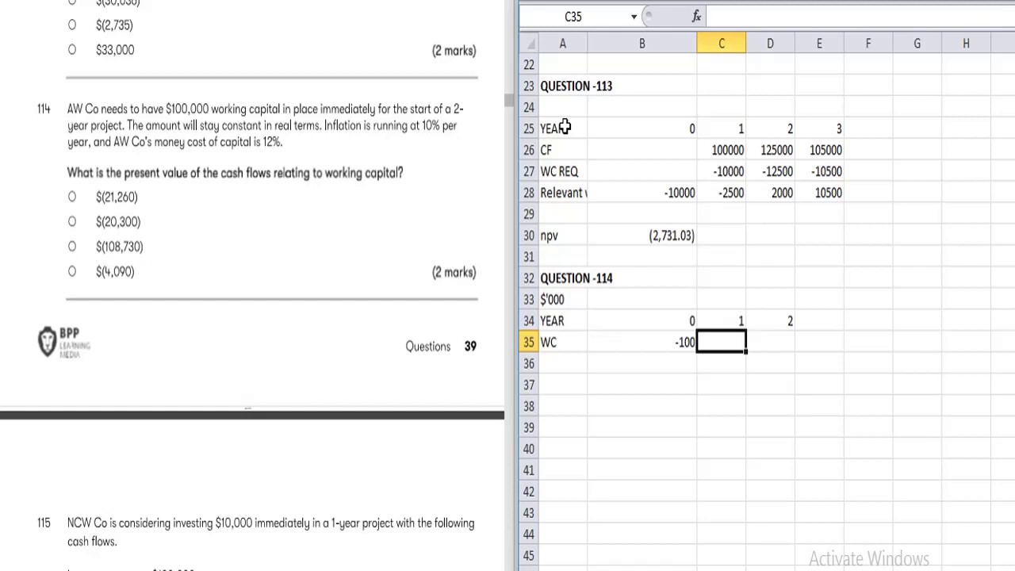
Move the -100 working capital from B35 to year 1 in C35
{"action": "key", "text": "Left"}
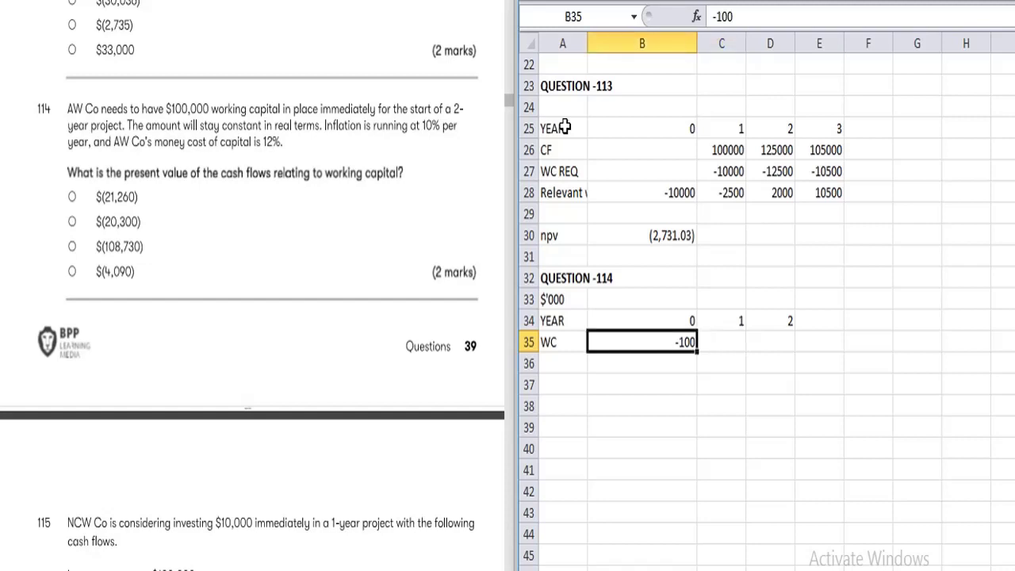
{"action": "key", "text": "ctrl+x"}
{"action": "key", "text": "Right"}
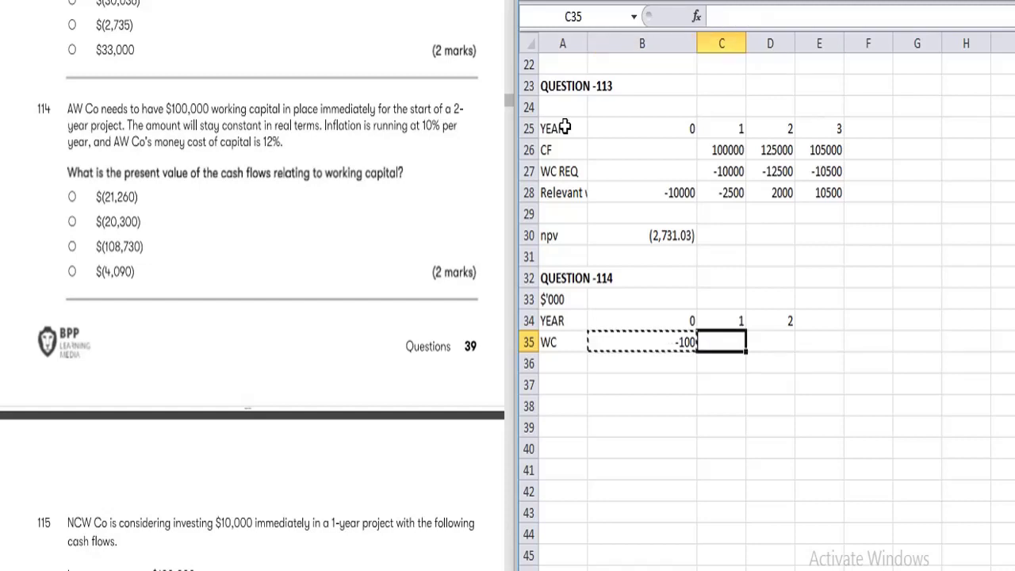
{"action": "key", "text": "ctrl+v"}
Calculate the year 2 working capital in D35 with the formula =C35*110%
{"action": "key", "text": "Right"}
{"action": "type", "text": "="}
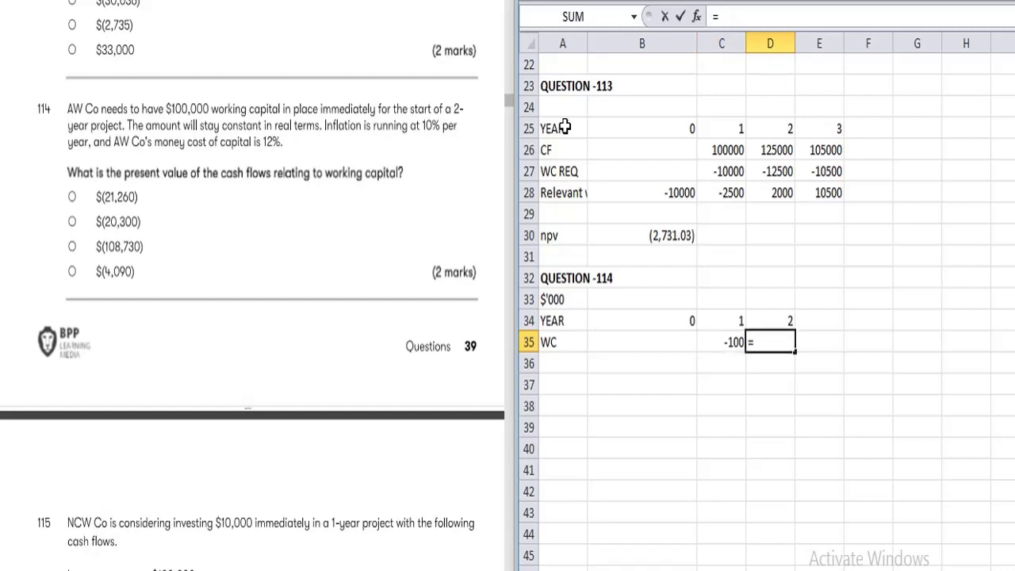
{"action": "key", "text": "Left"}
{"action": "type", "text": "*"}
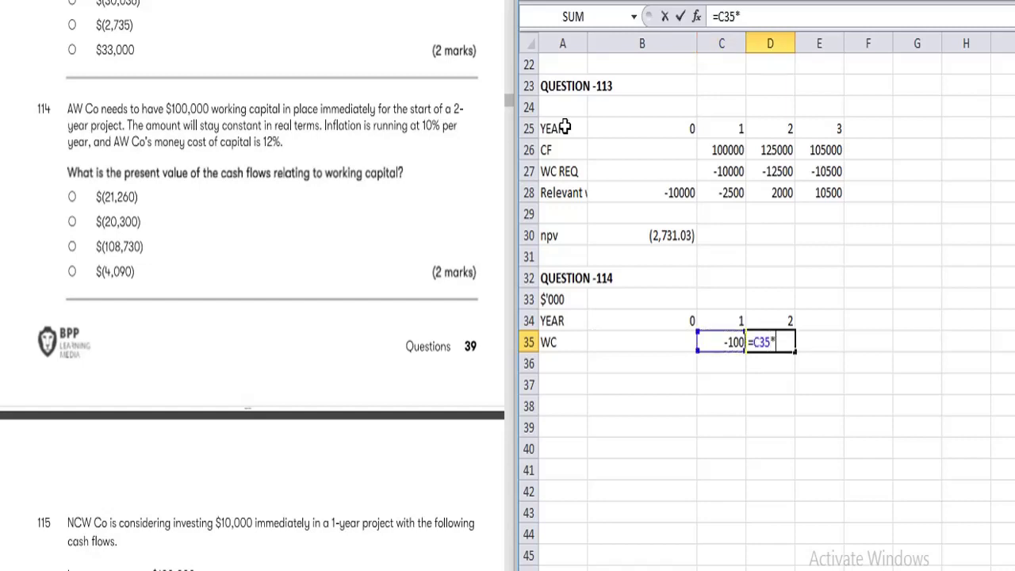
{"action": "type", "text": "100"}
{"action": "key", "text": "BackSpace"}
{"action": "key", "text": "BackSpace"}
{"action": "type", "text": "10%"}
{"action": "key", "text": "Return"}
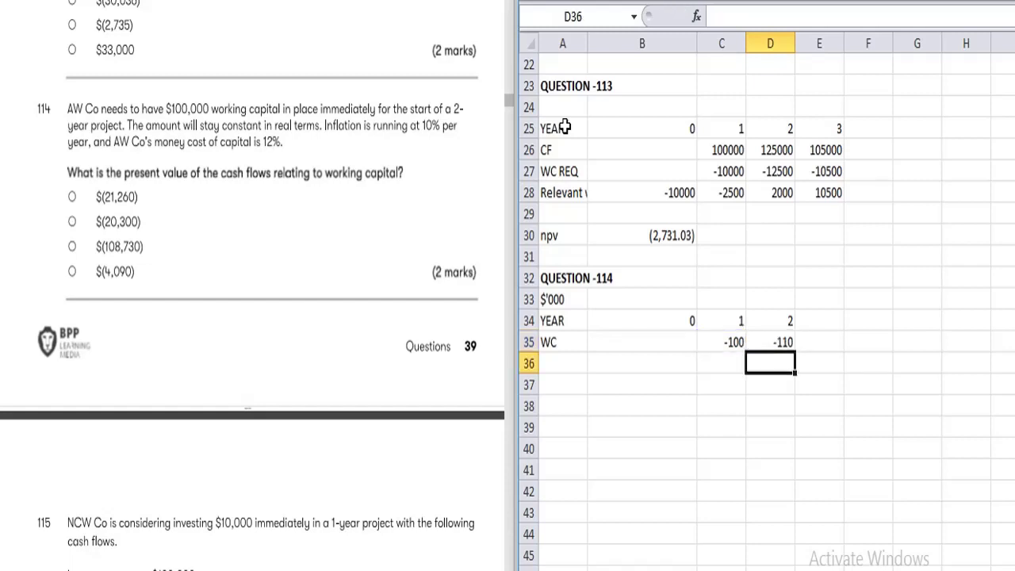
Label A36 Relevant WC and start a formula for the year 0 relevant working capital in B36
{"action": "key", "text": "Left"}
{"action": "key", "text": "Left"}
{"action": "key", "text": "Left"}
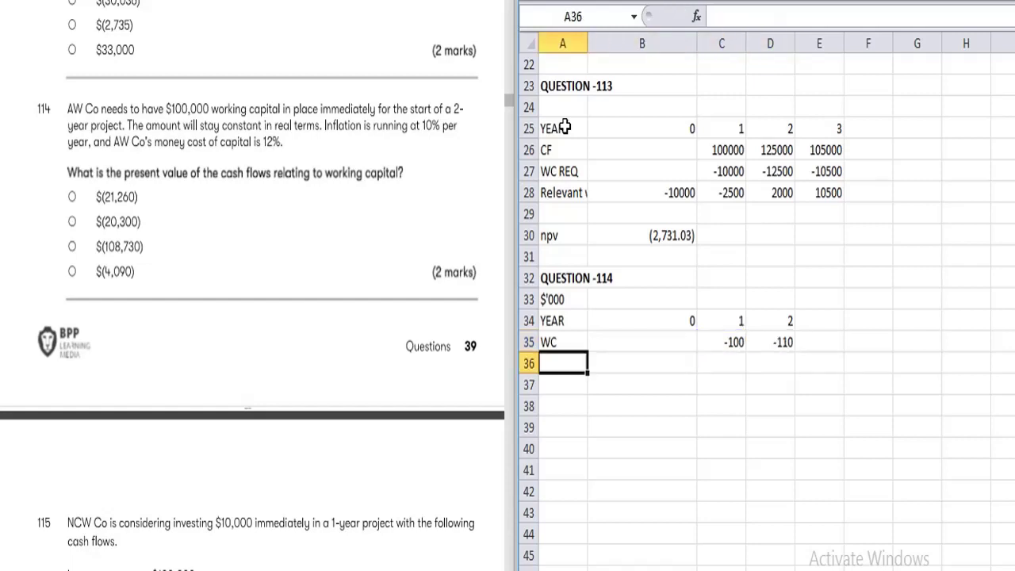
{"action": "type", "text": "Relevan"}
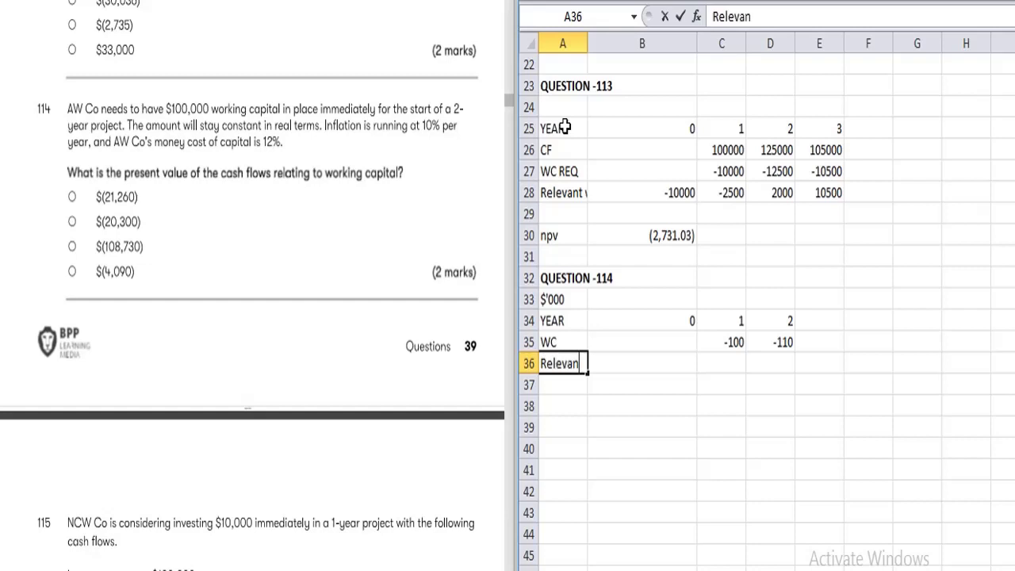
{"action": "type", "text": "t WC"}
{"action": "key", "text": "Tab"}
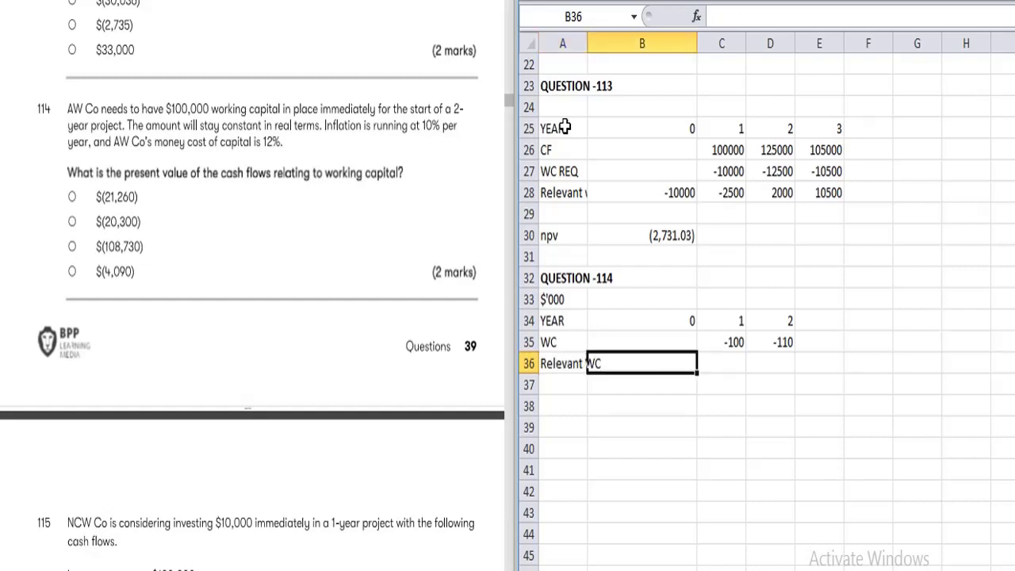
{"action": "type", "text": "="}
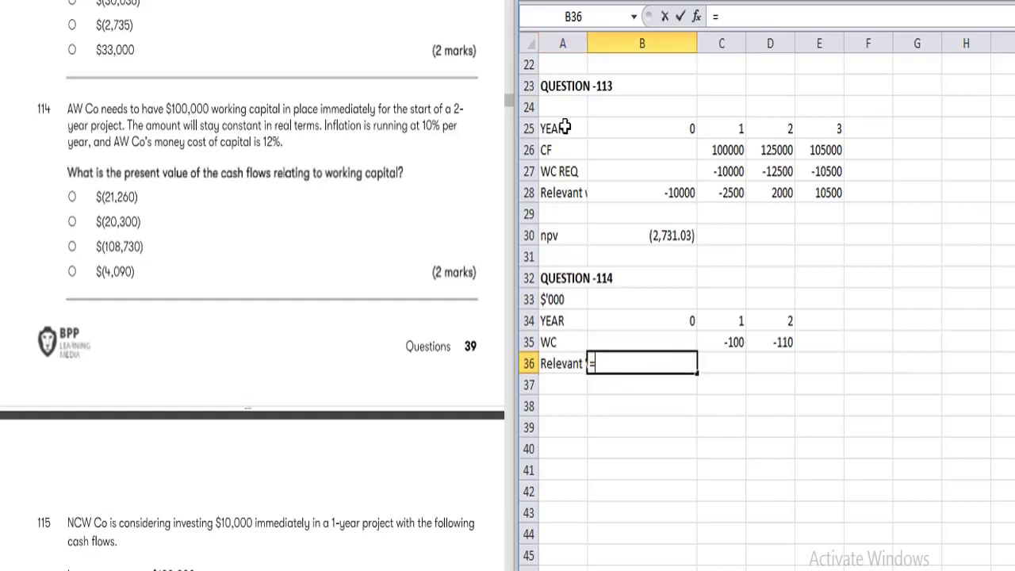
Link the year 0 relevant working capital cell B36 to the year 1 WC amount in C35
{"action": "key", "text": "Up"}
{"action": "key", "text": "Right"}
{"action": "key", "text": "Return"}
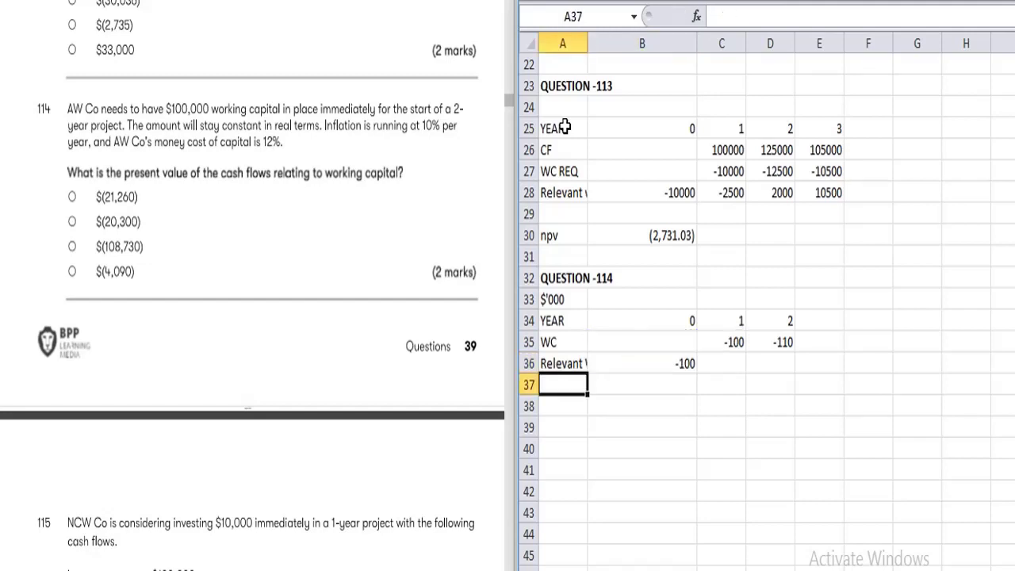
Calculate the year 1 relevant working capital in C36 with the formula =D35-C35
{"action": "key", "text": "Up"}
{"action": "key", "text": "Right"}
{"action": "key", "text": "Right"}
{"action": "type", "text": "="}
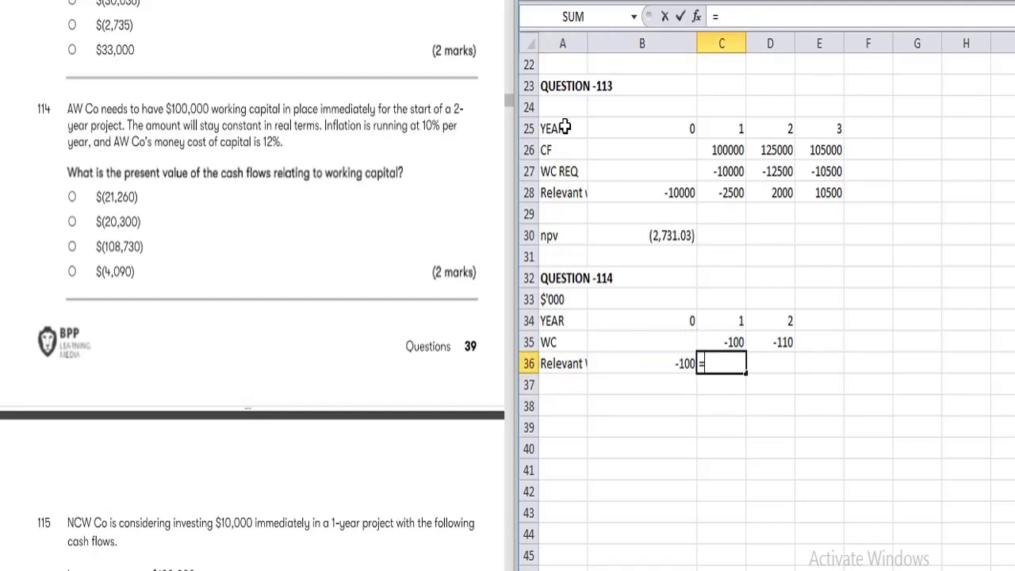
{"action": "key", "text": "Up"}
{"action": "key", "text": "Right"}
{"action": "type", "text": "-"}
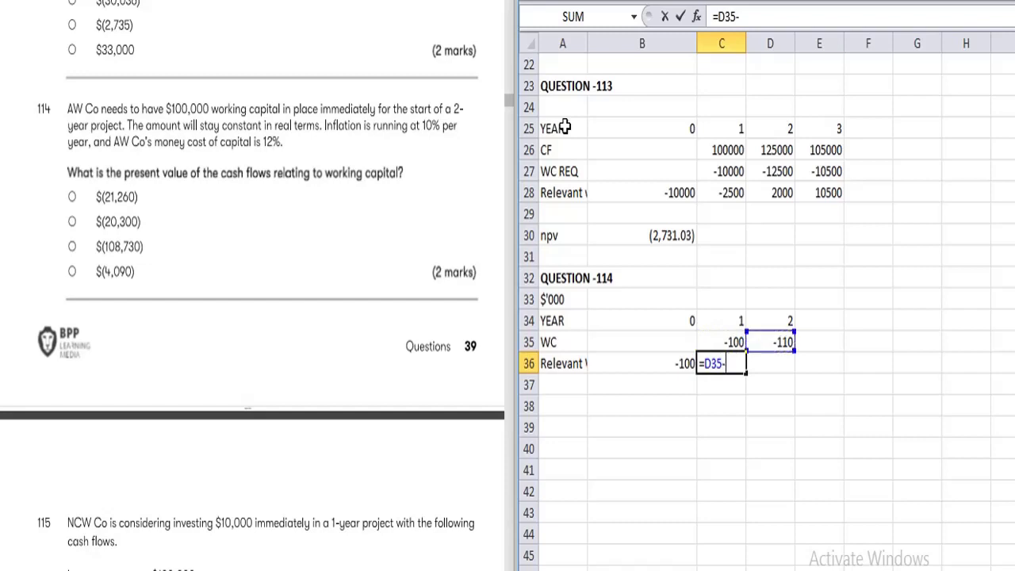
{"action": "key", "text": "Up"}
{"action": "key", "text": "Return"}
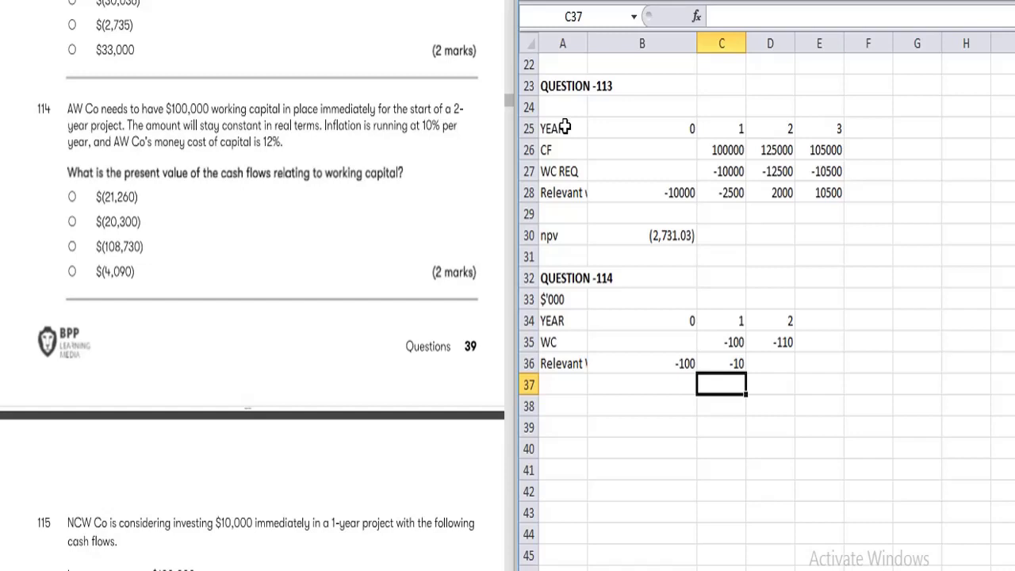
Enter the year 2 working capital release in D36 with the formula =-D35
{"action": "key", "text": "Up"}
{"action": "key", "text": "Right"}
{"action": "type", "text": "=-"}
{"action": "key", "text": "Up"}
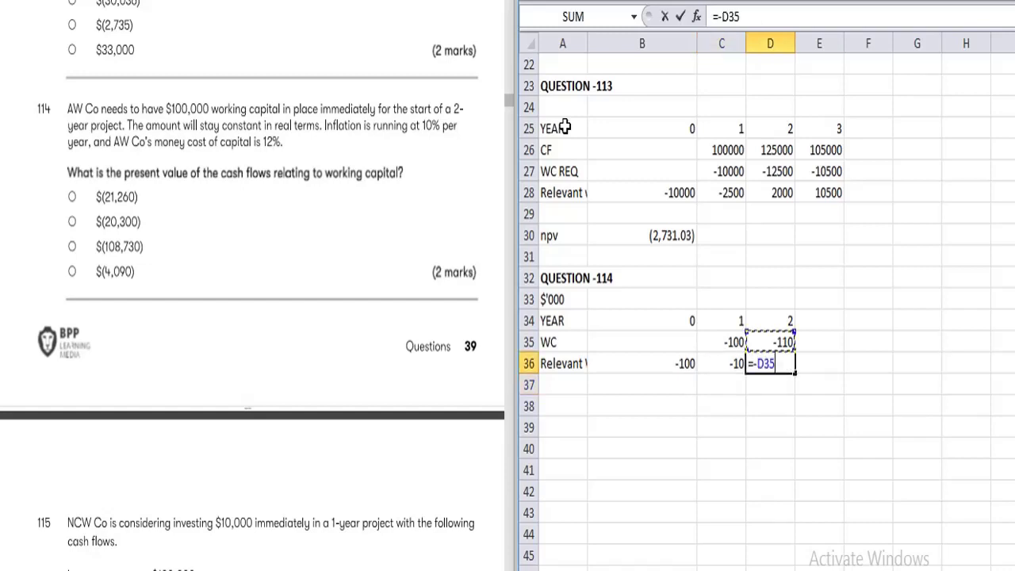
{"action": "key", "text": "Return"}
Label cell A37 below the relevant working capital row as "NPV ="
{"action": "key", "text": "Left"}
{"action": "key", "text": "Left"}
{"action": "key", "text": "Left"}
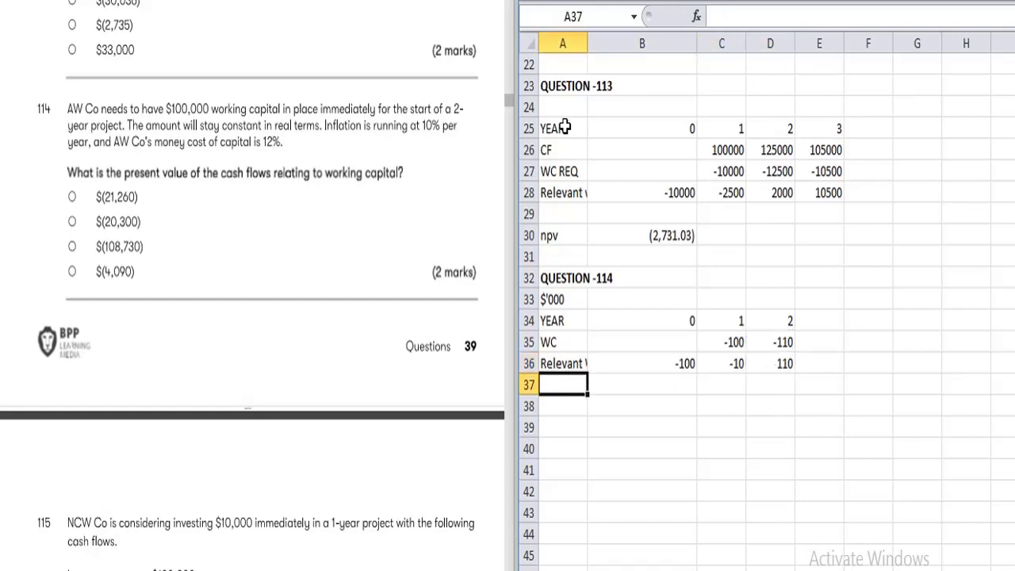
{"action": "type", "text": "NPV ="}
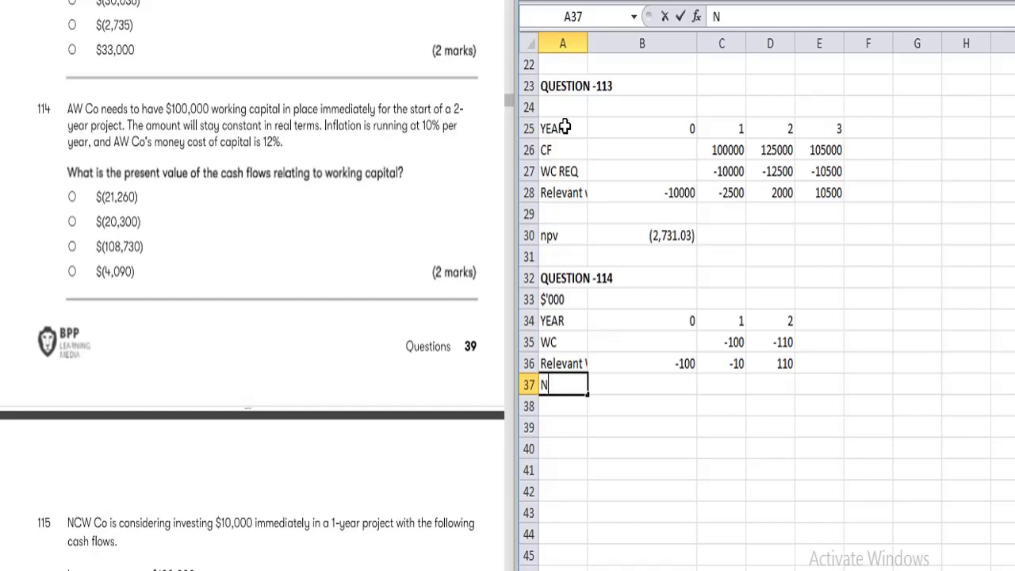
{"action": "key", "text": "Tab"}
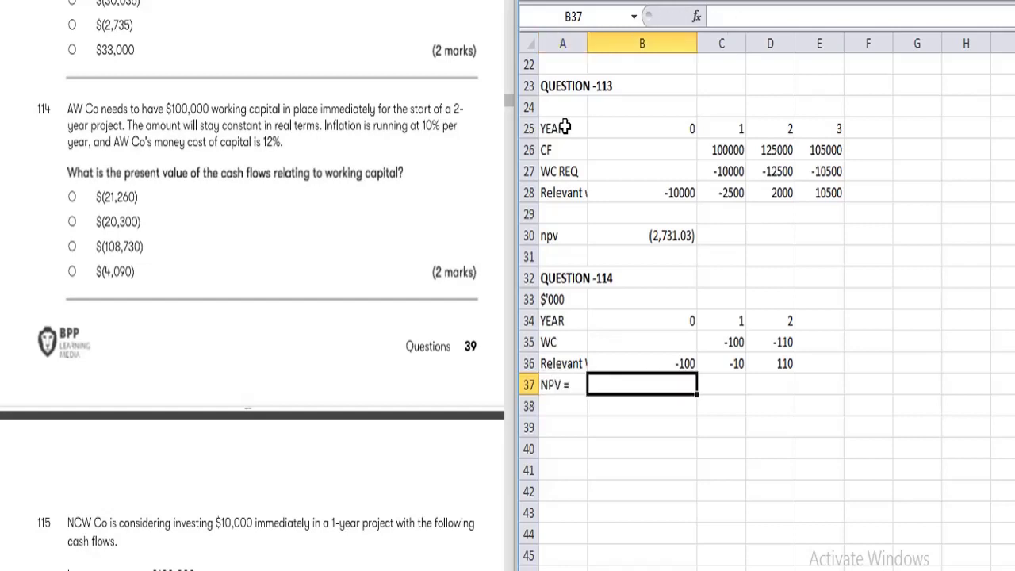
Calculate the net present value in B37 with the formula =B36+NPV(12%,C36:D36)
{"action": "type", "text": "="}
{"action": "key", "text": "Up"}
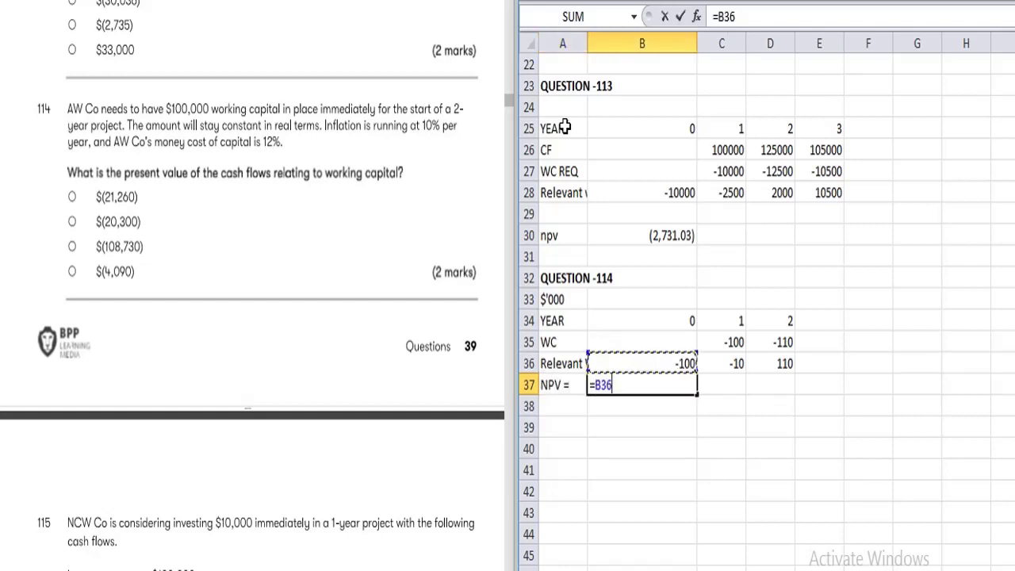
{"action": "type", "text": "+NPV"}
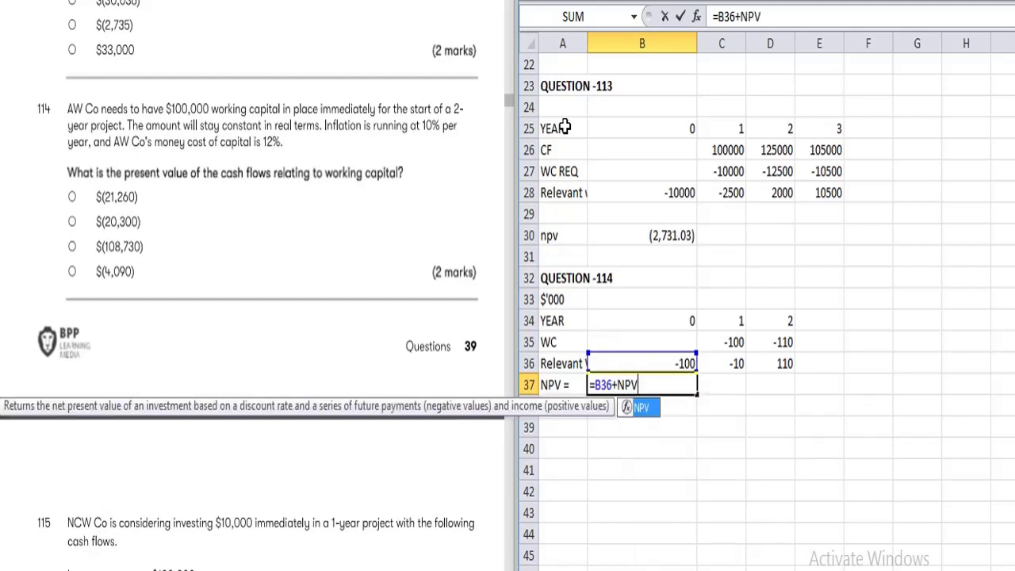
{"action": "type", "text": "("}
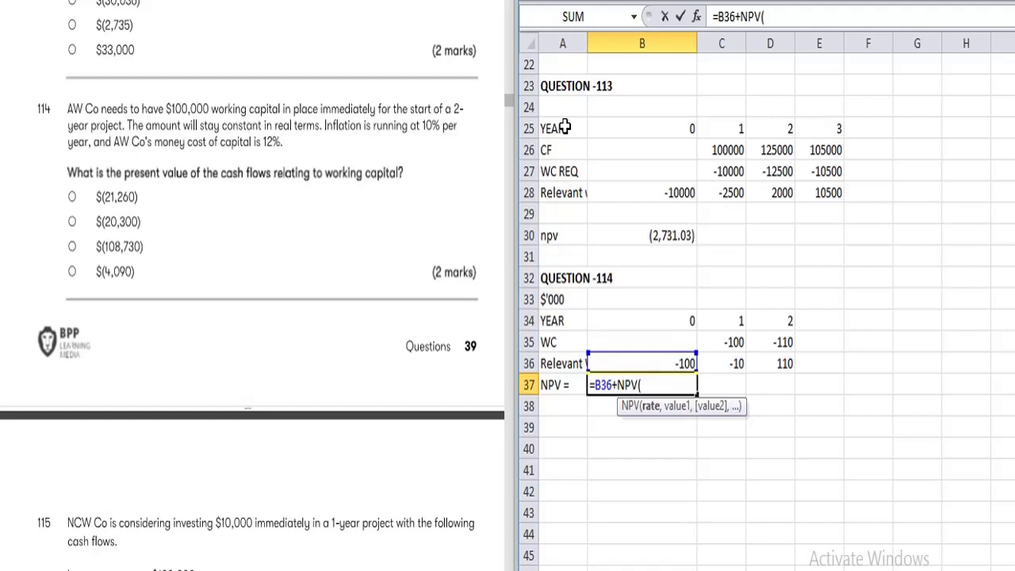
{"action": "type", "text": "12%,"}
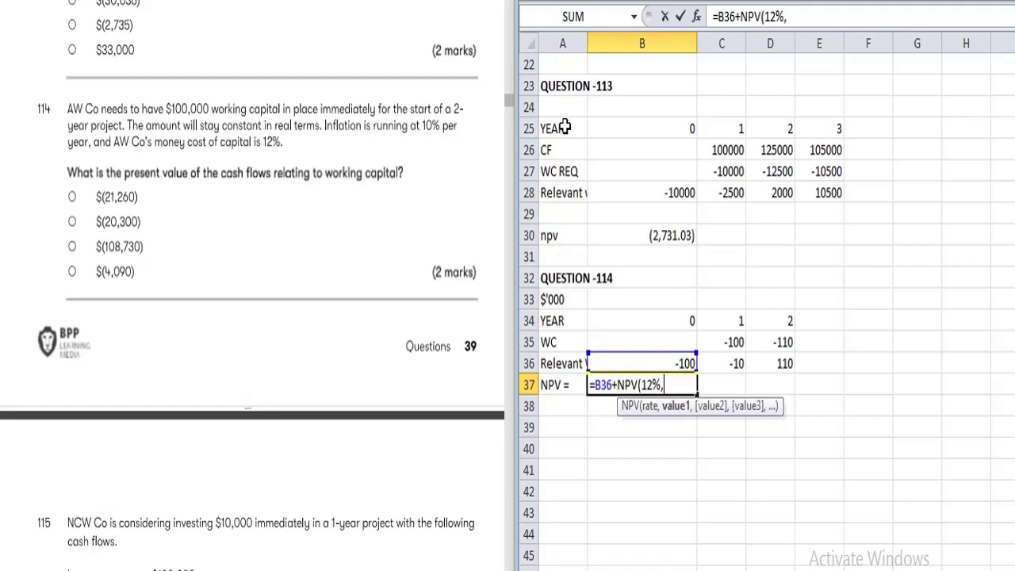
{"action": "key", "text": "Up"}
{"action": "key", "text": "Right"}
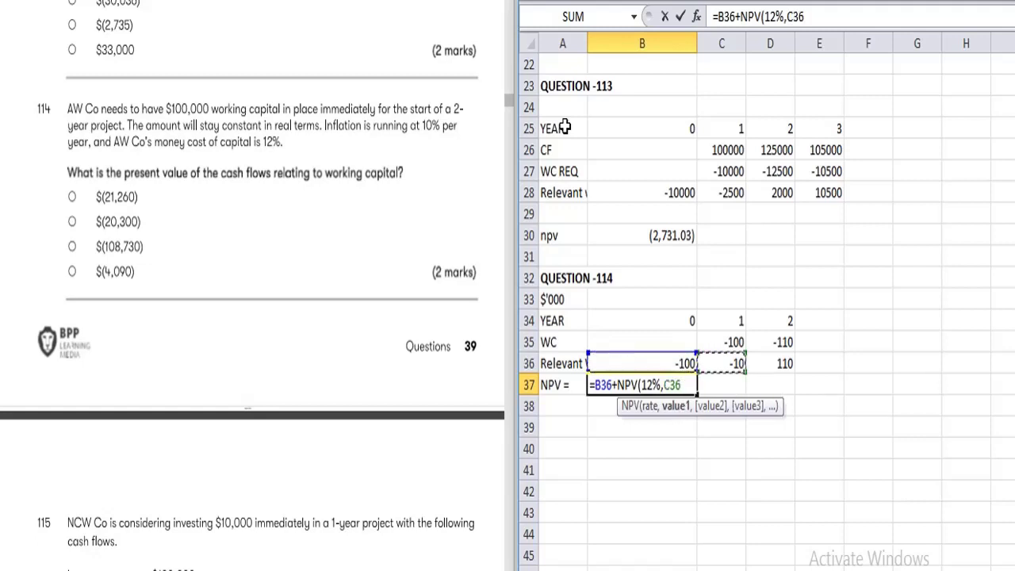
{"action": "type", "text": ":"}
{"action": "key", "text": "Right"}
{"action": "type", "text": ")"}
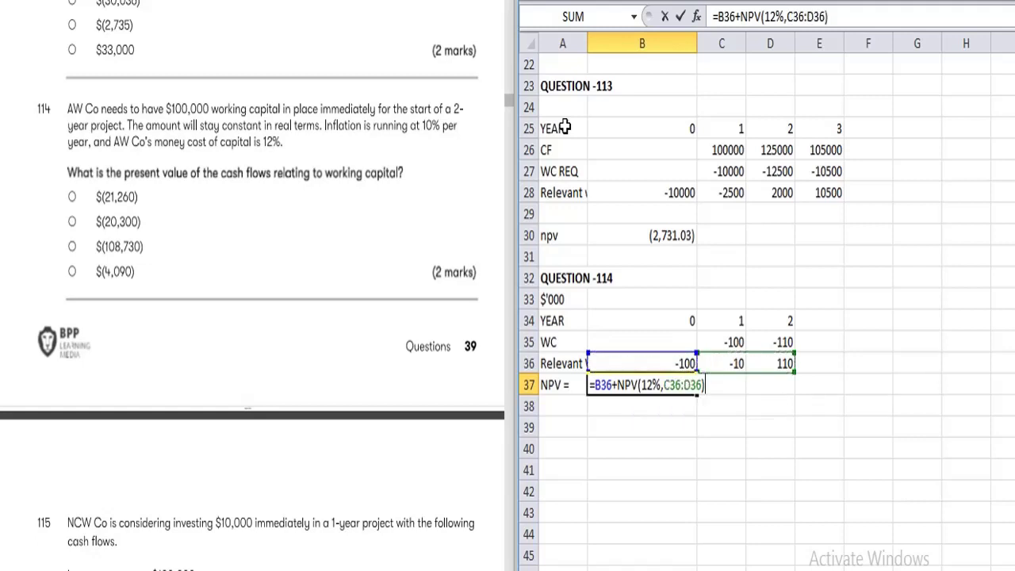
{"action": "key", "text": "Return"}
Format the NPV result in B37 with Comma Style
{"action": "key", "text": "Up"}
{"action": "key", "text": "Right"}
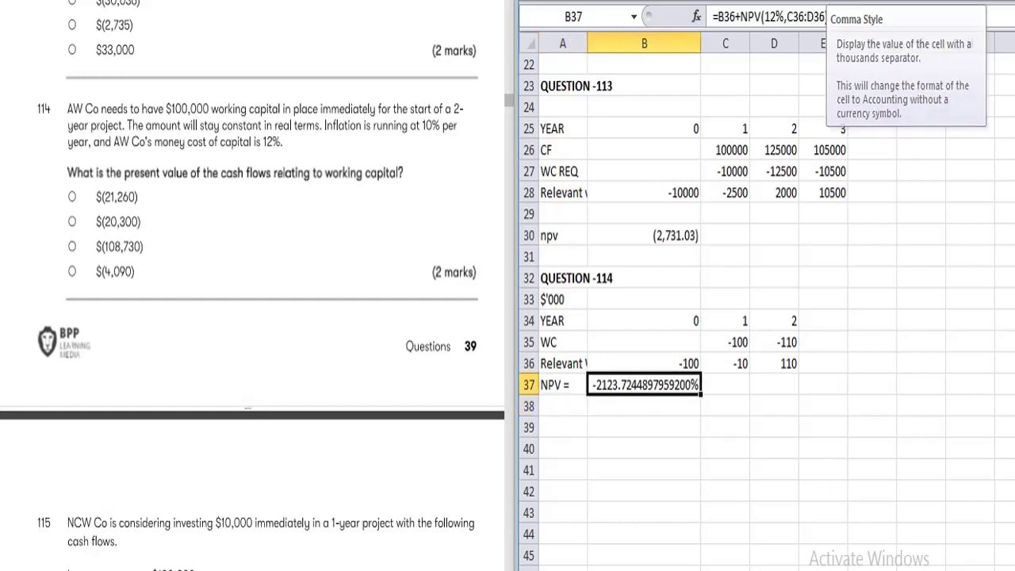
{"action": "left_click", "coordinate": [828, 1]}
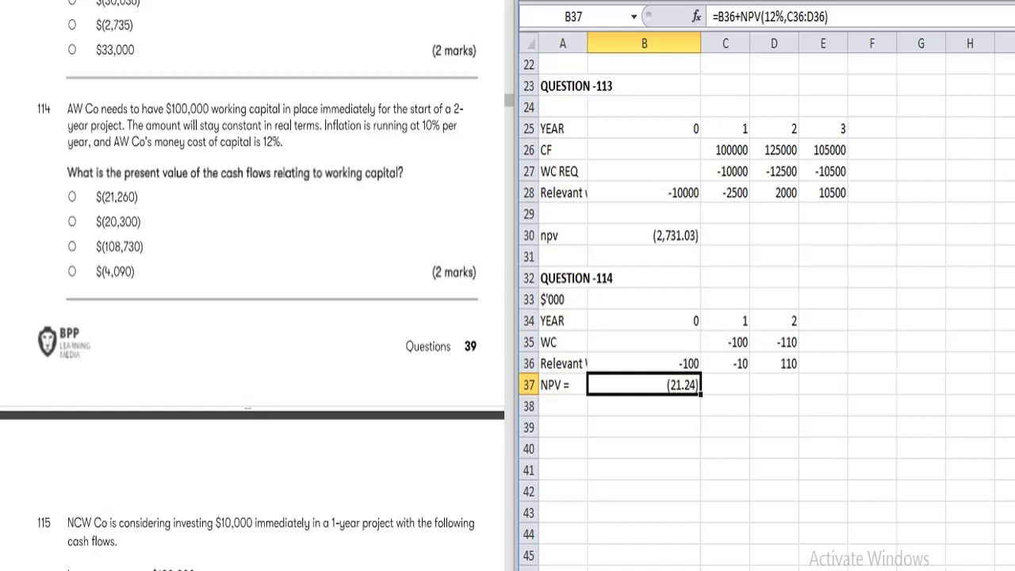
Bring up question 115 in the question document and copy the worksheet's QUESTION -114 heading from A32 to A39
{"action": "left_click", "coordinate": [365, 226]}
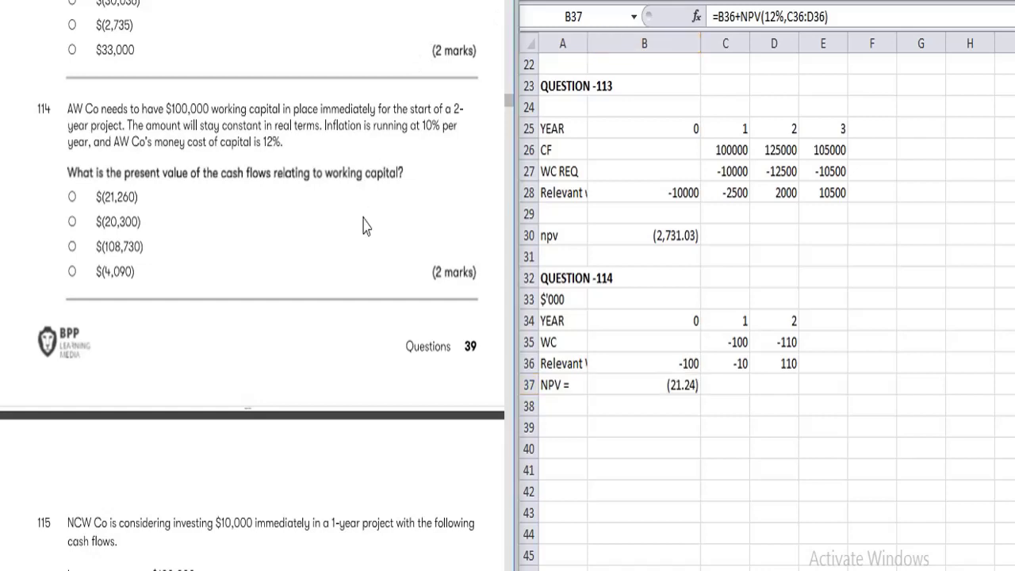
{"action": "scroll", "coordinate": [365, 226], "scroll_direction": "down", "scroll_amount": 3}
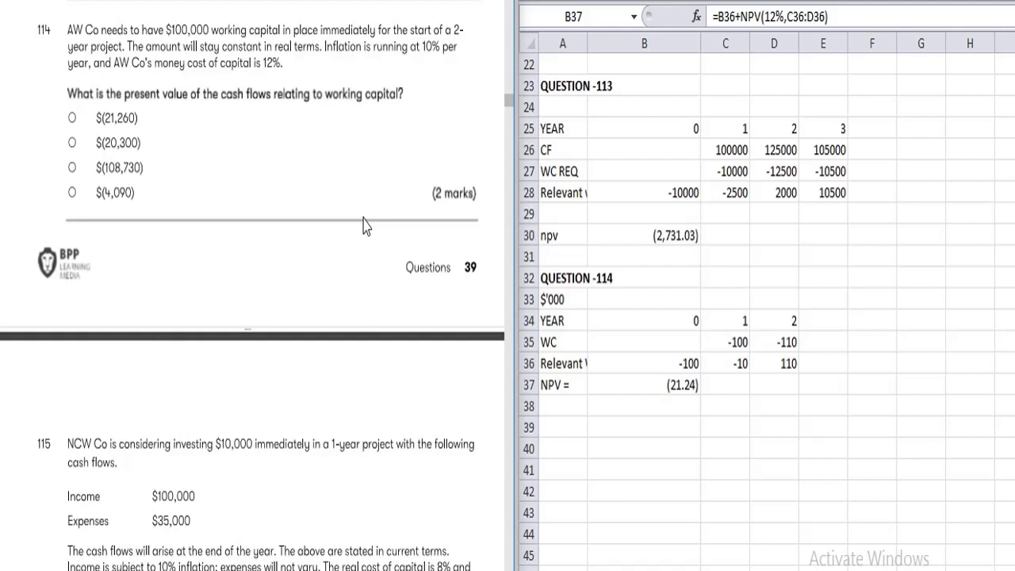
{"action": "scroll", "coordinate": [365, 226], "scroll_direction": "down", "scroll_amount": 15}
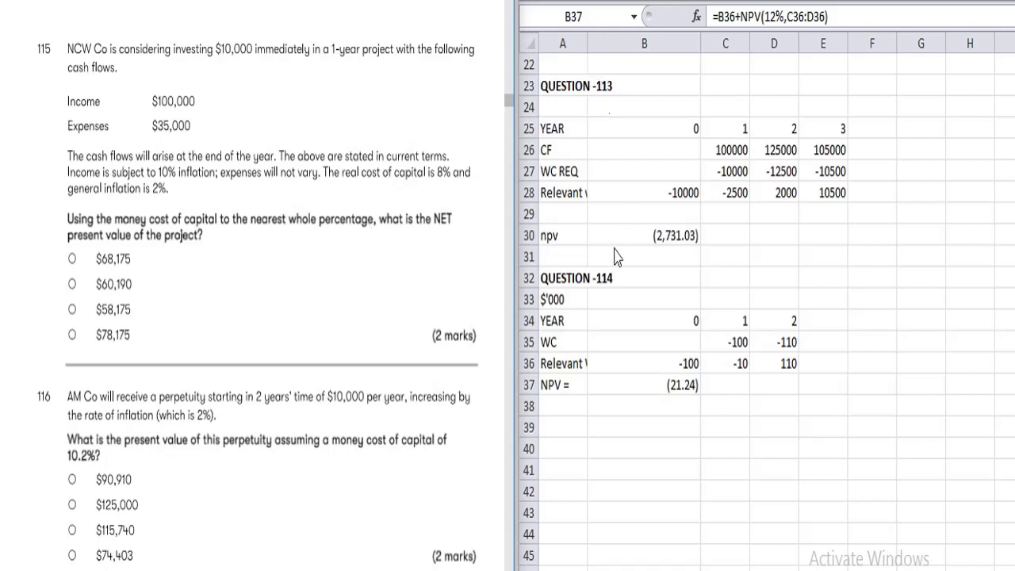
{"action": "key", "text": "alt+Tab"}
{"action": "key", "text": "F2"}
{"action": "key", "text": "Return"}
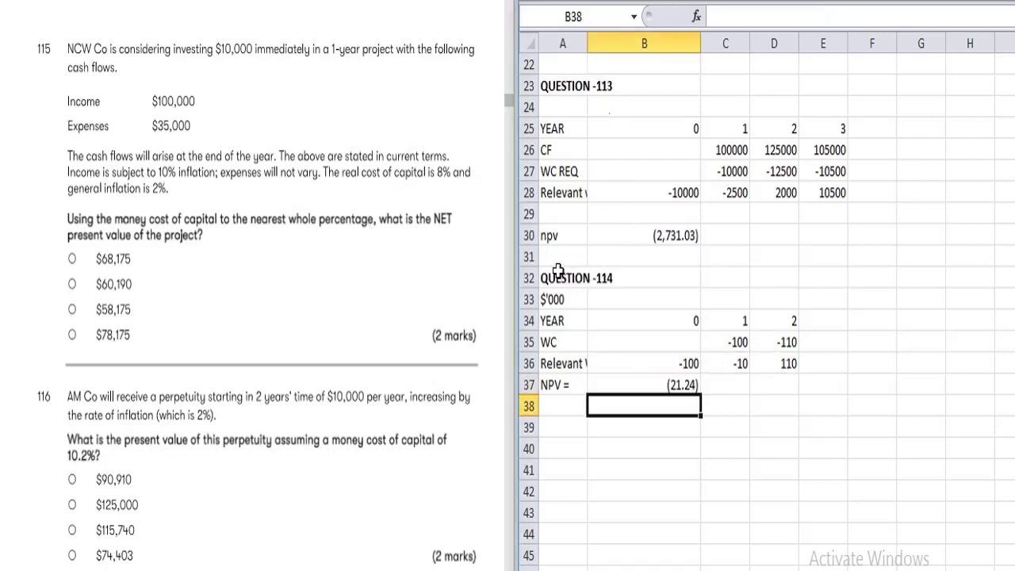
{"action": "key", "text": "Up"}
{"action": "key", "text": "Up"}
{"action": "key", "text": "Up"}
{"action": "key", "text": "Up"}
{"action": "key", "text": "Up"}
{"action": "key", "text": "Up"}
{"action": "key", "text": "Left"}
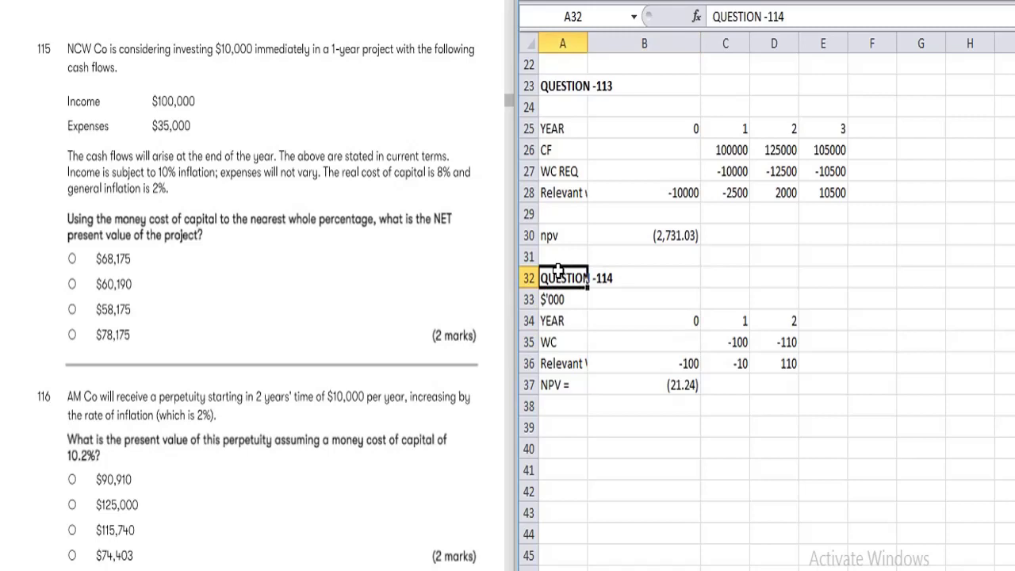
{"action": "key", "text": "ctrl+c"}
{"action": "key", "text": "Down"}
{"action": "key", "text": "Down"}
{"action": "key", "text": "Down"}
{"action": "key", "text": "Down"}
{"action": "key", "text": "Down"}
{"action": "key", "text": "Down"}
{"action": "key", "text": "Down"}
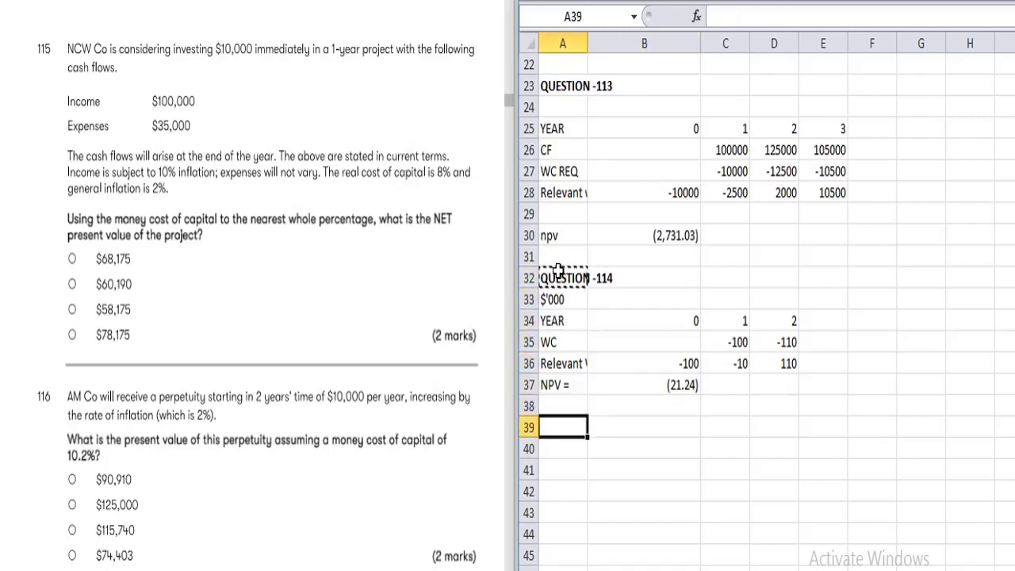
{"action": "key", "text": "ctrl+v"}
Change the copied heading in A39 to "QUESTION -115"
{"action": "left_click", "coordinate": [813, 16]}
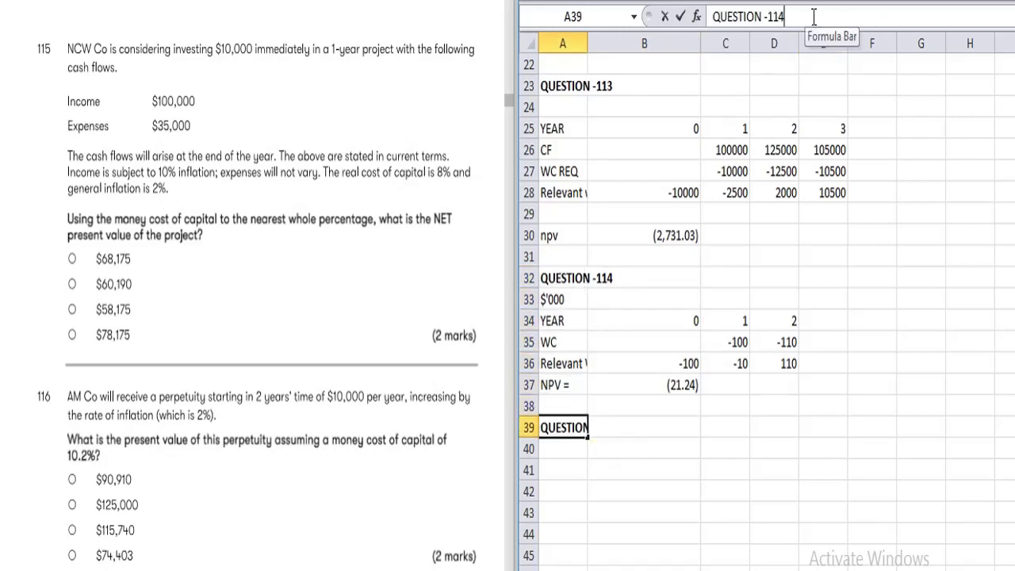
{"action": "key", "text": "BackSpace"}
{"action": "type", "text": "5"}
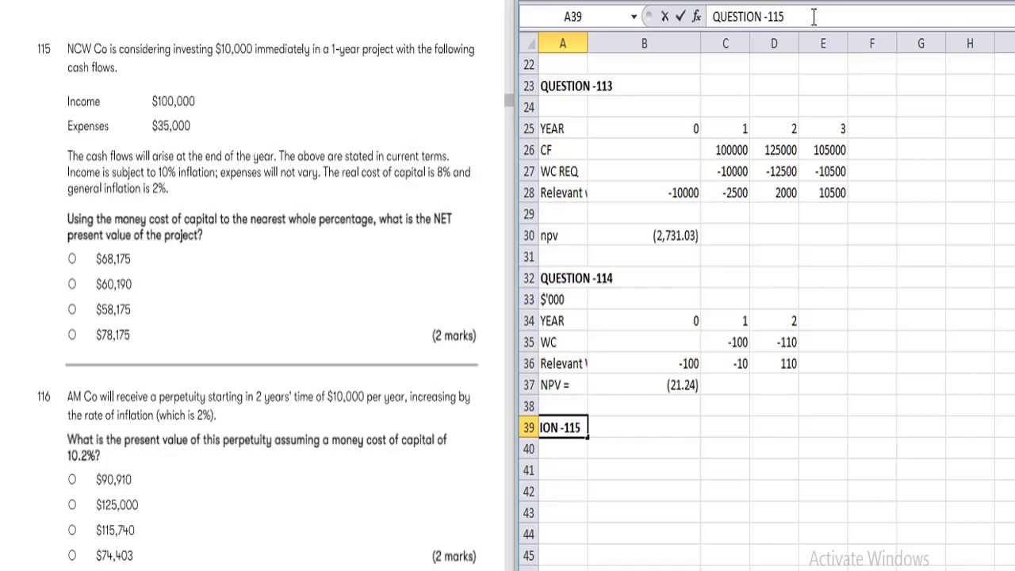
{"action": "key", "text": "Return"}
Enter the label "Money cost of capital" in A41 under the question 115 heading
{"action": "key", "text": "Return"}
{"action": "key", "text": "Return"}
{"action": "key", "text": "Return"}
{"action": "key", "text": "Return"}
{"action": "key", "text": "Return"}
{"action": "key", "text": "Return"}
{"action": "key", "text": "Return"}
{"action": "key", "text": "Return"}
{"action": "key", "text": "Return"}
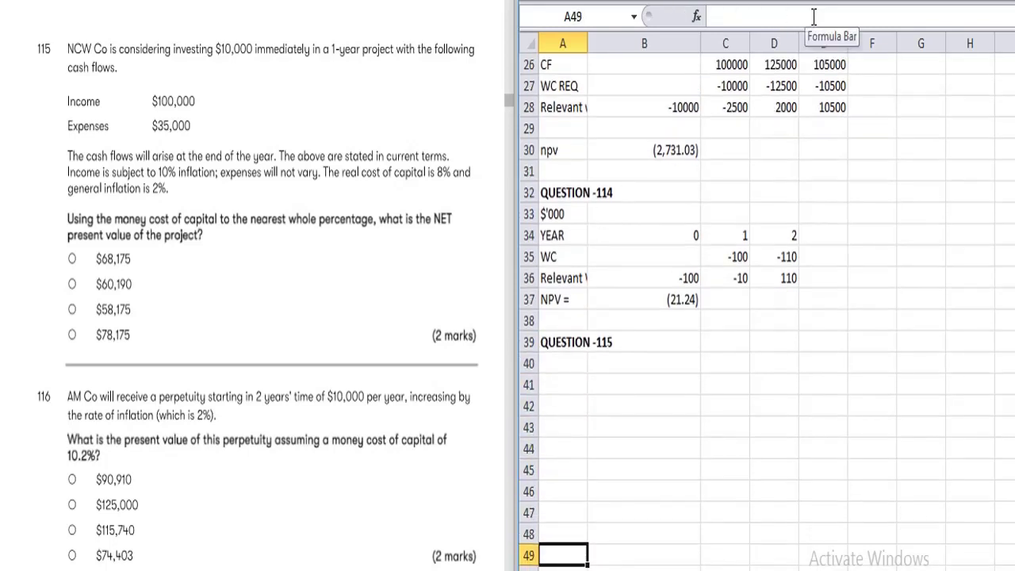
{"action": "key", "text": "Return"}
{"action": "key", "text": "Return"}
{"action": "key", "text": "Return"}
{"action": "key", "text": "Return"}
{"action": "key", "text": "Return"}
{"action": "key", "text": "Return"}
{"action": "key", "text": "Return"}
{"action": "key", "text": "Return"}
{"action": "key", "text": "Return"}
{"action": "key", "text": "Return"}
{"action": "key", "text": "Return"}
{"action": "key", "text": "Return"}
{"action": "key", "text": "Return"}
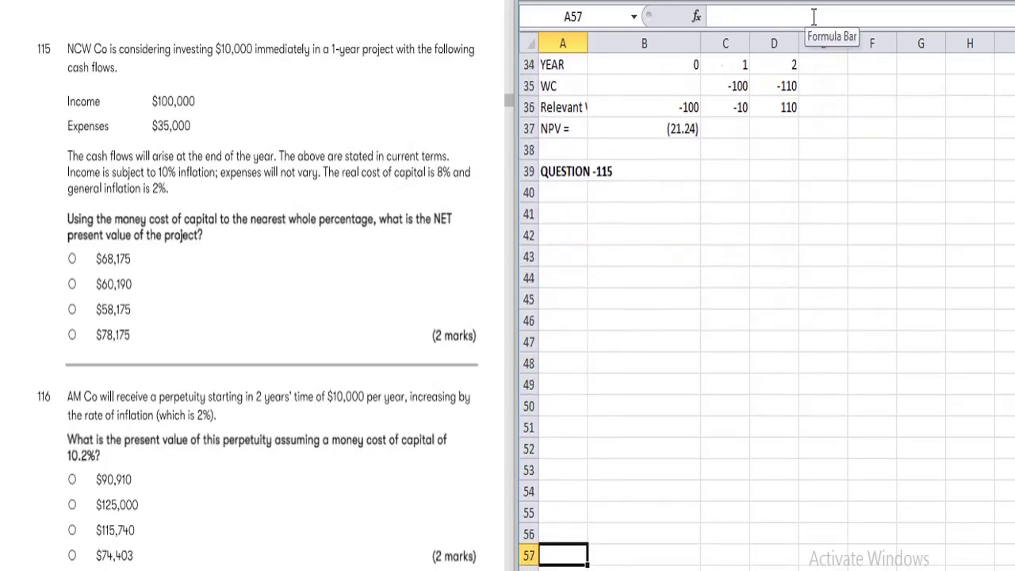
{"action": "key", "text": "Up"}
{"action": "key", "text": "Up"}
{"action": "key", "text": "Up"}
{"action": "key", "text": "Up"}
{"action": "key", "text": "Up"}
{"action": "key", "text": "Up"}
{"action": "key", "text": "Up"}
{"action": "key", "text": "Up"}
{"action": "key", "text": "Up"}
{"action": "key", "text": "Up"}
{"action": "key", "text": "Up"}
{"action": "key", "text": "Up"}
{"action": "key", "text": "Up"}
{"action": "key", "text": "Up"}
{"action": "key", "text": "Up"}
{"action": "key", "text": "Up"}
{"action": "key", "text": "Up"}
{"action": "key", "text": "Up"}
{"action": "key", "text": "Up"}
{"action": "key", "text": "Up"}
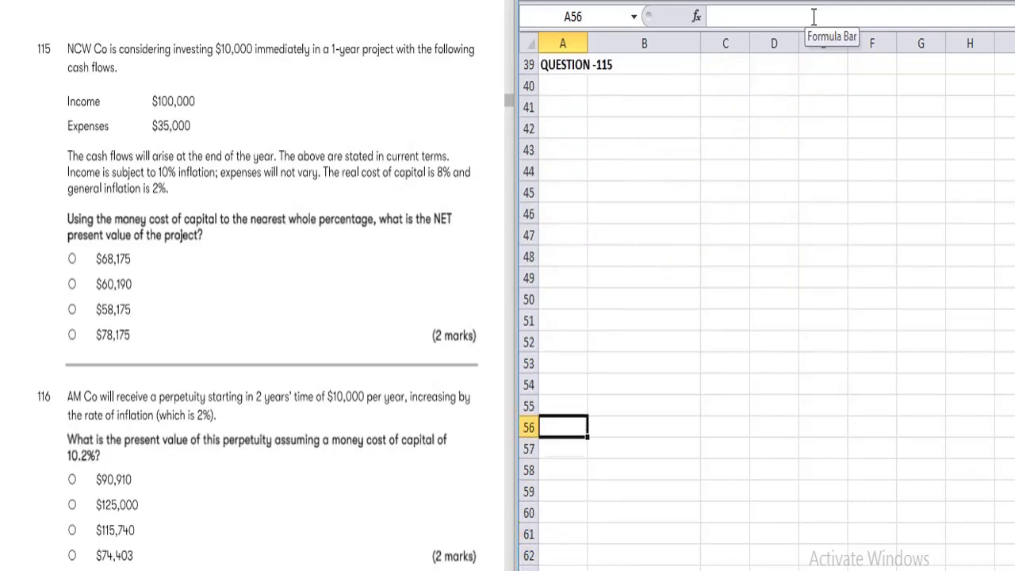
{"action": "key", "text": "Up"}
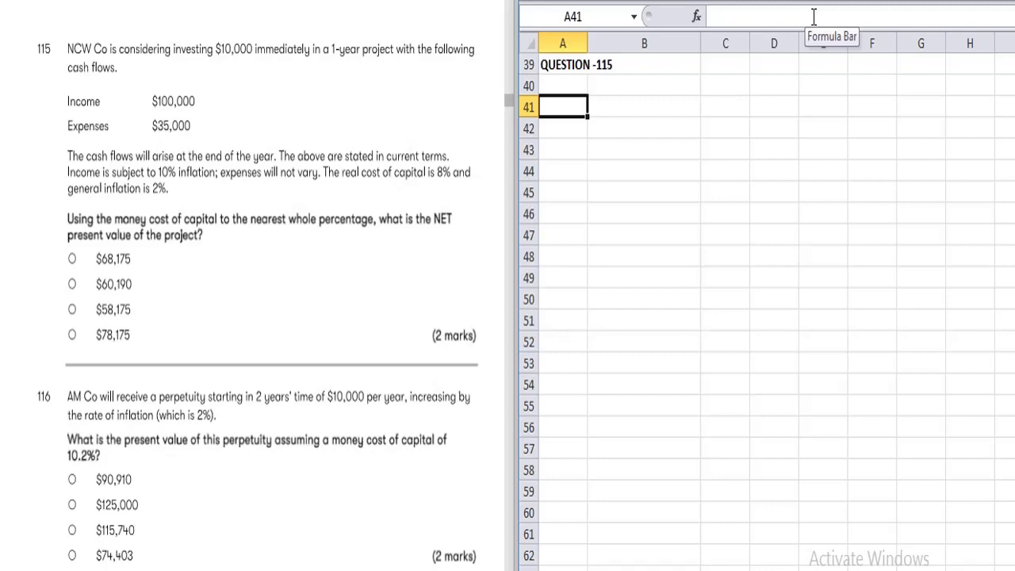
{"action": "type", "text": "Mob"}
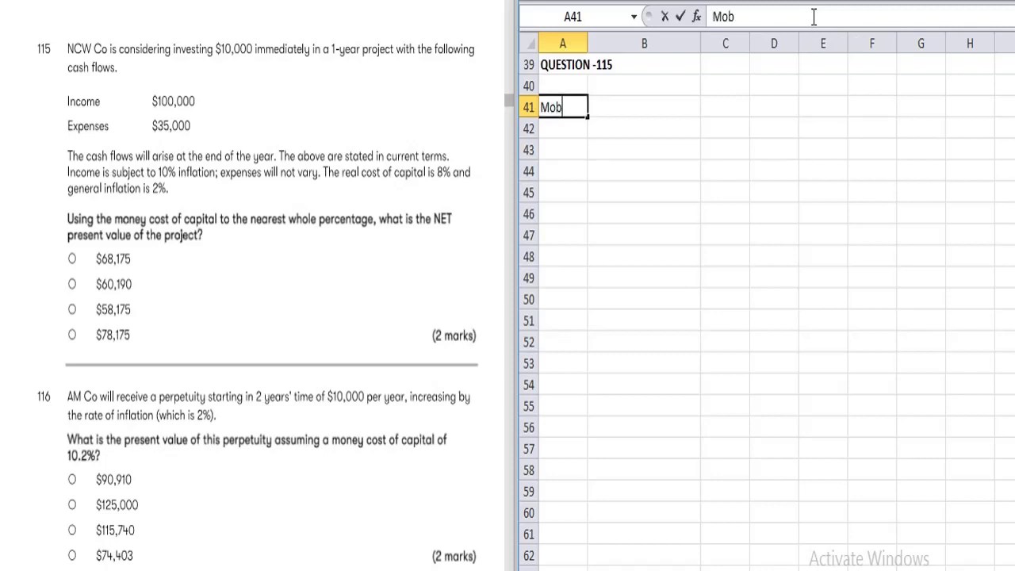
{"action": "key", "text": "BackSpace"}
{"action": "type", "text": "ney cost of capital"}
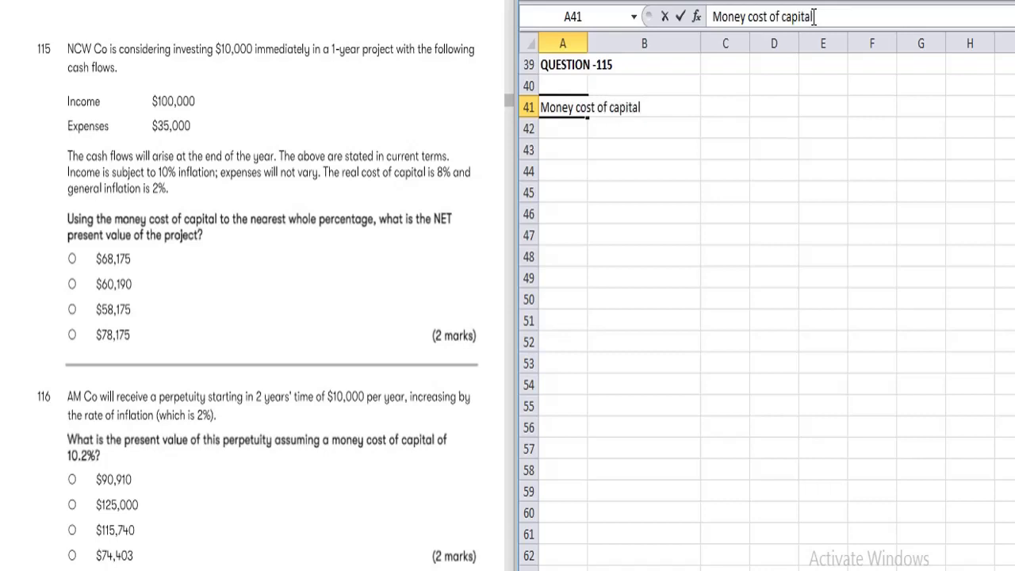
{"action": "key", "text": "Return"}
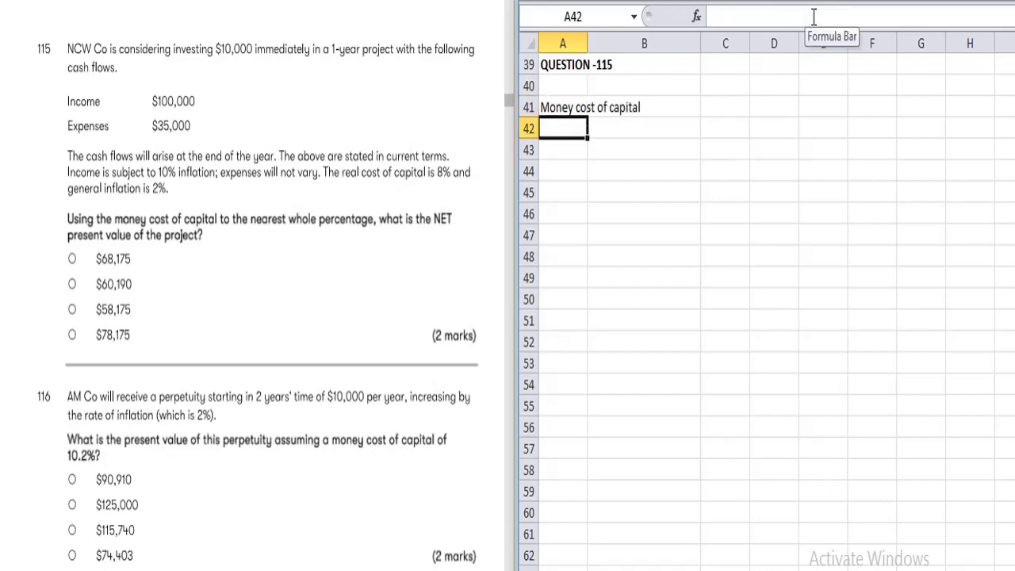
Write the Fisher formula "(1+i) =(1+r)*(1+h)" as text in A42
{"action": "left_click", "coordinate": [813, 15]}
{"action": "type", "text": "(1-"}
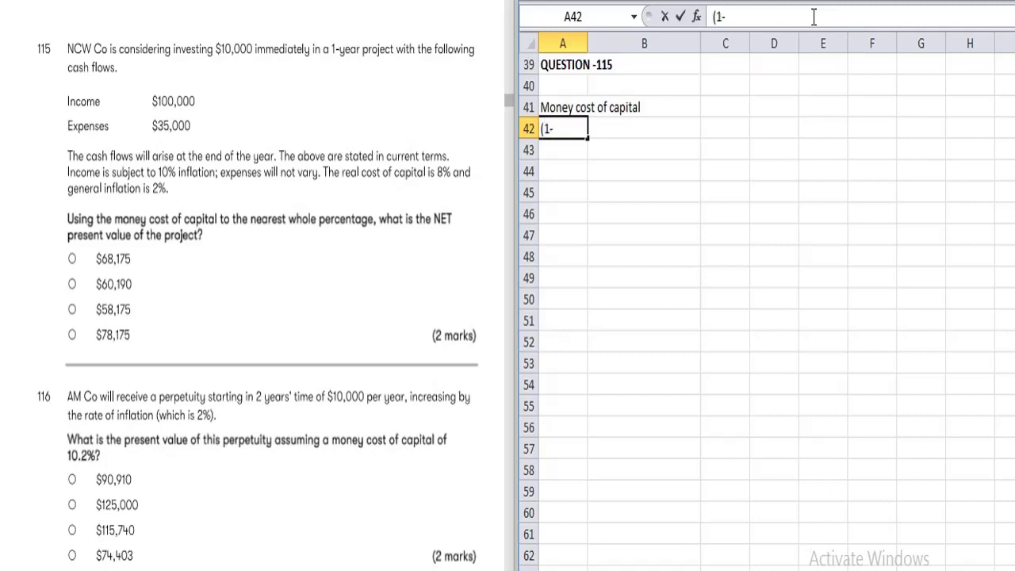
{"action": "type", "text": "i)= ("}
{"action": "key", "text": "BackSpace"}
{"action": "key", "text": "BackSpace"}
{"action": "key", "text": "BackSpace"}
{"action": "key", "text": "BackSpace"}
{"action": "key", "text": "BackSpace"}
{"action": "key", "text": "BackSpace"}
{"action": "type", "text": "+i) =(1+r)*"}
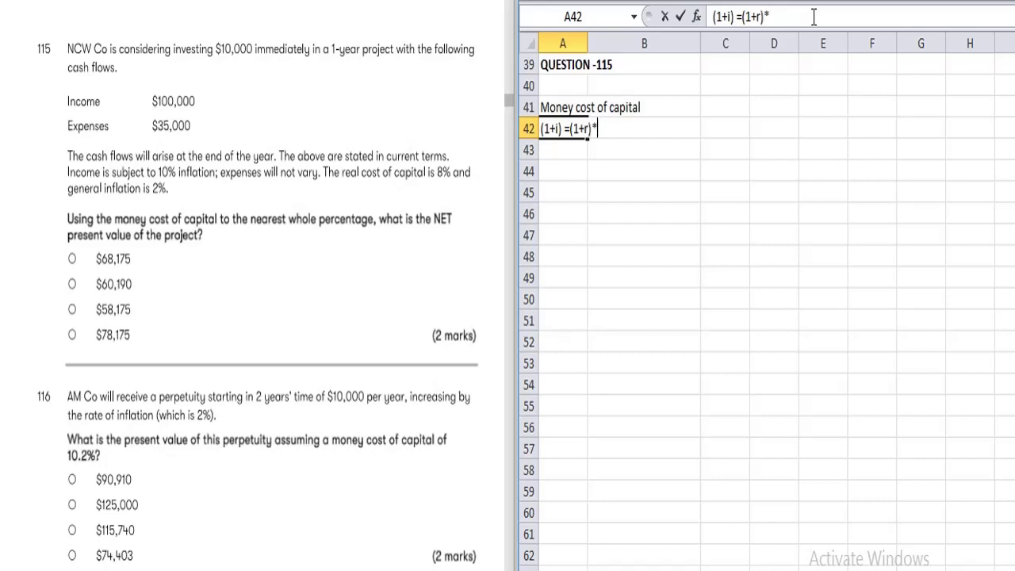
{"action": "type", "text": "(1+h)"}
{"action": "key", "text": "Return"}
Repeat the formula text "(1+i) =(1+r)*(1+h)" in A43
{"action": "type", "text": "i"}
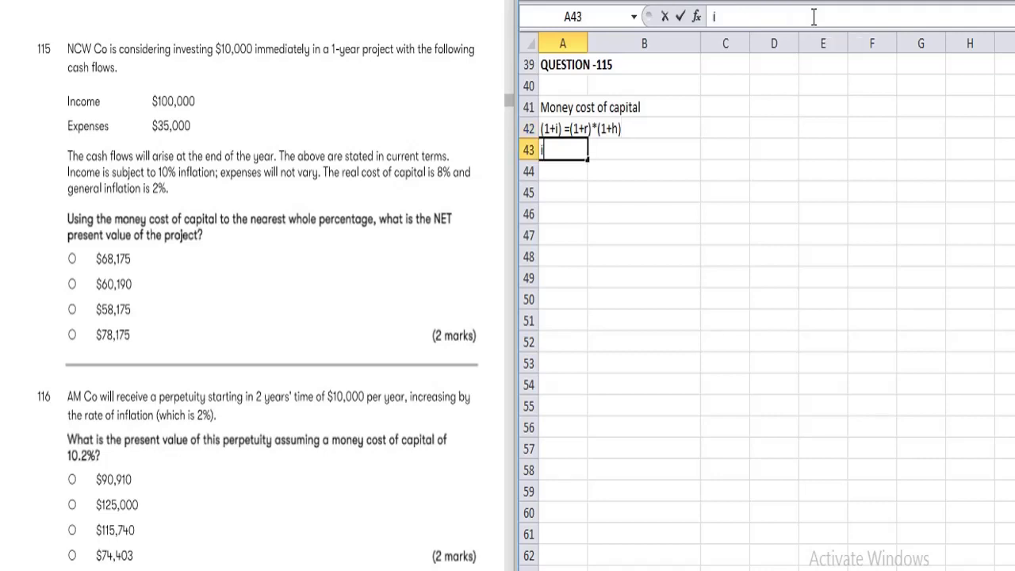
{"action": "key", "text": "BackSpace"}
{"action": "type", "text": "(1+"}
{"action": "key", "text": "BackSpace"}
{"action": "type", "text": "+i)"}
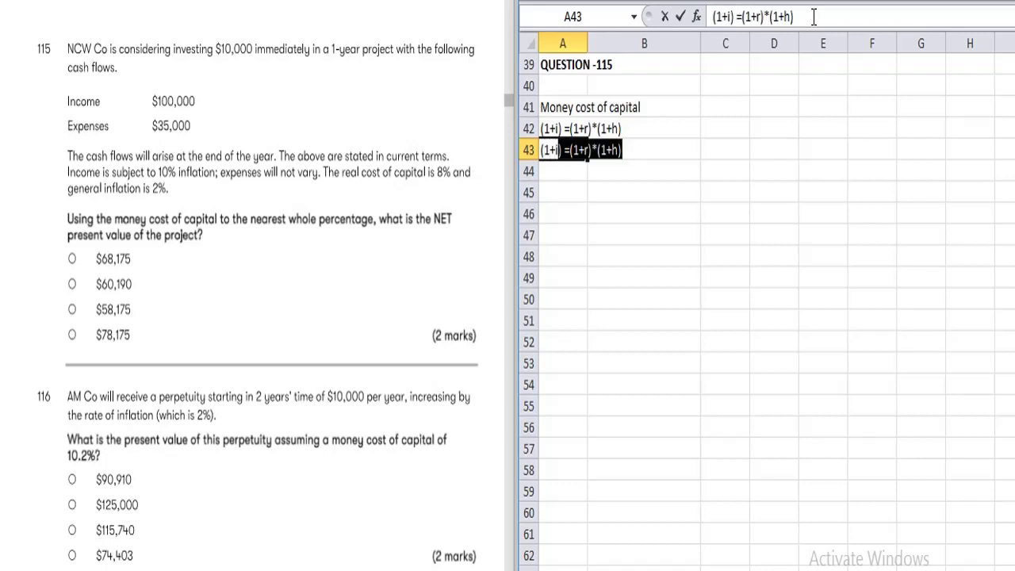
{"action": "type", "text": " =("}
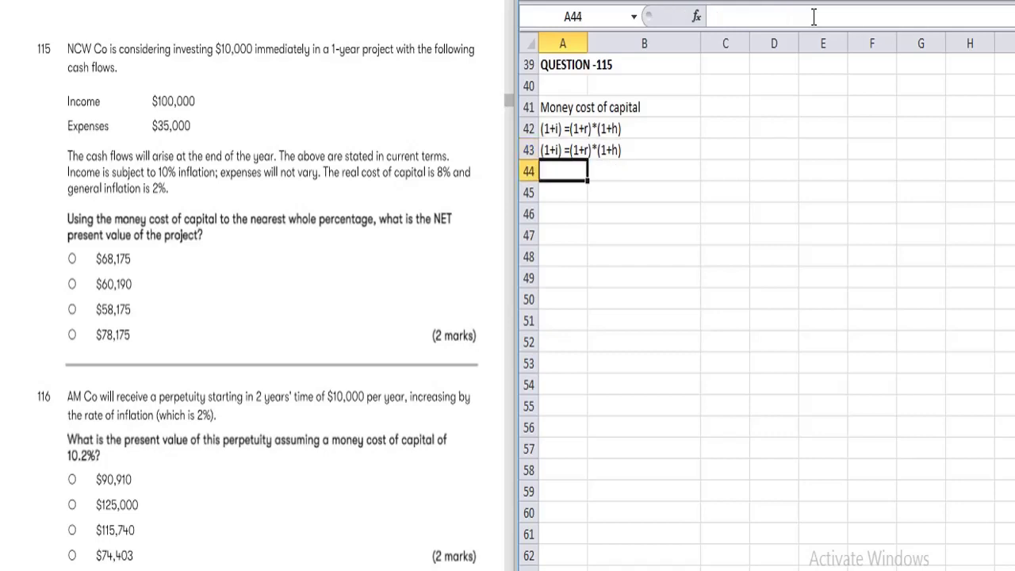
Enter the label "(1+I ) =" in A44 below the formula text
{"action": "type", "text": "(1+I"}
{"action": "key", "text": "Delete"}
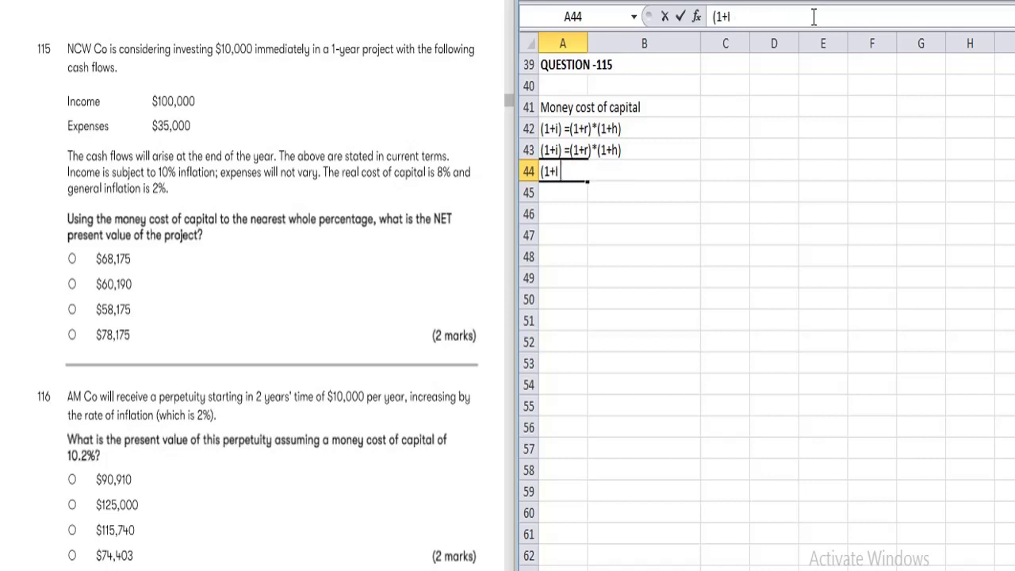
{"action": "type", "text": ") ="}
{"action": "key", "text": "Tab"}
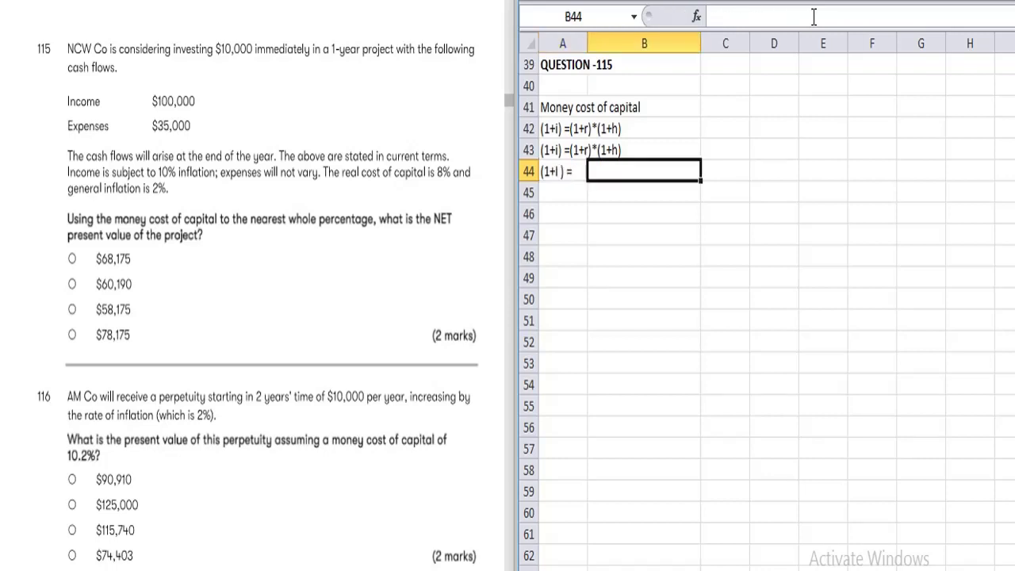
Calculate the compounded real rate and inflation in B44 with =(1+8%)*(1+2%)
{"action": "type", "text": "=(1"}
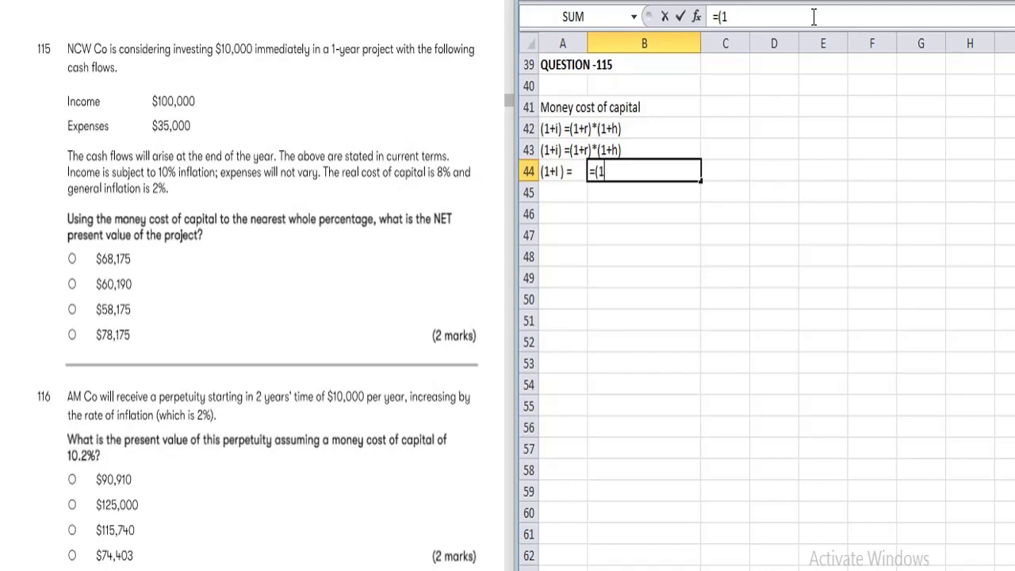
{"action": "type", "text": "+8%)*"}
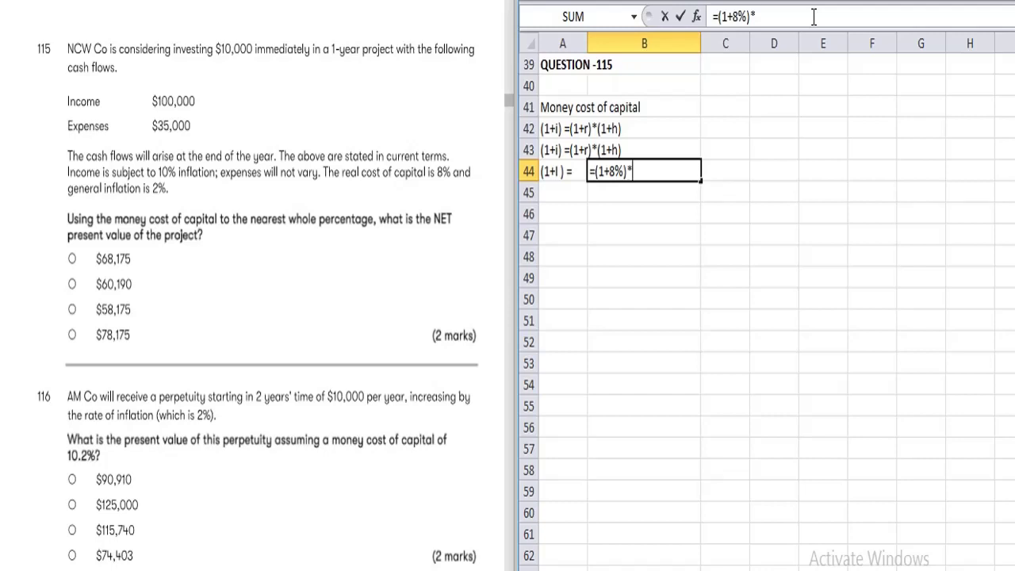
{"action": "type", "text": "*"}
{"action": "key", "text": "BackSpace"}
{"action": "type", "text": "(1+2%"}
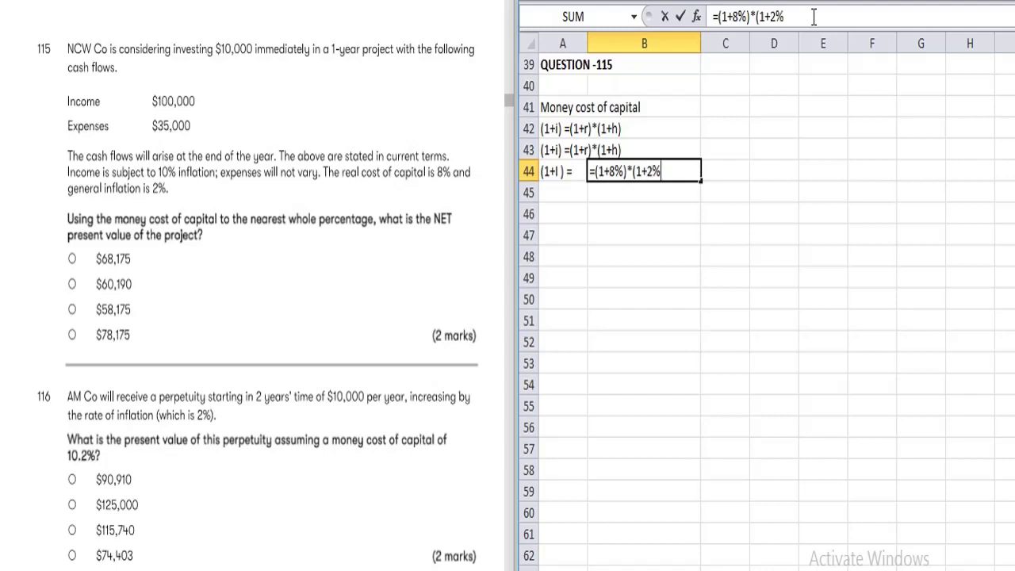
{"action": "type", "text": ")"}
{"action": "key", "text": "Return"}
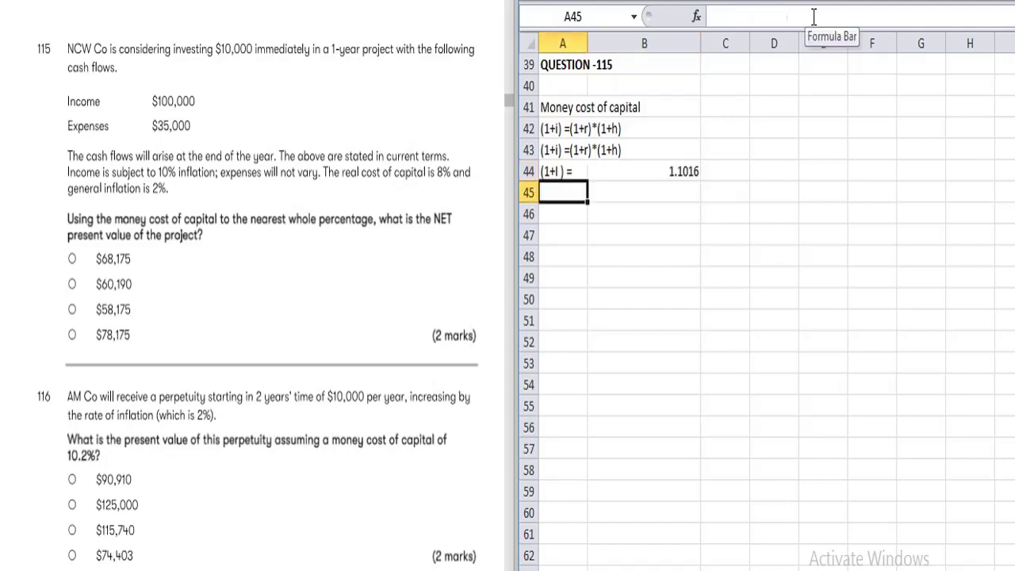
Label A45 "i=" and calculate the money cost of capital in B45 with =B44-1
{"action": "type", "text": "i="}
{"action": "key", "text": "Tab"}
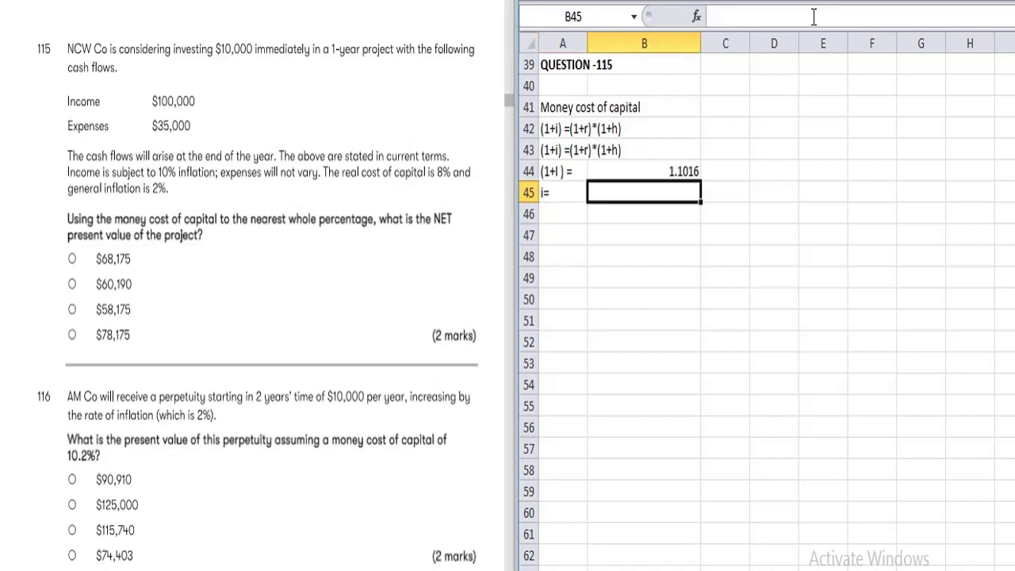
{"action": "type", "text": "=B44-1"}
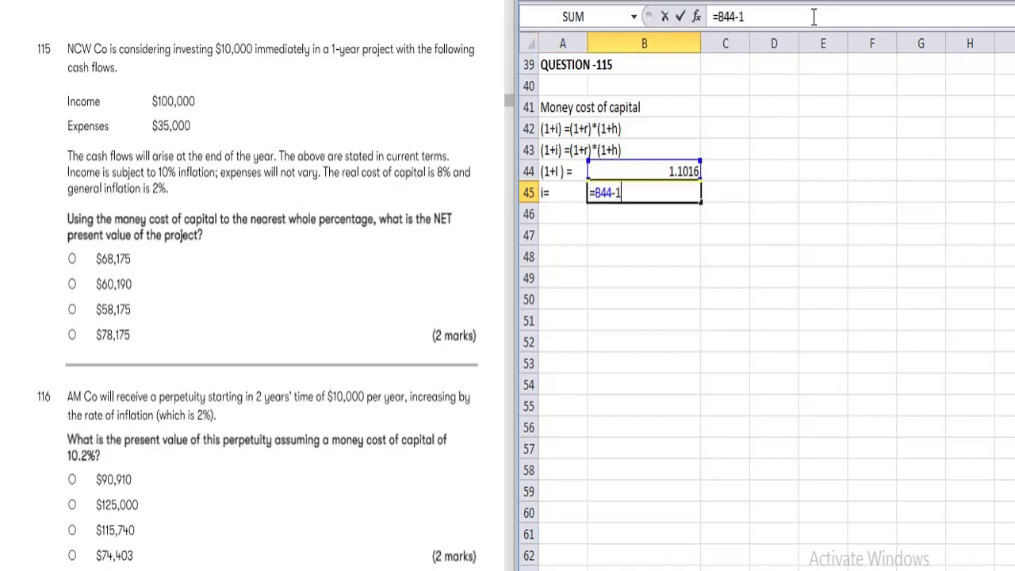
{"action": "key", "text": "Return"}
Format the money cost of capital in B45 as a percentage without decimals
{"action": "key", "text": "Up"}
{"action": "key", "text": "Right"}
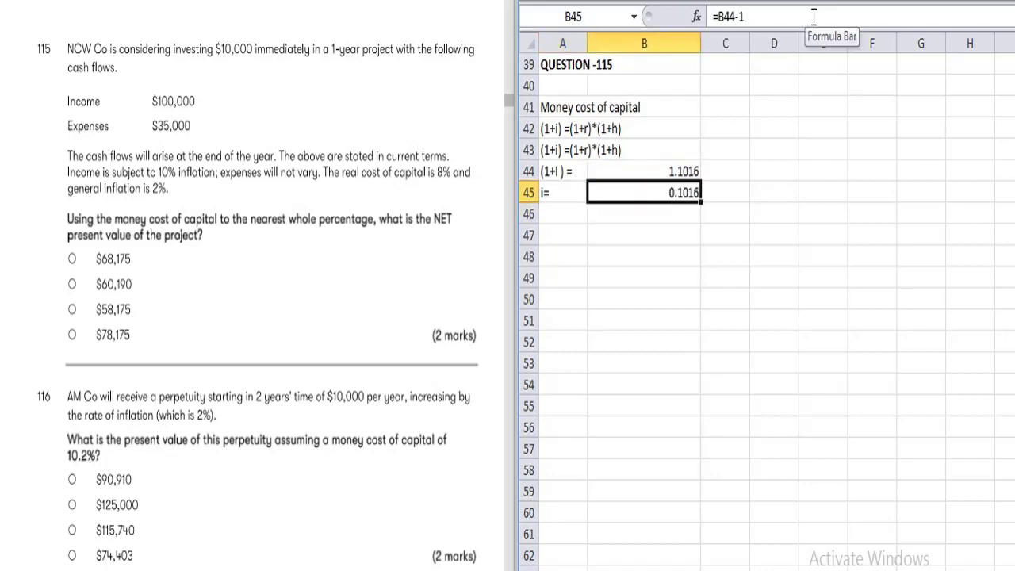
{"action": "key", "text": "ctrl+shift+5"}
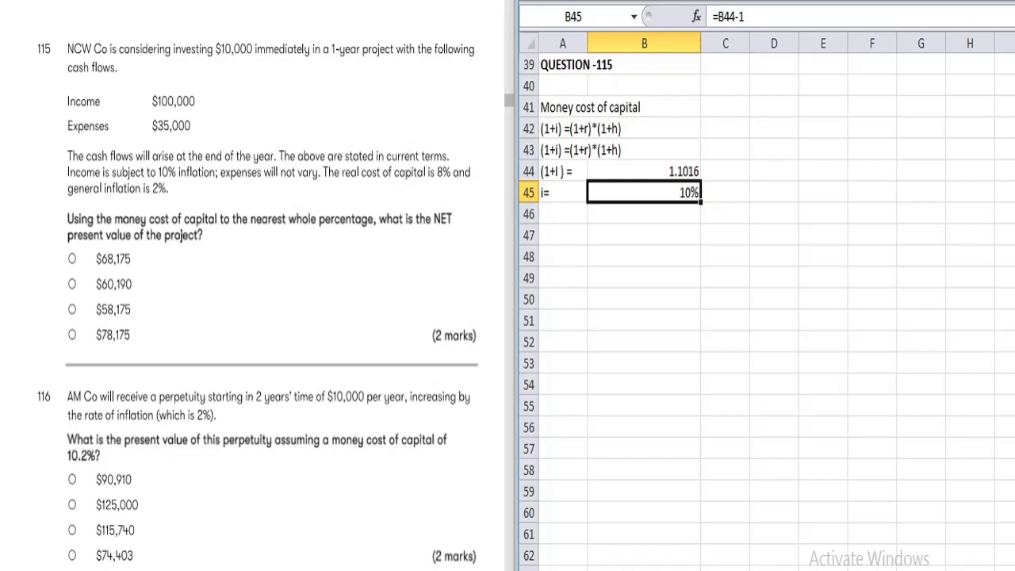
{"action": "key", "text": "alt+h"}
{"action": "key", "text": "0"}
{"action": "key", "text": "alt+h"}
{"action": "key", "text": "0"}
{"action": "key", "text": "ctrl+shift+5"}
Set up the timeline in row 47 with the label "Year" in A47, 0 in B47 and 1 in C47
{"action": "left_click", "coordinate": [562, 218]}
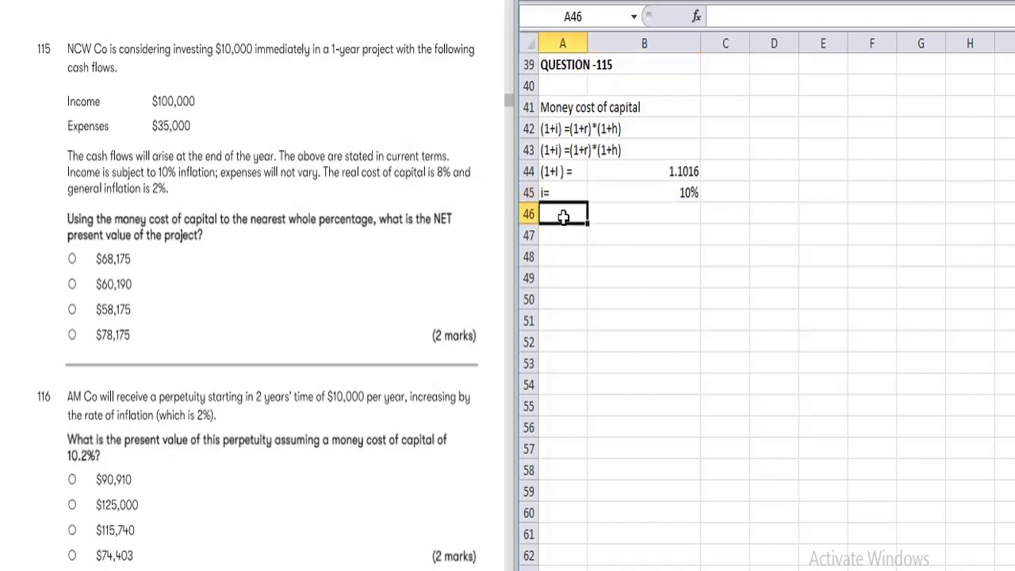
{"action": "key", "text": "Down"}
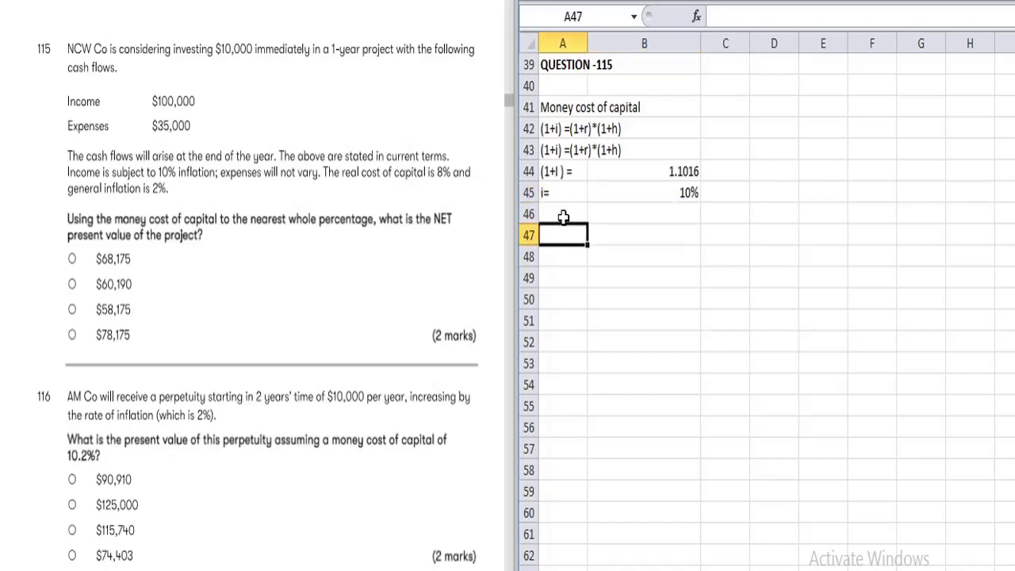
{"action": "type", "text": "Year"}
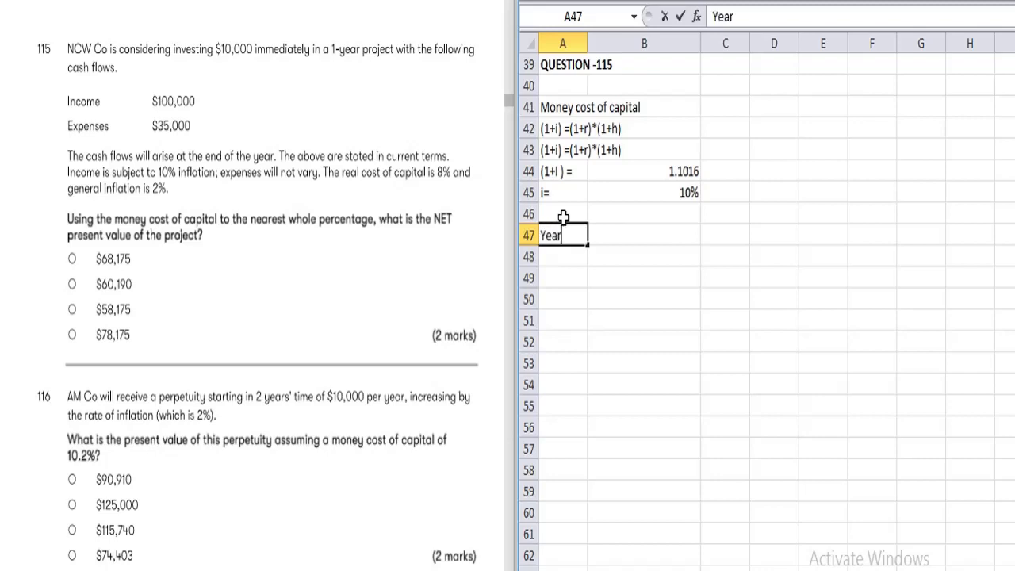
{"action": "key", "text": "Tab"}
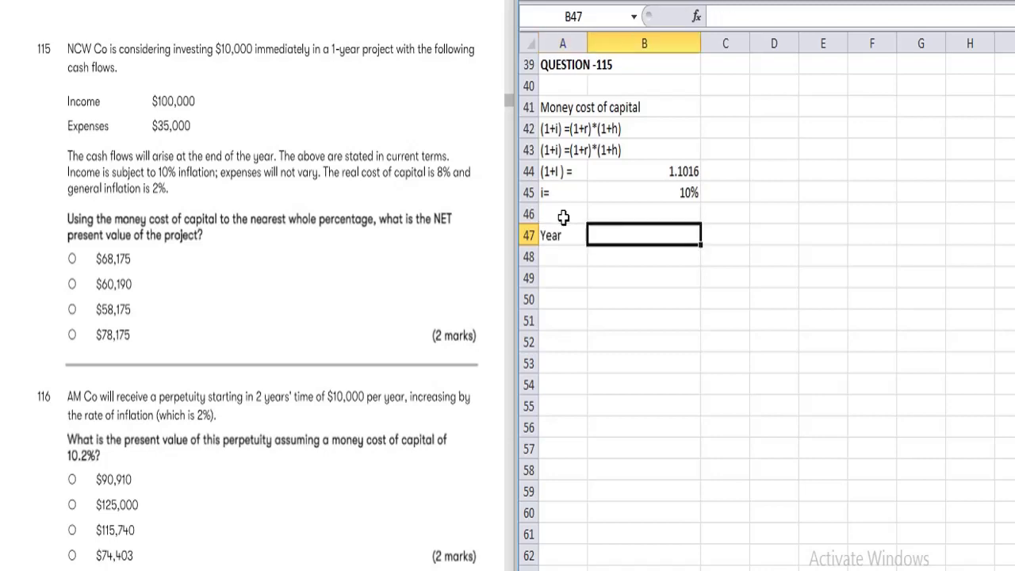
{"action": "type", "text": "0"}
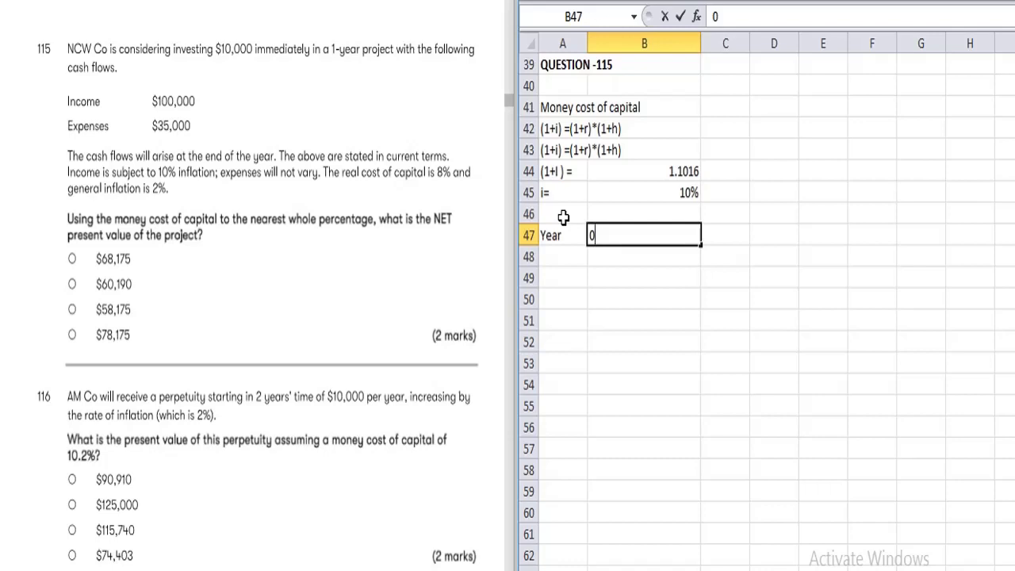
{"action": "key", "text": "Tab"}
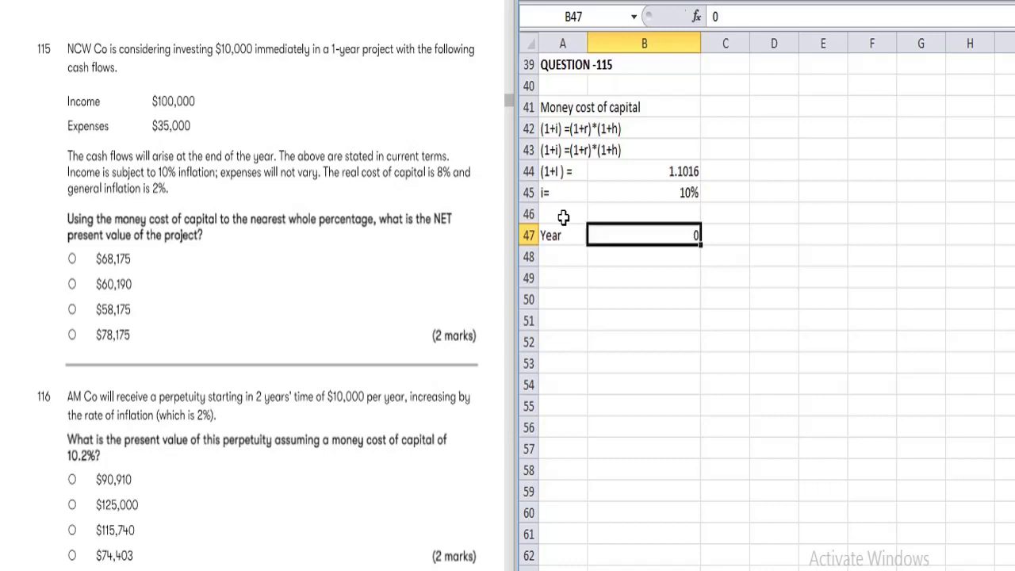
{"action": "type", "text": "1"}
{"action": "key", "text": "Return"}
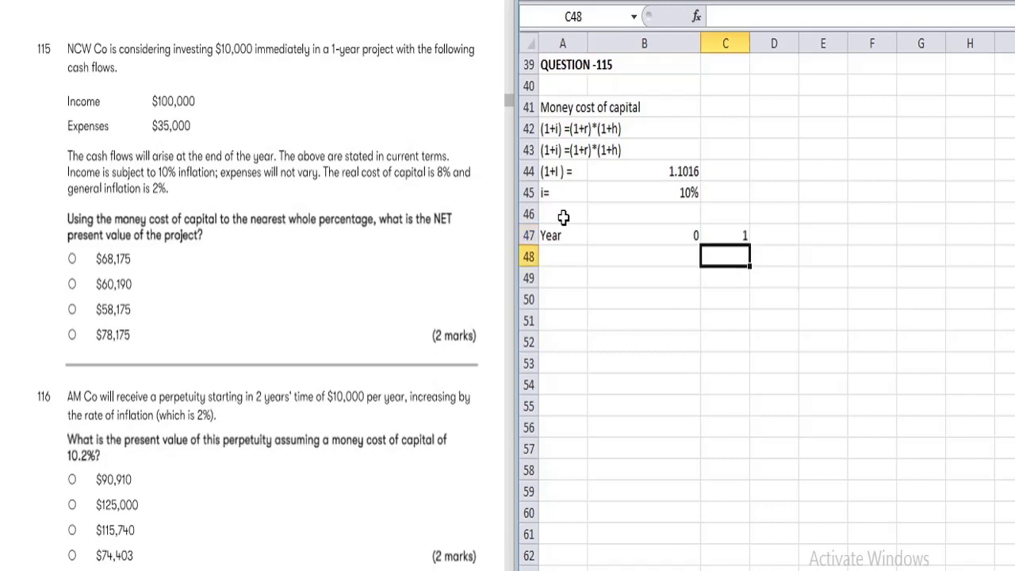
Add the row label "INCOME" in A48 and enter 100 for year 1 in C48
{"action": "key", "text": "Left"}
{"action": "key", "text": "Left"}
{"action": "type", "text": "CF"}
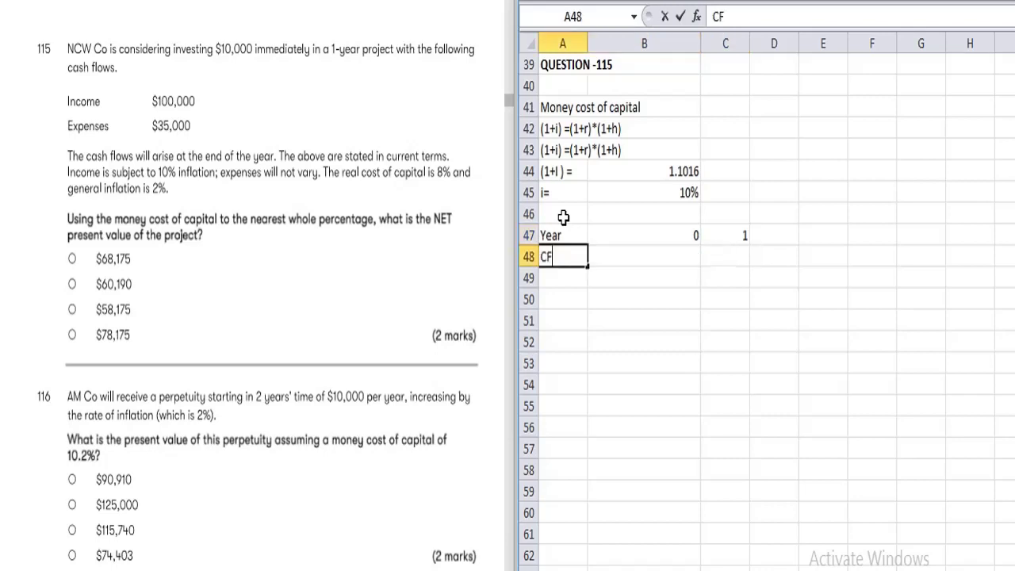
{"action": "key", "text": "BackSpace"}
{"action": "key", "text": "BackSpace"}
{"action": "type", "text": "INCOME"}
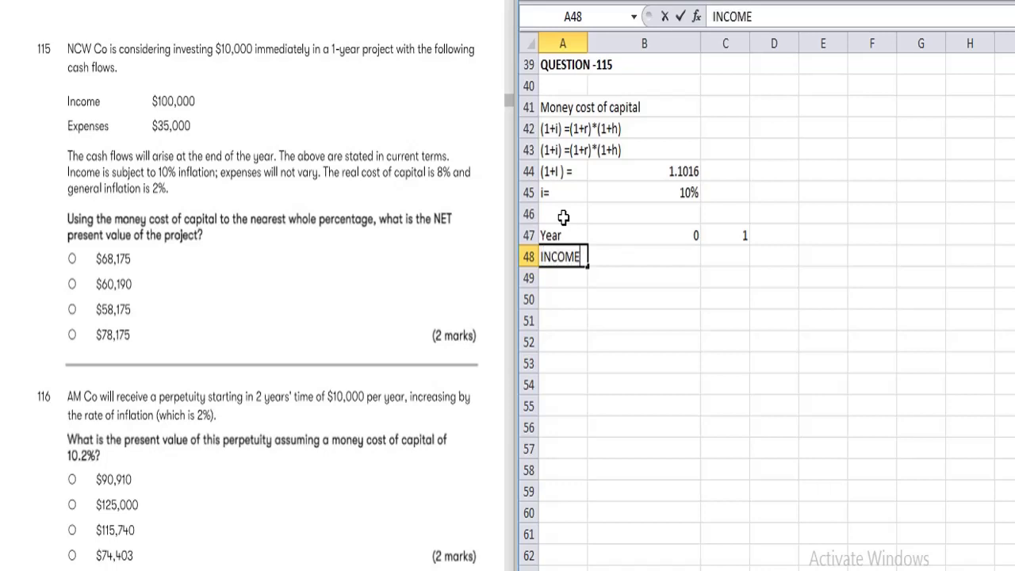
{"action": "key", "text": "Tab"}
{"action": "key", "text": "Tab"}
{"action": "type", "text": "100"}
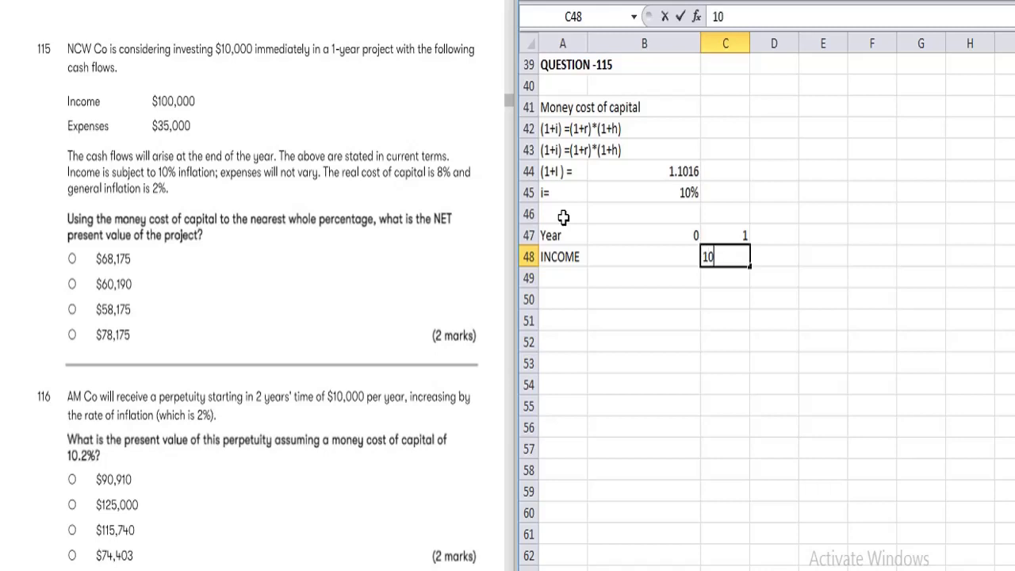
{"action": "key", "text": "Return"}
Add the row label "EXPEN" in A49 and enter -35 for year 1 in C49
{"action": "type", "text": "EXPEN"}
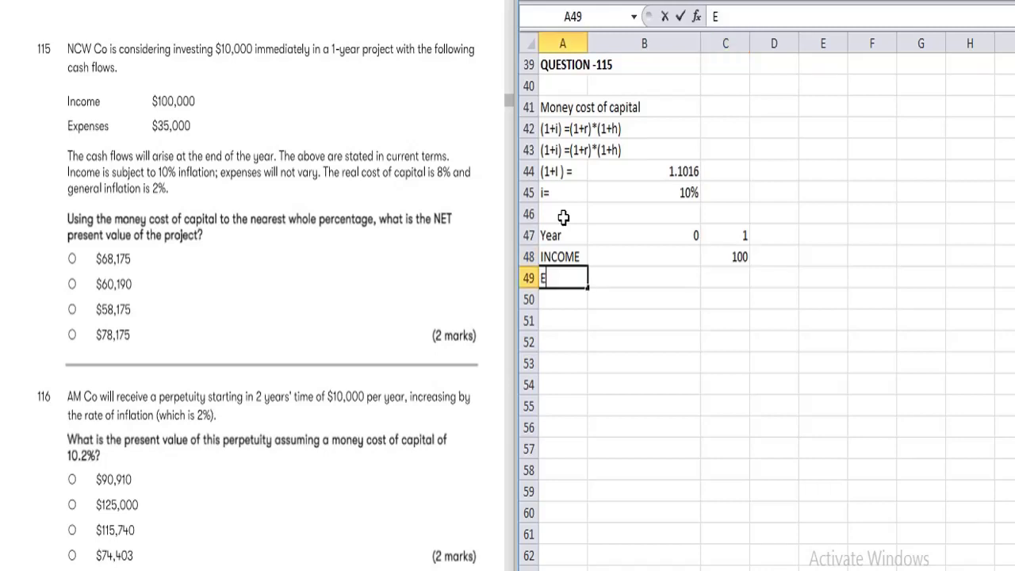
{"action": "key", "text": "Tab"}
{"action": "key", "text": "Tab"}
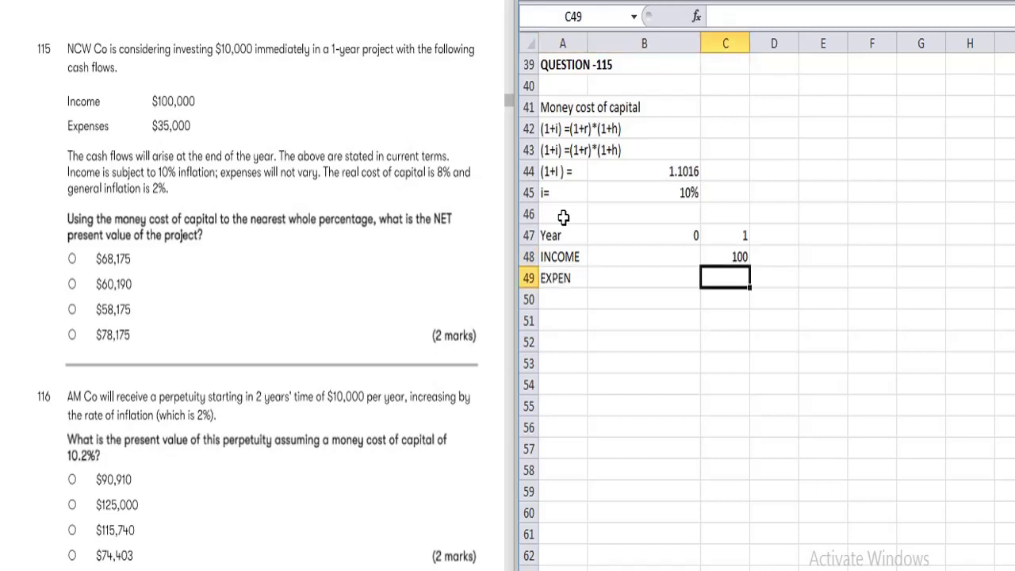
{"action": "type", "text": "-35"}
{"action": "key", "text": "Return"}
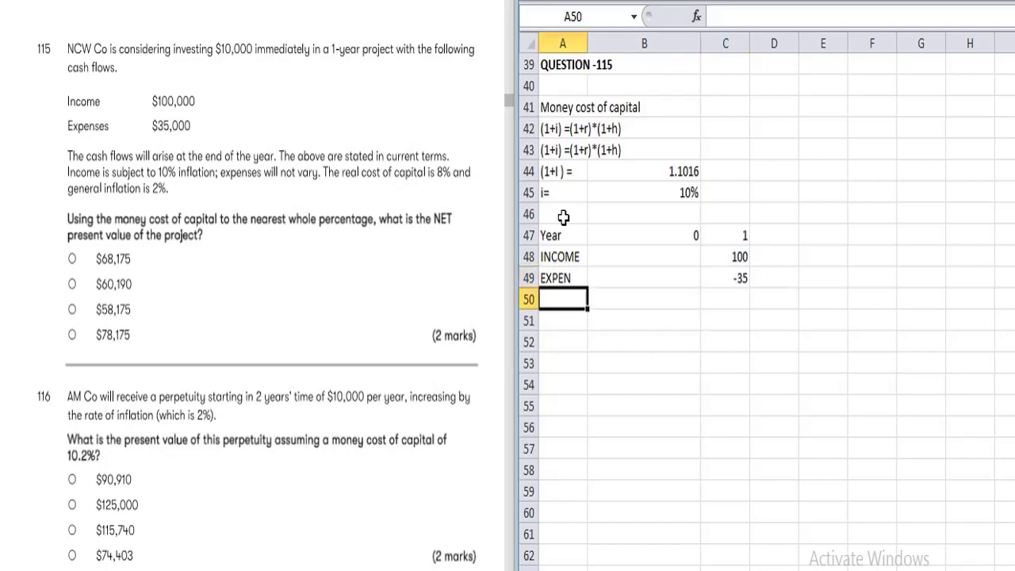
Add the row label "INITIAL INV" in A50 and enter -10 for year 0 in B50
{"action": "type", "text": "INITIAL"}
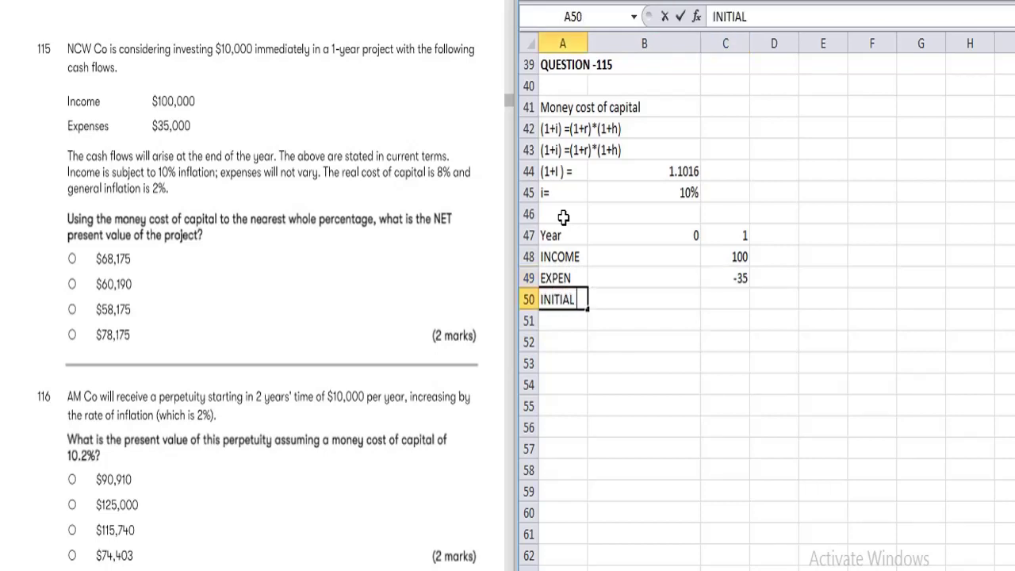
{"action": "type", "text": " INV"}
{"action": "key", "text": "Tab"}
{"action": "key", "text": "Tab"}
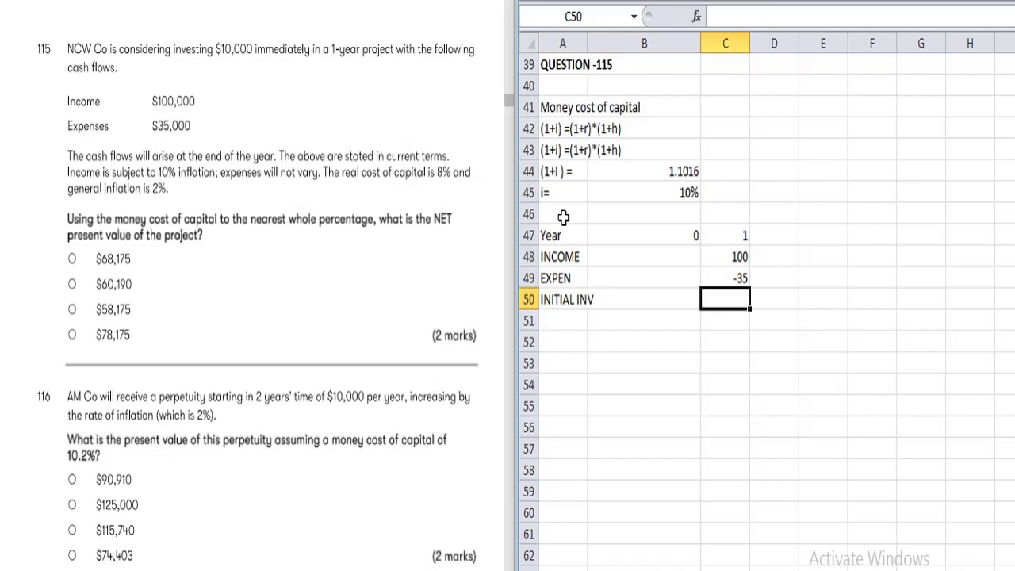
{"action": "type", "text": "="}
{"action": "key", "text": "Escape"}
{"action": "key", "text": "Left"}
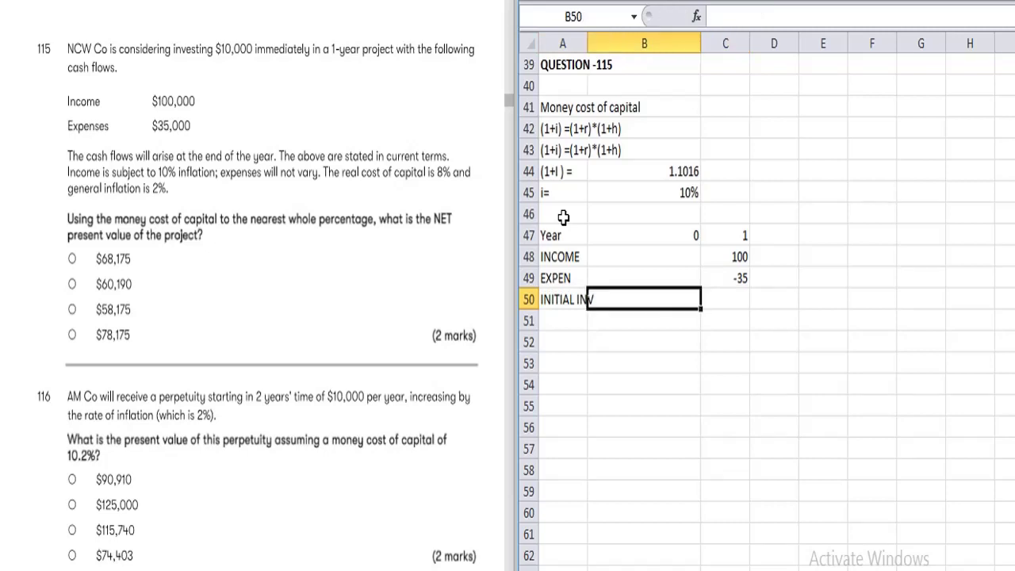
{"action": "type", "text": "-1"}
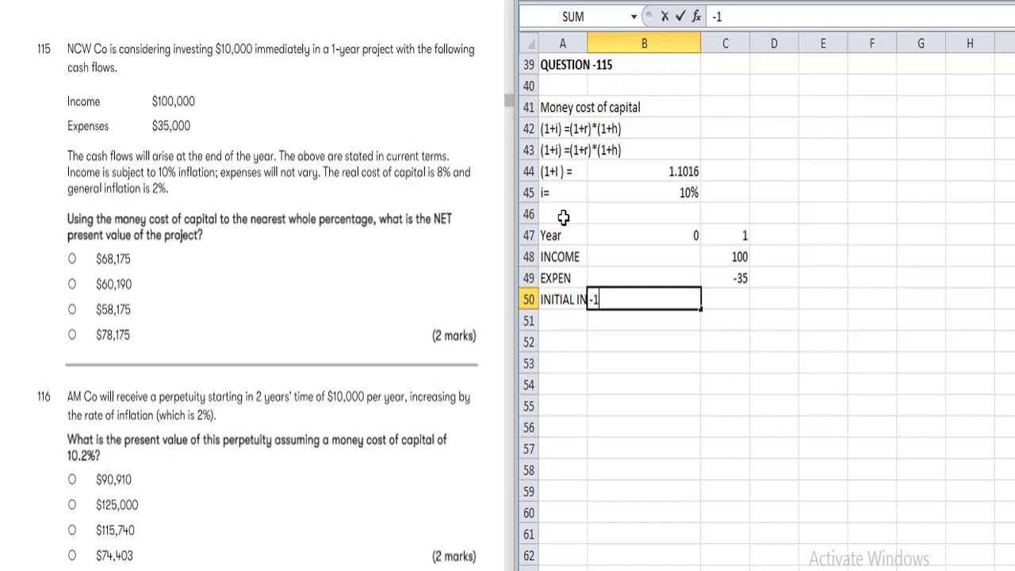
{"action": "type", "text": "0"}
{"action": "key", "text": "Return"}
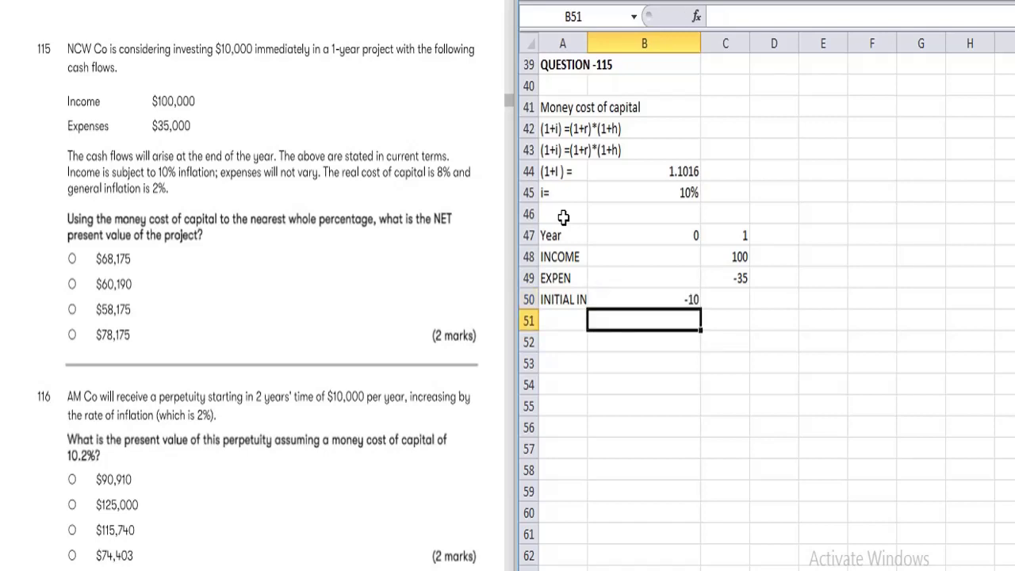
Add the row label "NET CASH FLOW" in A51
{"action": "key", "text": "Left"}
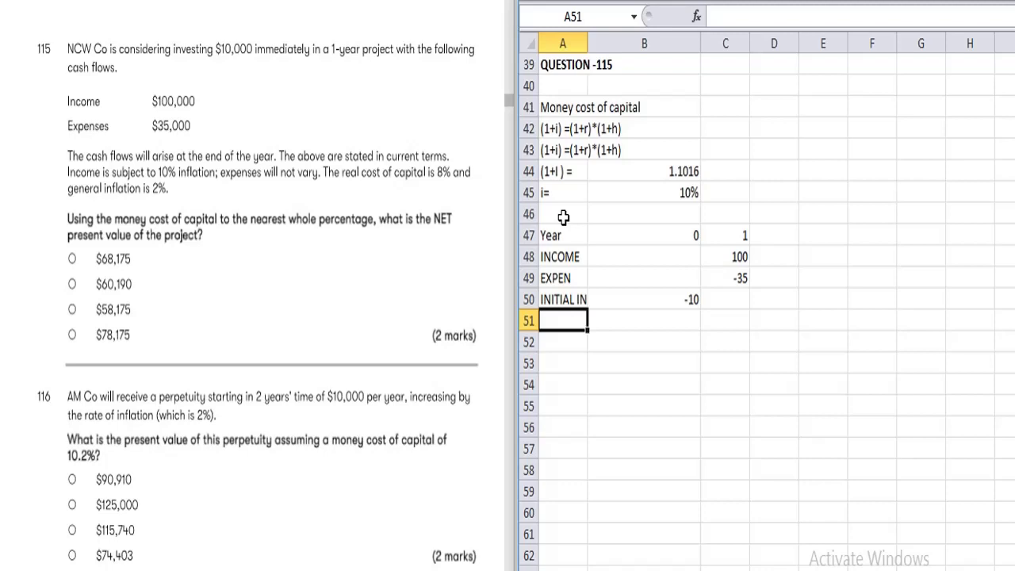
{"action": "type", "text": "NET CASH"}
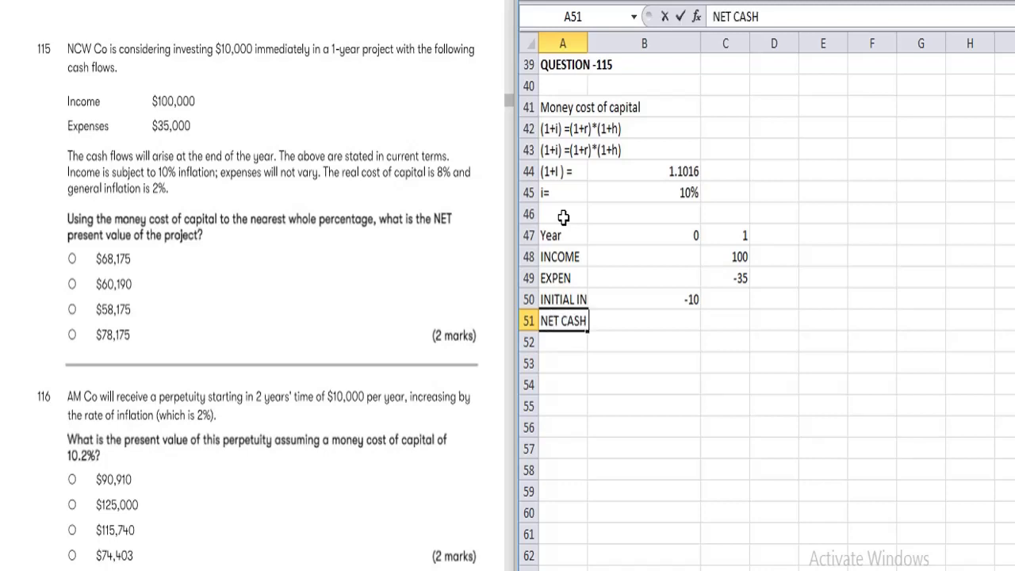
{"action": "type", "text": " FLOW"}
{"action": "key", "text": "Right"}
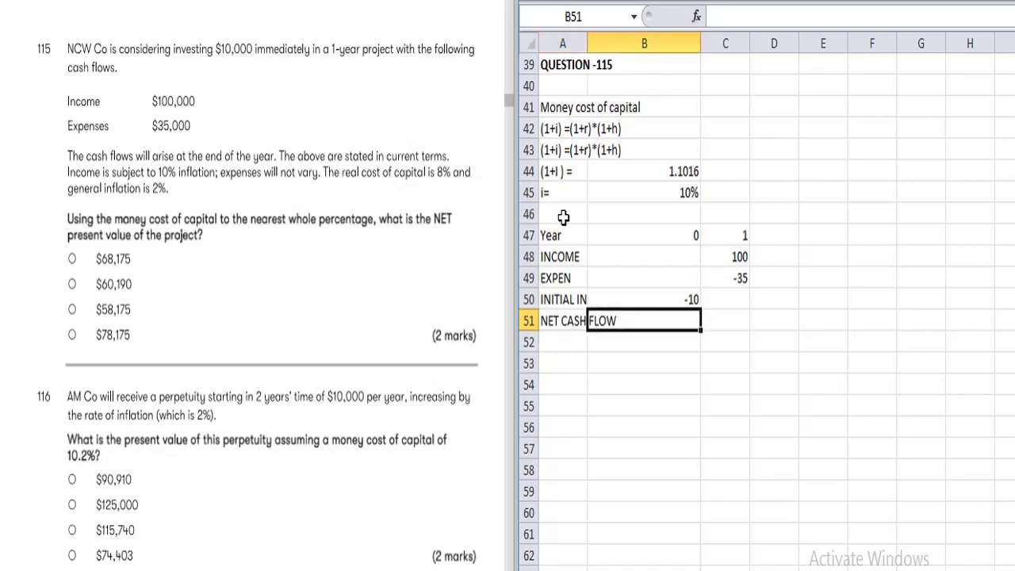
Total the year 0 cash flows in B51 with =SUM(B48:B50) and copy the formula to C51 for year 1
{"action": "type", "text": "=SUM"}
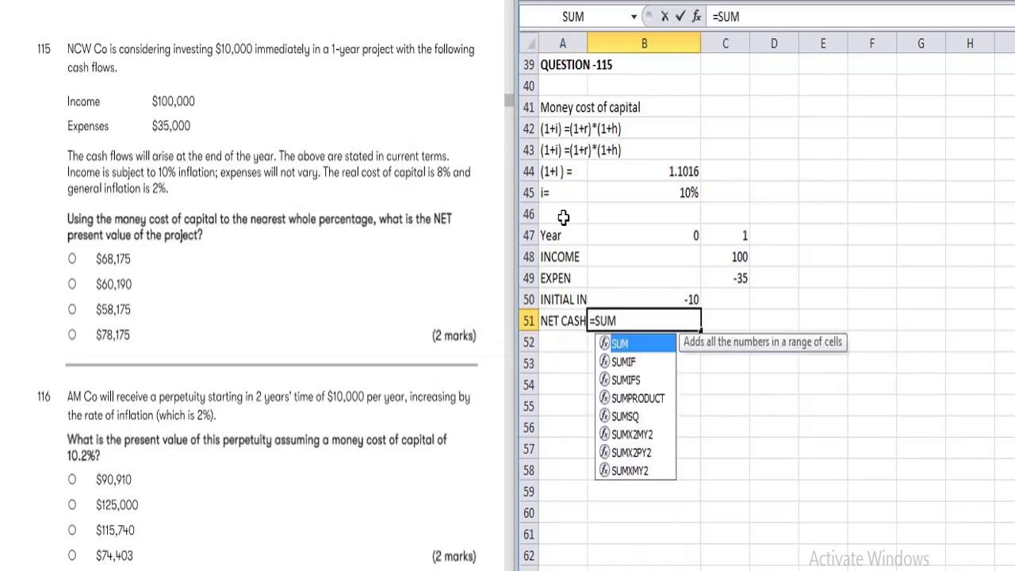
{"action": "type", "text": "("}
{"action": "key", "text": "Up"}
{"action": "key", "text": "Up"}
{"action": "key", "text": "Up"}
{"action": "key", "text": "Up"}
{"action": "key", "text": "Down"}
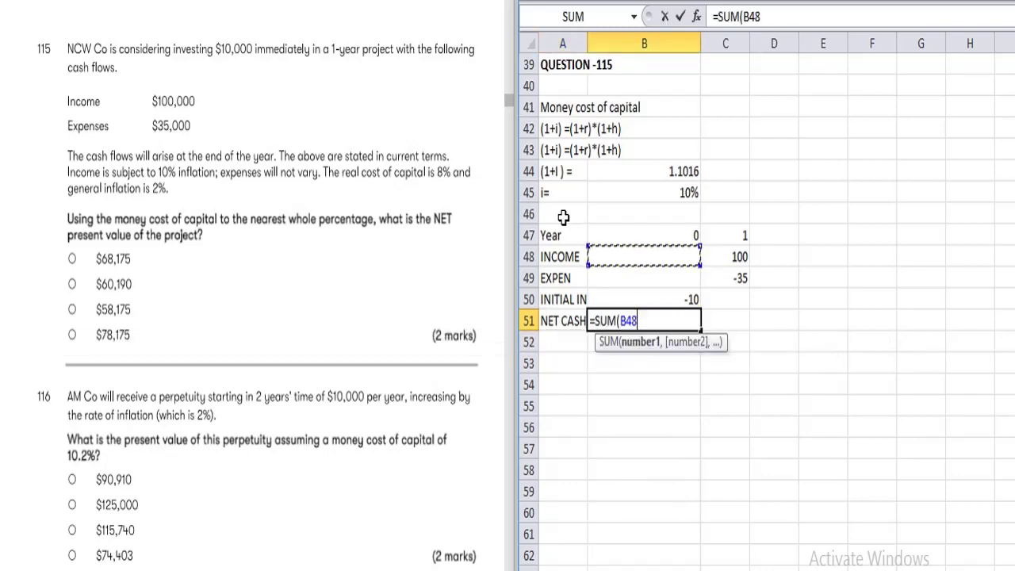
{"action": "key", "text": "shift+Down"}
{"action": "key", "text": "shift+Down"}
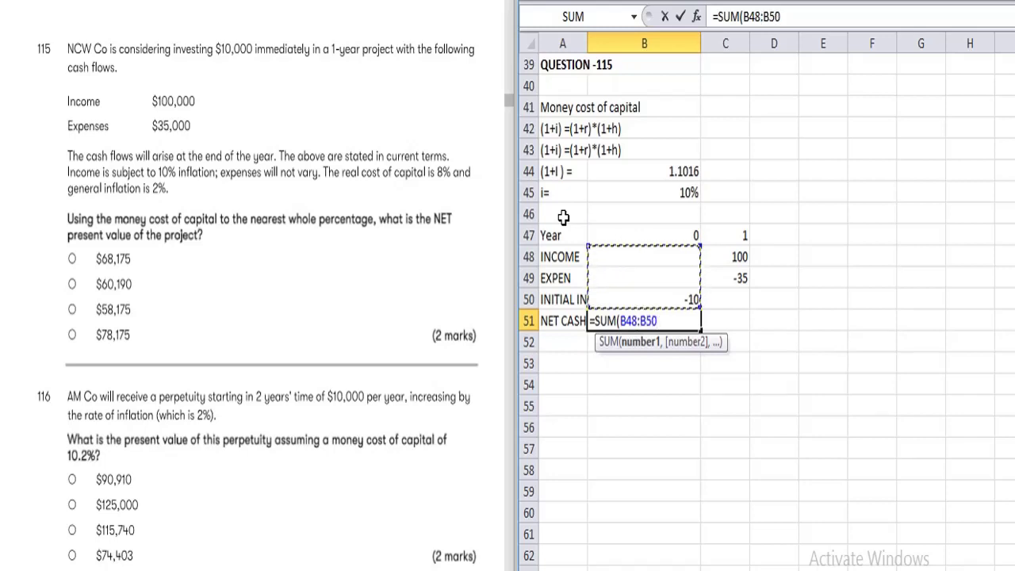
{"action": "key", "text": "Tab"}
{"action": "key", "text": "Left"}
{"action": "key", "text": "ctrl+c"}
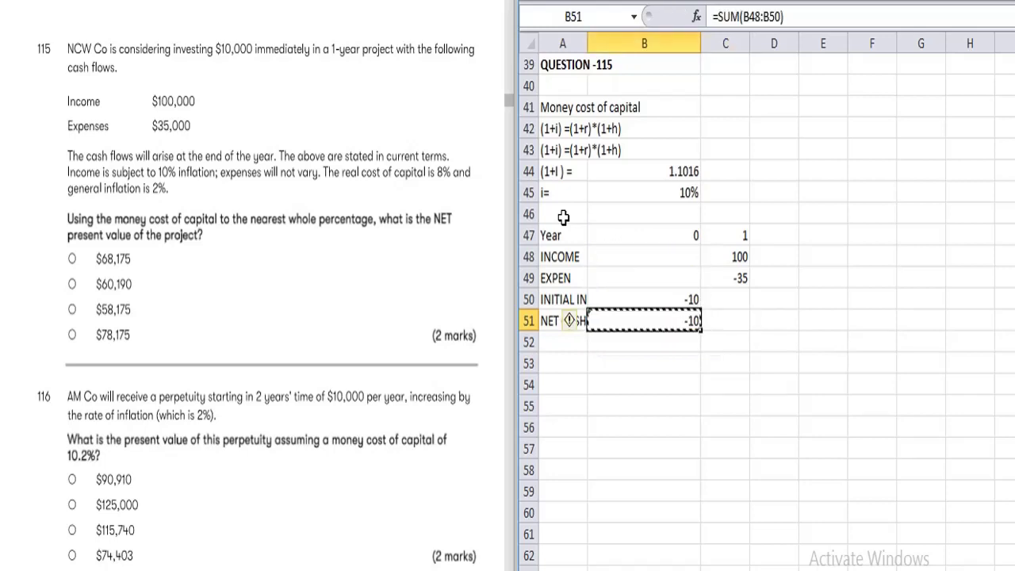
{"action": "key", "text": "Right"}
{"action": "key", "text": "ctrl+v"}
Add the label "NPV =" in A53
{"action": "key", "text": "Down"}
{"action": "key", "text": "Left"}
{"action": "key", "text": "Left"}
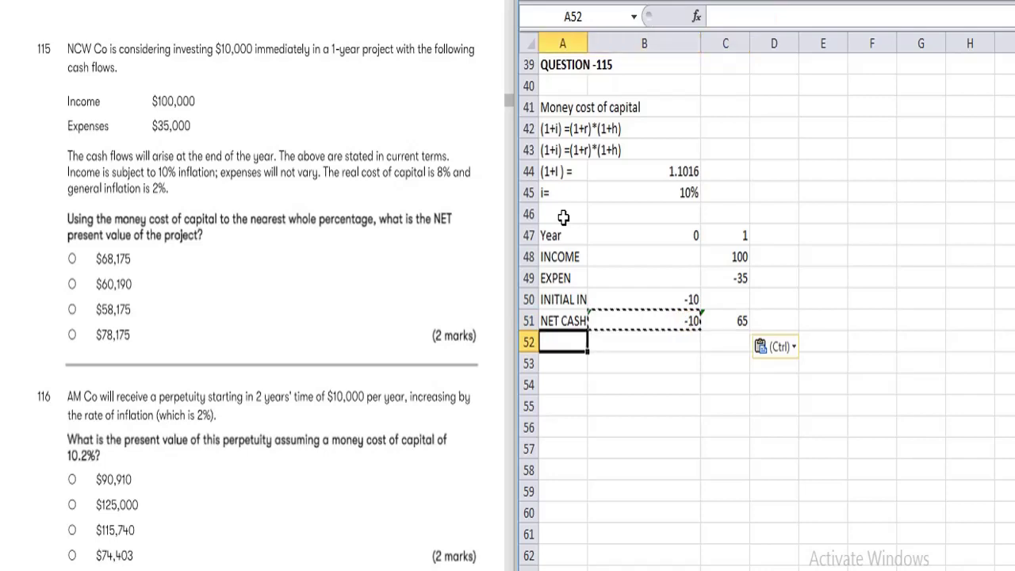
{"action": "key", "text": "Down"}
{"action": "type", "text": "NPV ="}
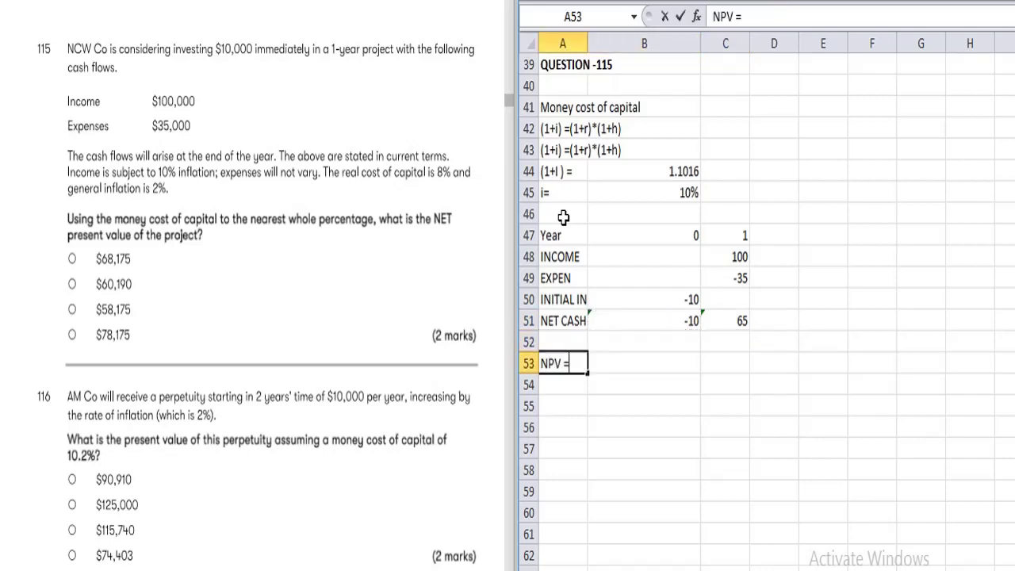
{"action": "key", "text": "Tab"}
Calculate the NPV in B53 with =B51+NPV(B45,C51:C51) and format it as a number with two decimals
{"action": "type", "text": "="}
{"action": "key", "text": "Up"}
{"action": "key", "text": "Up"}
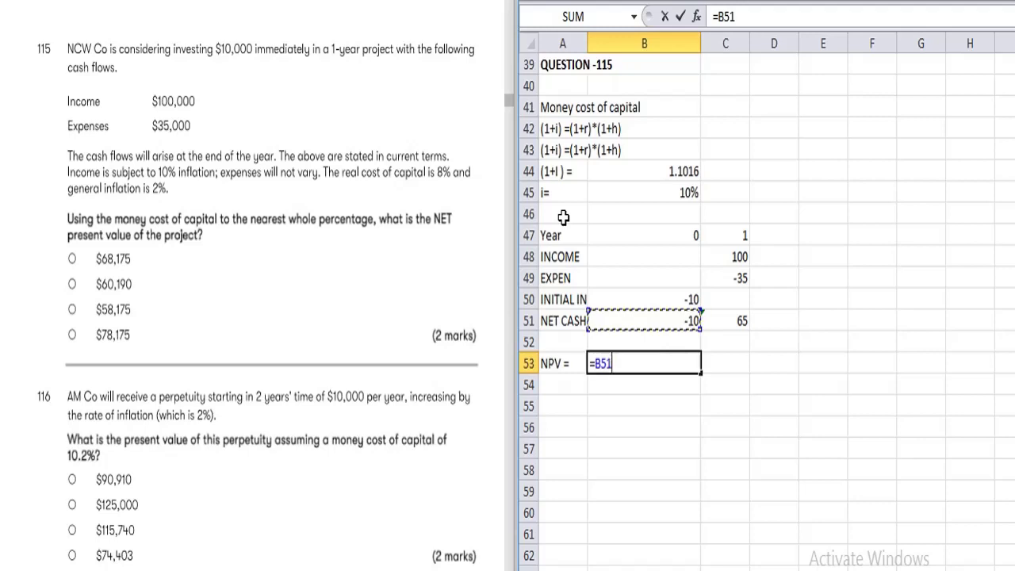
{"action": "type", "text": "+NPV("}
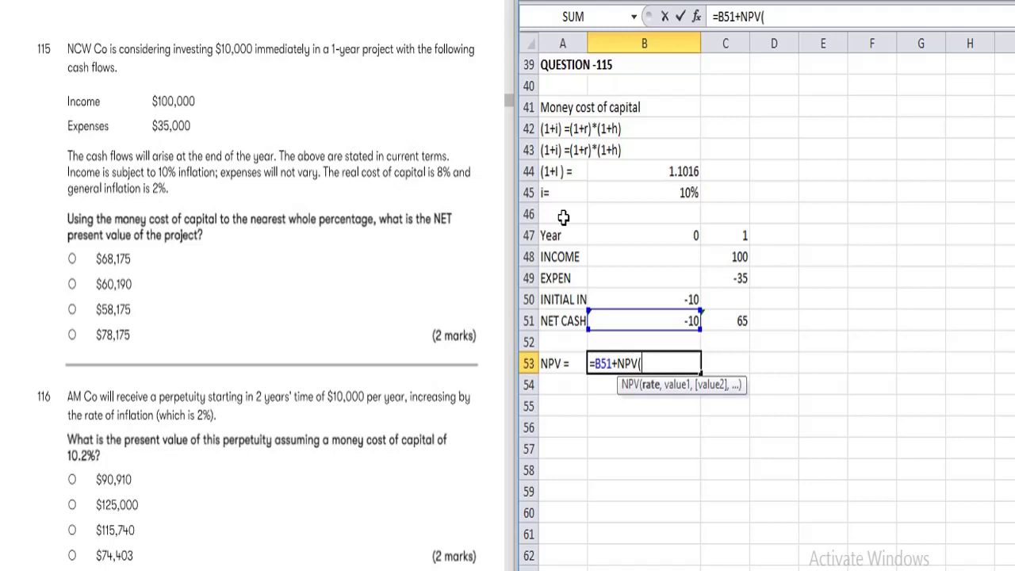
{"action": "key", "text": "Up"}
{"action": "key", "text": "Up"}
{"action": "key", "text": "Up"}
{"action": "key", "text": "Up"}
{"action": "key", "text": "Up"}
{"action": "key", "text": "Up"}
{"action": "key", "text": "Up"}
{"action": "key", "text": "Up"}
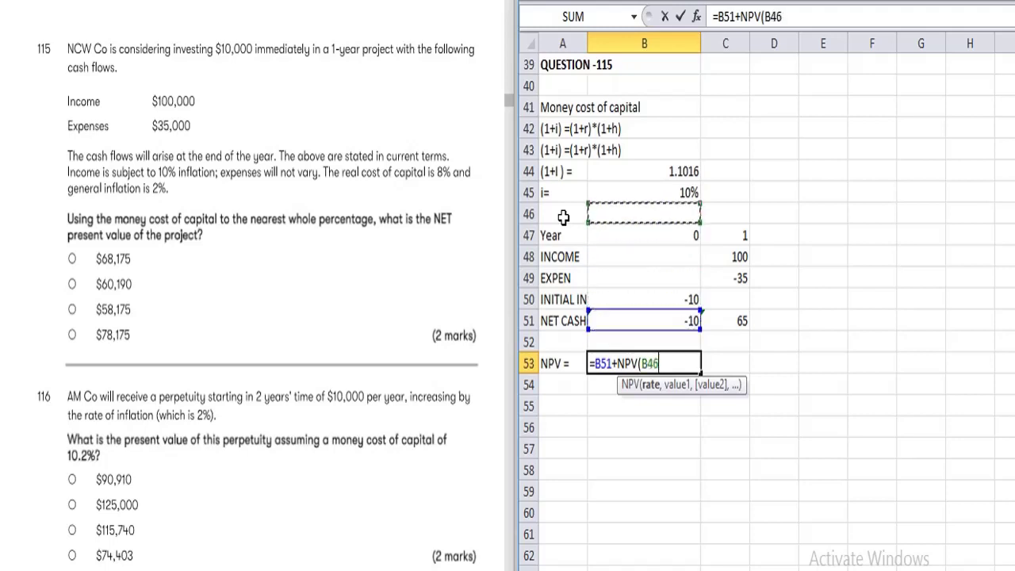
{"action": "type", "text": ","}
{"action": "key", "text": "Up"}
{"action": "key", "text": "Up"}
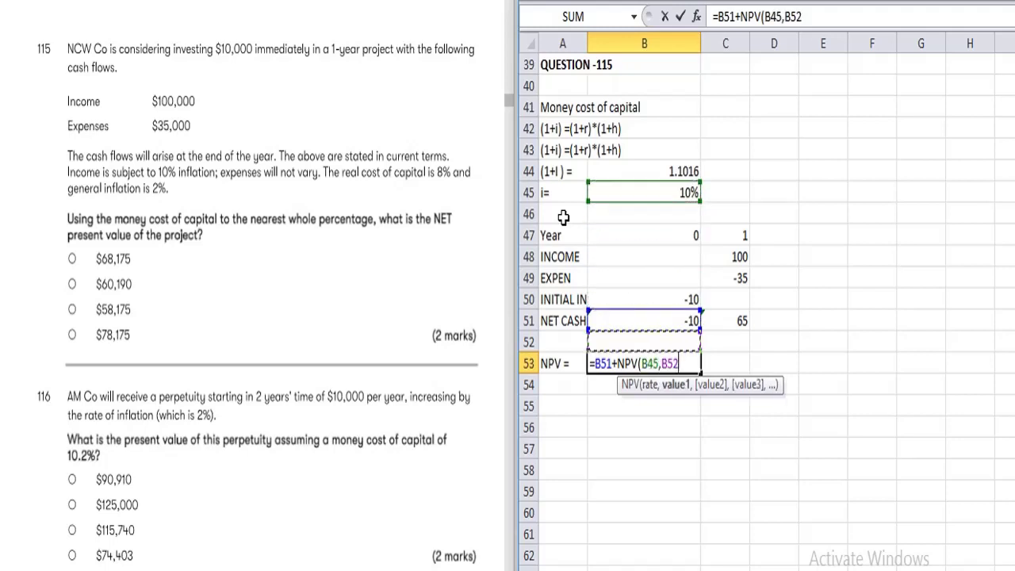
{"action": "key", "text": "Right"}
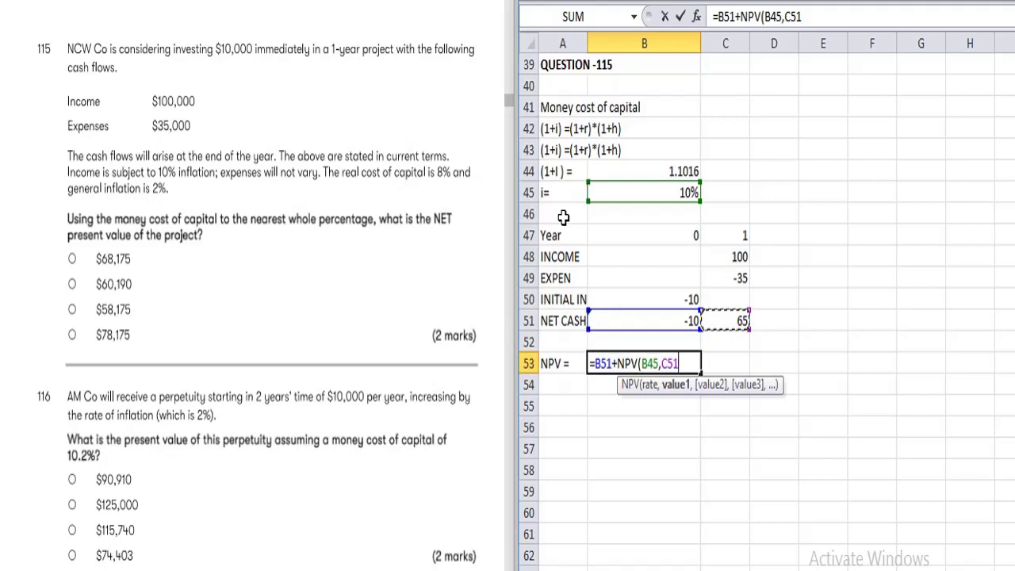
{"action": "type", "text": ":C51)"}
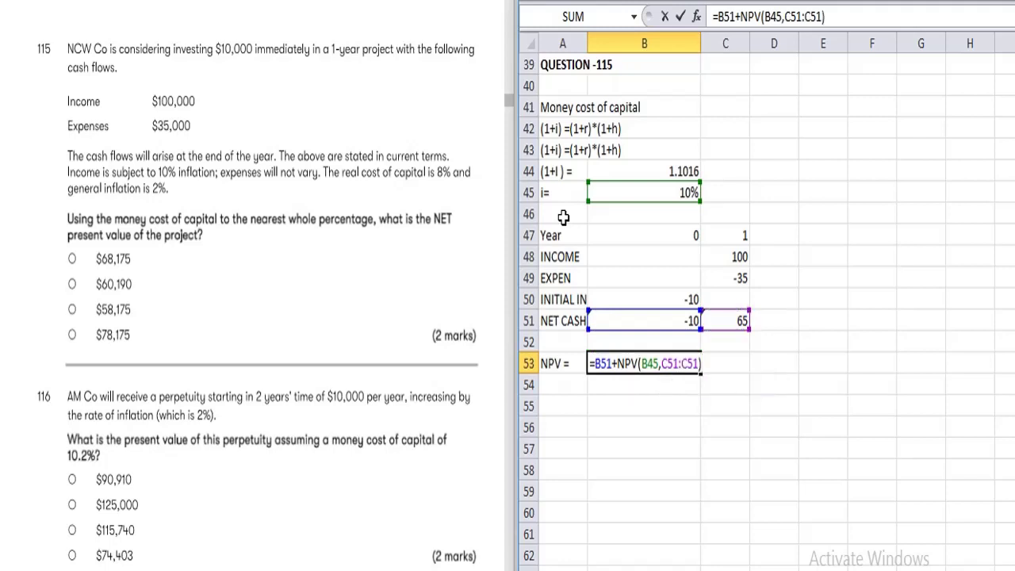
{"action": "key", "text": "ctrl+Return"}
{"action": "key", "text": "Return"}
{"action": "key", "text": "Up"}
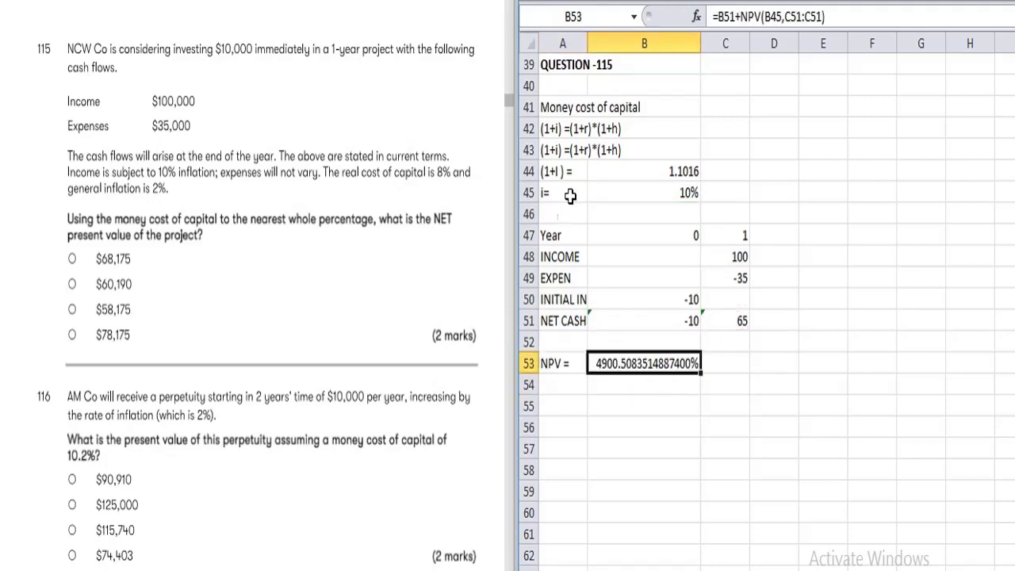
{"action": "key", "text": "ctrl+shift+1"}
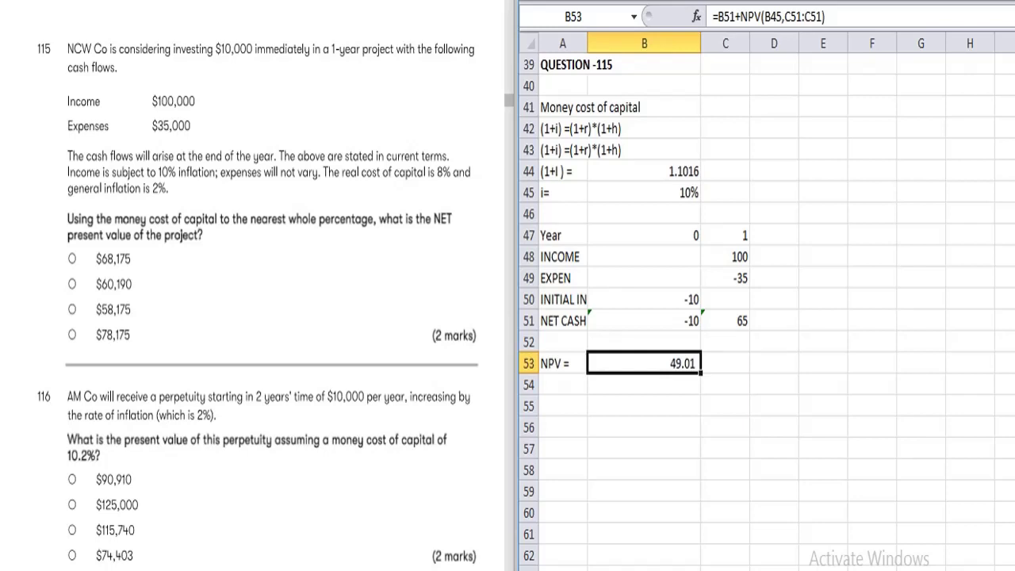
Inflate the year 1 income in C48 by 10% using =100*(1+10%), as the cash flows are stated in current terms
{"action": "left_click", "coordinate": [736, 262]}
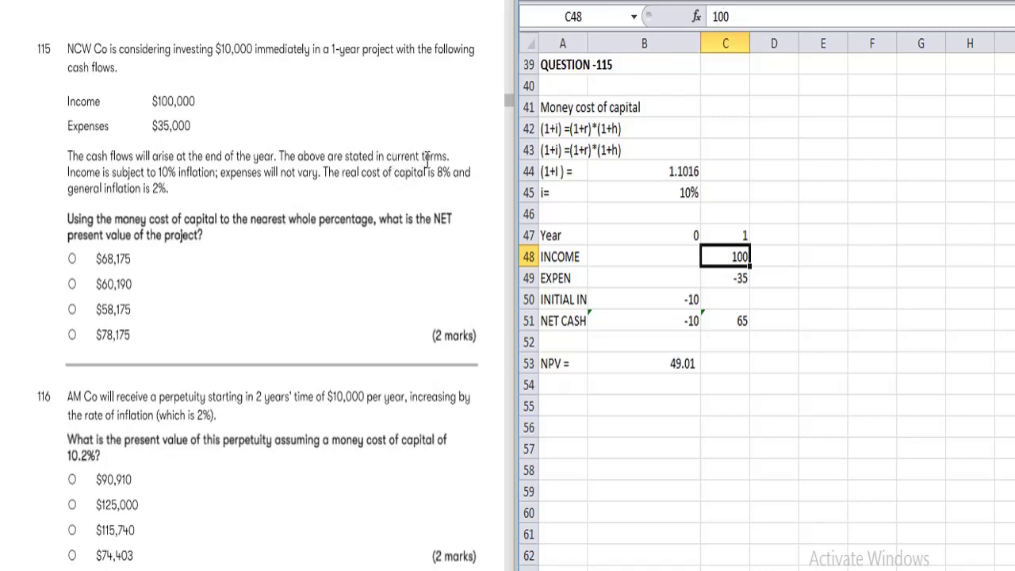
{"action": "left_click_drag", "start_coordinate": [379, 161], "coordinate": [426, 159]}
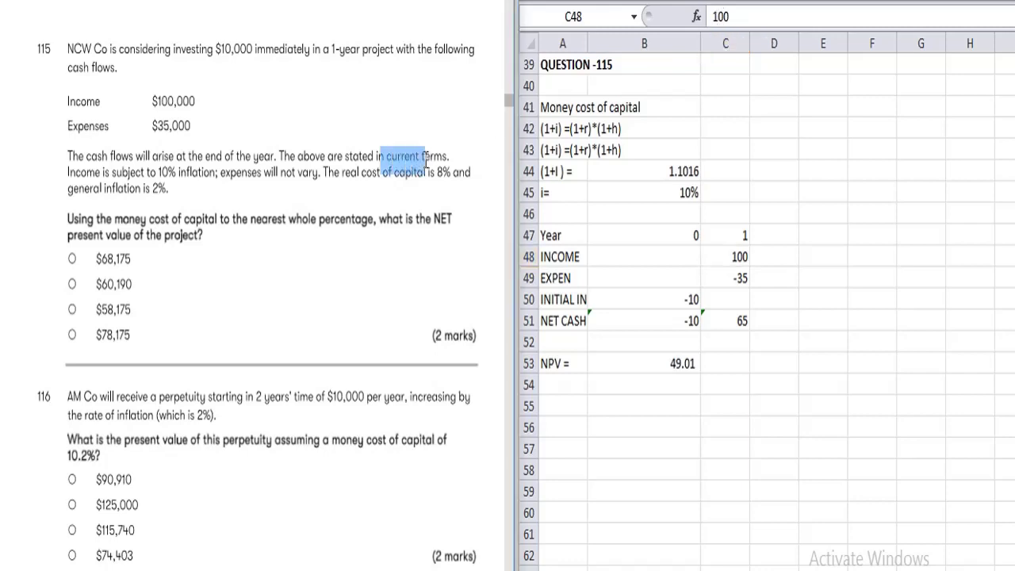
{"action": "left_click", "coordinate": [389, 213]}
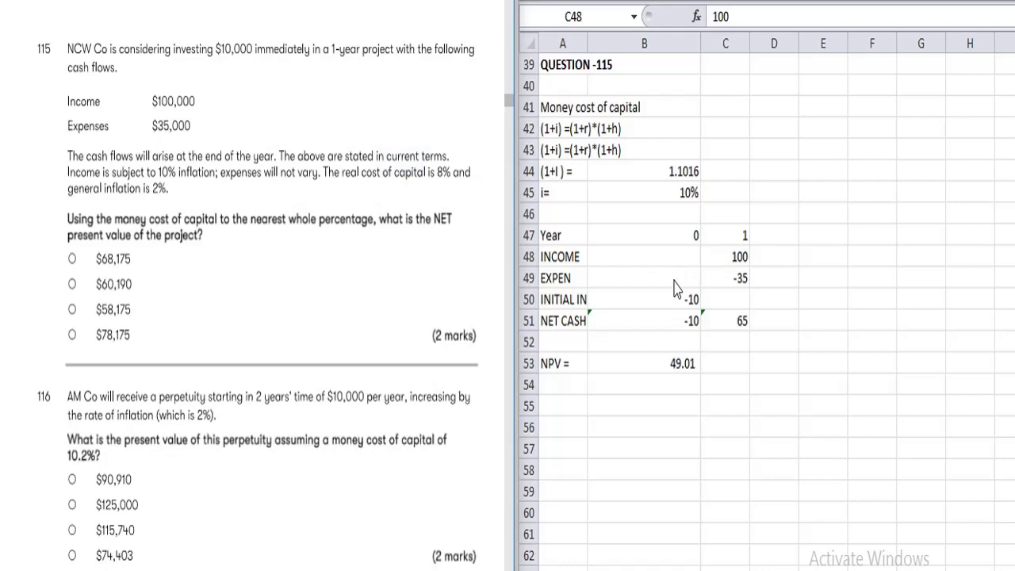
{"action": "left_click", "coordinate": [722, 254]}
{"action": "left_click", "coordinate": [713, 16]}
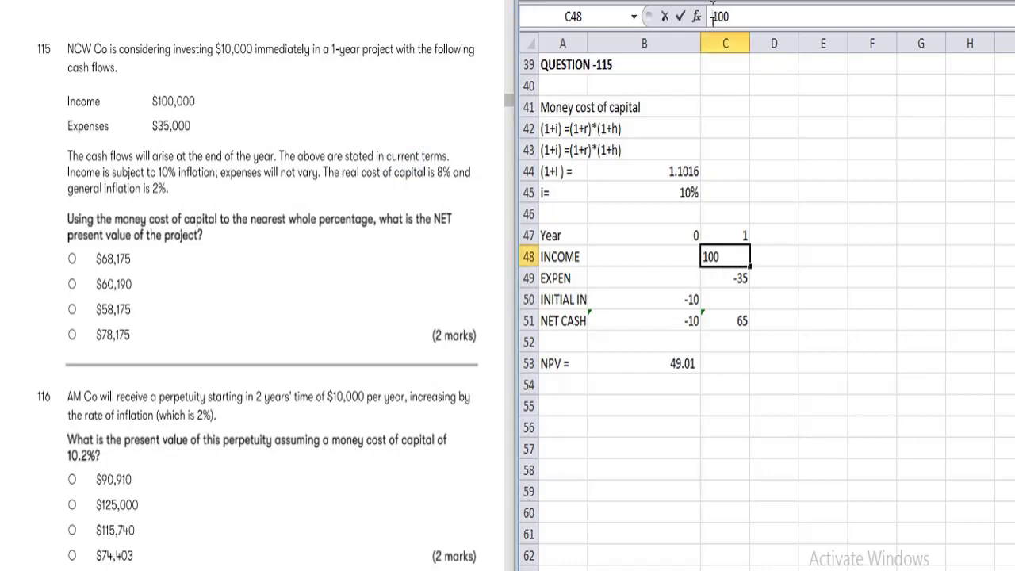
{"action": "type", "text": "="}
{"action": "key", "text": "End"}
{"action": "type", "text": "*("}
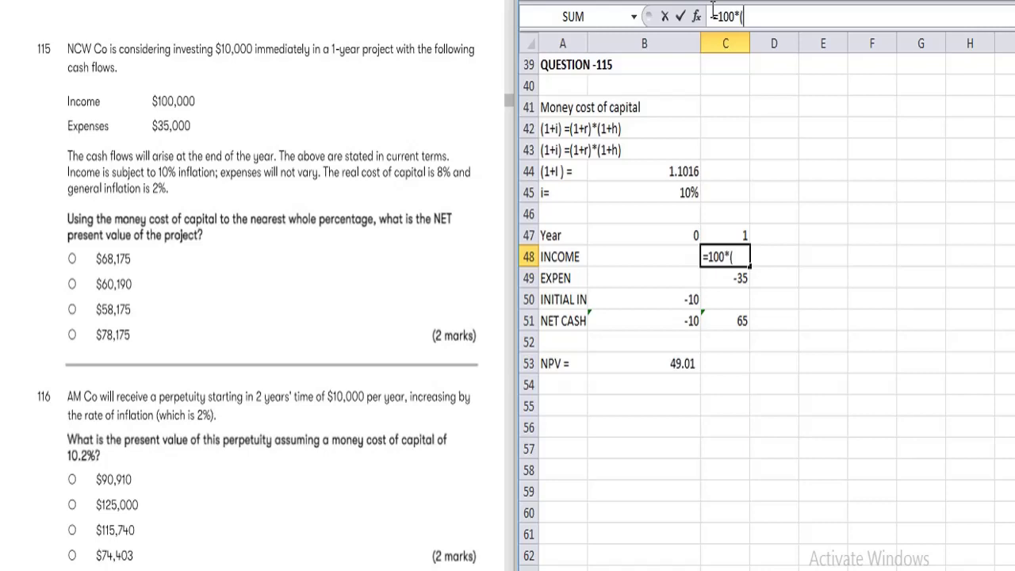
{"action": "type", "text": "1+10%"}
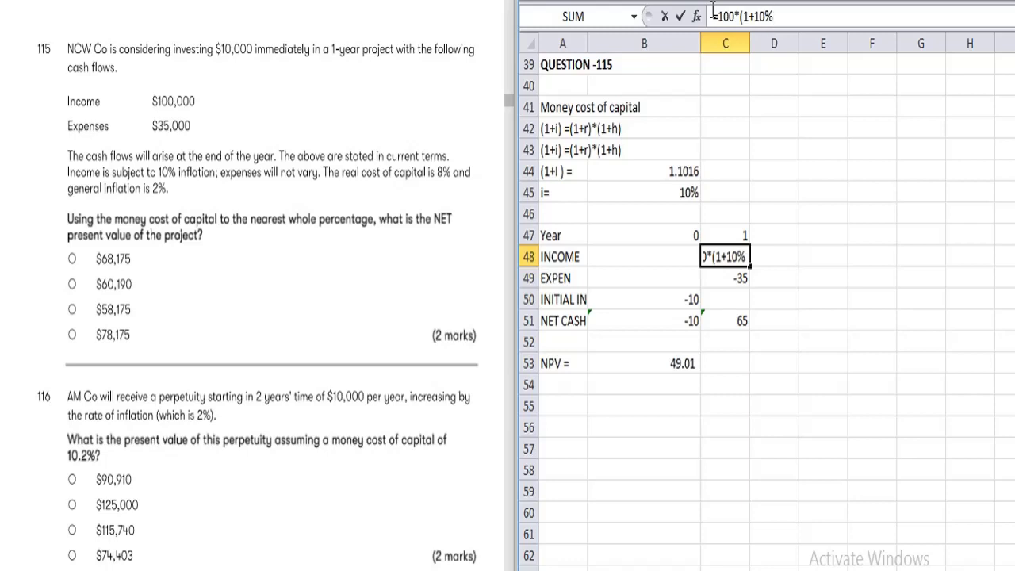
{"action": "type", "text": ")"}
{"action": "key", "text": "Return"}
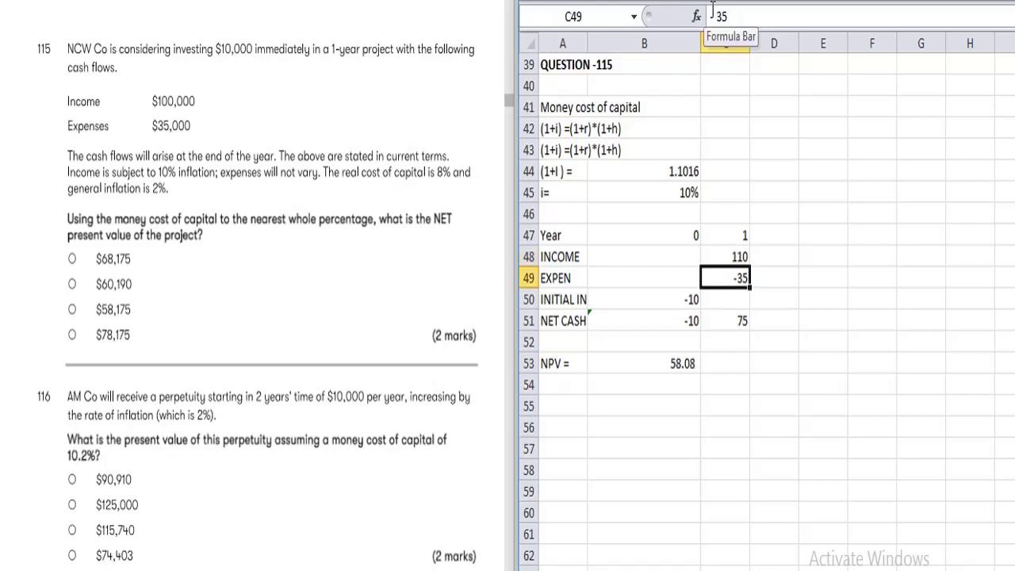
{"action": "left_click", "coordinate": [729, 16]}
{"action": "type", "text": "*"}
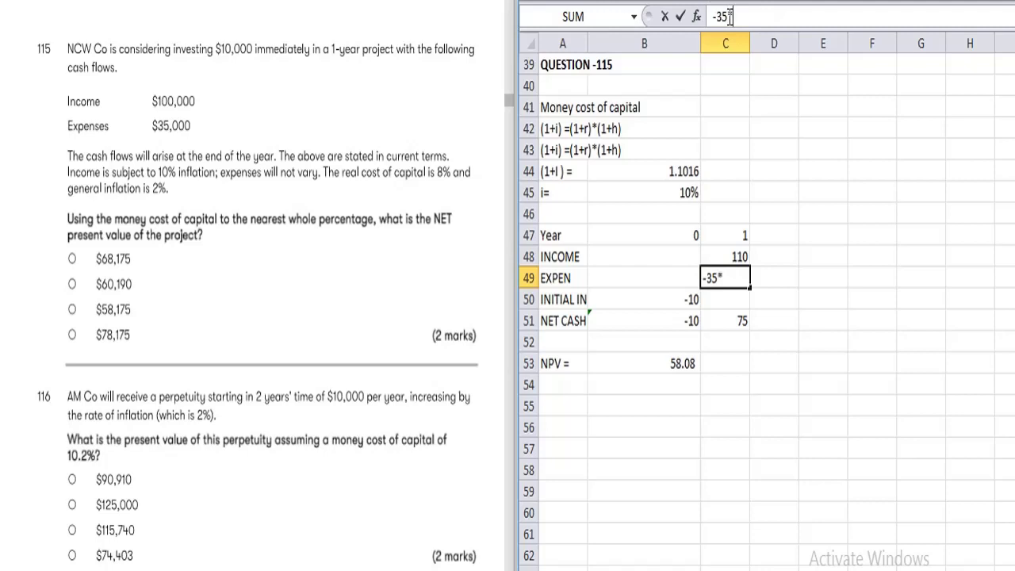
{"action": "key", "text": "BackSpace"}
{"action": "key", "text": "Return"}
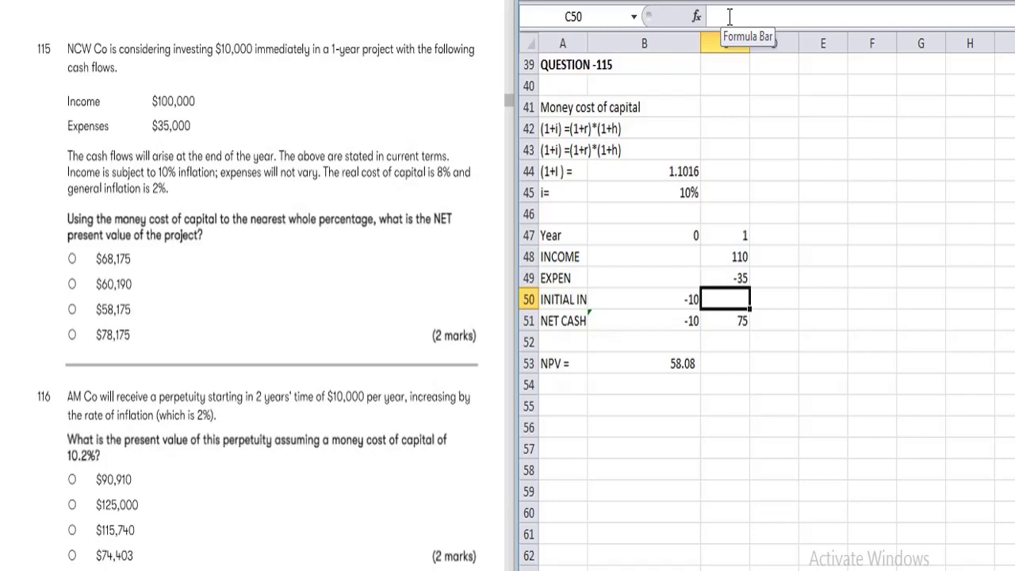
Review the NPV result and formula in B53 and bring question 116 into view in the question document
{"action": "key", "text": "Left"}
{"action": "key", "text": "Down"}
{"action": "key", "text": "Down"}
{"action": "key", "text": "Down"}
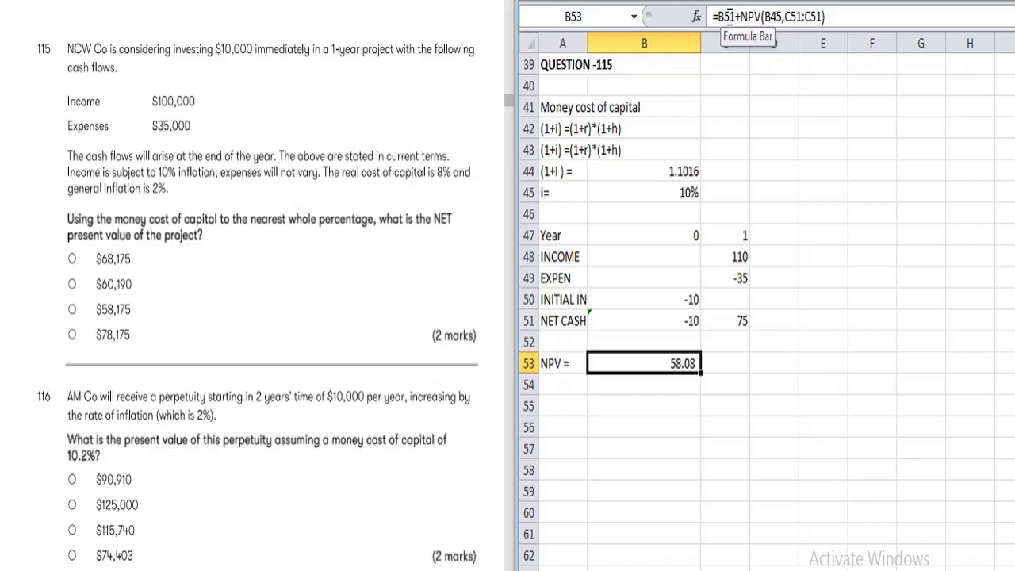
{"action": "left_click", "coordinate": [281, 143]}
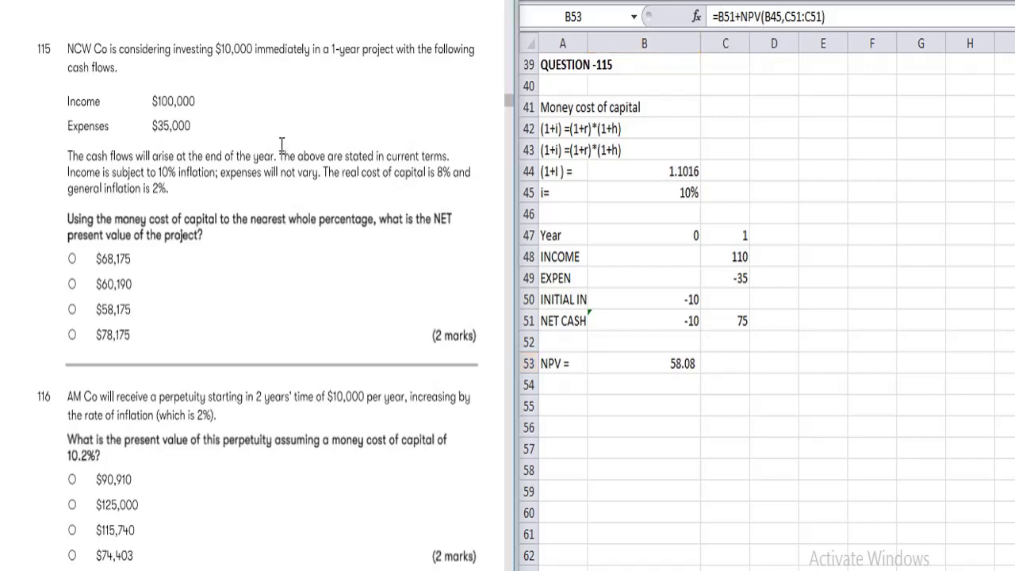
{"action": "scroll", "coordinate": [281, 145], "scroll_direction": "down", "scroll_amount": 3}
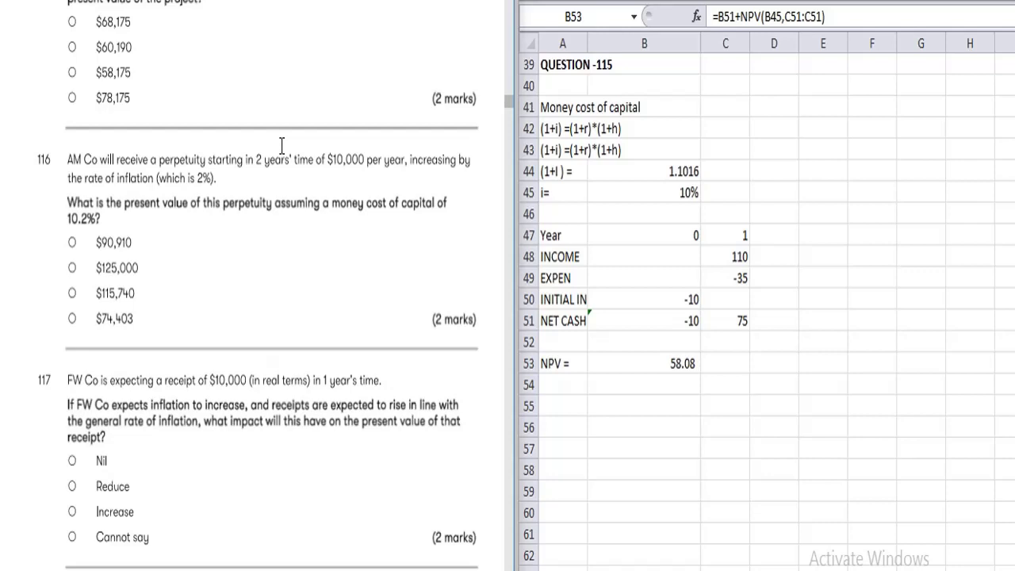
{"action": "left_click", "coordinate": [566, 70]}
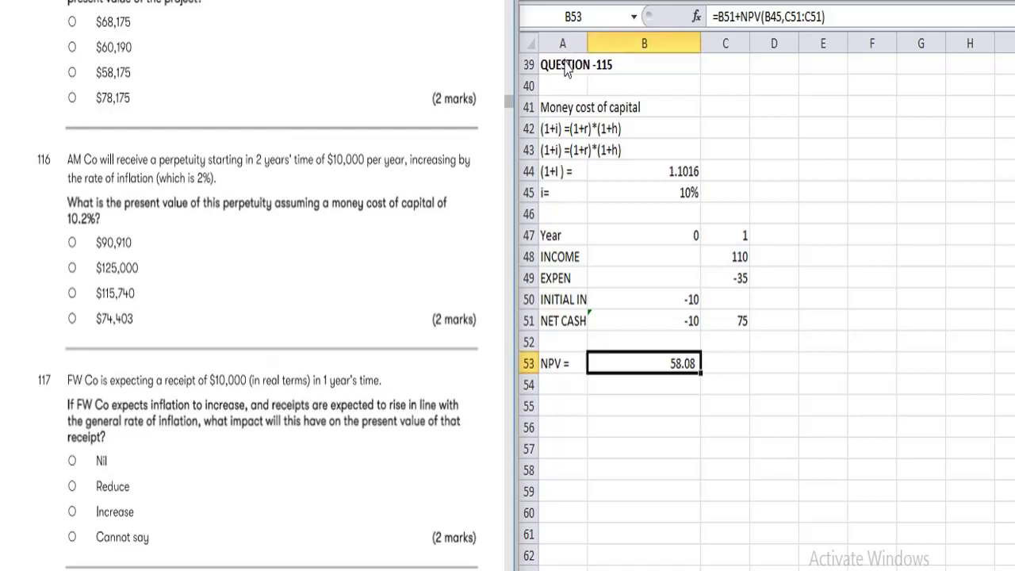
{"action": "key", "text": "F2"}
{"action": "key", "text": "Return"}
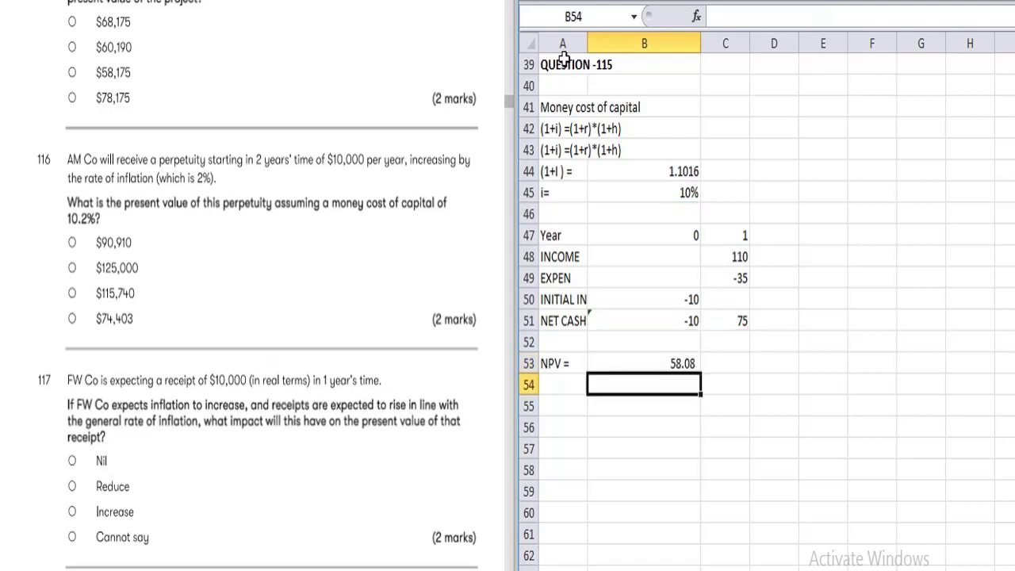
{"action": "left_click", "coordinate": [564, 65]}
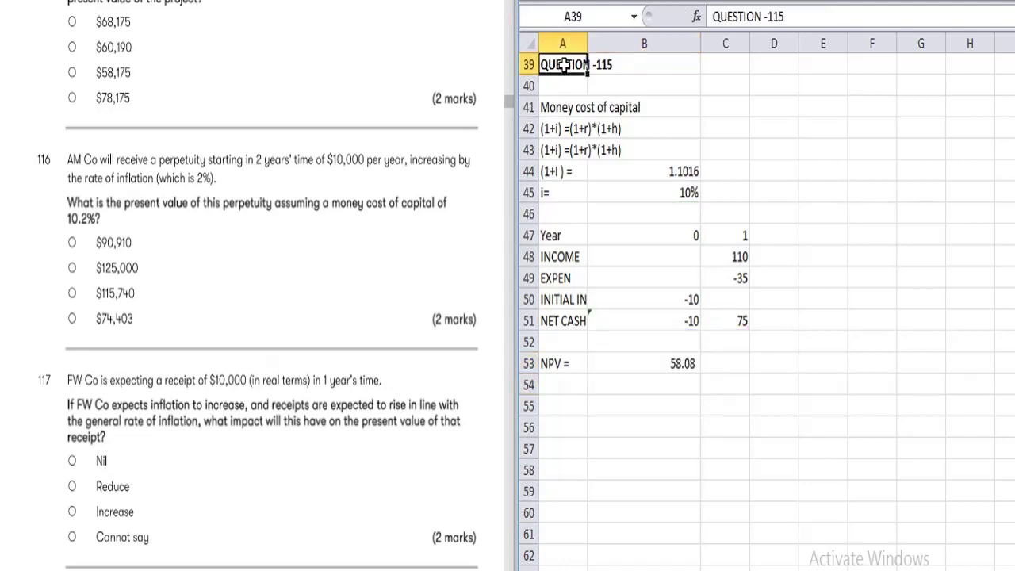
{"action": "type", "text": "c"}
{"action": "key", "text": "Return"}
{"action": "key", "text": "Down"}
{"action": "key", "text": "Down"}
{"action": "key", "text": "Down"}
{"action": "key", "text": "Down"}
{"action": "key", "text": "Down"}
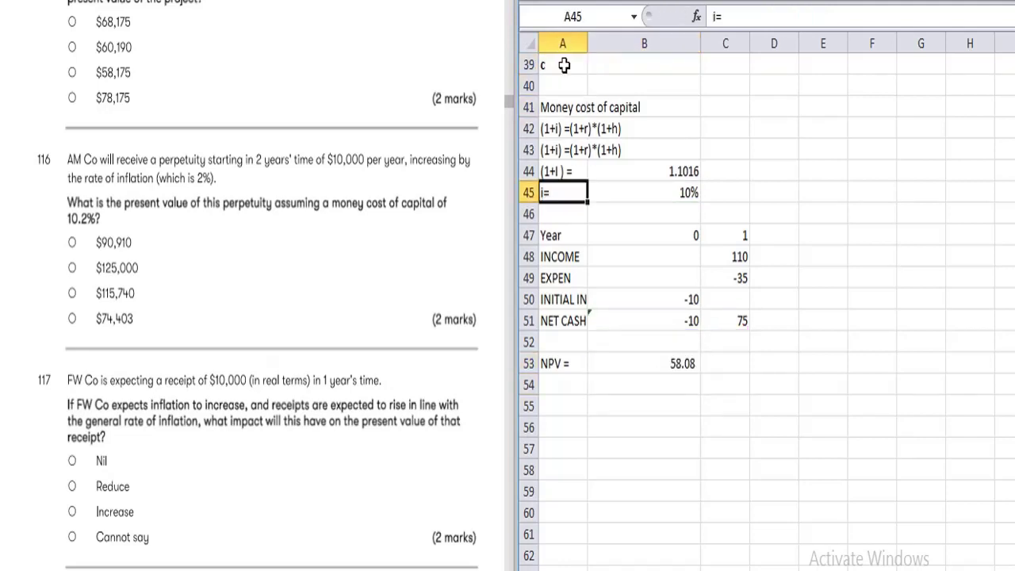
{"action": "key", "text": "ctrl+z"}
Copy the bold "QUESTION -115" heading from A39 to A55 below the NPV result
{"action": "key", "text": "ctrl+c"}
{"action": "key", "text": "Down"}
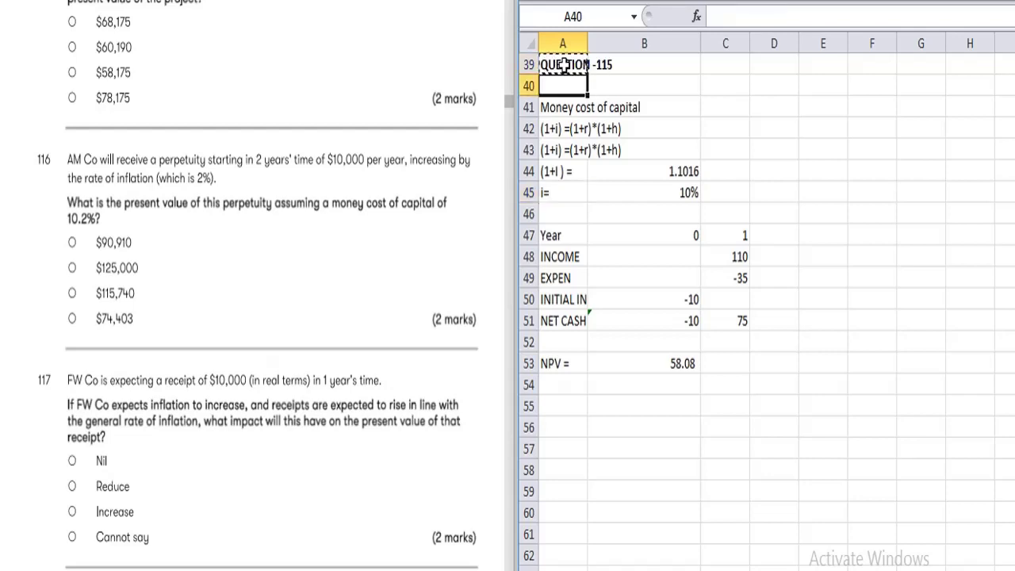
{"action": "key", "text": "Down"}
{"action": "key", "text": "Down"}
{"action": "key", "text": "Down"}
{"action": "key", "text": "Down"}
{"action": "key", "text": "Down"}
{"action": "key", "text": "Down"}
{"action": "key", "text": "Down"}
{"action": "key", "text": "Down"}
{"action": "key", "text": "Down"}
{"action": "key", "text": "Down"}
{"action": "key", "text": "Down"}
{"action": "key", "text": "Down"}
{"action": "key", "text": "Down"}
{"action": "key", "text": "Down"}
{"action": "key", "text": "Down"}
{"action": "key", "text": "ctrl+v"}
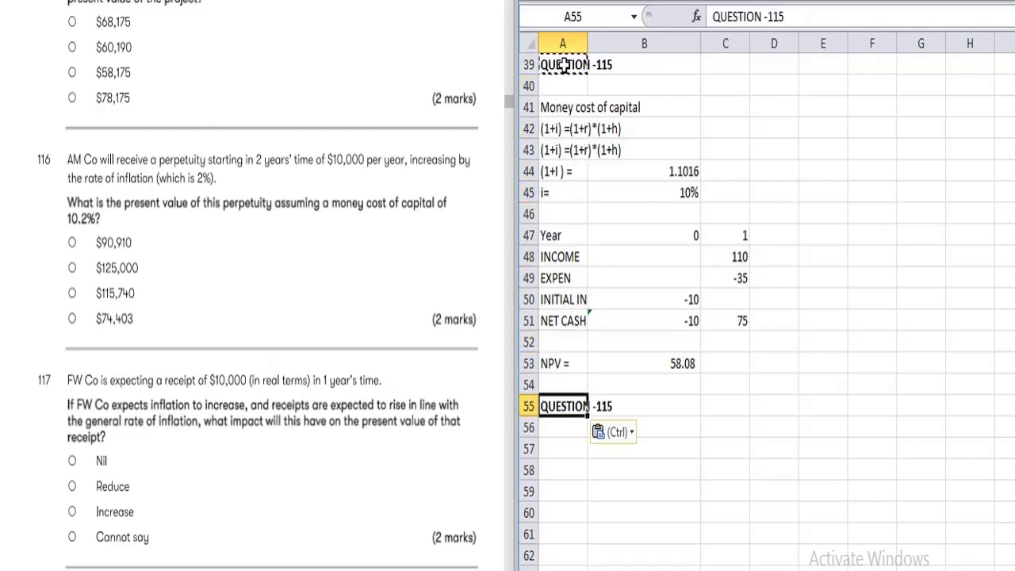
Change the copied heading in A55 to QUESTION -116
{"action": "left_click", "coordinate": [786, 16]}
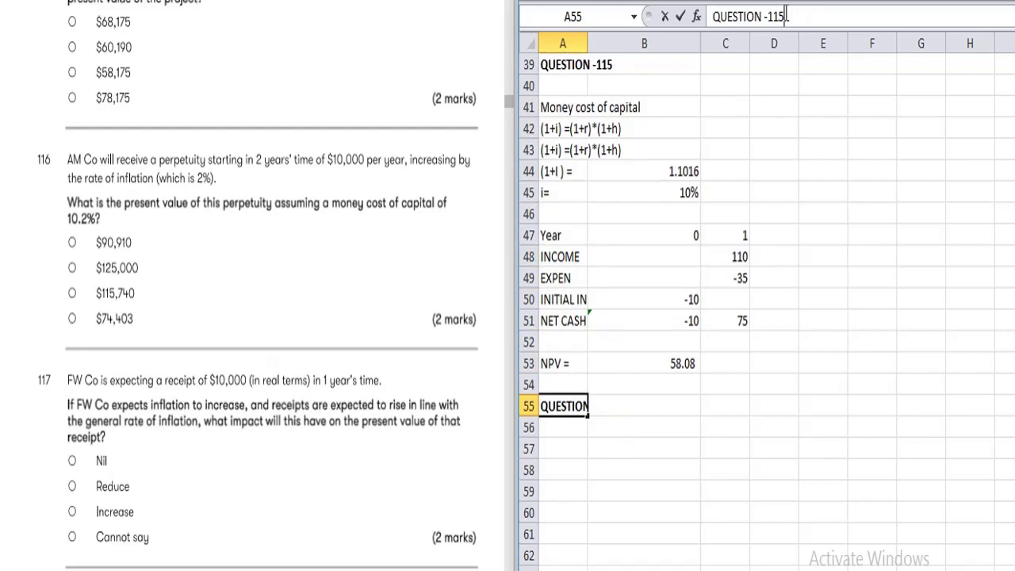
{"action": "key", "text": "BackSpace"}
{"action": "type", "text": "6"}
{"action": "key", "text": "Return"}
{"action": "key", "text": "Return"}
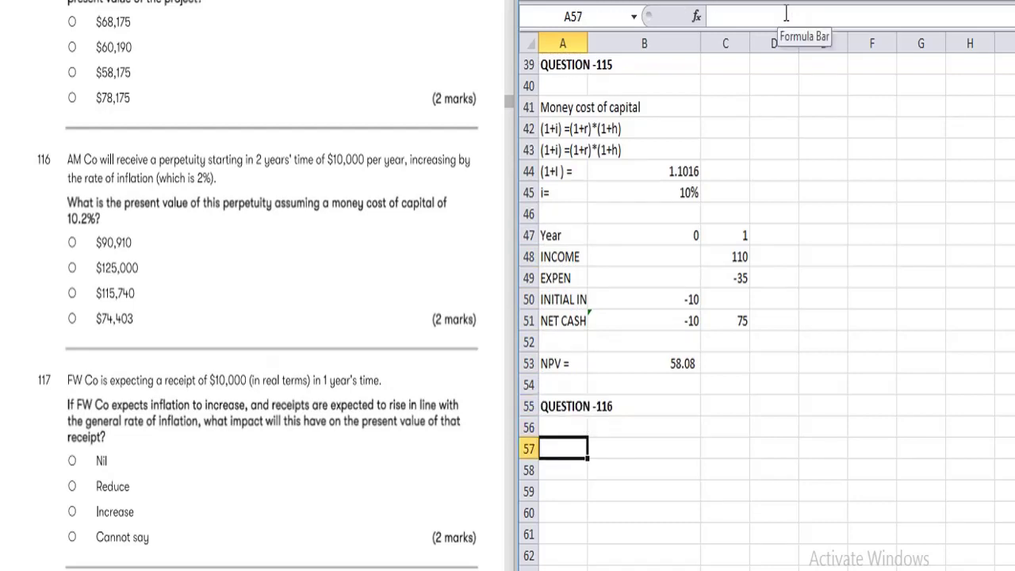
Set up a YEAR row in row 57 with years 0, 1 and 2 in columns B to D
{"action": "type", "text": "YAER"}
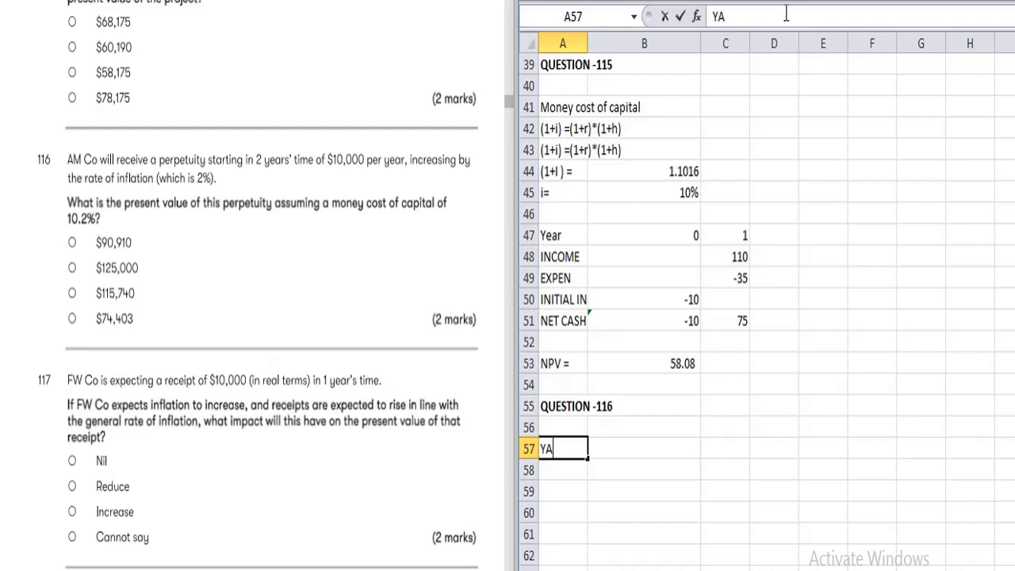
{"action": "key", "text": "BackSpace"}
{"action": "key", "text": "BackSpace"}
{"action": "key", "text": "BackSpace"}
{"action": "type", "text": "EAR"}
{"action": "key", "text": "Tab"}
{"action": "type", "text": "0"}
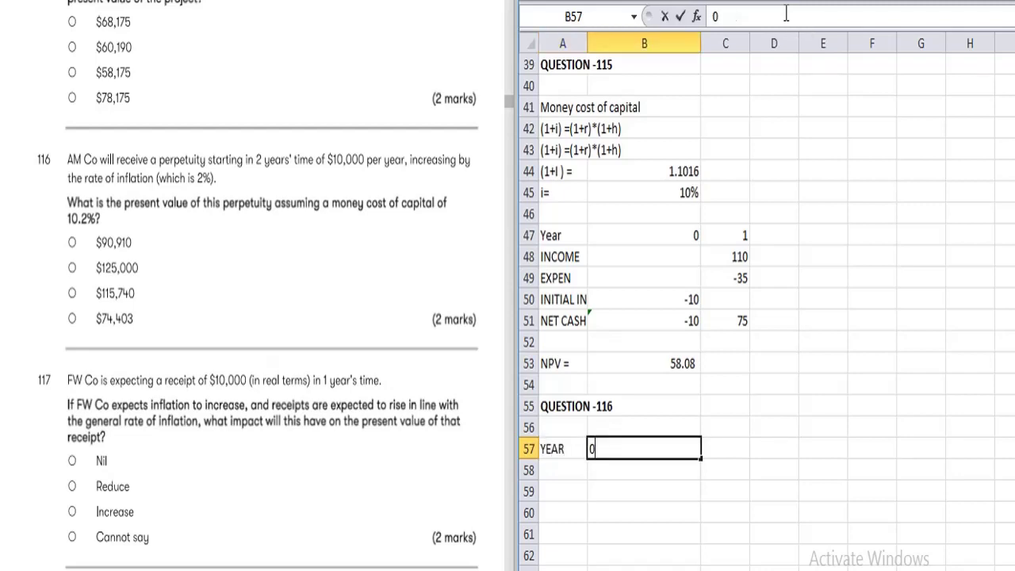
{"action": "key", "text": "Tab"}
{"action": "type", "text": "1"}
{"action": "key", "text": "Tab"}
{"action": "type", "text": "2"}
{"action": "key", "text": "Down"}
{"action": "key", "text": "Home"}
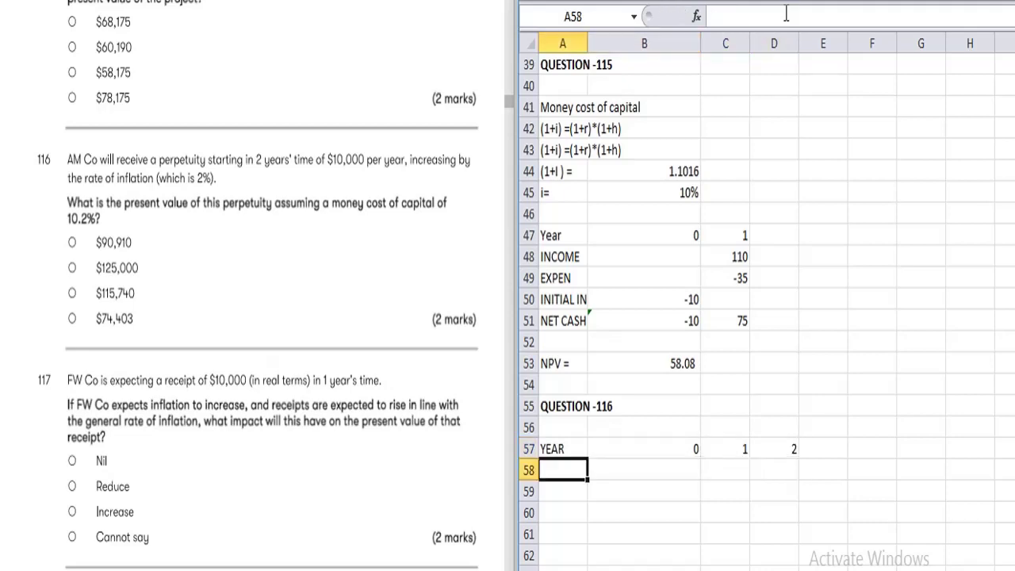
Add a CF row in row 58 with the perpetuity's first cash flow of 10000 under year 2
{"action": "type", "text": "CF"}
{"action": "key", "text": "Tab"}
{"action": "key", "text": "Tab"}
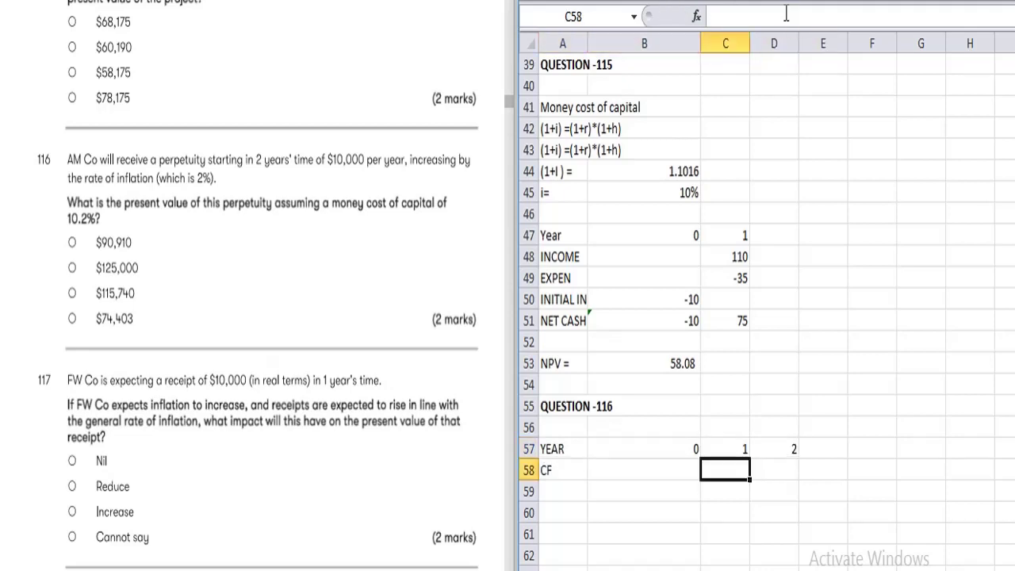
{"action": "type", "text": "10000"}
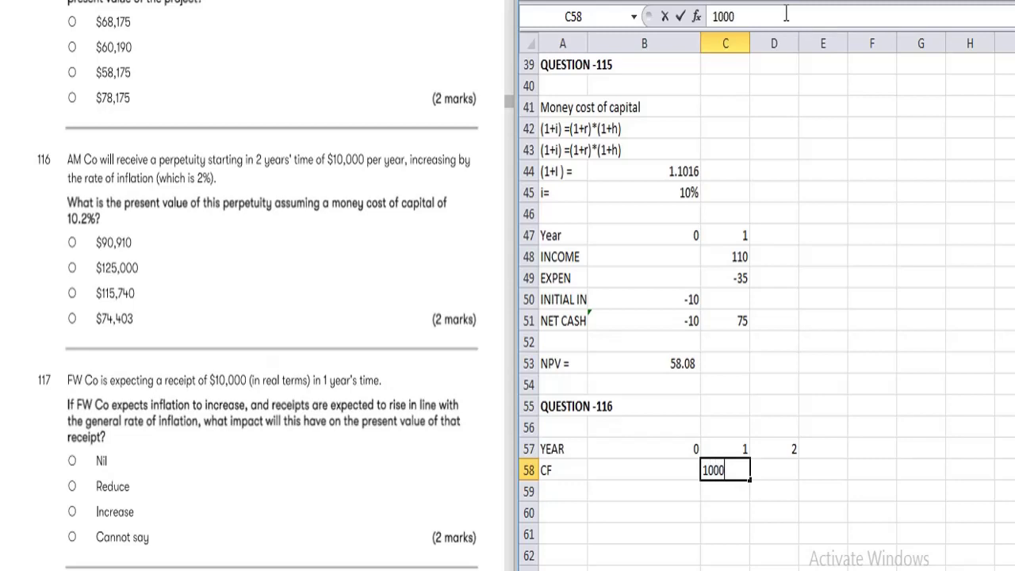
{"action": "key", "text": "BackSpace"}
{"action": "key", "text": "BackSpace"}
{"action": "key", "text": "BackSpace"}
{"action": "key", "text": "BackSpace"}
{"action": "key", "text": "BackSpace"}
{"action": "key", "text": "Tab"}
{"action": "type", "text": "10000"}
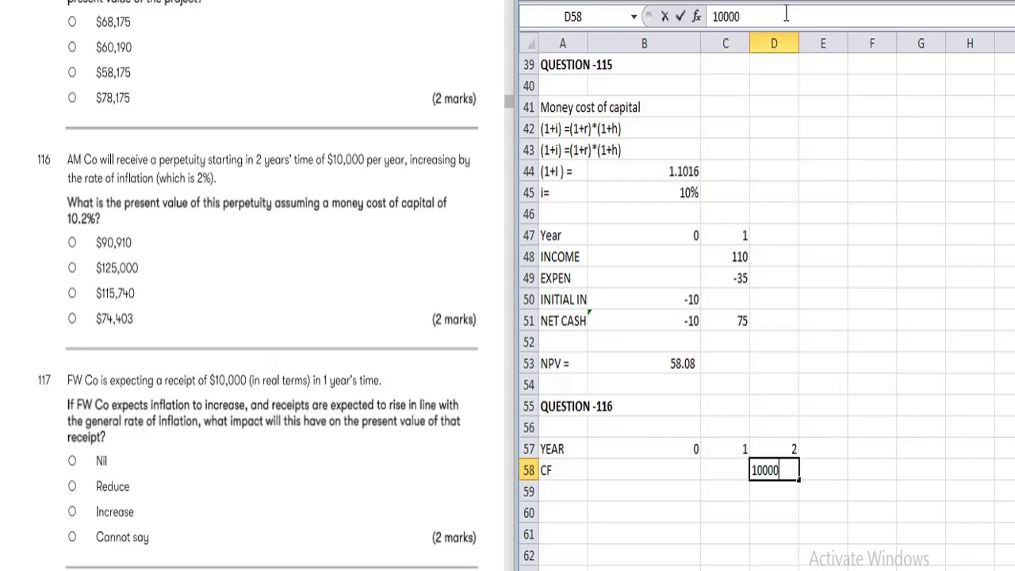
{"action": "key", "text": "Return"}
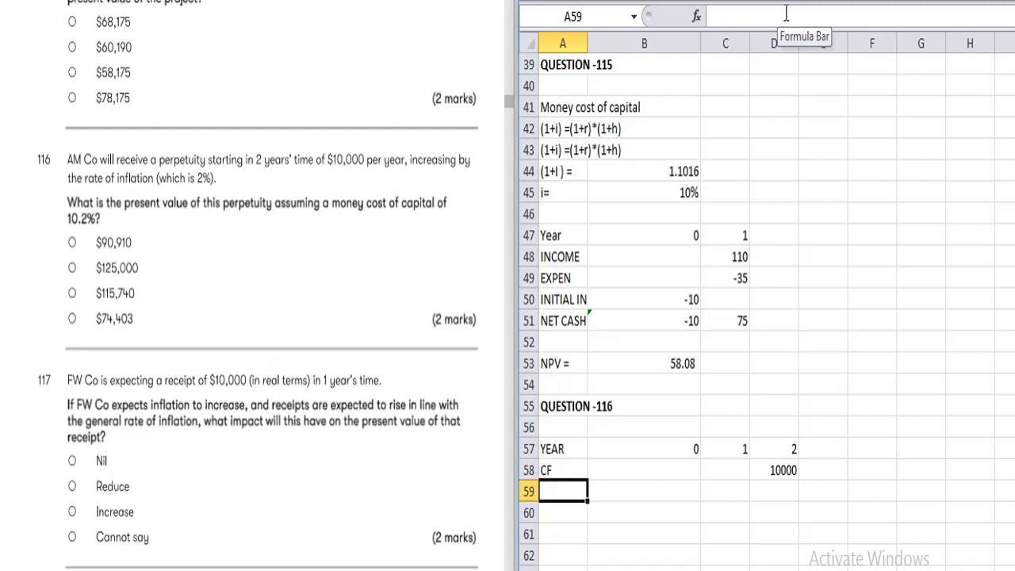
Label A60 as PV and try to start a present value formula beside it
{"action": "key", "text": "Down"}
{"action": "type", "text": "PV"}
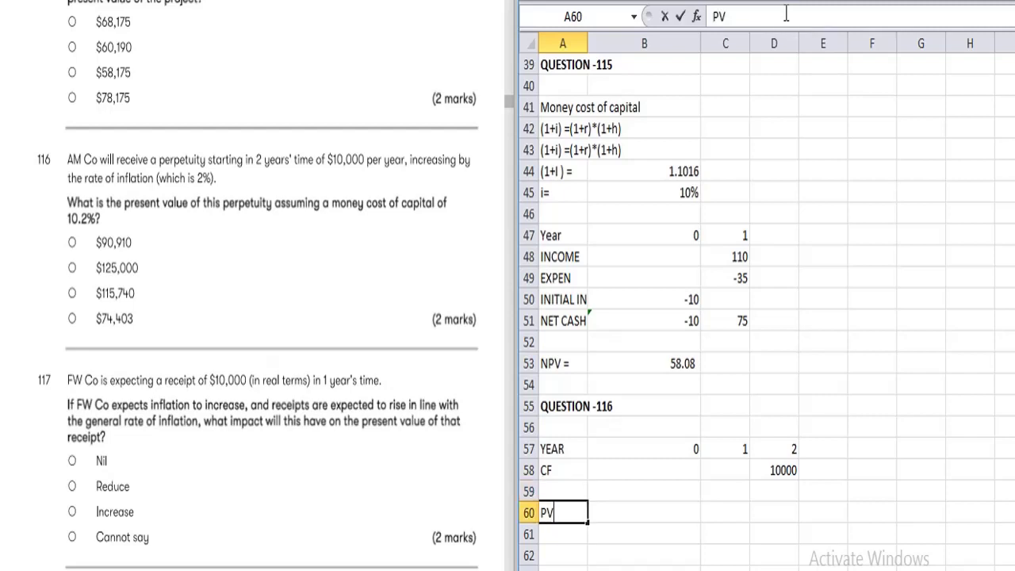
{"action": "key", "text": "Tab"}
{"action": "type", "text": "="}
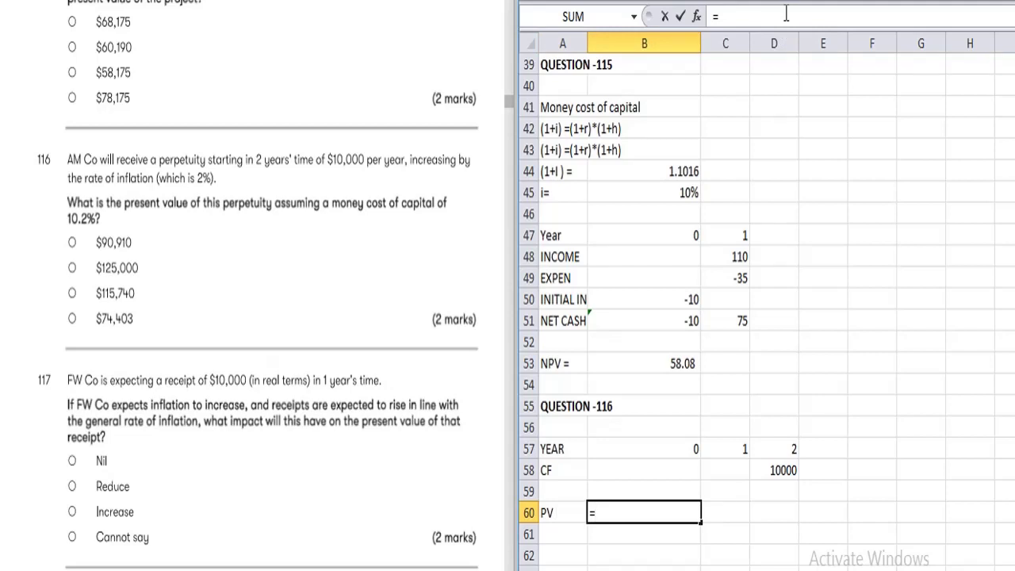
{"action": "key", "text": "Left"}
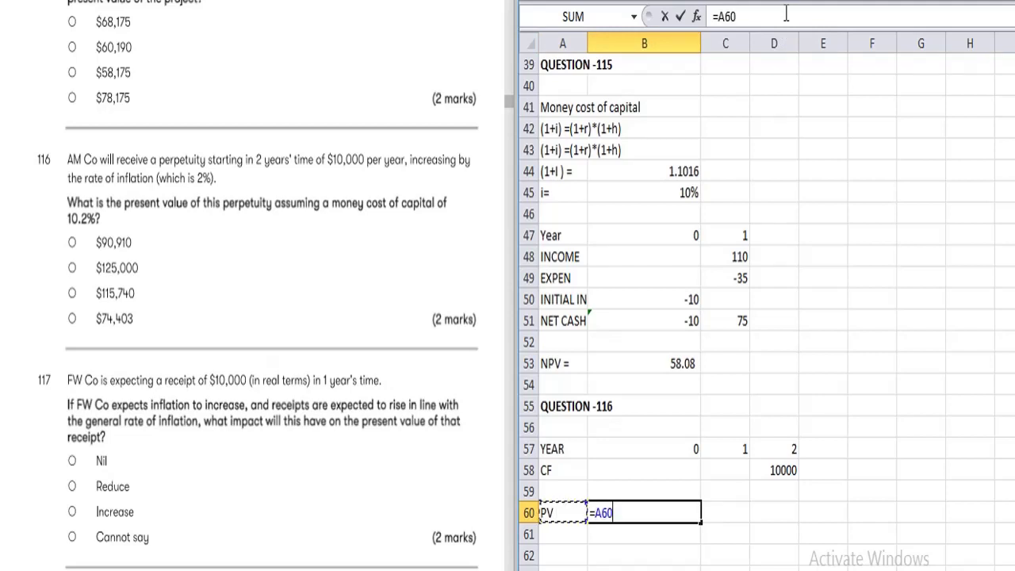
{"action": "key", "text": "Right"}
{"action": "key", "text": "BackSpace"}
{"action": "key", "text": "BackSpace"}
{"action": "key", "text": "BackSpace"}
{"action": "key", "text": "BackSpace"}
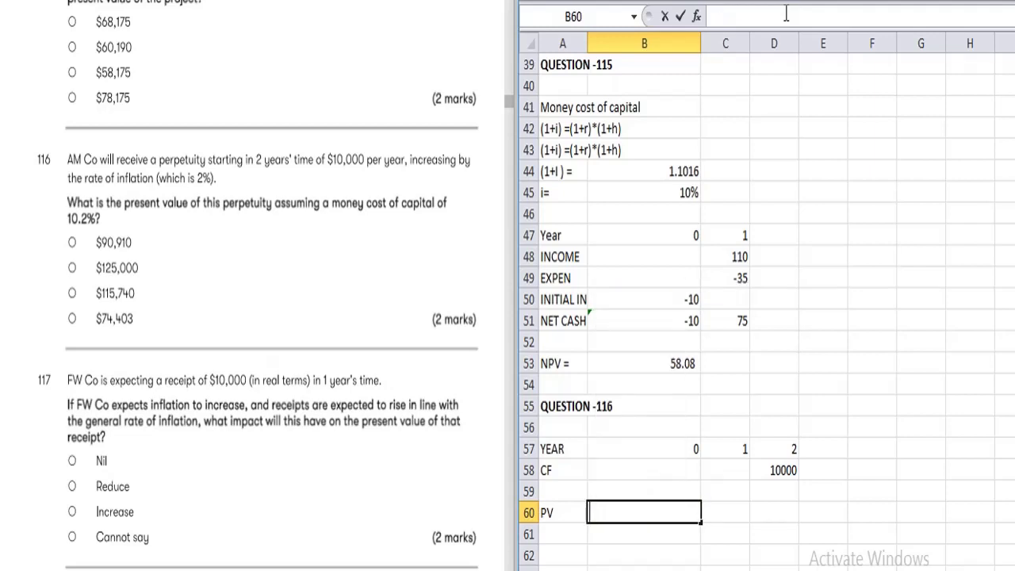
Try to multiply the 10000 year 2 cash flow in D58 by an inflation factor
{"action": "key", "text": "Up"}
{"action": "key", "text": "Right"}
{"action": "key", "text": "Right"}
{"action": "key", "text": "Up"}
{"action": "type", "text": "="}
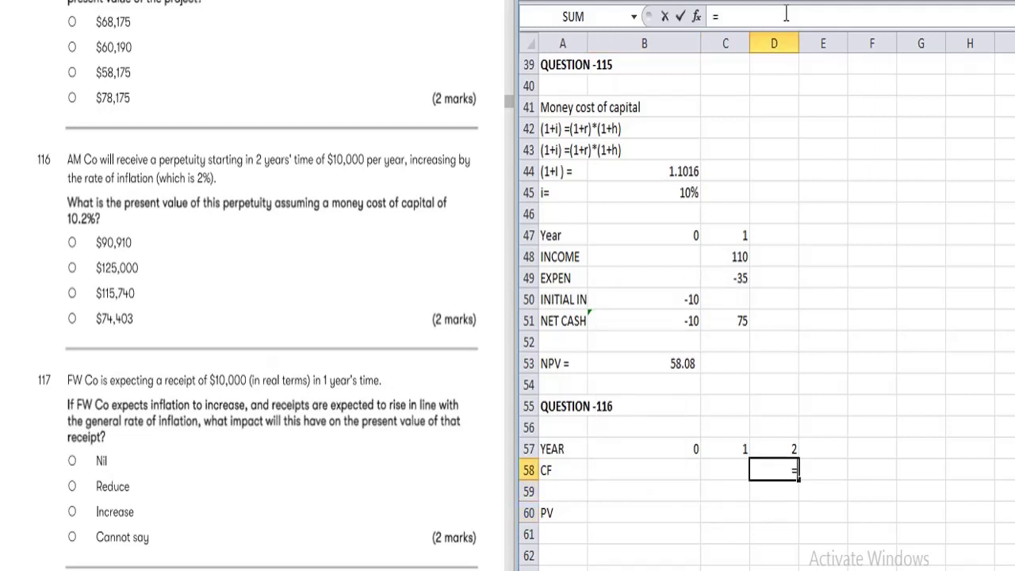
{"action": "type", "text": "10000*"}
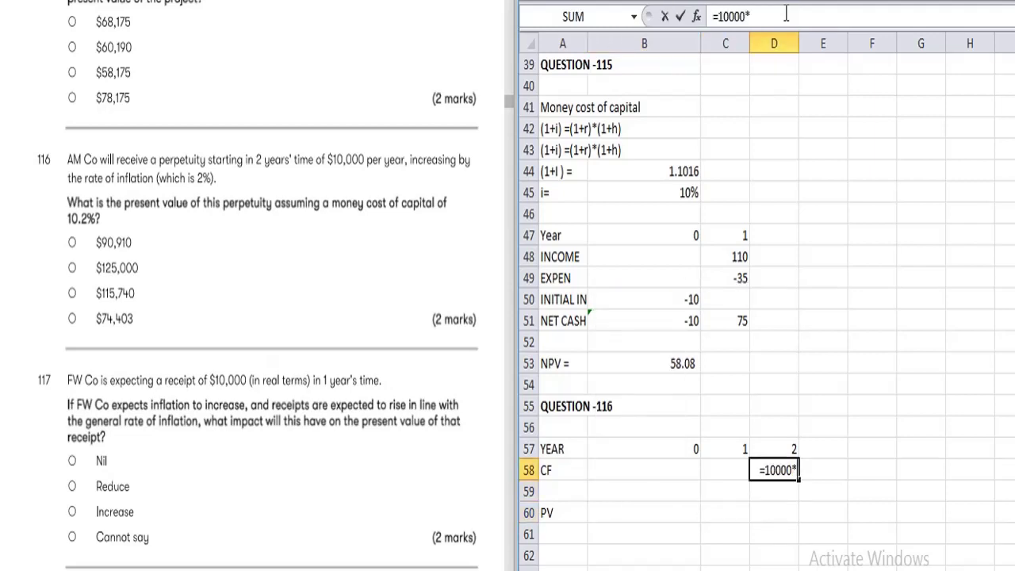
{"action": "type", "text": "(1+"}
{"action": "key", "text": "BackSpace"}
{"action": "key", "text": "BackSpace"}
{"action": "key", "text": "BackSpace"}
{"action": "key", "text": "BackSpace"}
{"action": "key", "text": "Return"}
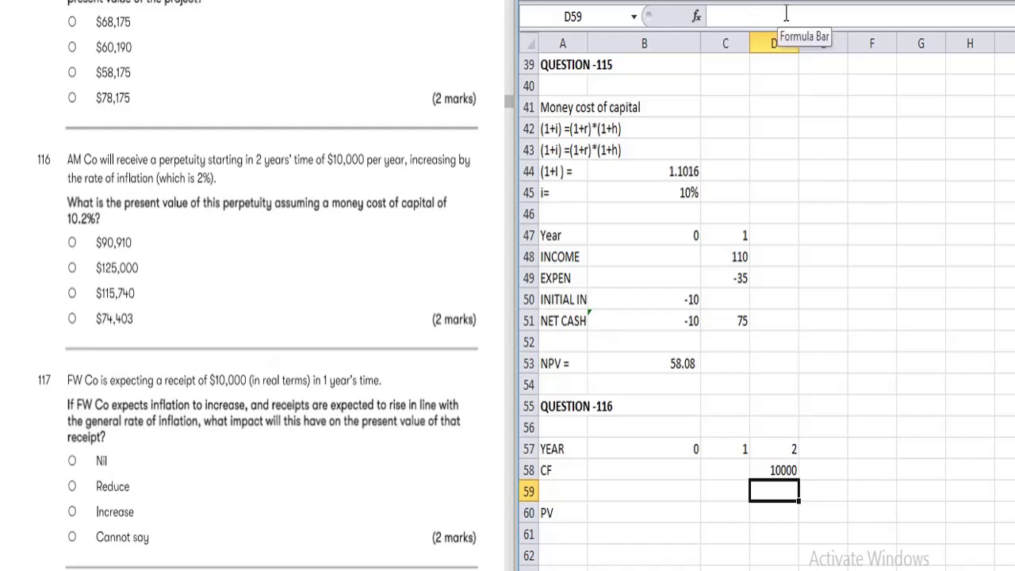
Delete the PV label from A60
{"action": "key", "text": "Left"}
{"action": "key", "text": "Left"}
{"action": "key", "text": "Left"}
{"action": "key", "text": "Down"}
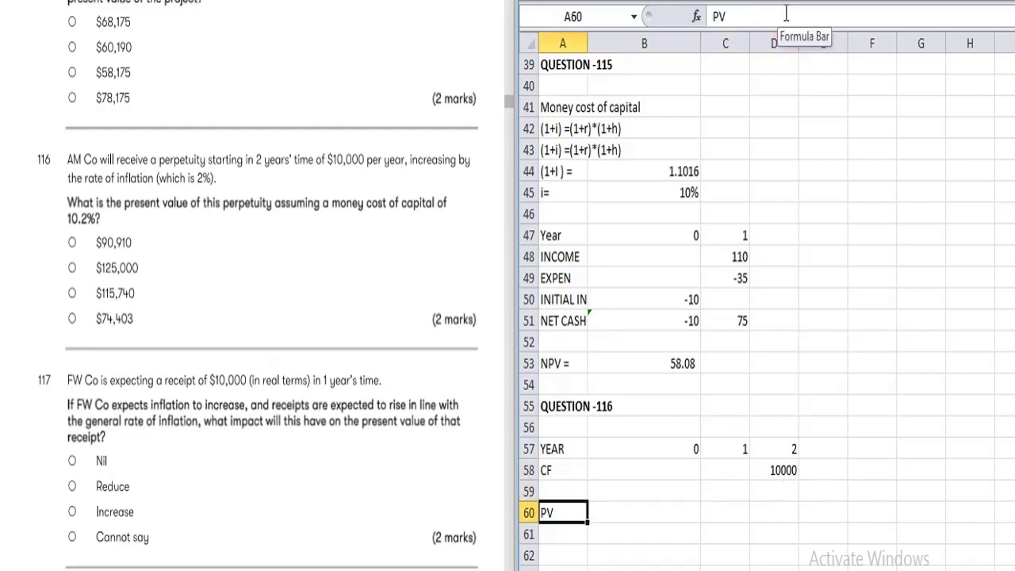
{"action": "key", "text": "BackSpace"}
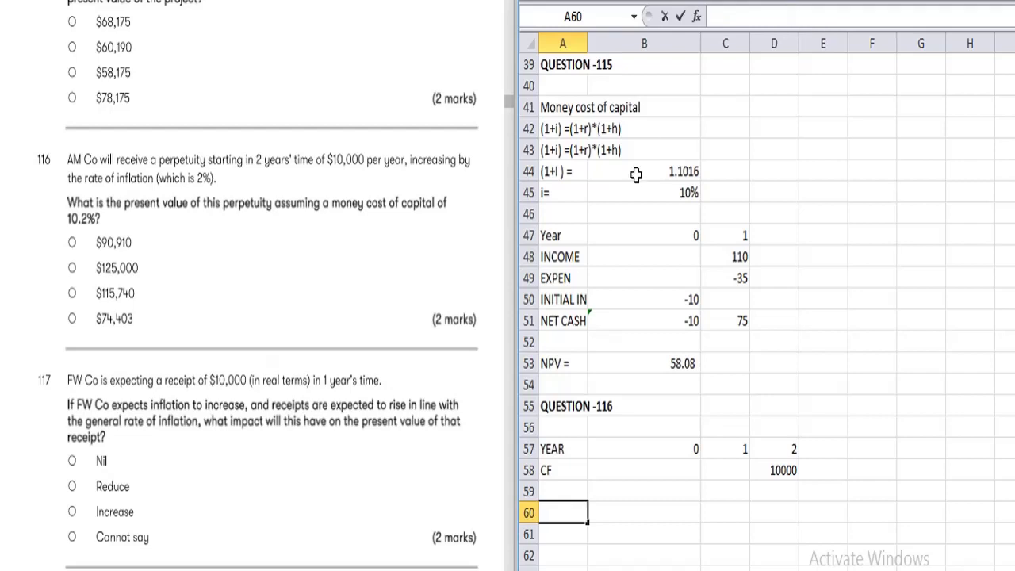
Copy the money cost of capital formula lines from A42:A44 to A61:A63 below the cash flow table
{"action": "left_click", "coordinate": [561, 129]}
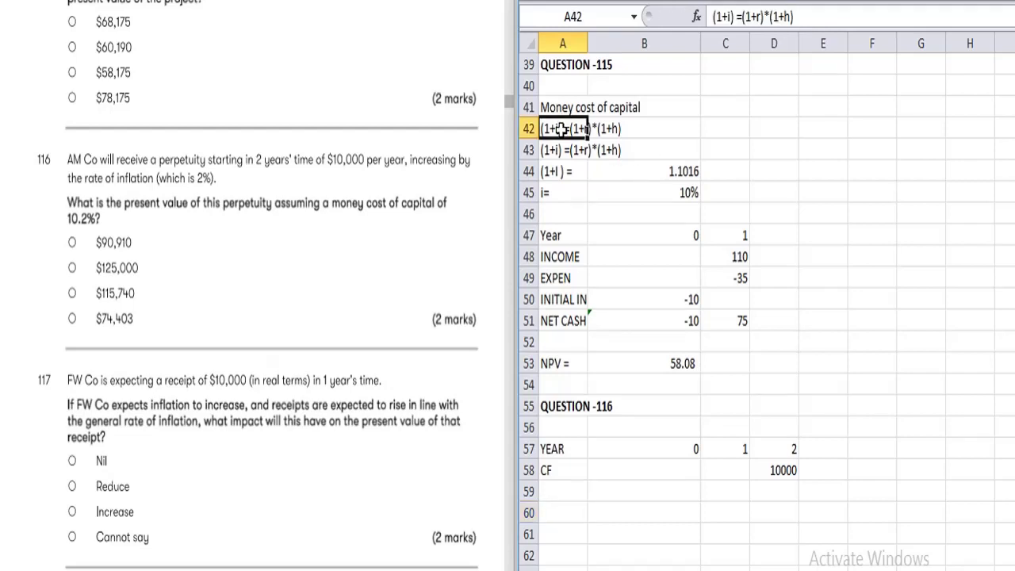
{"action": "key", "text": "shift+Down"}
{"action": "key", "text": "shift+Down"}
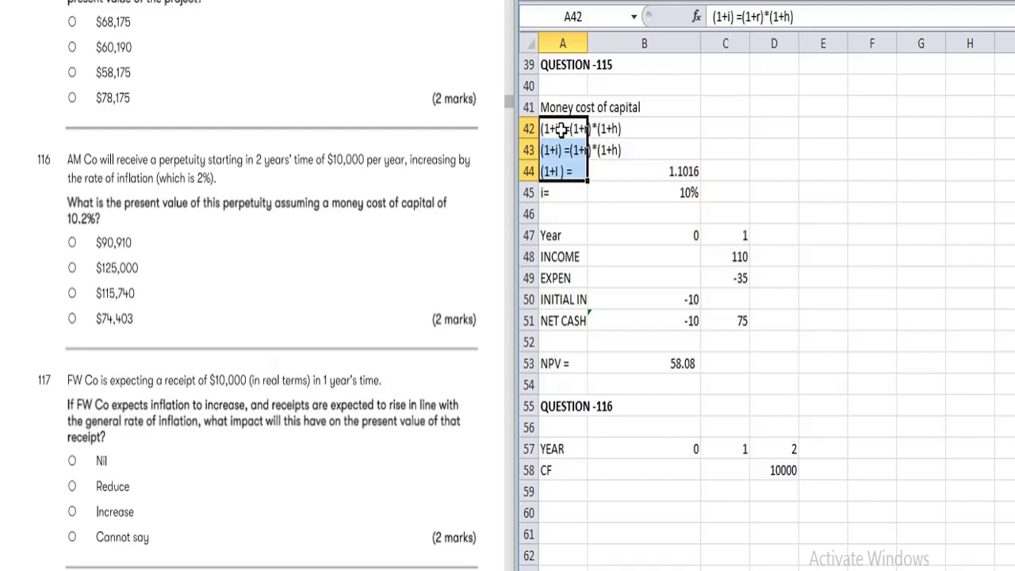
{"action": "key", "text": "ctrl+c"}
{"action": "key", "text": "Down"}
{"action": "key", "text": "Down"}
{"action": "key", "text": "Down"}
{"action": "key", "text": "Down"}
{"action": "key", "text": "Down"}
{"action": "key", "text": "Down"}
{"action": "key", "text": "Down"}
{"action": "key", "text": "Down"}
{"action": "key", "text": "Down"}
{"action": "key", "text": "Down"}
{"action": "key", "text": "Down"}
{"action": "key", "text": "Down"}
{"action": "key", "text": "Down"}
{"action": "key", "text": "Down"}
{"action": "key", "text": "Down"}
{"action": "key", "text": "Down"}
{"action": "key", "text": "Down"}
{"action": "key", "text": "Down"}
{"action": "key", "text": "Down"}
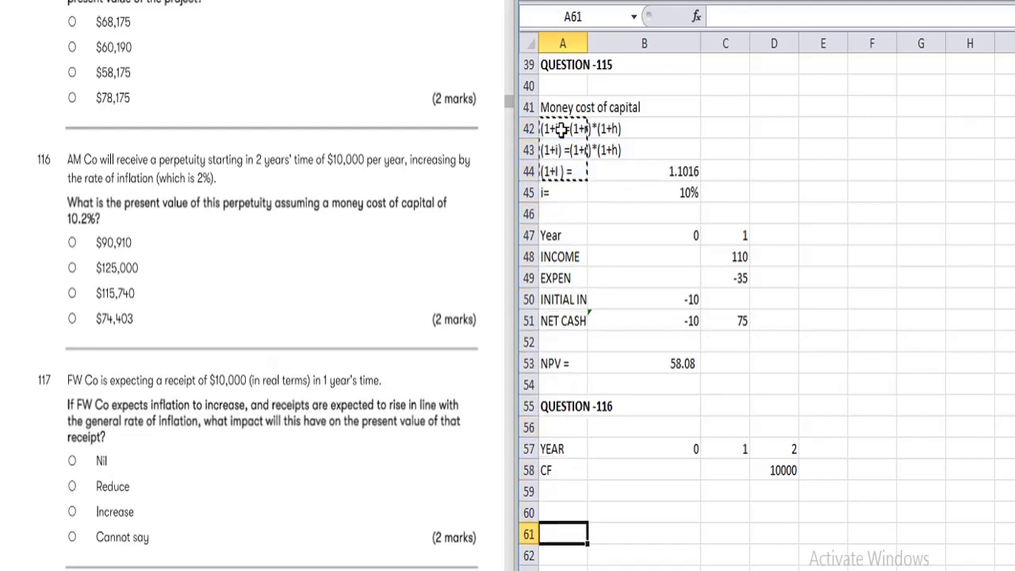
{"action": "key", "text": "ctrl+v"}
Change the copied label in A63 to (1+R ) = for the real cost of capital
{"action": "key", "text": "Down"}
{"action": "key", "text": "Down"}
{"action": "key", "text": "Down"}
{"action": "key", "text": "Down"}
{"action": "key", "text": "Down"}
{"action": "key", "text": "Down"}
{"action": "key", "text": "Down"}
{"action": "key", "text": "Down"}
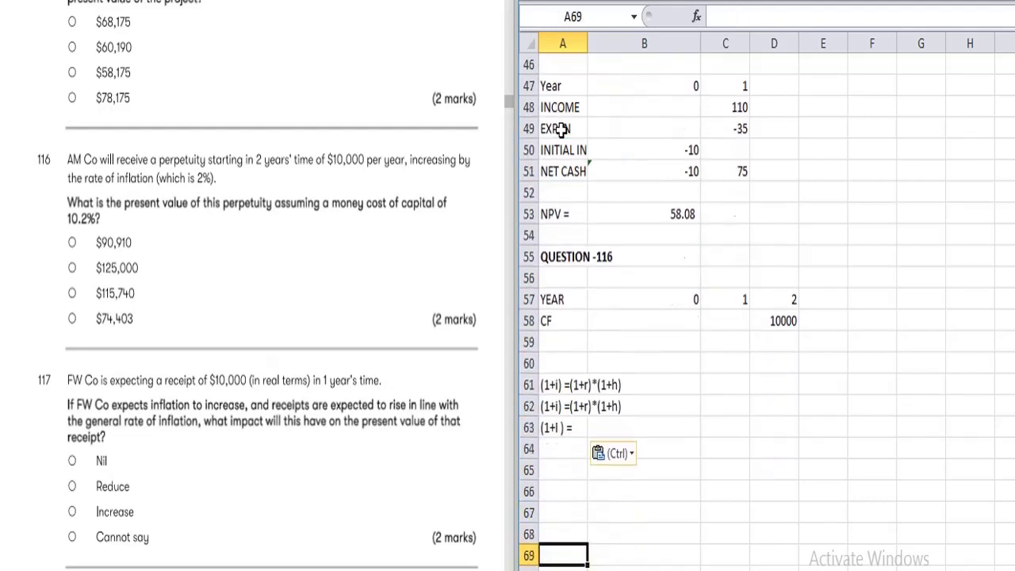
{"action": "key", "text": "Up"}
{"action": "key", "text": "Up"}
{"action": "key", "text": "Up"}
{"action": "key", "text": "Up"}
{"action": "key", "text": "Up"}
{"action": "key", "text": "Up"}
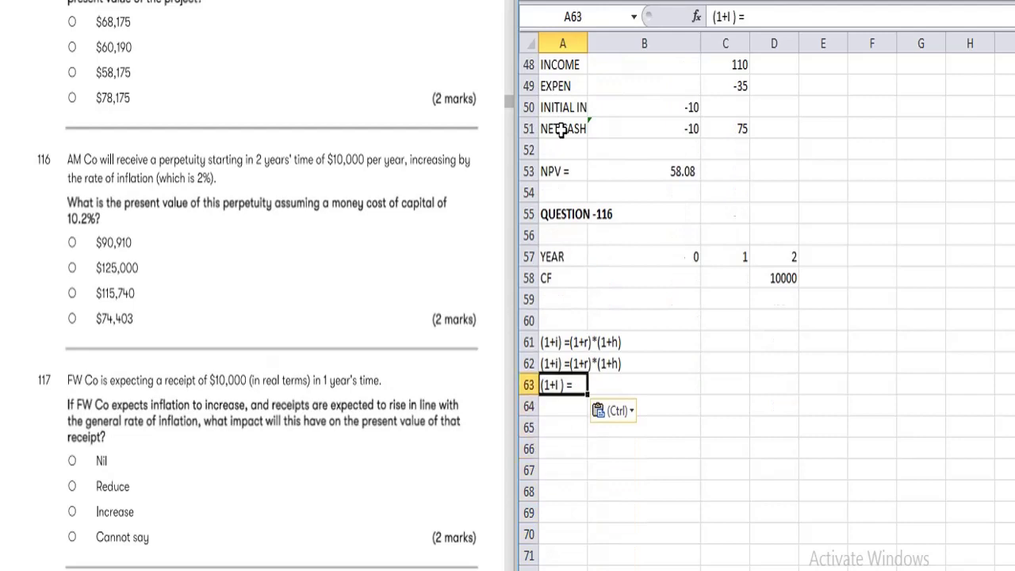
{"action": "left_click", "coordinate": [732, 16]}
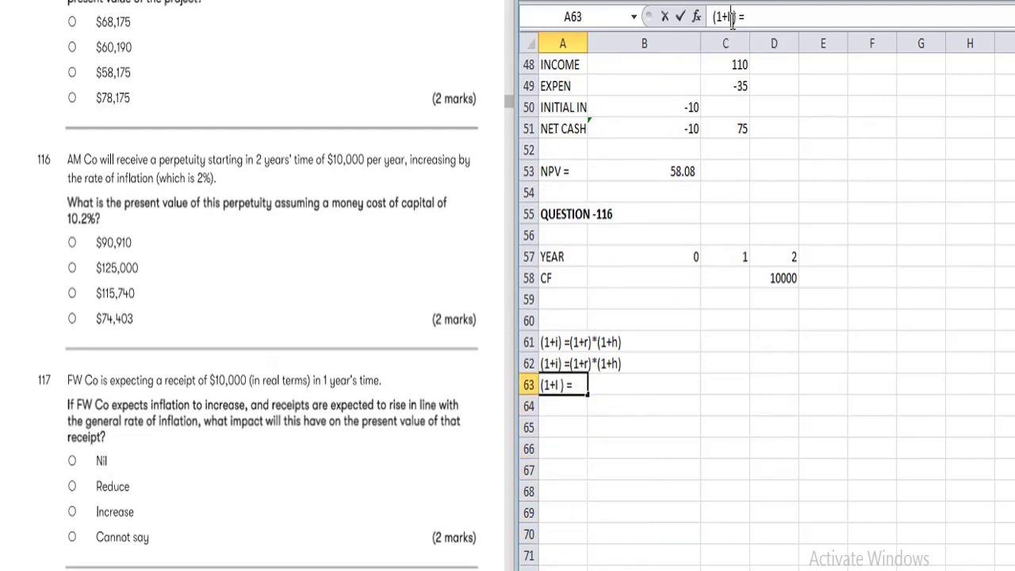
{"action": "key", "text": "BackSpace"}
{"action": "type", "text": "R"}
{"action": "key", "text": "Tab"}
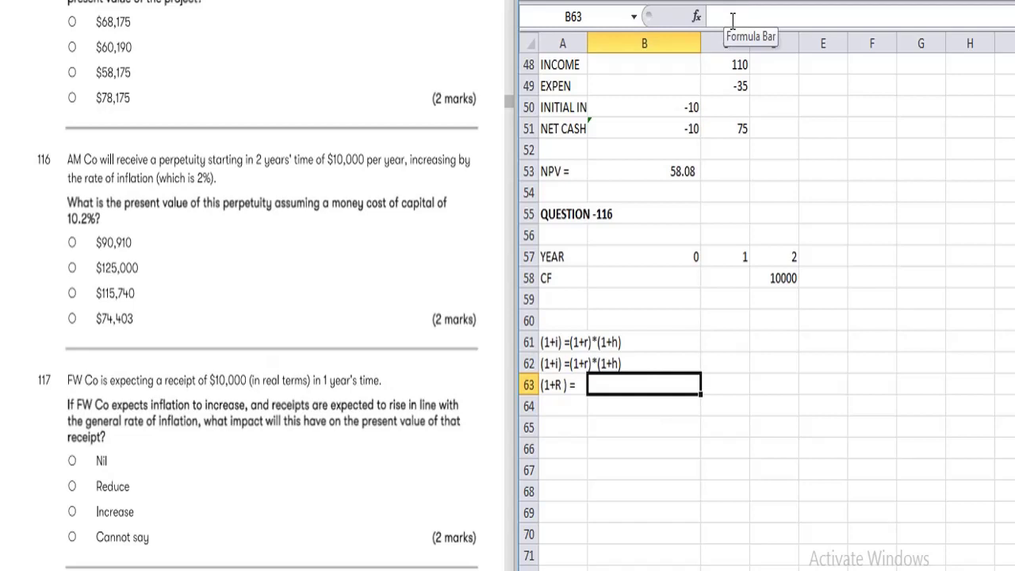
Calculate the real rate factor in B63 with =(1+10.2%)/(1+2%)
{"action": "left_click", "coordinate": [732, 17]}
{"action": "type", "text": "="}
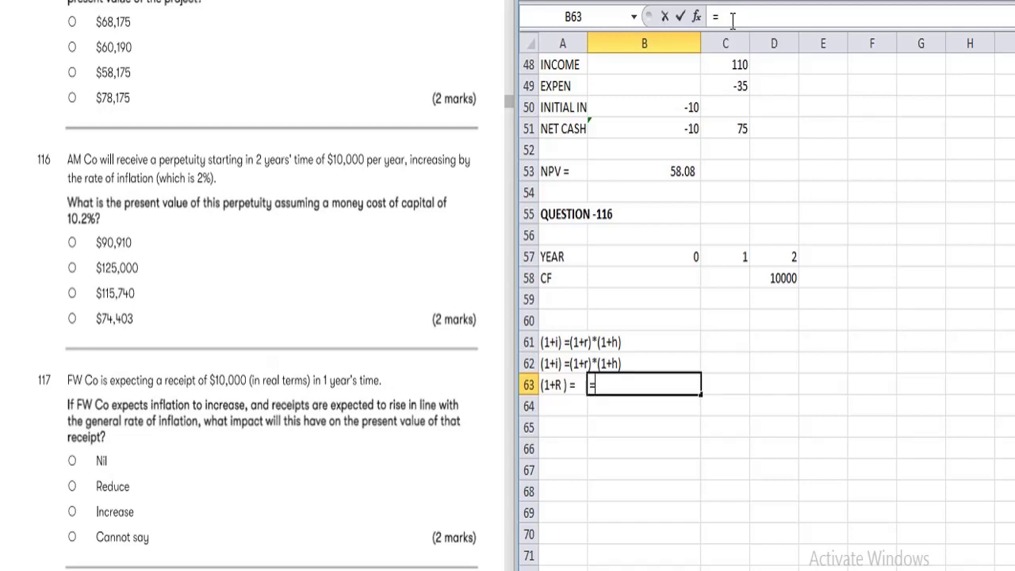
{"action": "type", "text": "(1+10."}
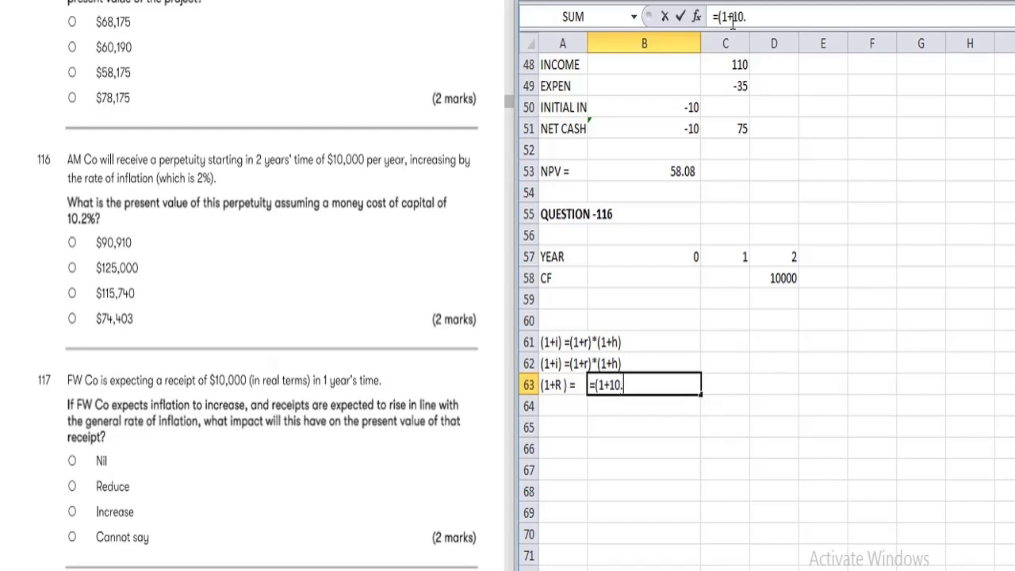
{"action": "type", "text": "2%)/("}
{"action": "type", "text": "1+"}
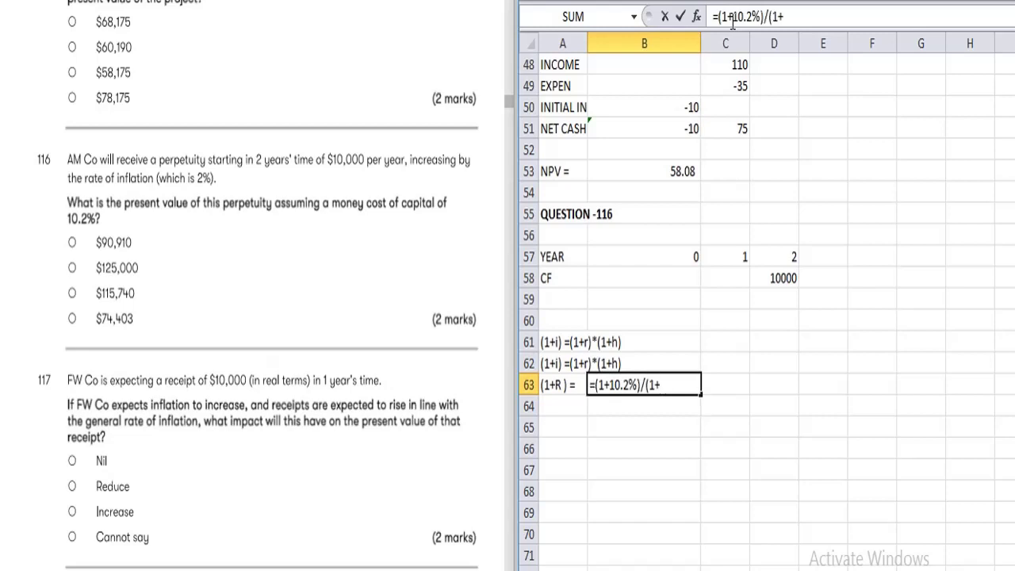
{"action": "type", "text": "2%)"}
{"action": "key", "text": "Return"}
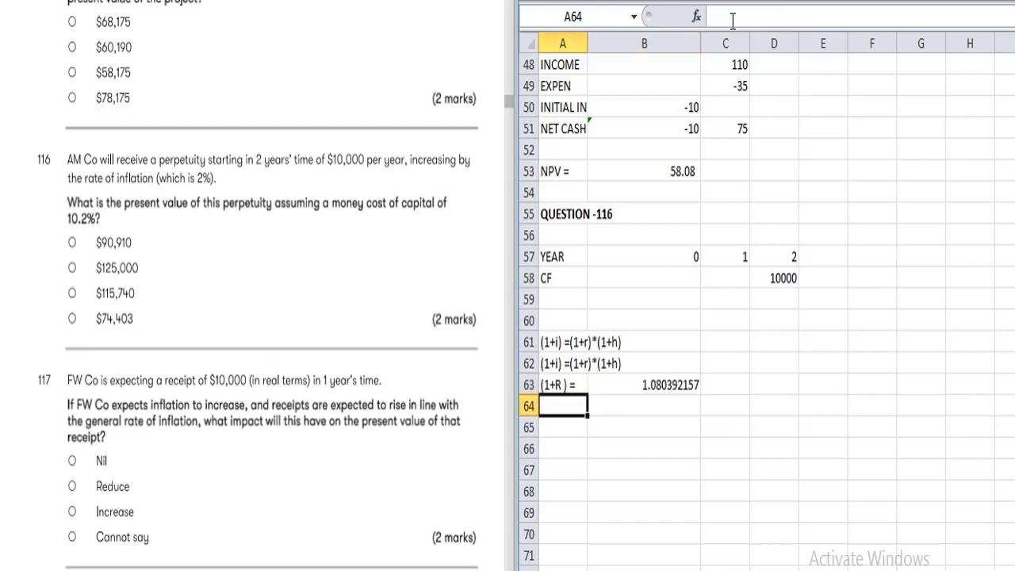
Label A64 as R =, calculate the real rate in B64 with =B63-1, and format it as a percentage
{"action": "type", "text": "R ="}
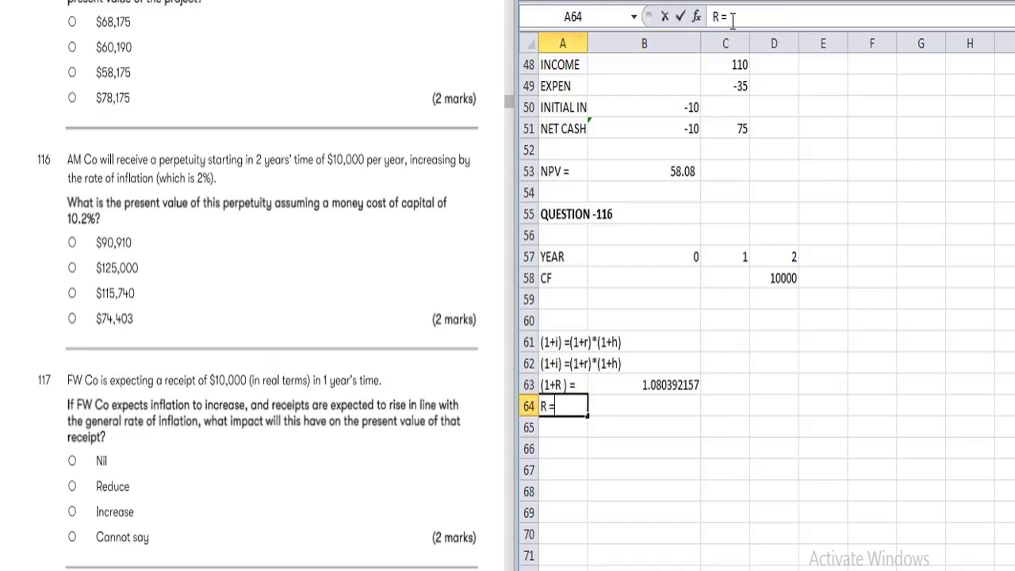
{"action": "key", "text": "Tab"}
{"action": "type", "text": "="}
{"action": "key", "text": "Up"}
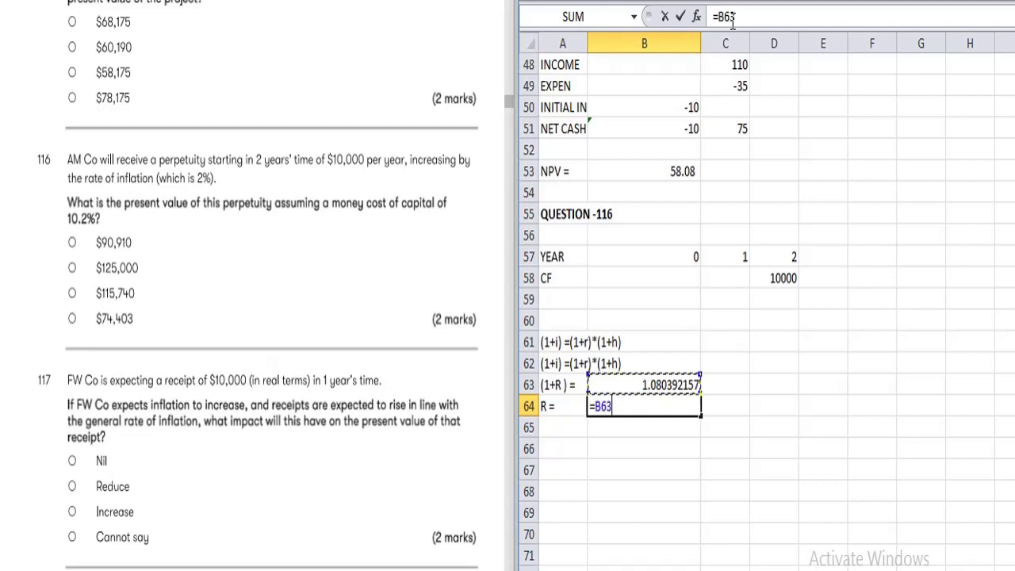
{"action": "type", "text": "-1"}
{"action": "key", "text": "Return"}
{"action": "key", "text": "Up"}
{"action": "key", "text": "Right"}
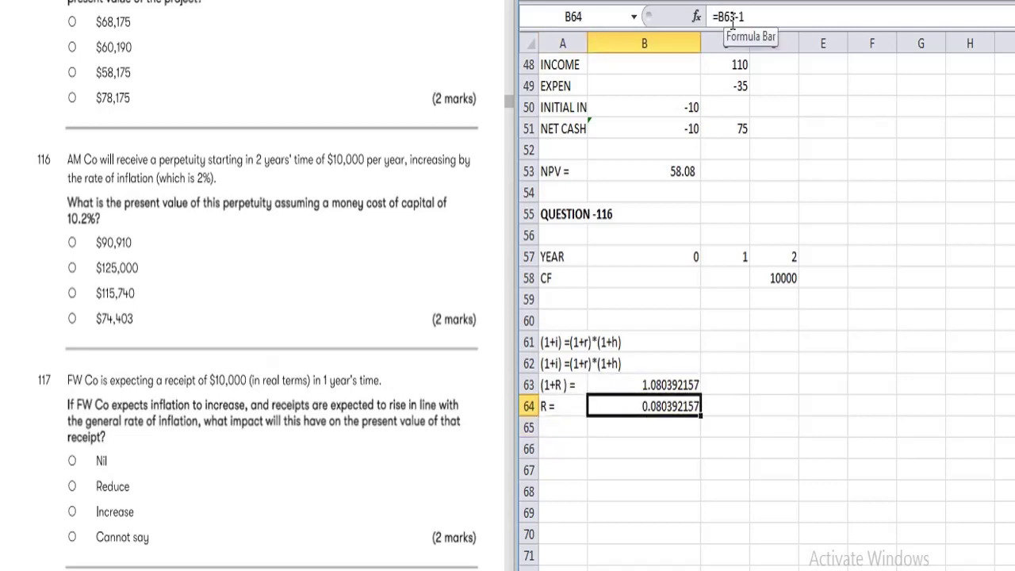
{"action": "key", "text": "ctrl+shift+5"}
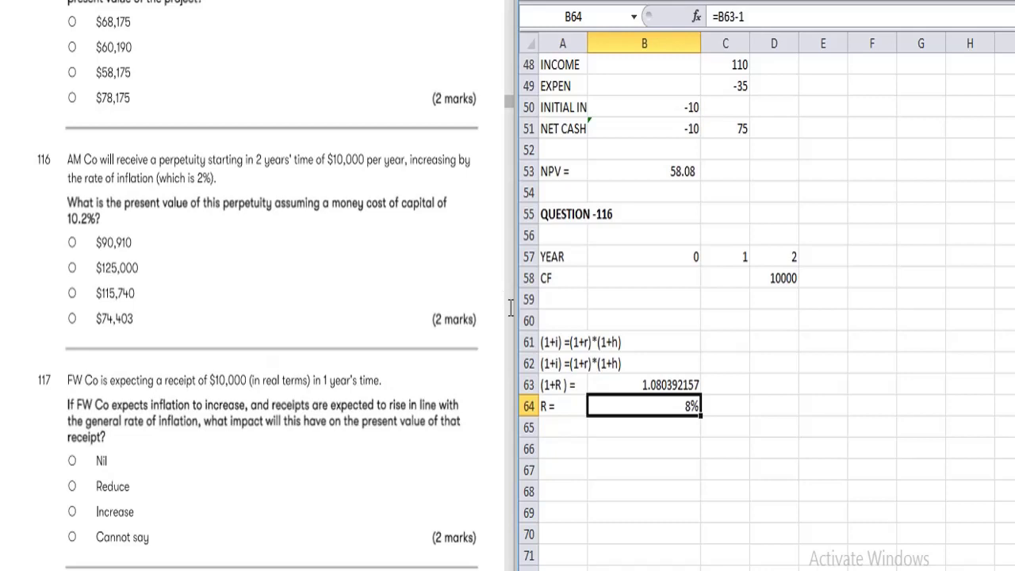
Label A59 as PV and calculate the perpetuity value in B59 with =D58/B64
{"action": "left_click", "coordinate": [565, 299]}
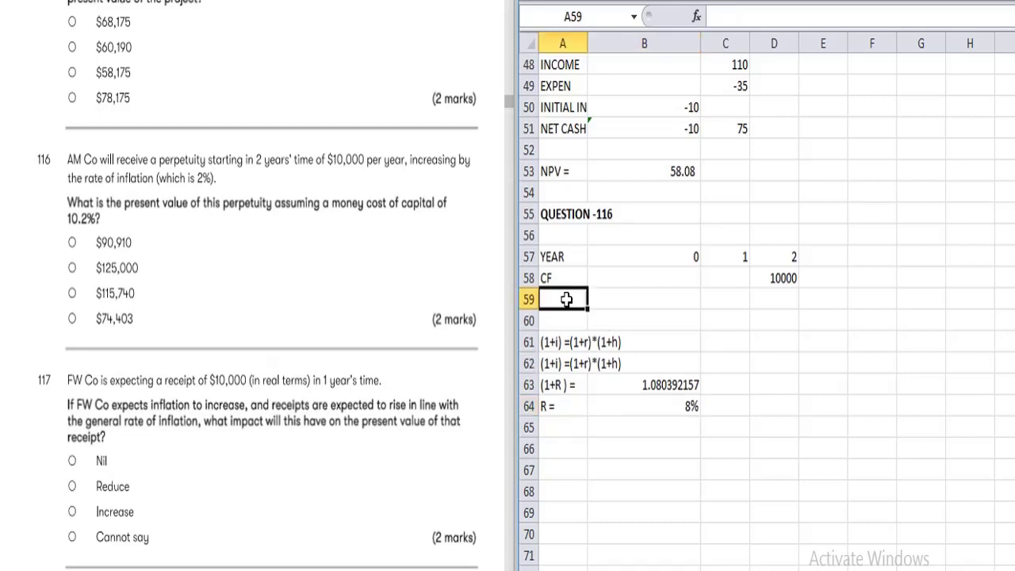
{"action": "type", "text": "PV"}
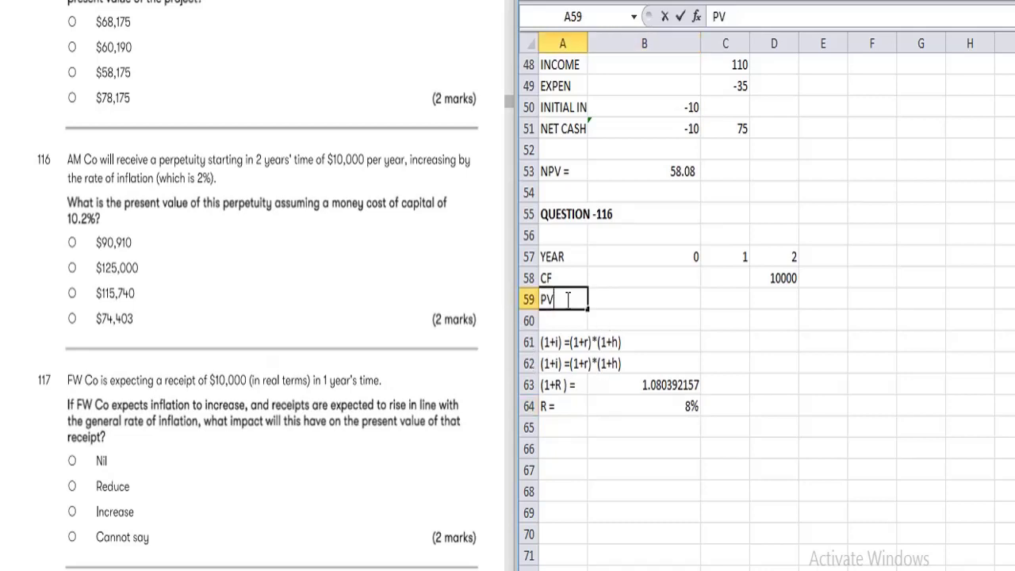
{"action": "key", "text": "Tab"}
{"action": "type", "text": "="}
{"action": "key", "text": "Up"}
{"action": "key", "text": "Right"}
{"action": "key", "text": "Right"}
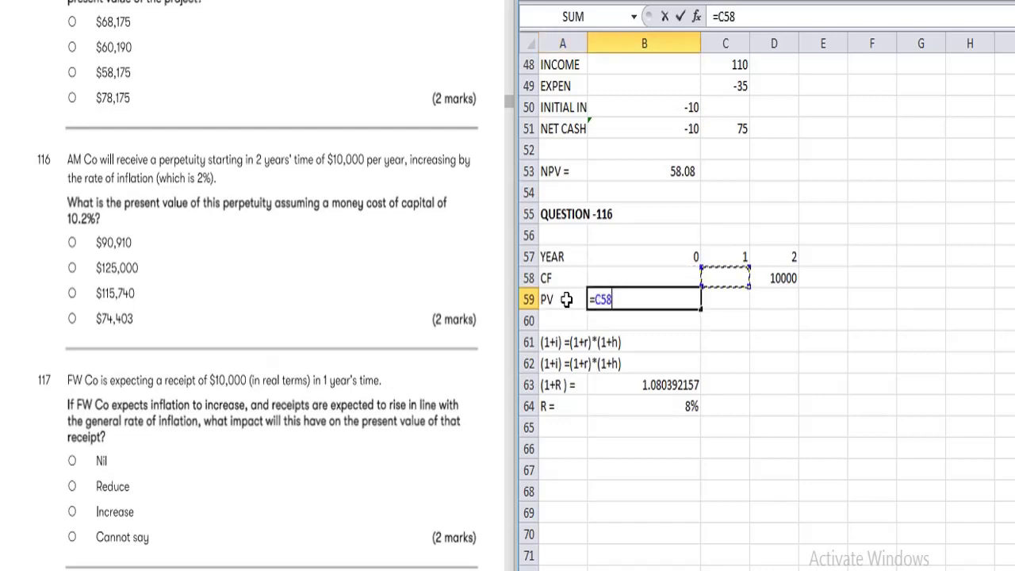
{"action": "type", "text": "/"}
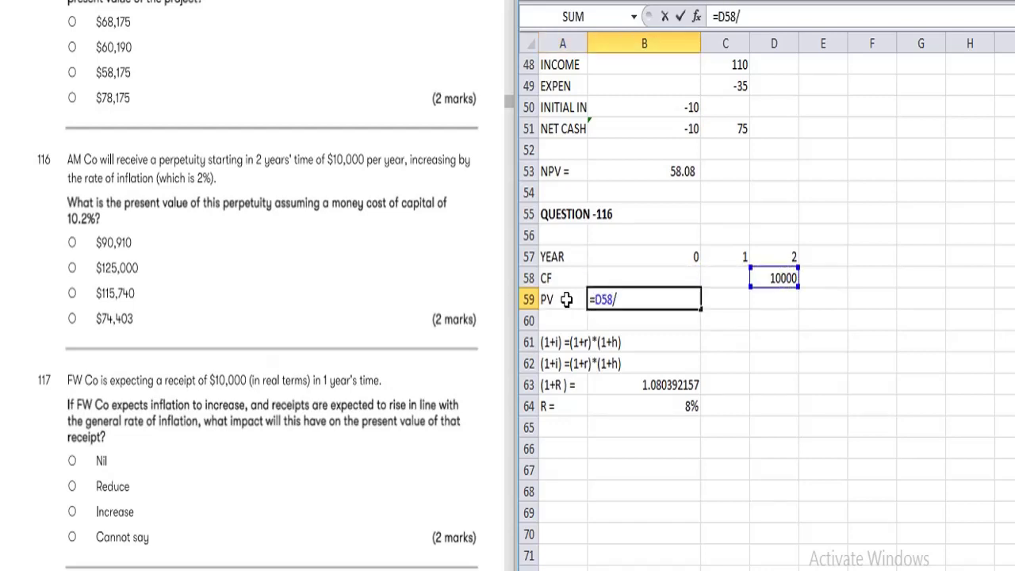
{"action": "key", "text": "Down"}
{"action": "key", "text": "Down"}
{"action": "key", "text": "Down"}
{"action": "key", "text": "Down"}
{"action": "key", "text": "Down"}
{"action": "key", "text": "Return"}
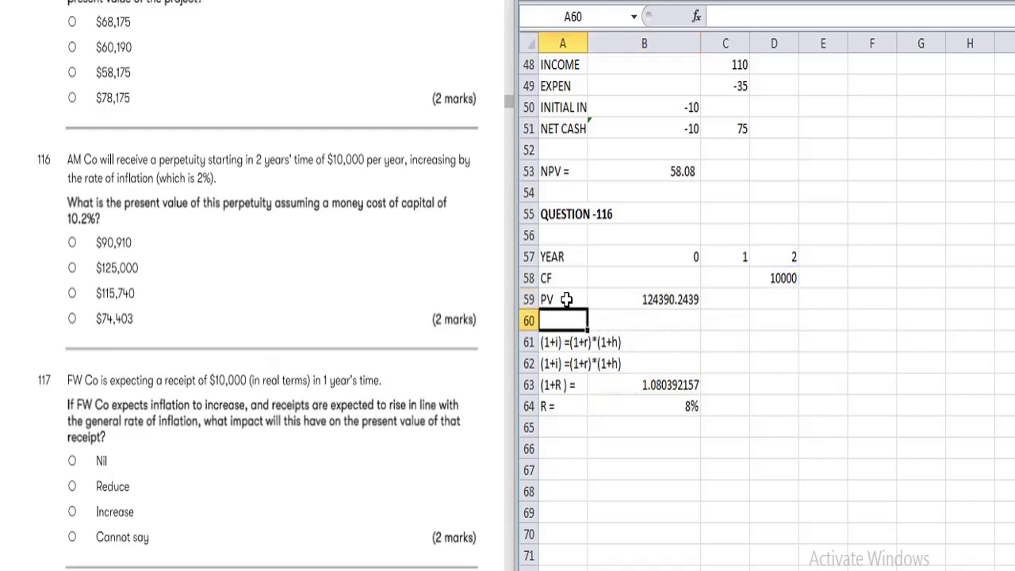
Format the present value in B59 with a thousands separator and two decimal places
{"action": "key", "text": "Up"}
{"action": "key", "text": "Right"}
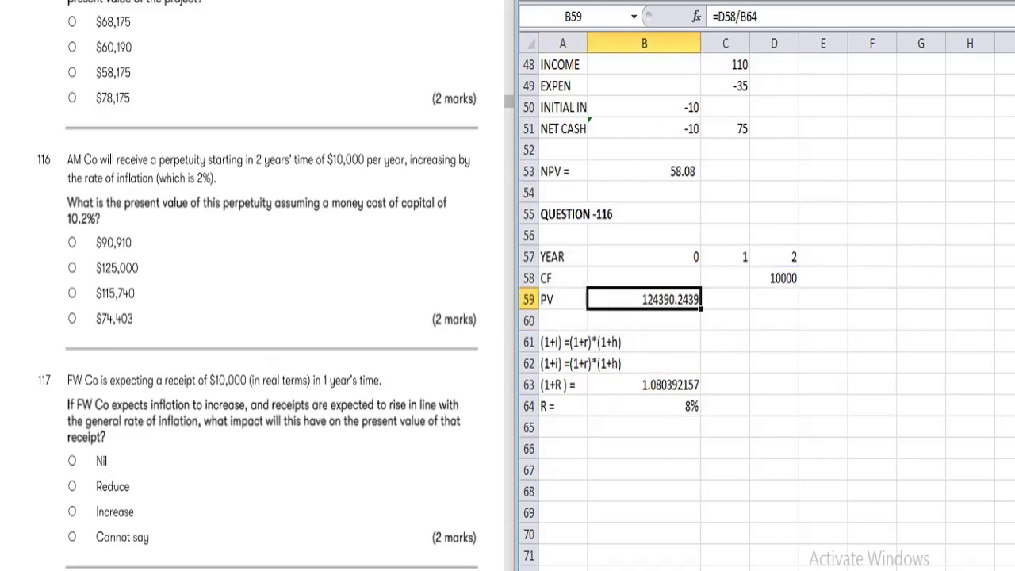
{"action": "key", "text": "ctrl+shift+1"}
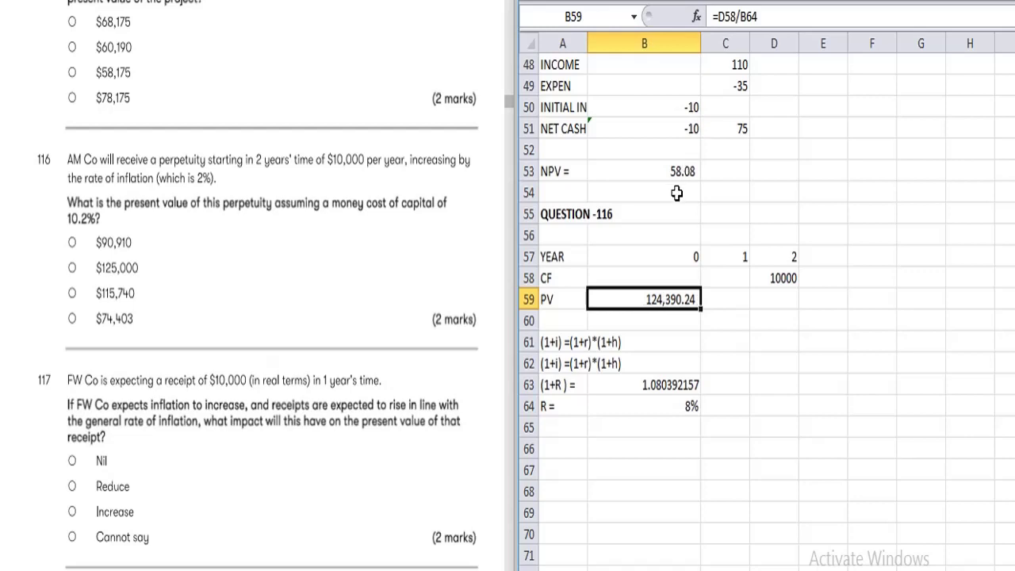
Move the perpetuity value from B59 to C59 under year 1 and widen column C to fit it
{"action": "left_click", "coordinate": [785, 274]}
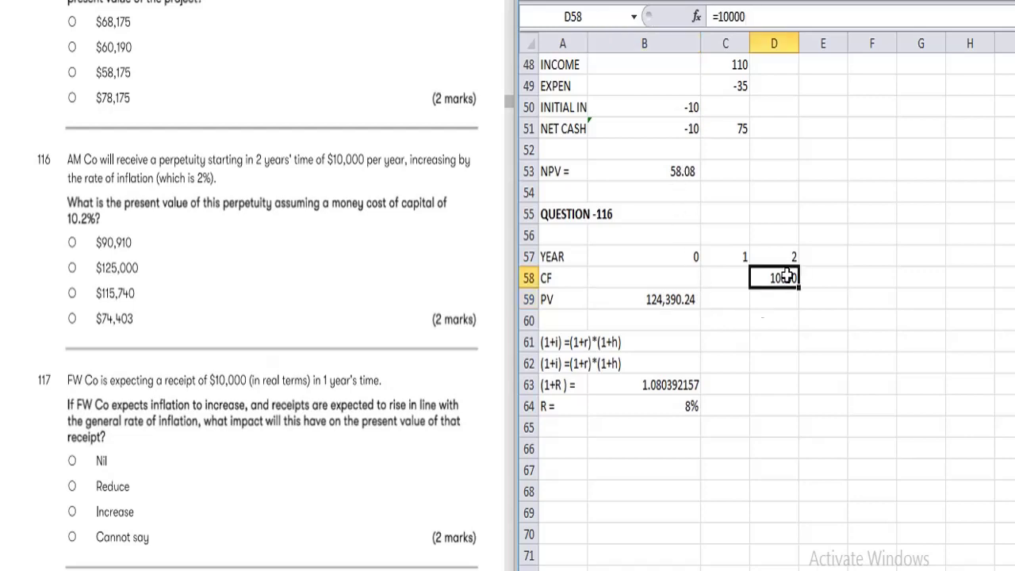
{"action": "left_click", "coordinate": [720, 277]}
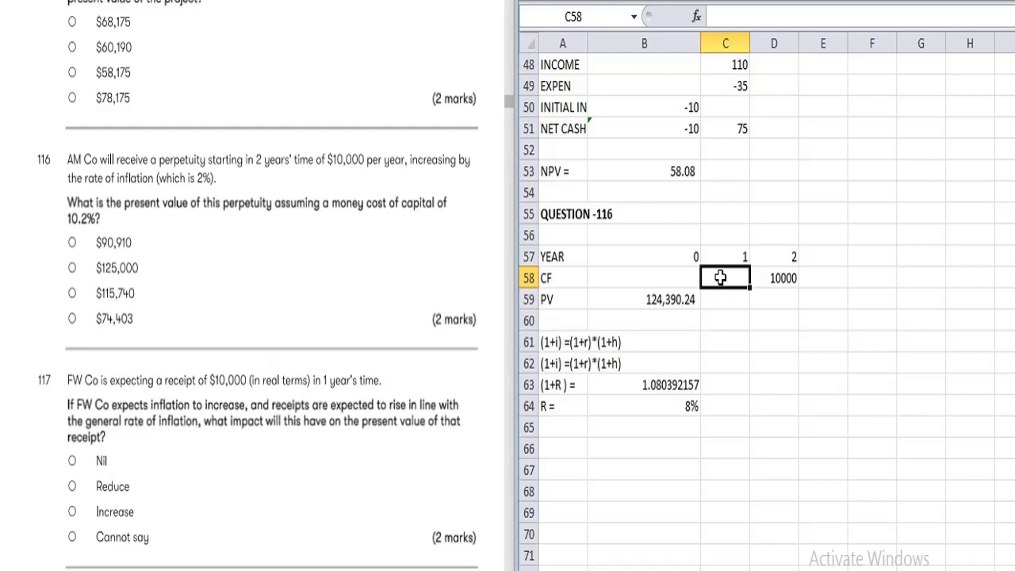
{"action": "left_click", "coordinate": [681, 304]}
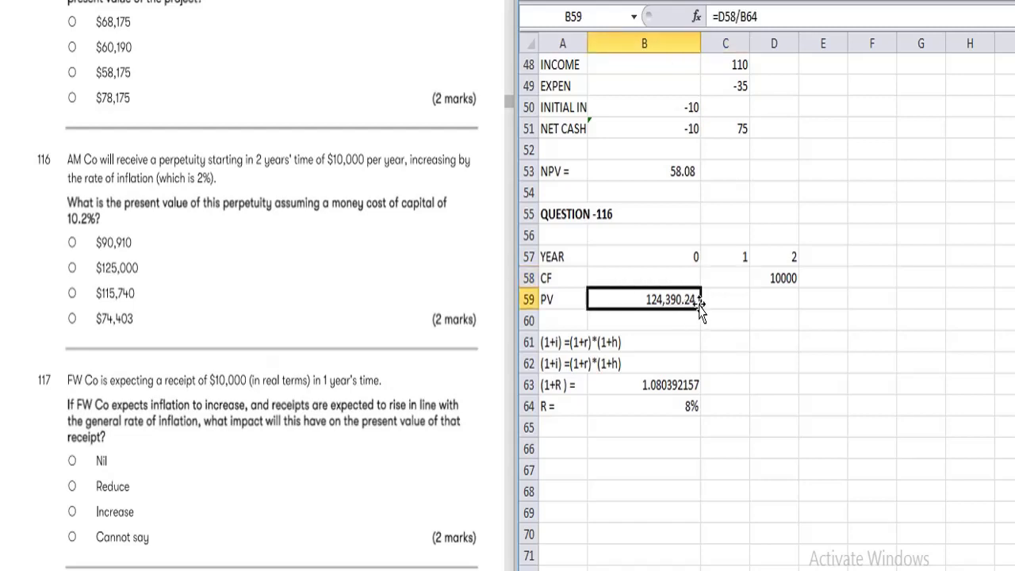
{"action": "left_click", "coordinate": [713, 300]}
{"action": "key", "text": "Left"}
{"action": "key", "text": "ctrl+x"}
{"action": "left_click", "coordinate": [713, 300]}
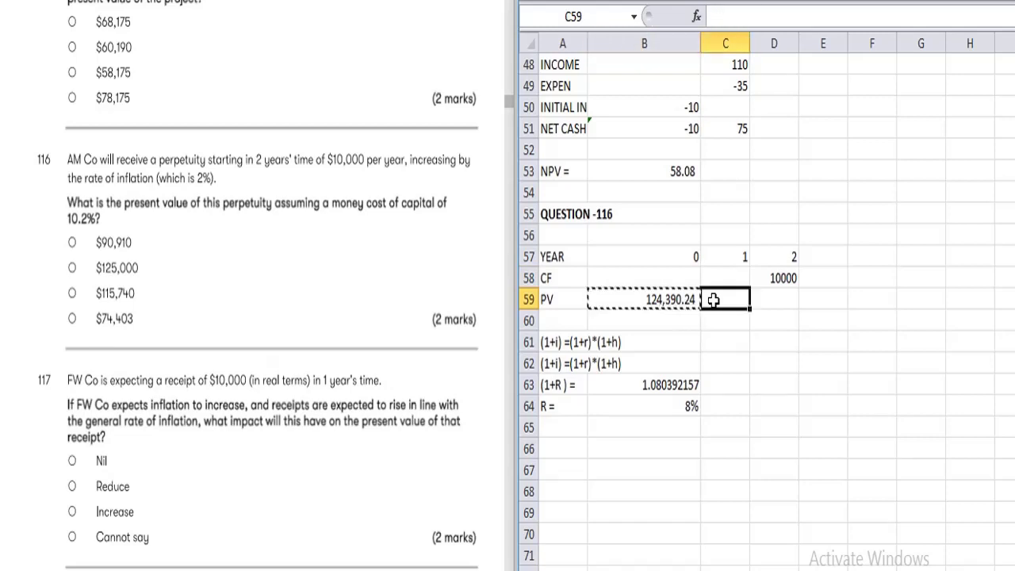
{"action": "key", "text": "ctrl+v"}
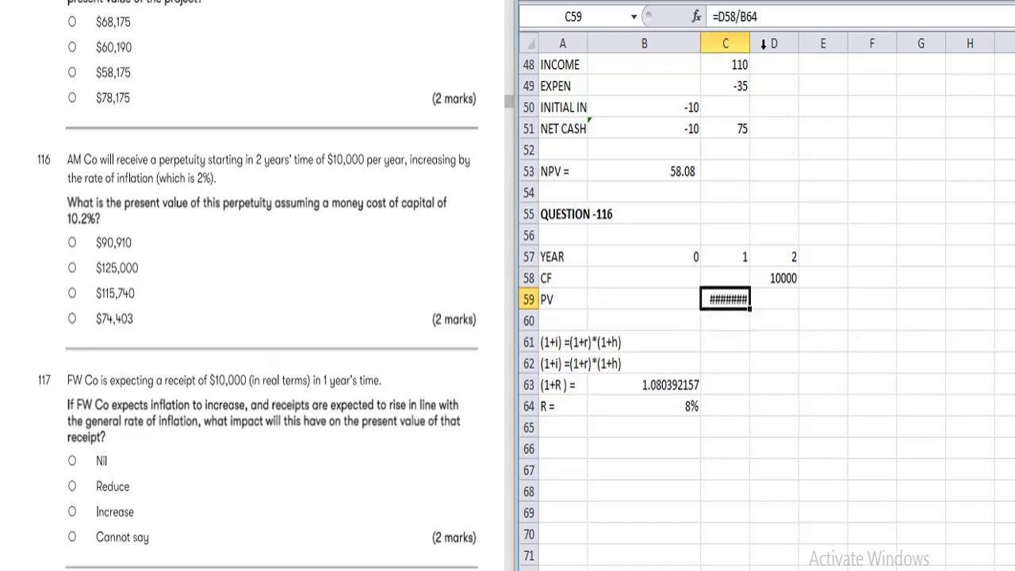
{"action": "left_click_drag", "start_coordinate": [750, 42], "coordinate": [766, 43]}
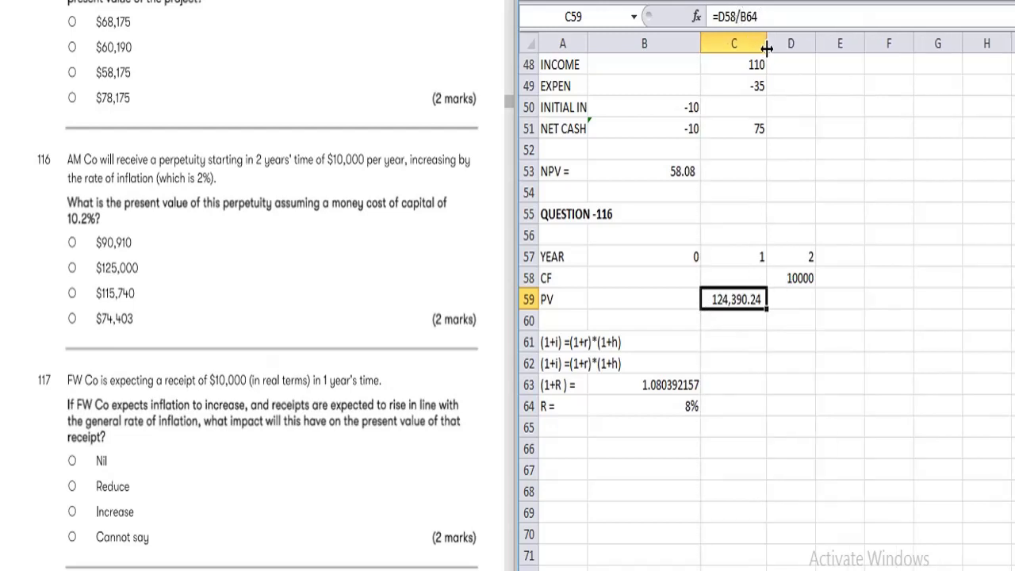
Discount the year 1 perpetuity value to year 0 in C60 with =C59*0.926
{"action": "left_click", "coordinate": [728, 321]}
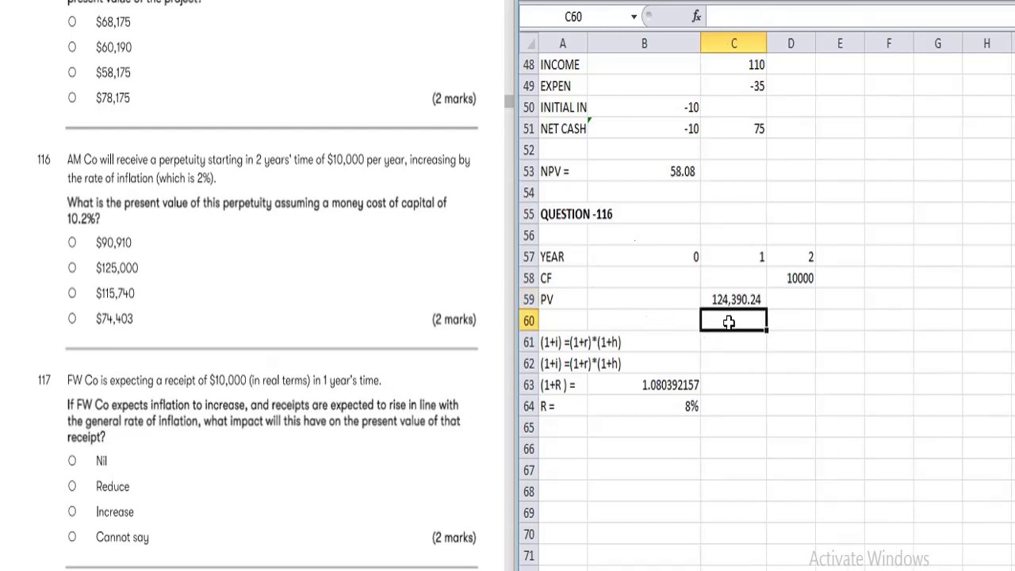
{"action": "type", "text": "="}
{"action": "key", "text": "Up"}
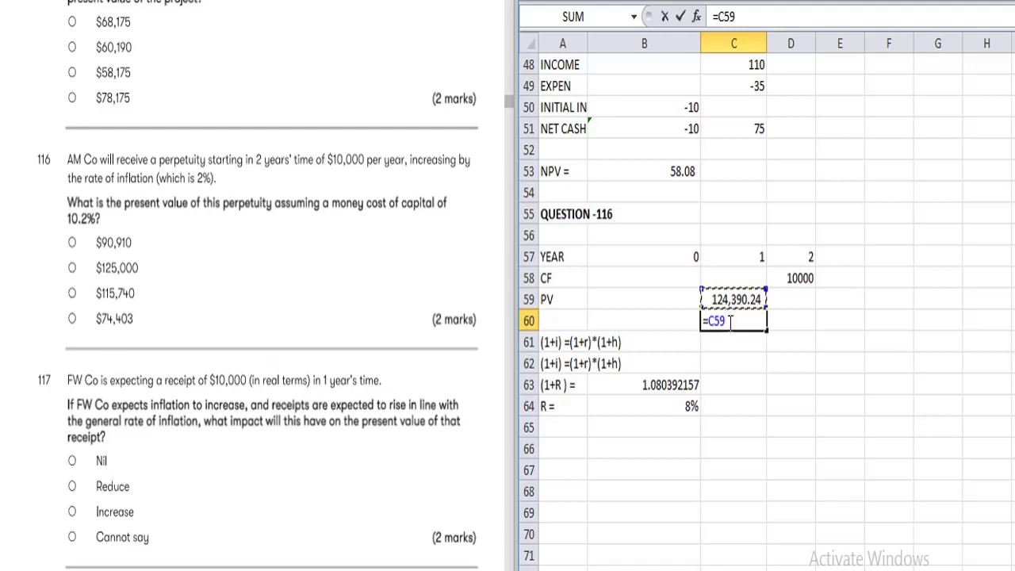
{"action": "type", "text": "*0.926"}
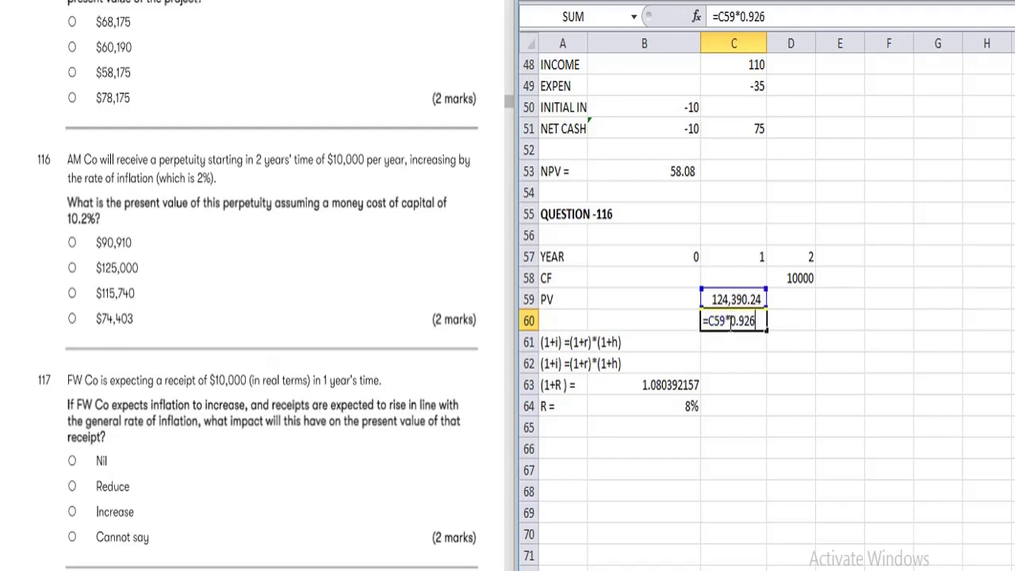
{"action": "key", "text": "Return"}
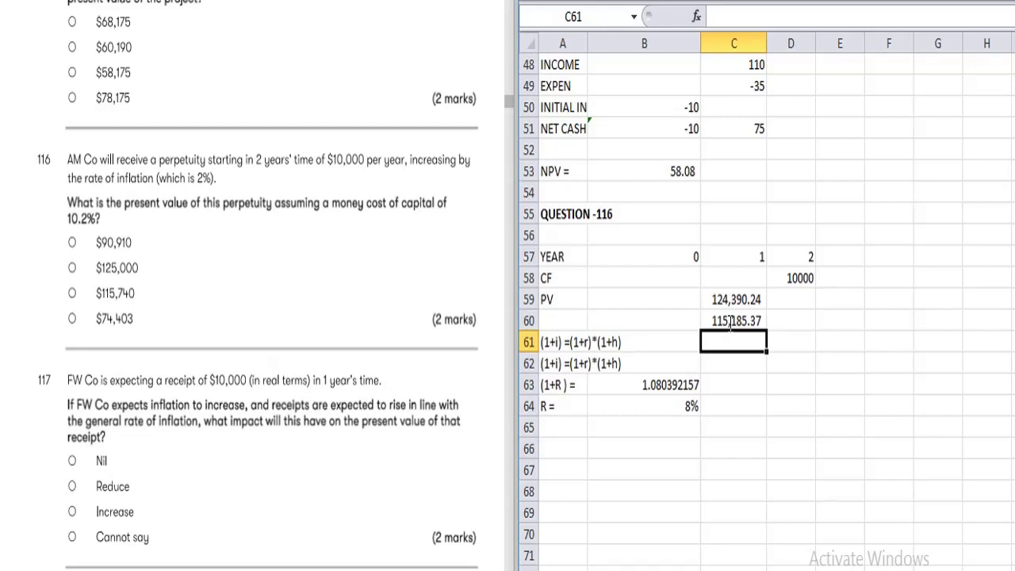
{"action": "left_click", "coordinate": [730, 322]}
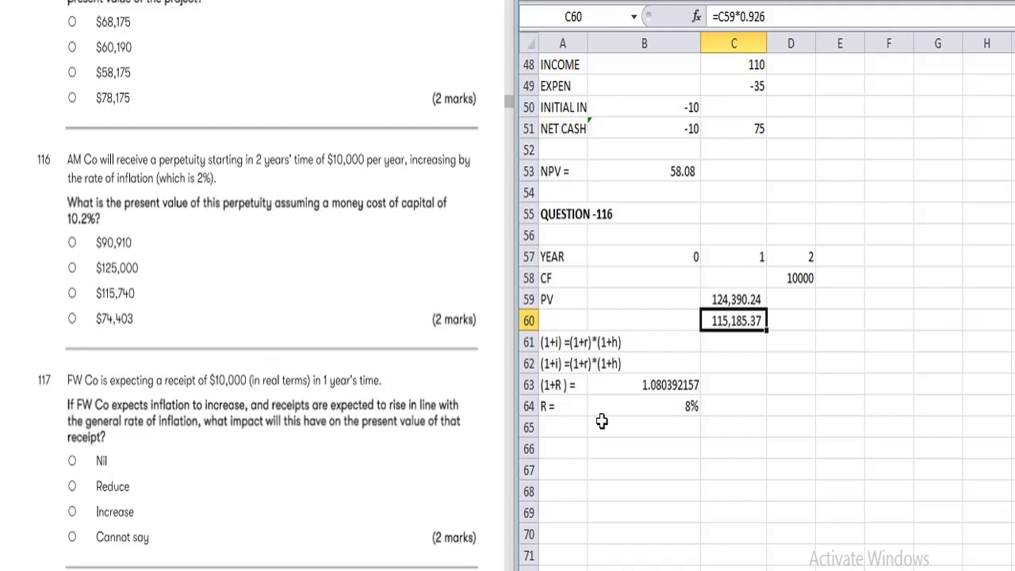
Go on to question 119 in the question document and copy the question heading from A55 to A66
{"action": "scroll", "coordinate": [602, 421], "scroll_direction": "up", "scroll_amount": 1}
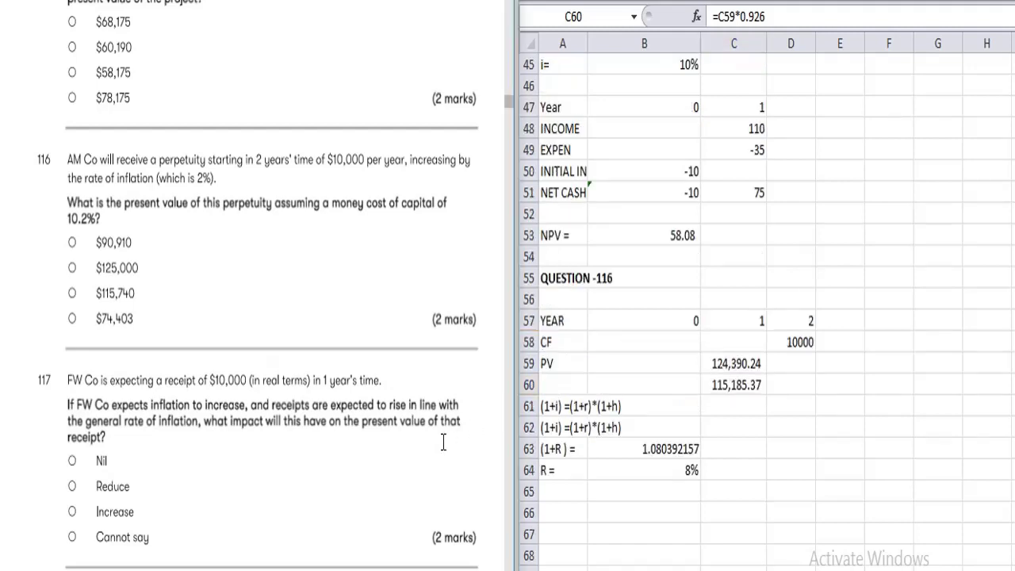
{"action": "scroll", "coordinate": [443, 442], "scroll_direction": "down", "scroll_amount": 3}
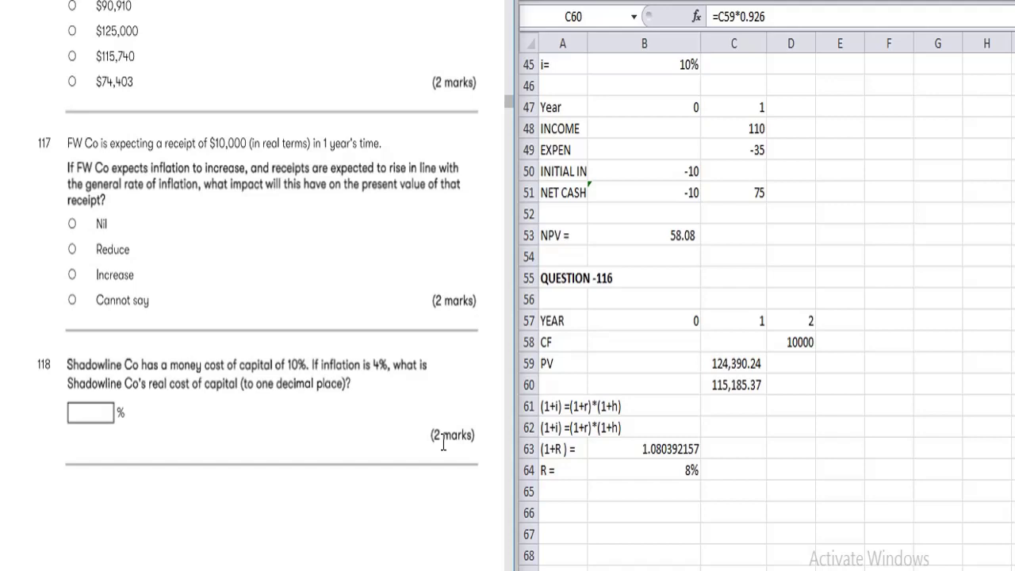
{"action": "scroll", "coordinate": [363, 475], "scroll_direction": "down", "scroll_amount": 2}
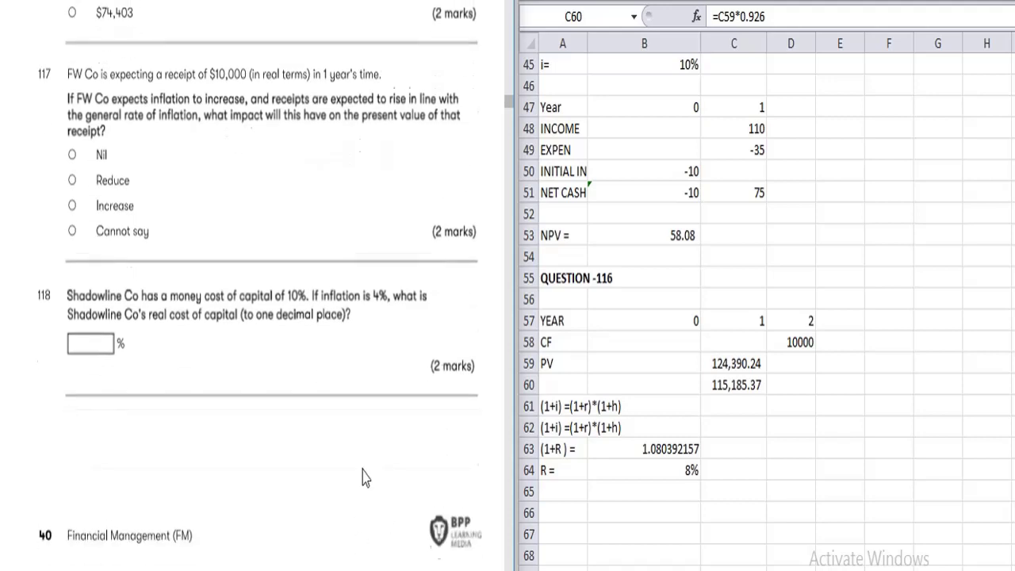
{"action": "scroll", "coordinate": [362, 475], "scroll_direction": "down", "scroll_amount": 1}
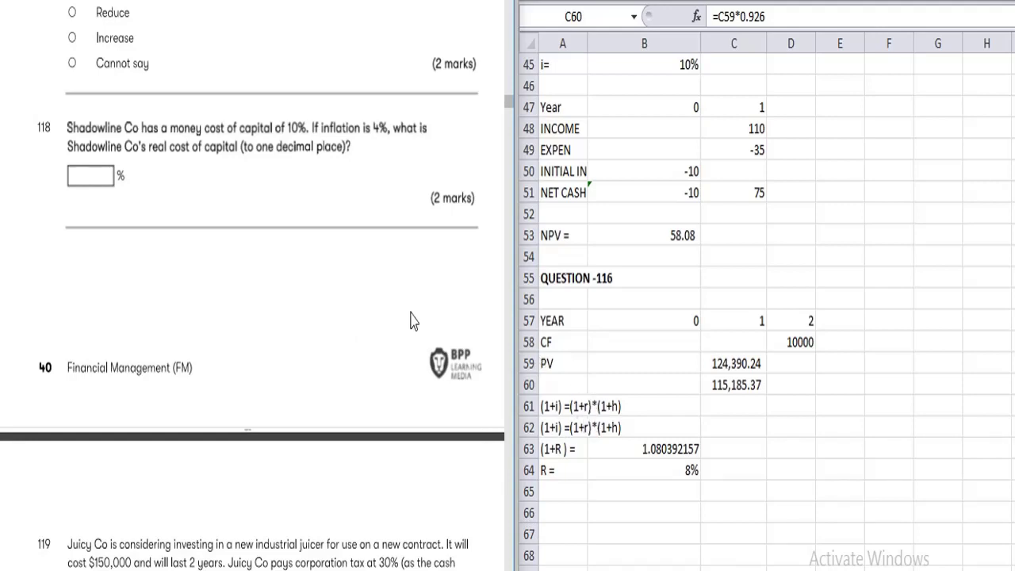
{"action": "scroll", "coordinate": [410, 320], "scroll_direction": "down", "scroll_amount": 6}
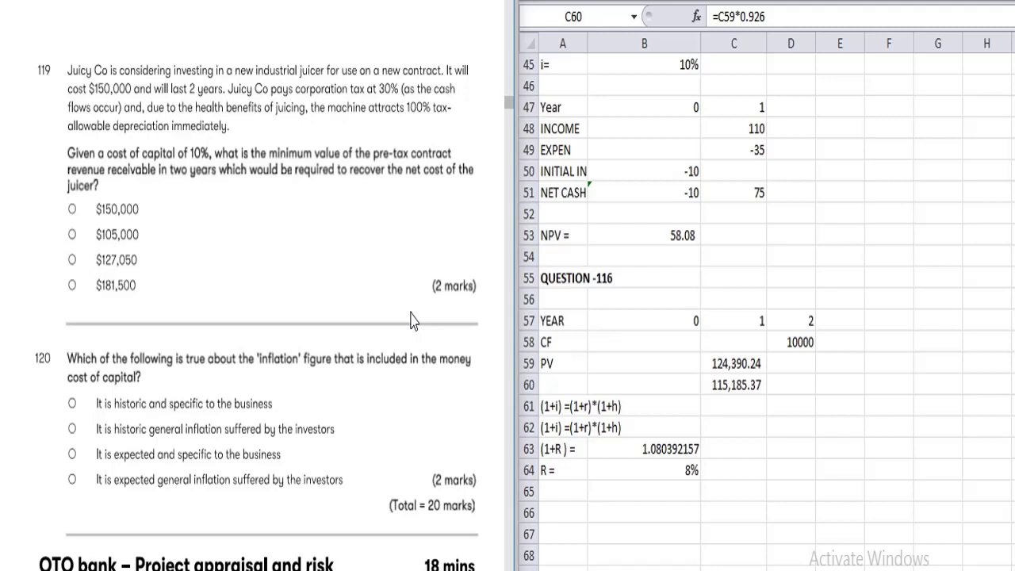
{"action": "left_click", "coordinate": [562, 276]}
{"action": "key", "text": "Down"}
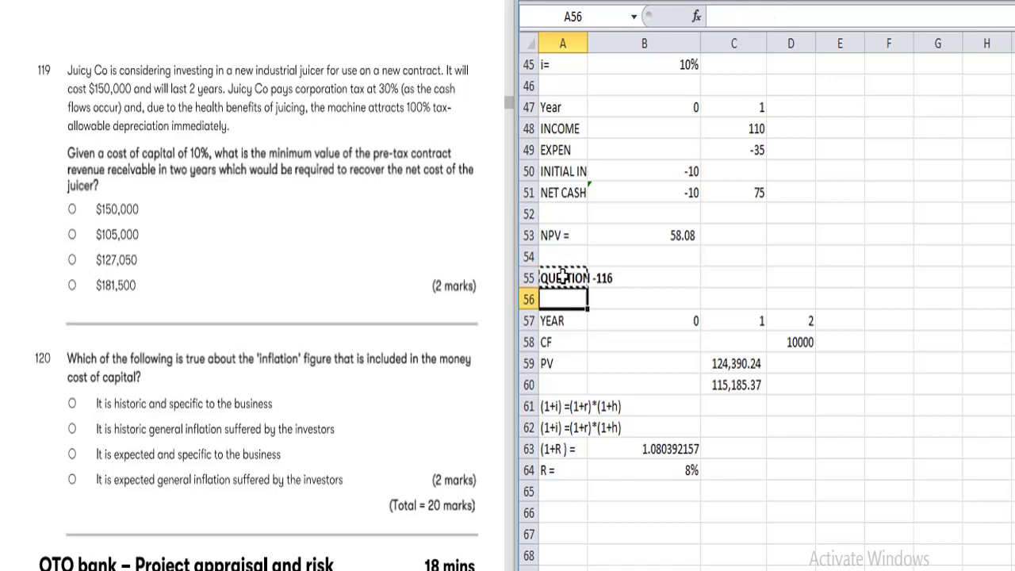
{"action": "key", "text": "Down"}
{"action": "key", "text": "Down"}
{"action": "key", "text": "Down"}
{"action": "key", "text": "Down"}
{"action": "key", "text": "Down"}
{"action": "key", "text": "Down"}
{"action": "key", "text": "Down"}
{"action": "key", "text": "Down"}
{"action": "key", "text": "Down"}
{"action": "key", "text": "Down"}
{"action": "key", "text": "Down"}
{"action": "key", "text": "Down"}
{"action": "key", "text": "Down"}
{"action": "key", "text": "Down"}
{"action": "key", "text": "Down"}
{"action": "key", "text": "Down"}
{"action": "key", "text": "Down"}
{"action": "key", "text": "Down"}
{"action": "key", "text": "Down"}
{"action": "key", "text": "Down"}
{"action": "key", "text": "Down"}
{"action": "key", "text": "Down"}
{"action": "key", "text": "Up"}
{"action": "key", "text": "Up"}
{"action": "key", "text": "Up"}
{"action": "key", "text": "Up"}
{"action": "key", "text": "Up"}
{"action": "key", "text": "Up"}
{"action": "key", "text": "Up"}
{"action": "key", "text": "Up"}
{"action": "key", "text": "Up"}
{"action": "key", "text": "Up"}
{"action": "key", "text": "Up"}
{"action": "key", "text": "Up"}
{"action": "key", "text": "Up"}
{"action": "key", "text": "Up"}
{"action": "key", "text": "Up"}
{"action": "key", "text": "Up"}
{"action": "key", "text": "Up"}
{"action": "key", "text": "Up"}
{"action": "key", "text": "Up"}
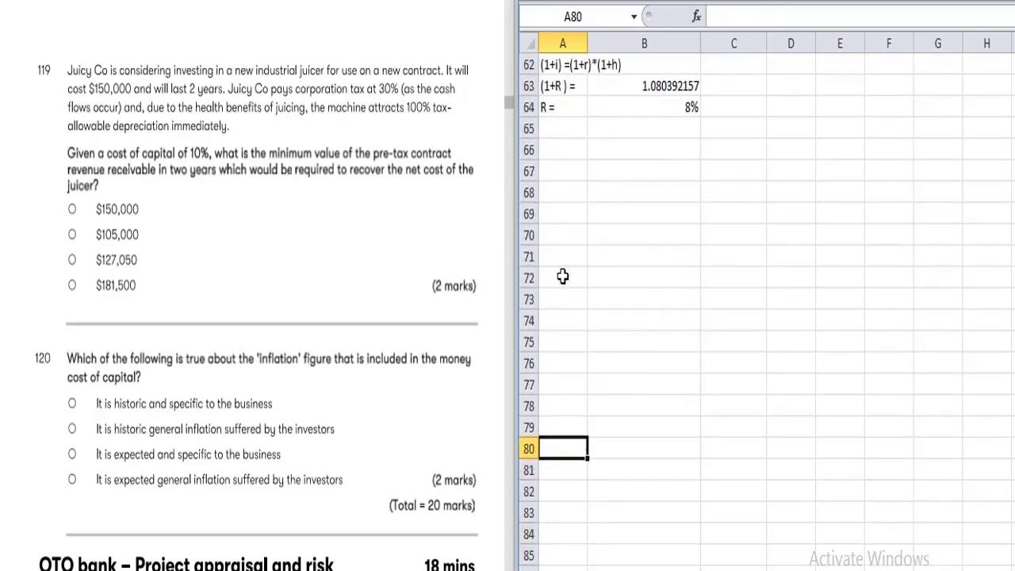
{"action": "key", "text": "Down"}
{"action": "type", "text": "QUESTION -116"}
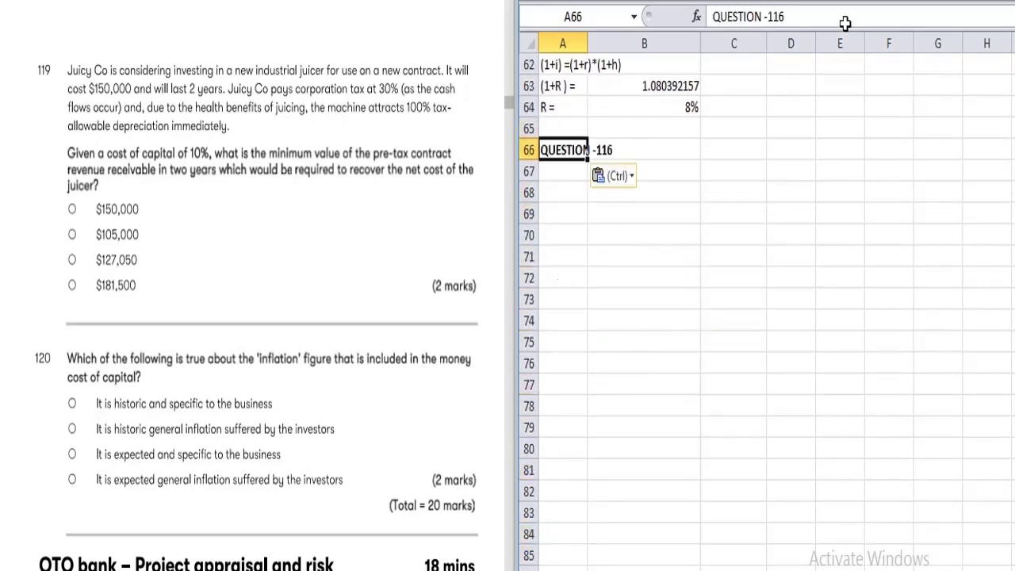
Change the copied heading in A66 to QUESTION -119
{"action": "left_click", "coordinate": [811, 18]}
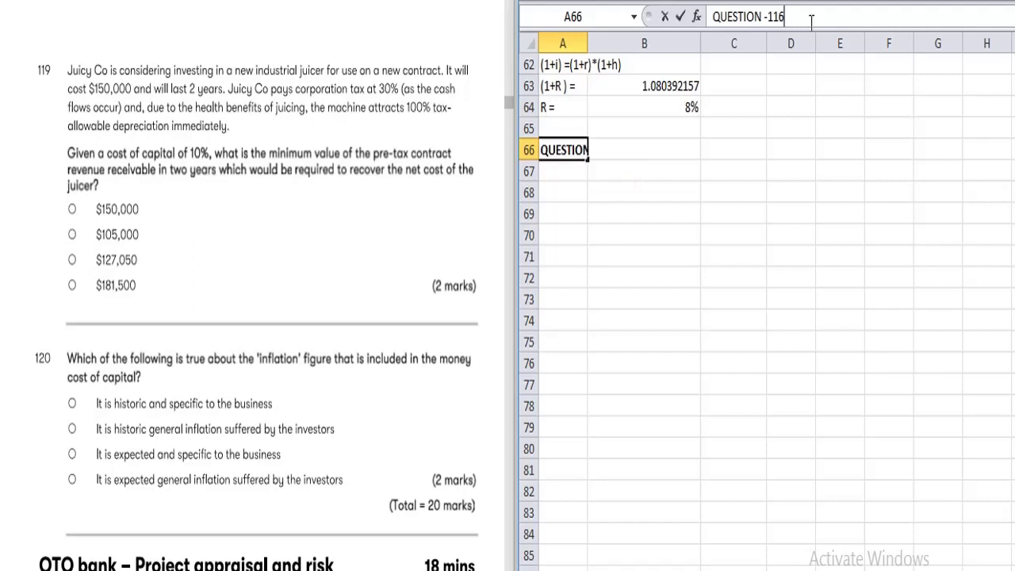
{"action": "key", "text": "BackSpace"}
{"action": "type", "text": "9"}
{"action": "key", "text": "Return"}
{"action": "key", "text": "Return"}
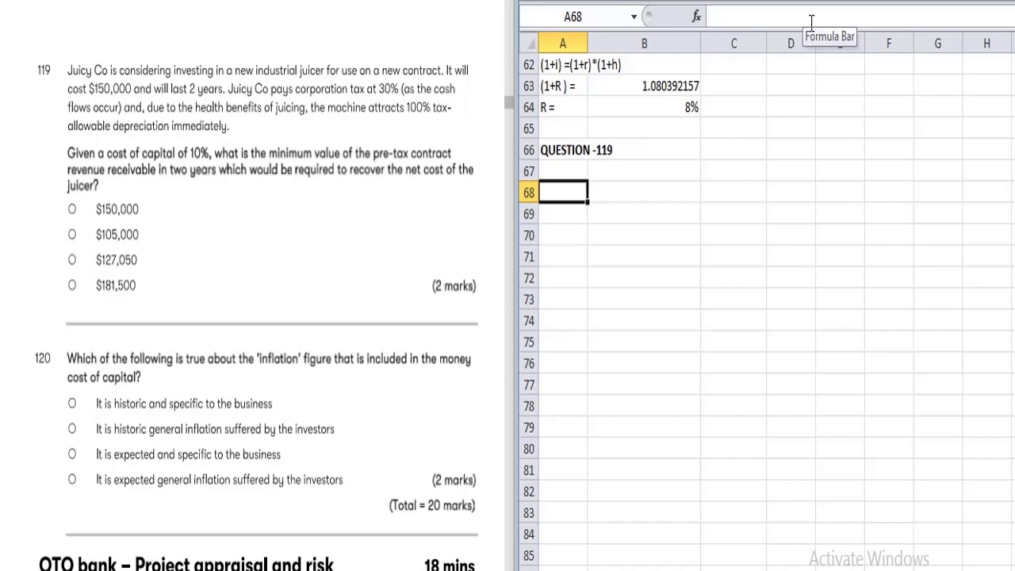
Enter a YEAR row in row 68 with years 0, 1 and 2 in B68:D68
{"action": "type", "text": "YEAR"}
{"action": "key", "text": "Tab"}
{"action": "type", "text": "0"}
{"action": "key", "text": "Tab"}
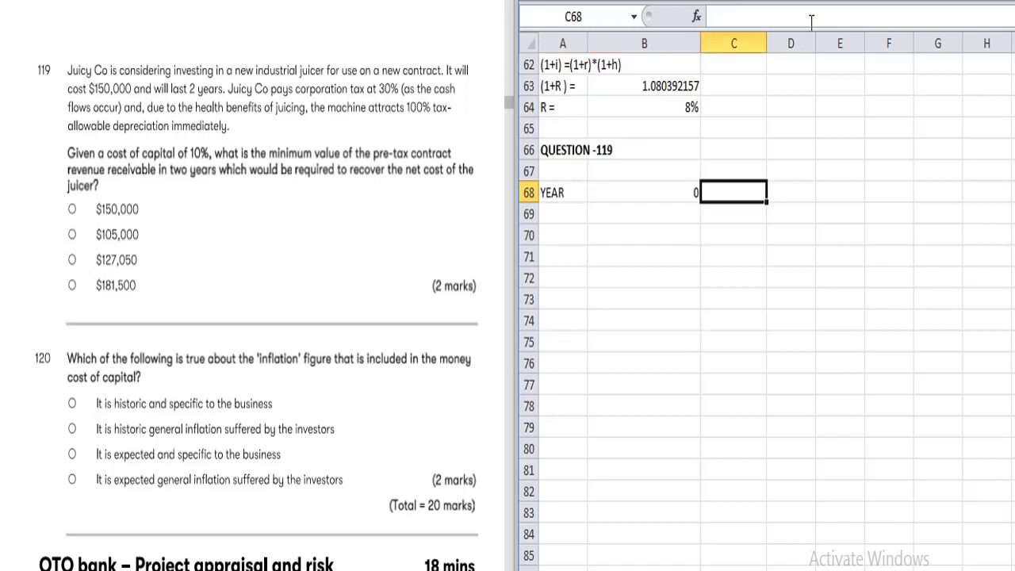
{"action": "type", "text": "1"}
{"action": "key", "text": "Tab"}
{"action": "type", "text": "2"}
{"action": "key", "text": "Return"}
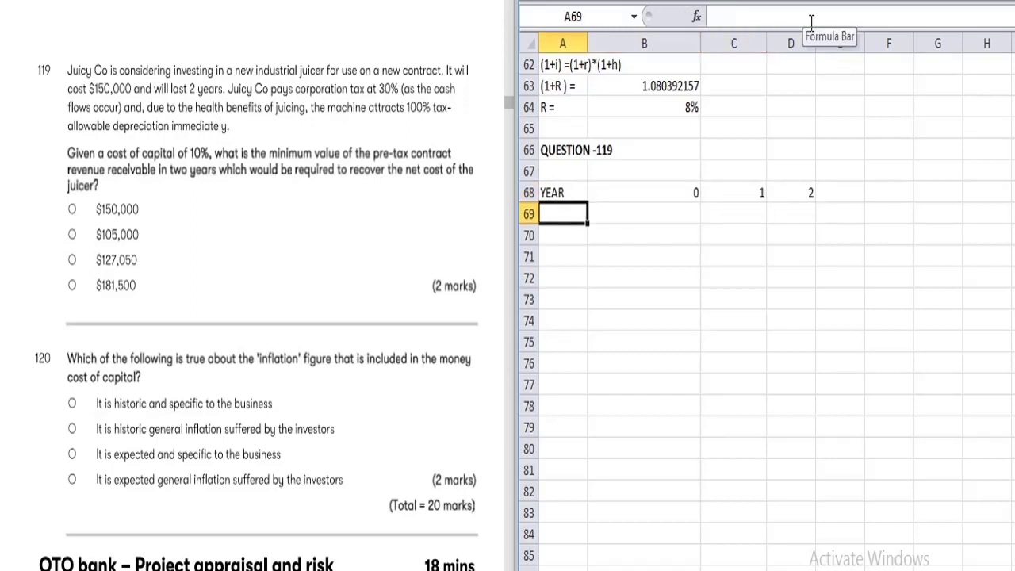
Label A69 as II for the initial investment and enter -150 under year 0 in B69
{"action": "type", "text": "IN"}
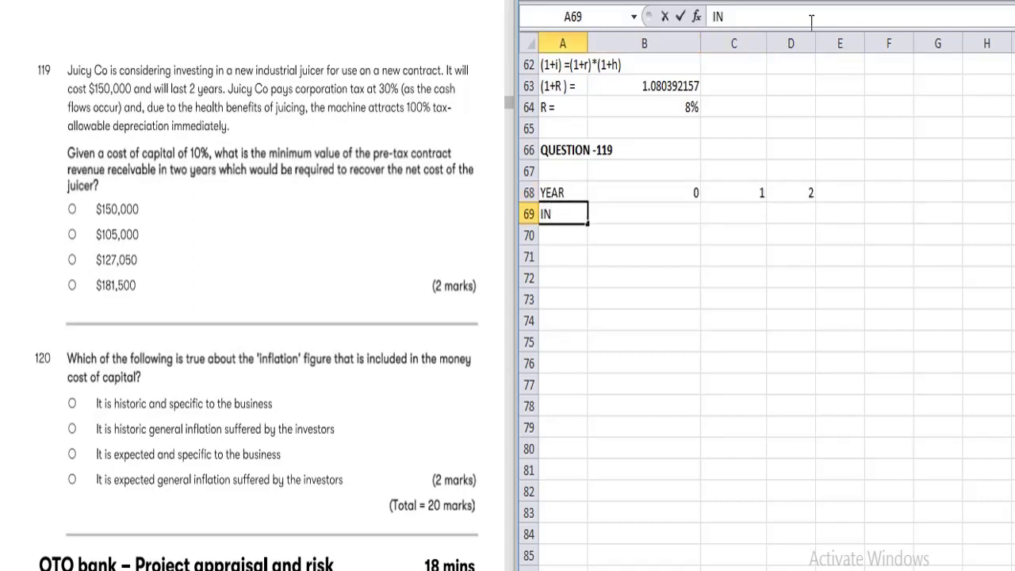
{"action": "key", "text": "BackSpace"}
{"action": "type", "text": "I"}
{"action": "key", "text": "Tab"}
{"action": "type", "text": "-"}
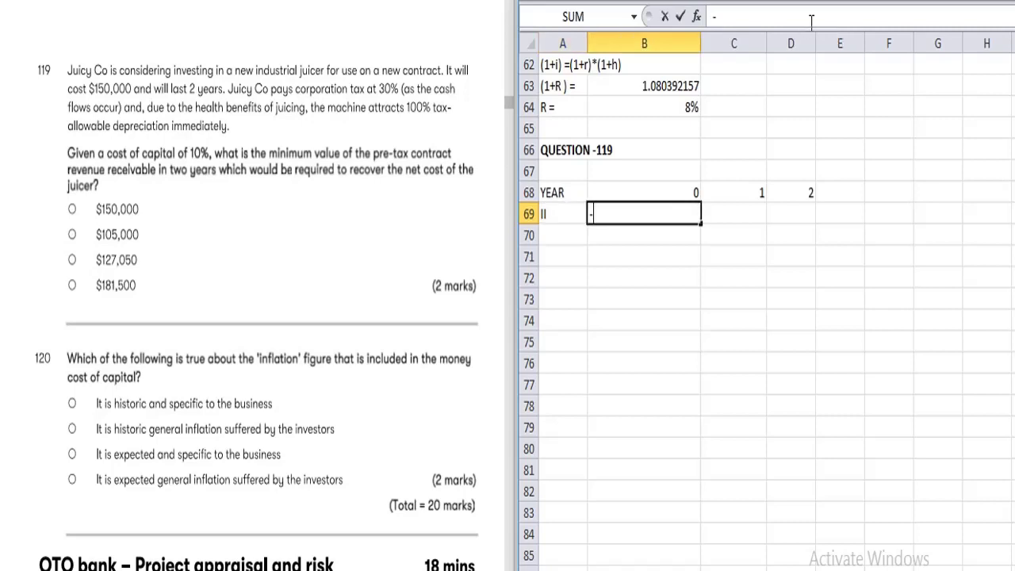
{"action": "type", "text": "150"}
Add the units label $'000 in A67 above the year row and re-enter II in A69
{"action": "key", "text": "Up"}
{"action": "key", "text": "Up"}
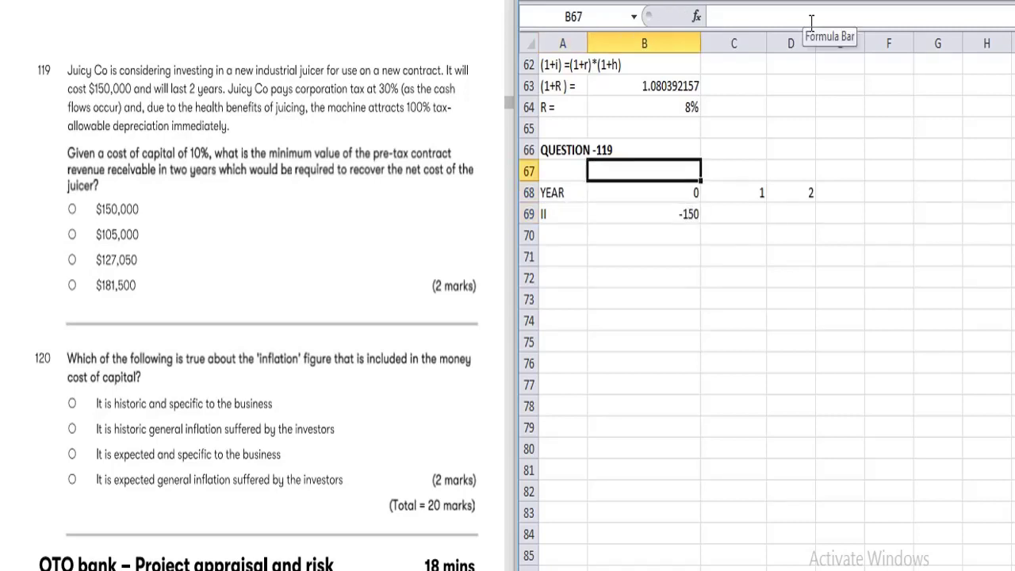
{"action": "key", "text": "Left"}
{"action": "type", "text": "$'000"}
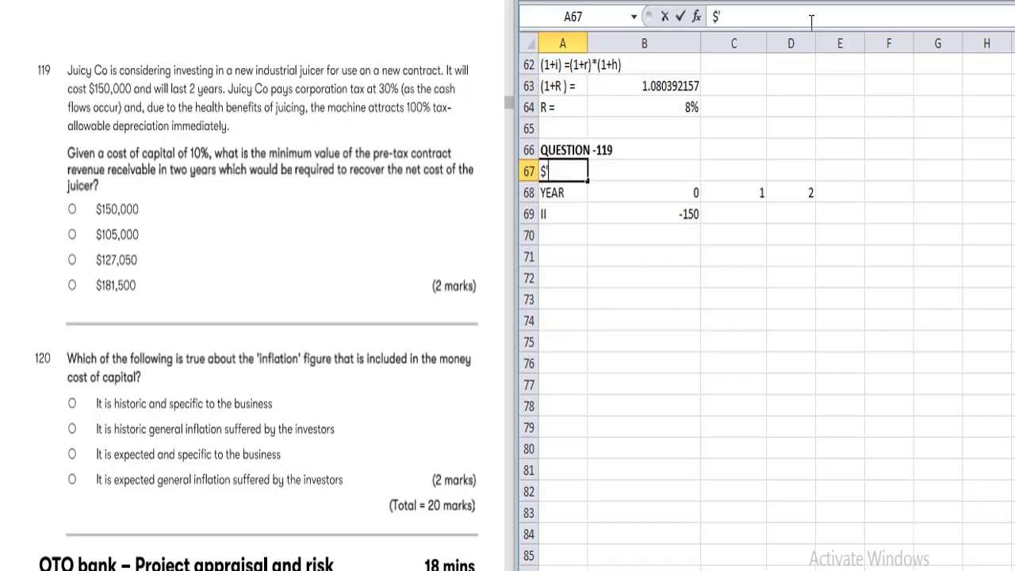
{"action": "key", "text": "Down"}
{"action": "key", "text": "Down"}
{"action": "type", "text": "II"}
{"action": "key", "text": "Return"}
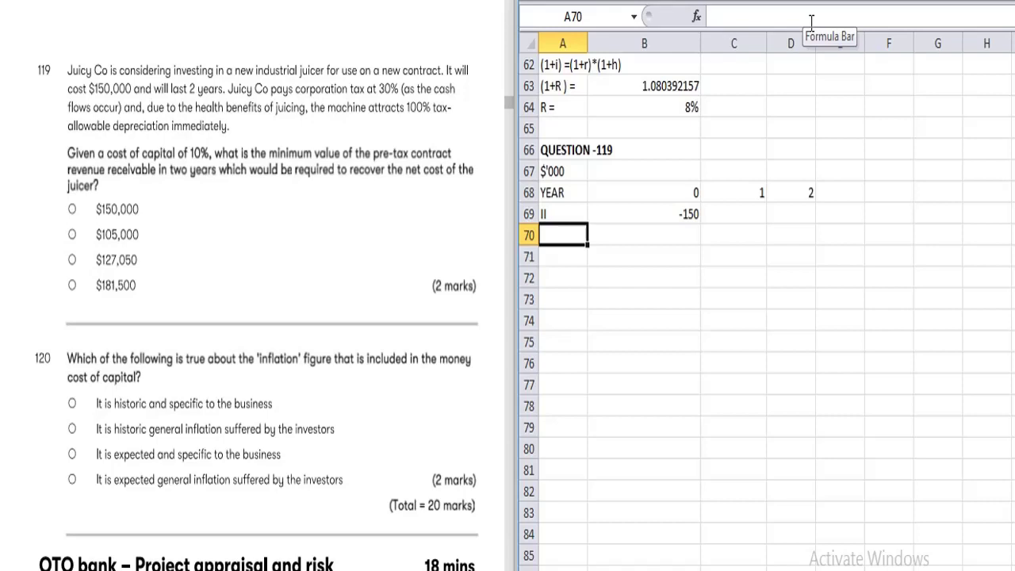
Change the label in A69 to COST and enter 150 as the year 0 value in B69
{"action": "key", "text": "Up"}
{"action": "type", "text": "COST"}
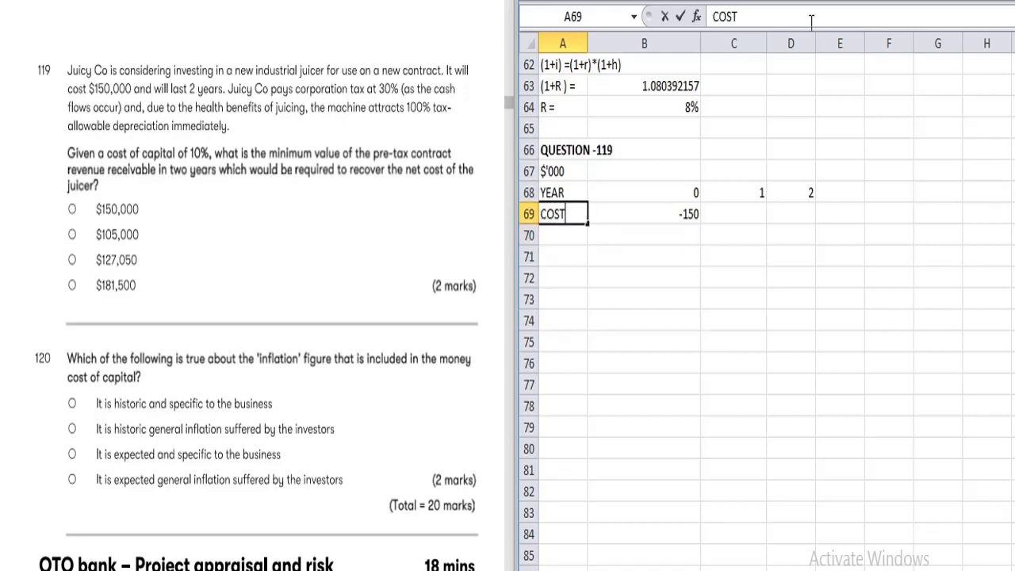
{"action": "key", "text": "Tab"}
{"action": "type", "text": "150"}
{"action": "key", "text": "Return"}
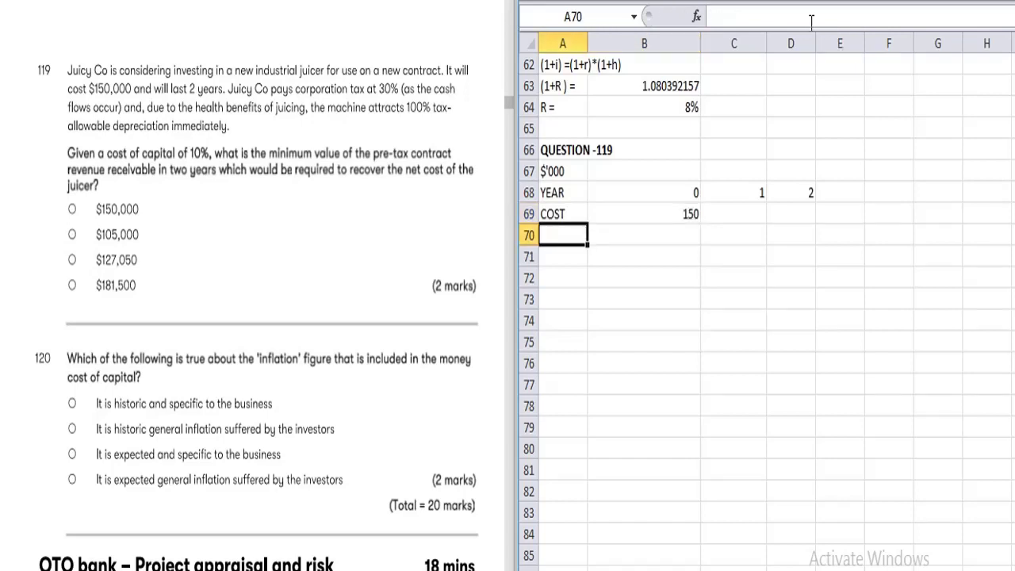
Label A70 as LESS:TAD and enter the negative of the cost in C70 with the formula =-B69
{"action": "type", "text": "LEAS"}
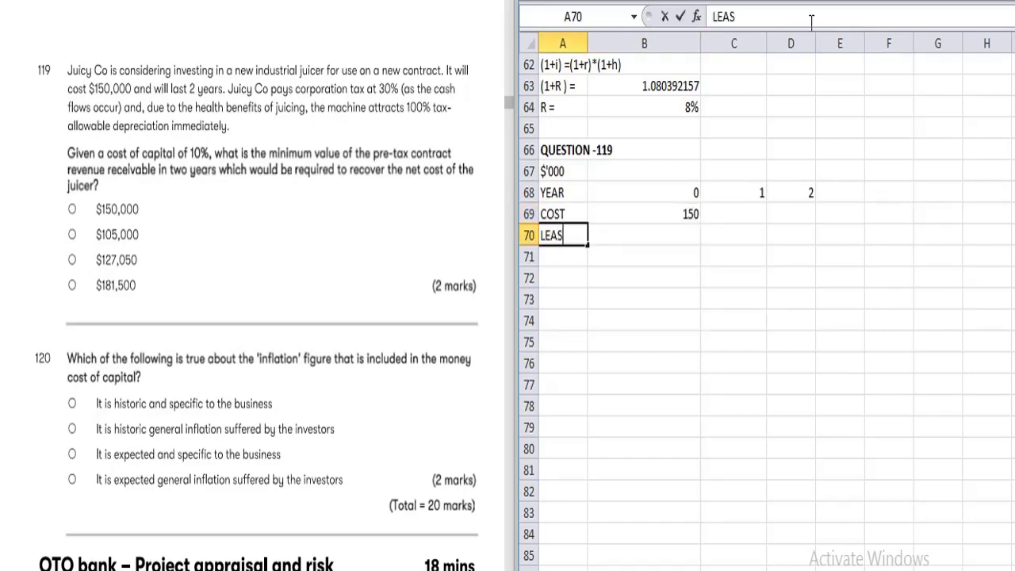
{"action": "key", "text": "BackSpace"}
{"action": "key", "text": "BackSpace"}
{"action": "type", "text": "SS:TAD"}
{"action": "key", "text": "Tab"}
{"action": "key", "text": "Tab"}
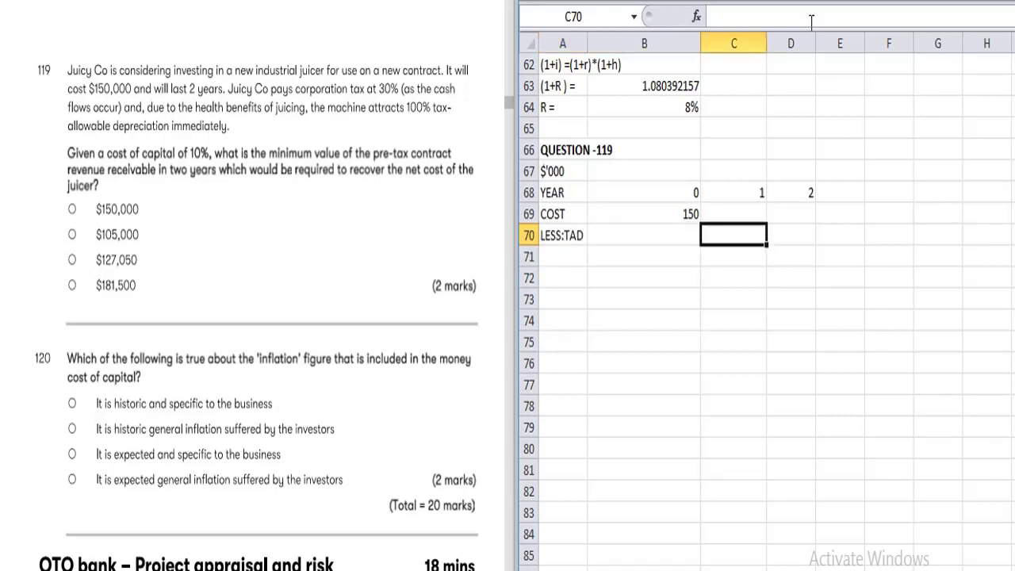
{"action": "type", "text": "=-"}
{"action": "key", "text": "Up"}
{"action": "key", "text": "Left"}
{"action": "key", "text": "Return"}
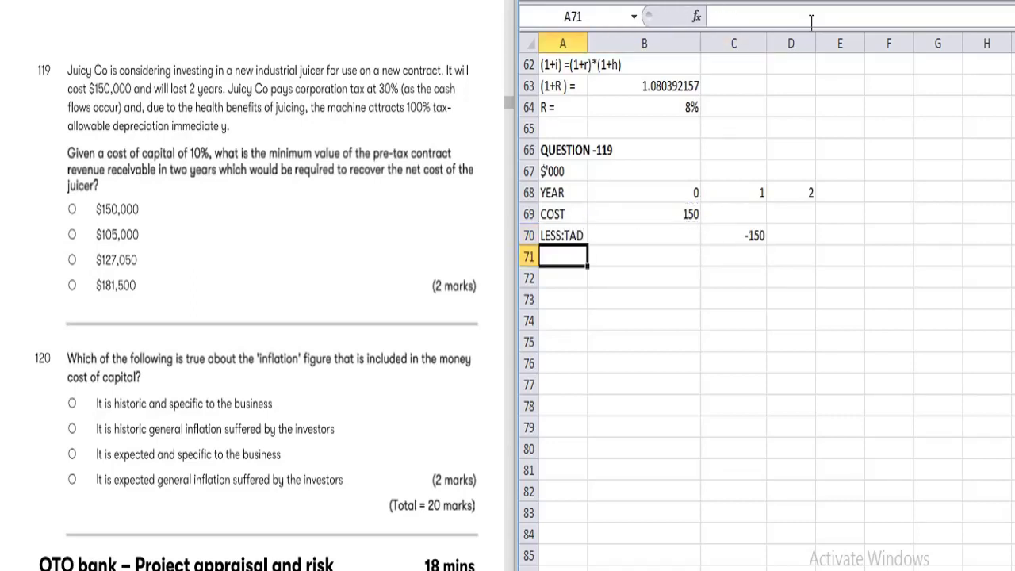
Label A71 as WDV and enter 0 under year 1 in C71
{"action": "type", "text": "WDV"}
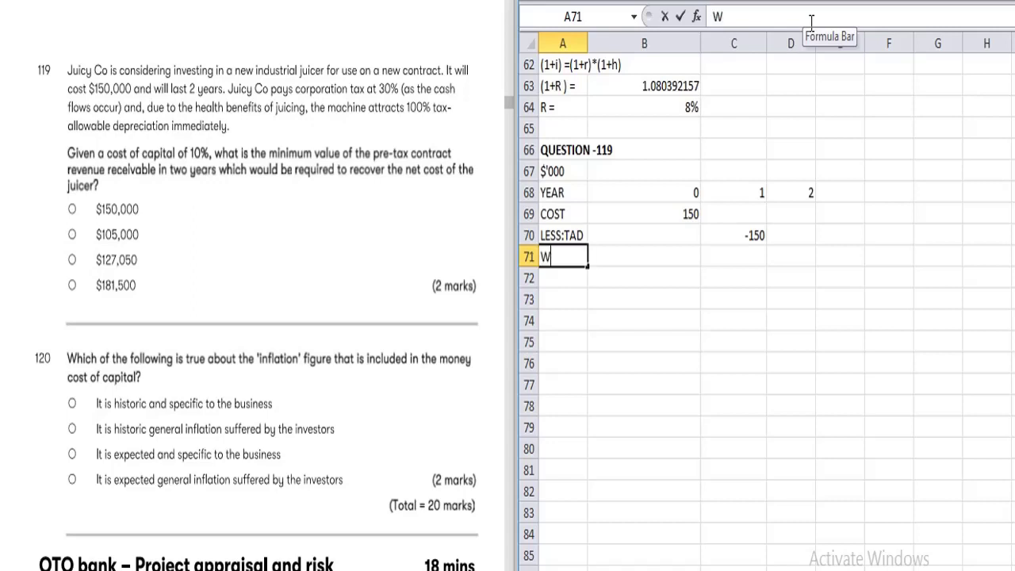
{"action": "key", "text": "Tab"}
{"action": "key", "text": "Tab"}
{"action": "type", "text": "0"}
{"action": "key", "text": "Down"}
Label A72 as TAX RELIF and calculate 30% tax relief in C72 with the formula =-C70*.30
{"action": "key", "text": "Left"}
{"action": "key", "text": "Left"}
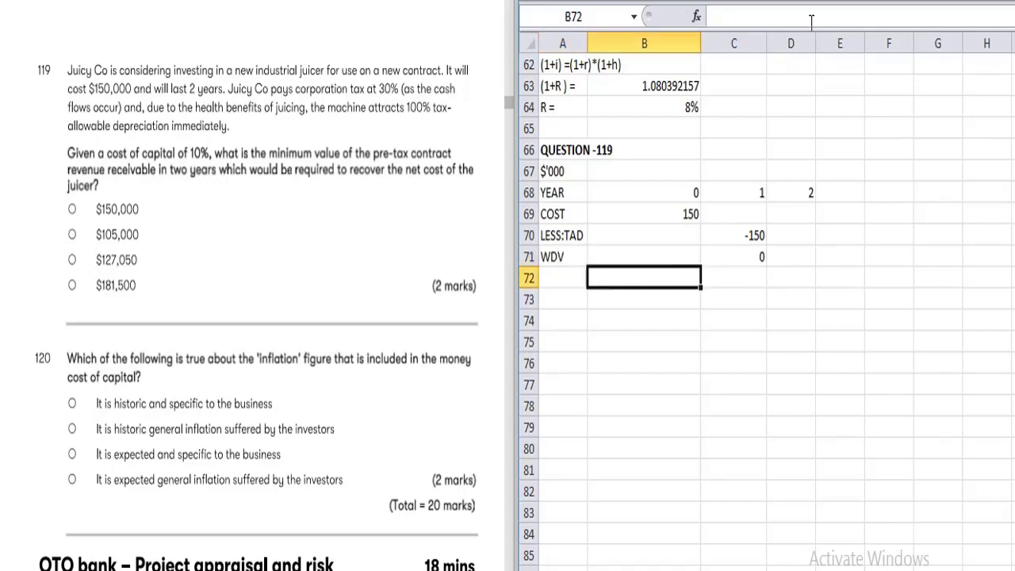
{"action": "type", "text": "TAX RELIF"}
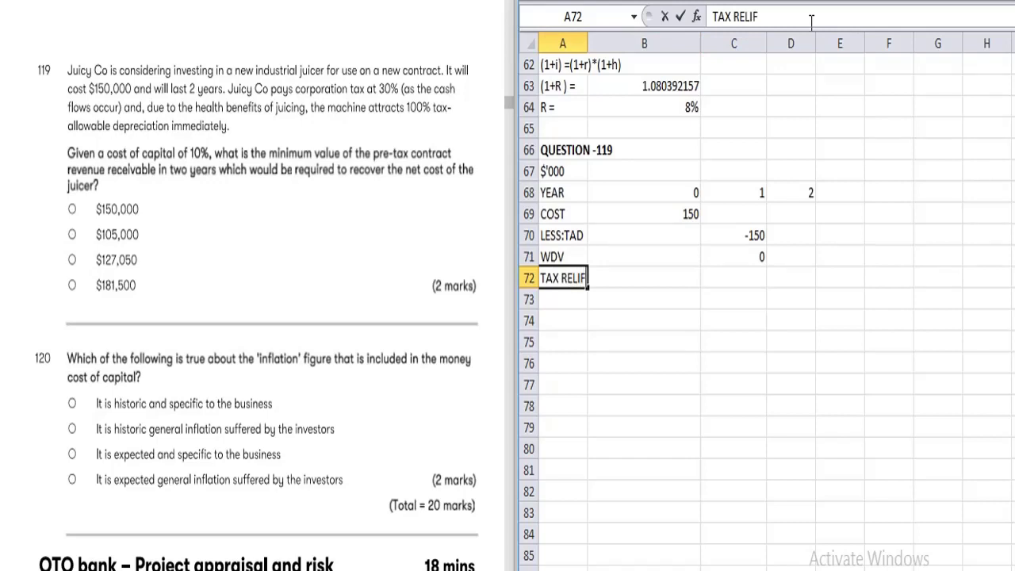
{"action": "key", "text": "Tab"}
{"action": "key", "text": "Tab"}
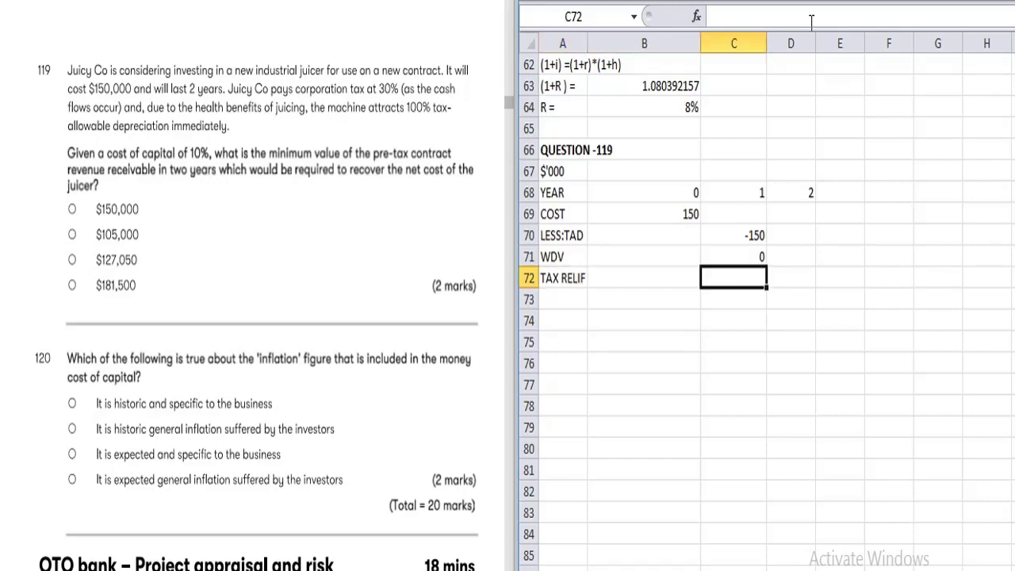
{"action": "type", "text": "=-"}
{"action": "key", "text": "Up"}
{"action": "key", "text": "Up"}
{"action": "type", "text": "*.30"}
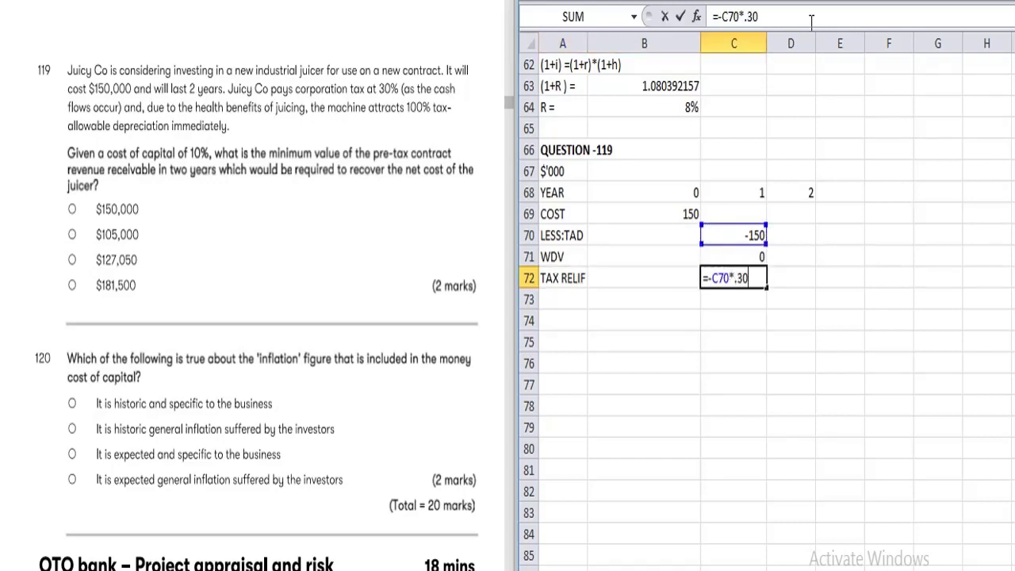
{"action": "key", "text": "Return"}
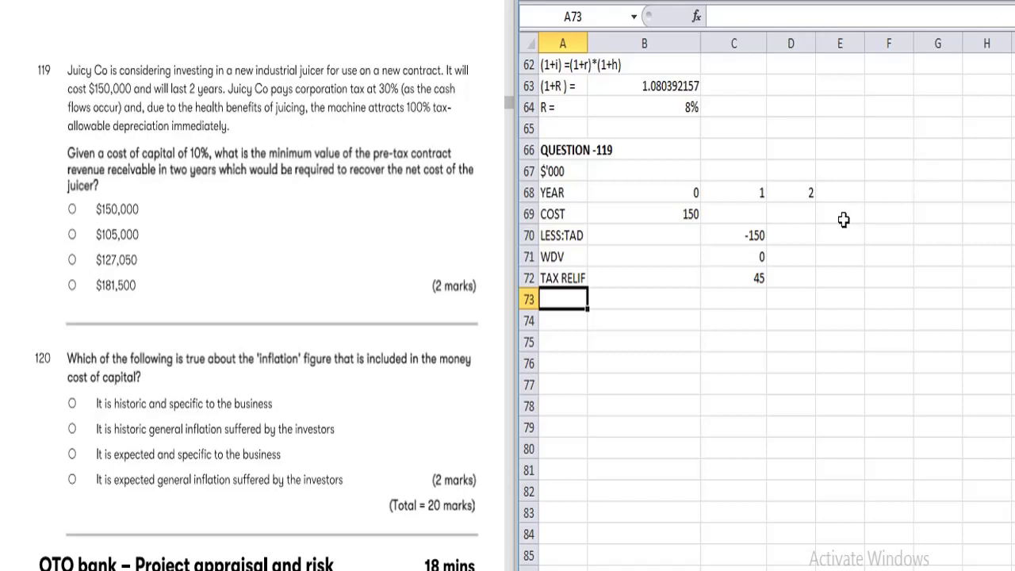
Move the depreciation, WDV and tax relief values from C70:C72 to the year 0 cells B70:B72
{"action": "left_click", "coordinate": [753, 282]}
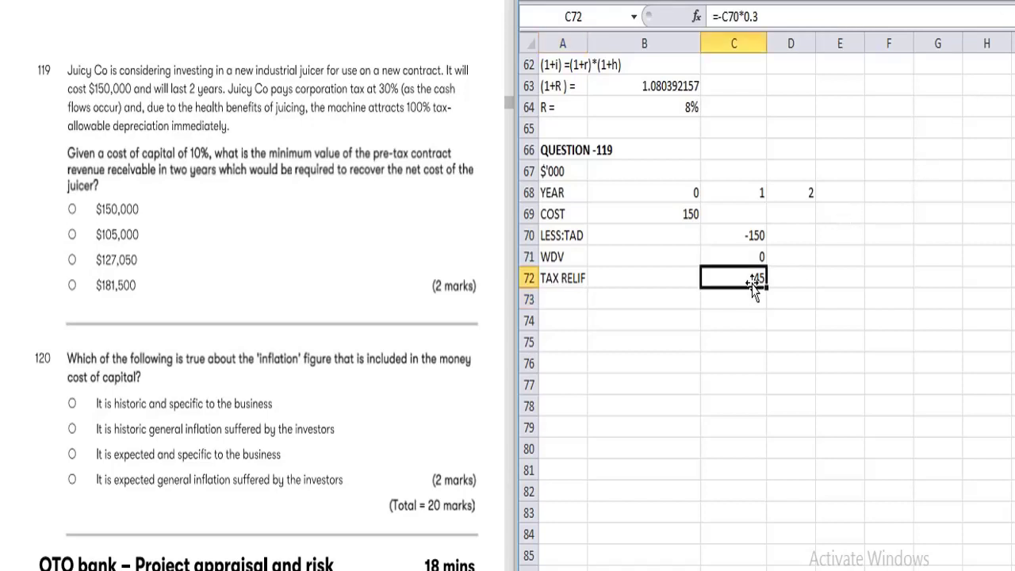
{"action": "left_click", "coordinate": [746, 230]}
{"action": "key", "text": "shift+Down"}
{"action": "key", "text": "shift+Down"}
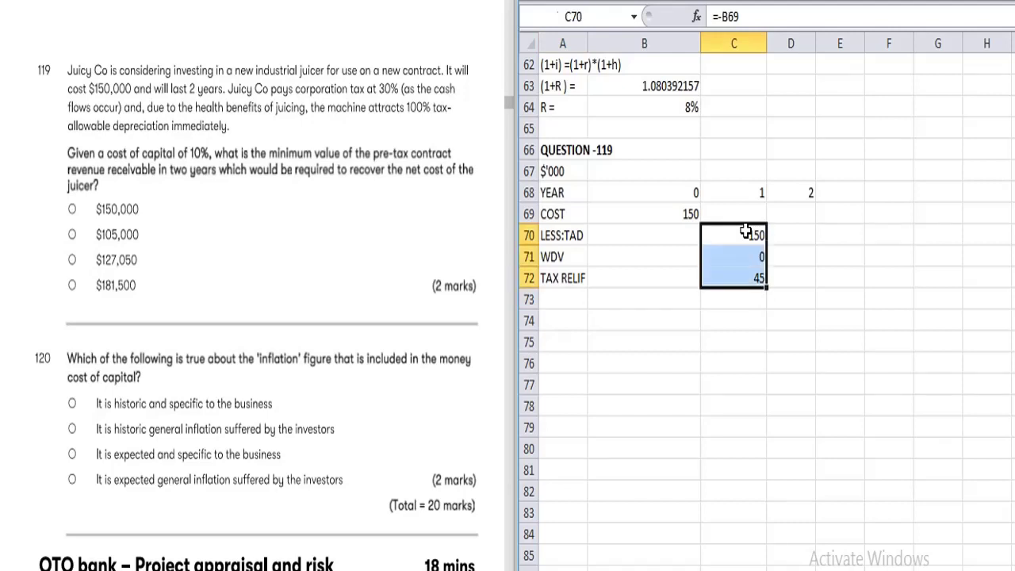
{"action": "key", "text": "ctrl+x"}
{"action": "key", "text": "Left"}
{"action": "key", "text": "ctrl+v"}
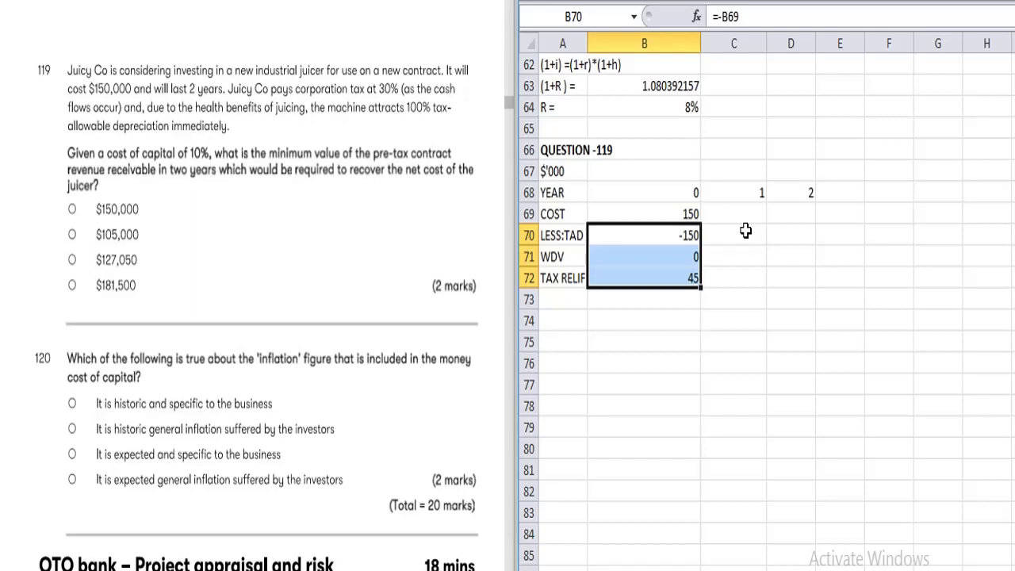
Add the label NET INTIAL CASHFLOW in A73 below the tax relief row
{"action": "key", "text": "Left"}
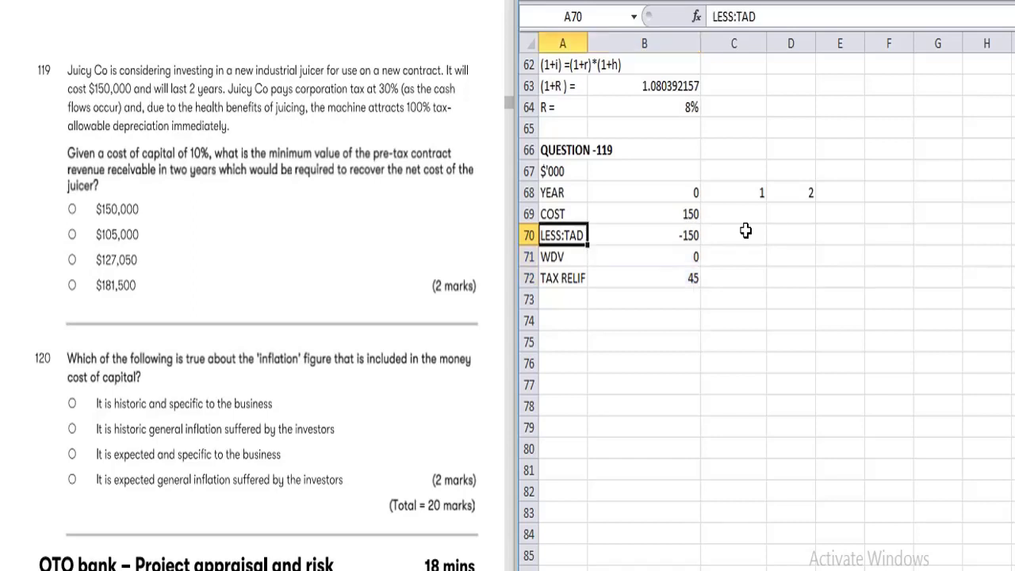
{"action": "key", "text": "Down"}
{"action": "key", "text": "Down"}
{"action": "key", "text": "Down"}
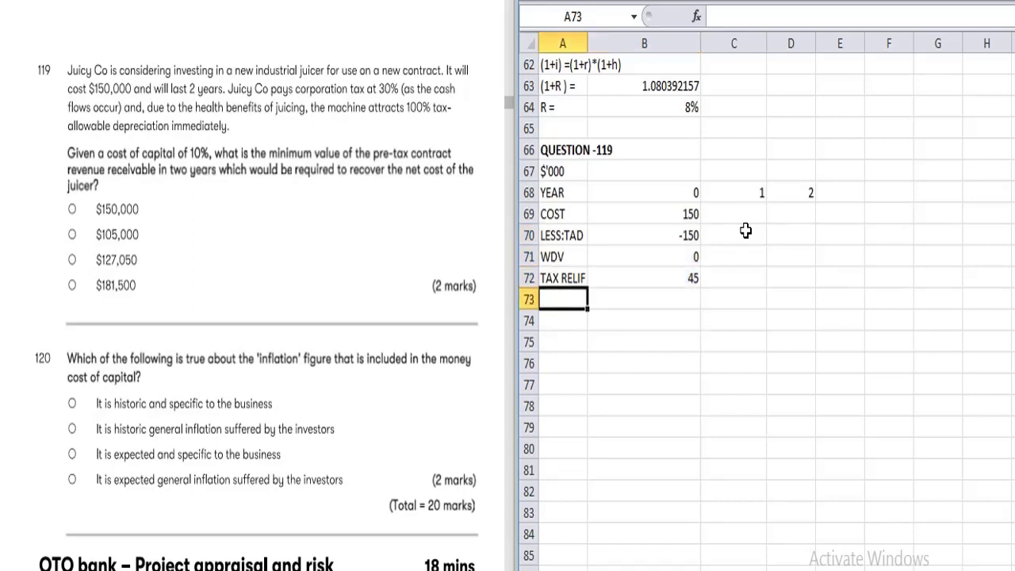
{"action": "type", "text": "NET I"}
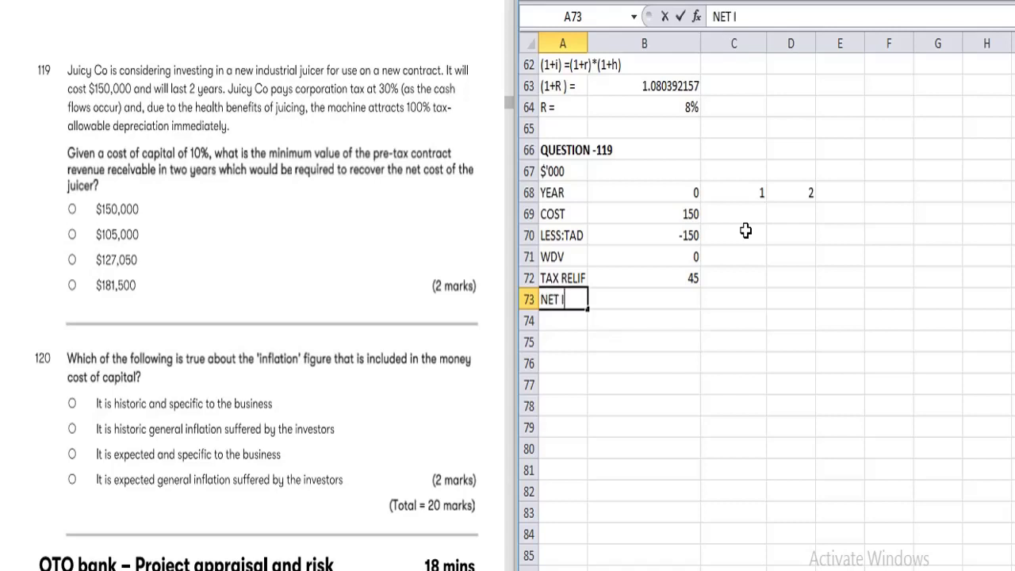
{"action": "type", "text": "NTIAL CA"}
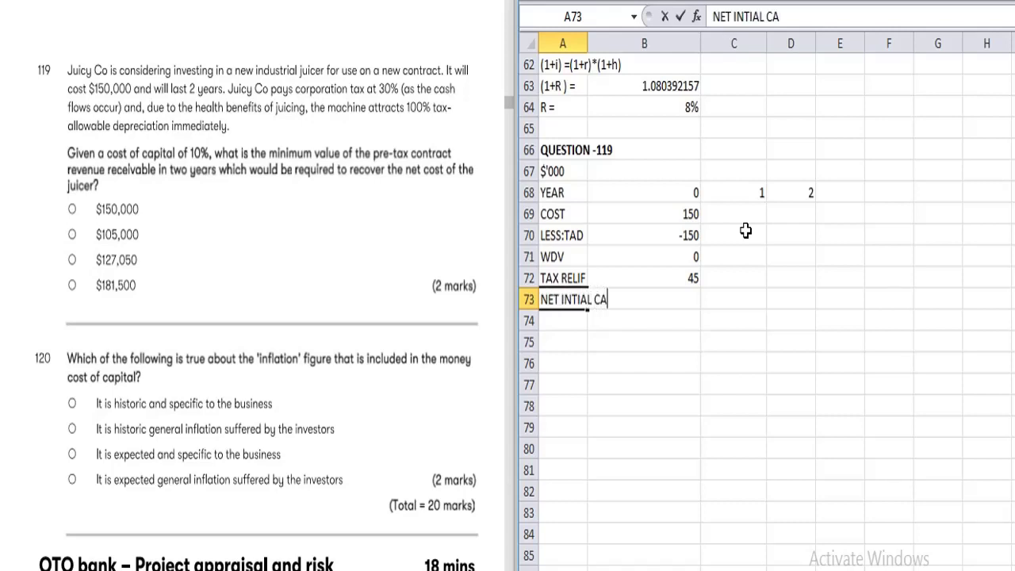
{"action": "type", "text": "SHFLOW"}
{"action": "key", "text": "Tab"}
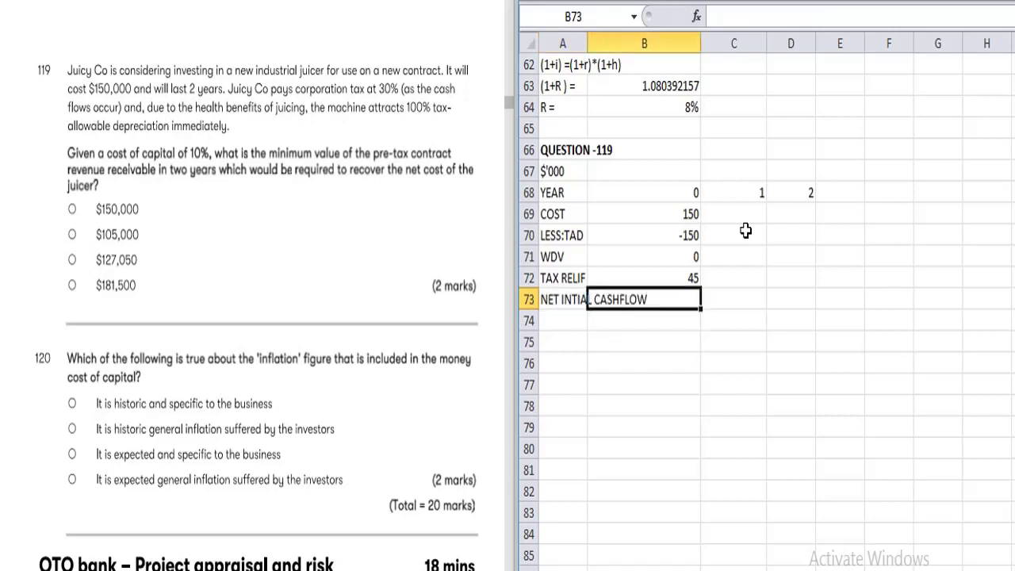
Calculate the net initial cash flow in C73 as cost less tax relief with the formula =B69-B72
{"action": "key", "text": "Tab"}
{"action": "type", "text": "="}
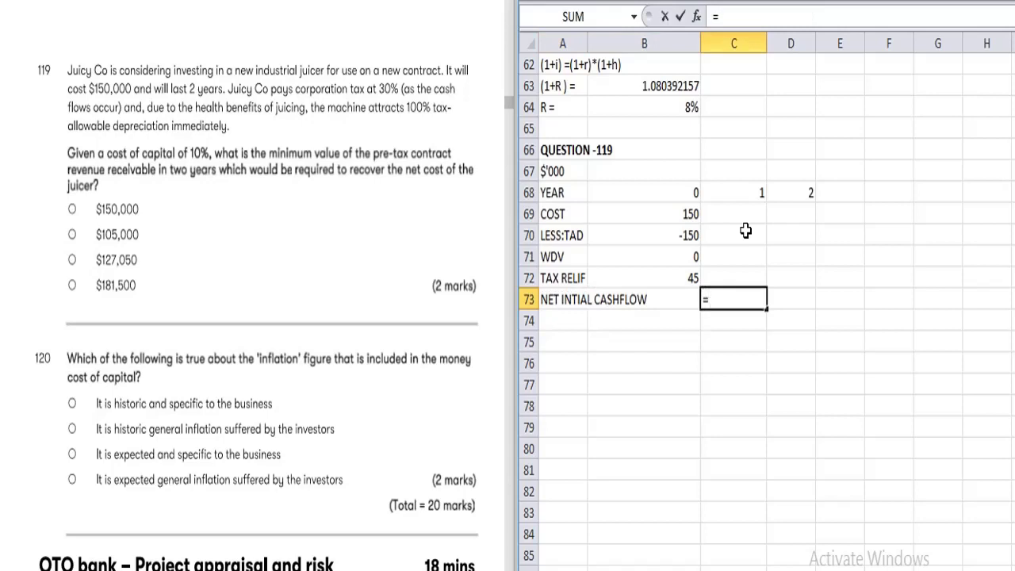
{"action": "key", "text": "Up"}
{"action": "key", "text": "Up"}
{"action": "key", "text": "Up"}
{"action": "key", "text": "Up"}
{"action": "key", "text": "Left"}
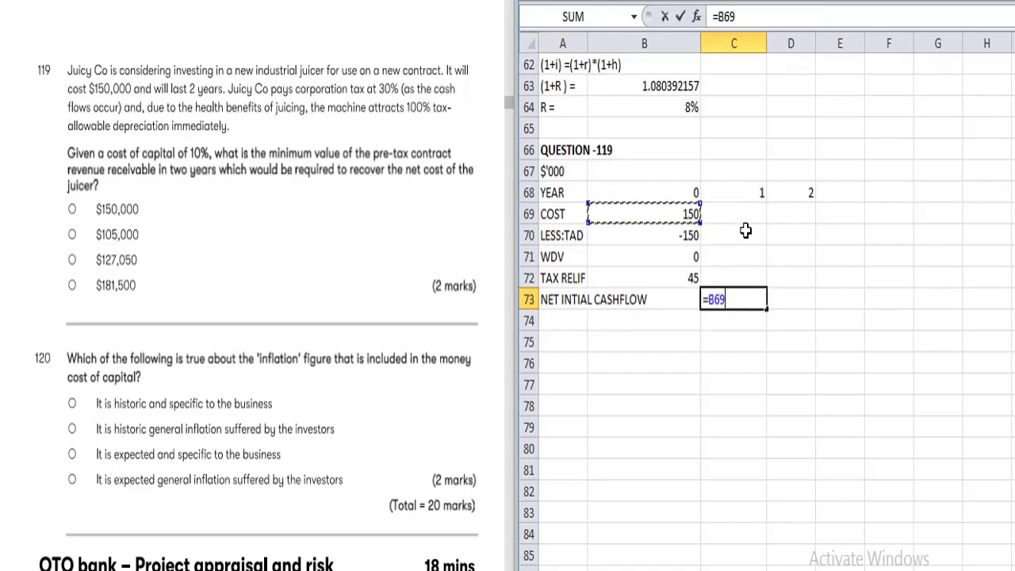
{"action": "type", "text": "-"}
{"action": "key", "text": "Left"}
{"action": "key", "text": "Up"}
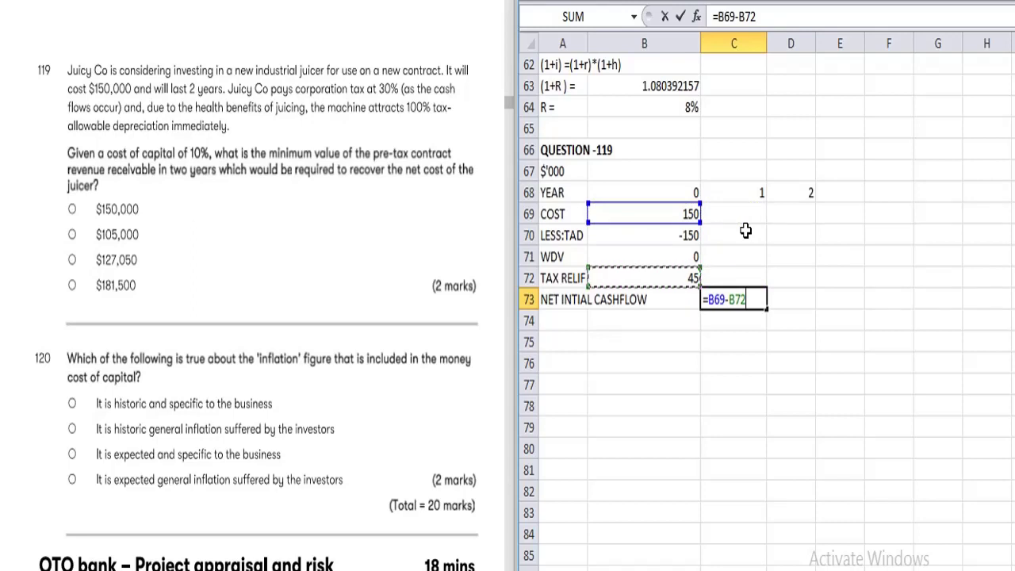
{"action": "key", "text": "Return"}
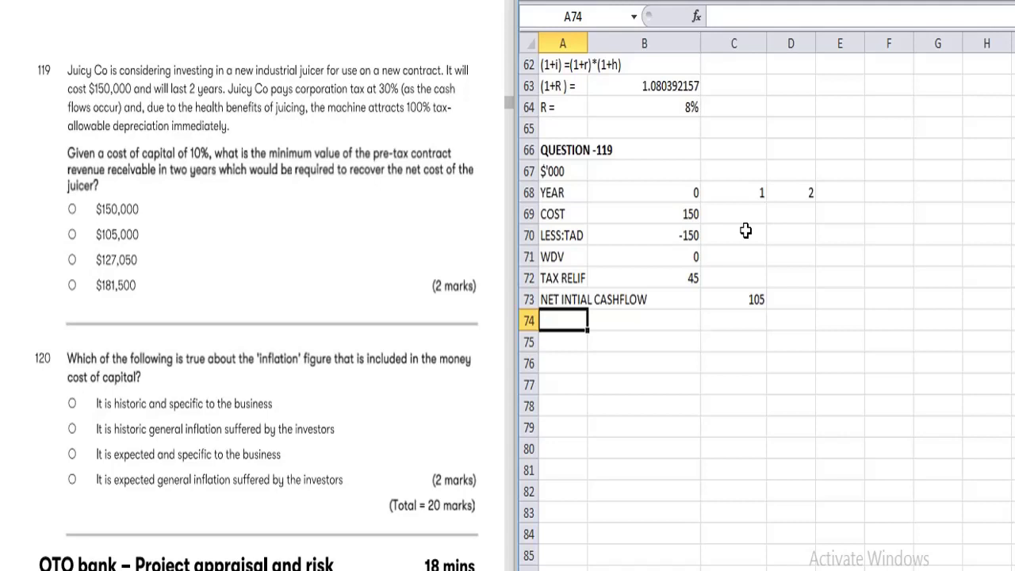
Write the future value formula FV = PV *(1+R)^n as text in A75
{"action": "key", "text": "Down"}
{"action": "type", "text": "FV"}
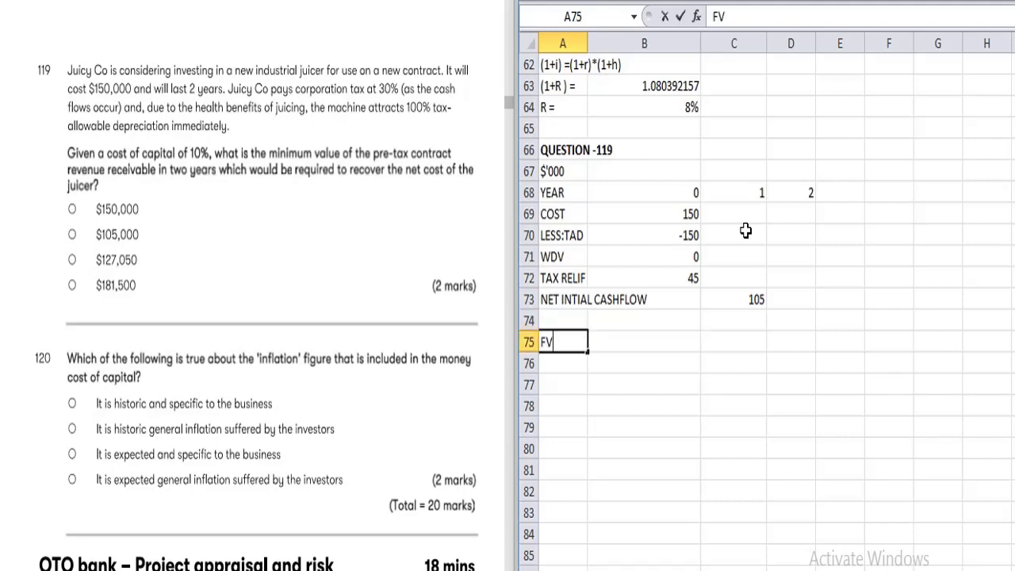
{"action": "type", "text": " = PV *(1"}
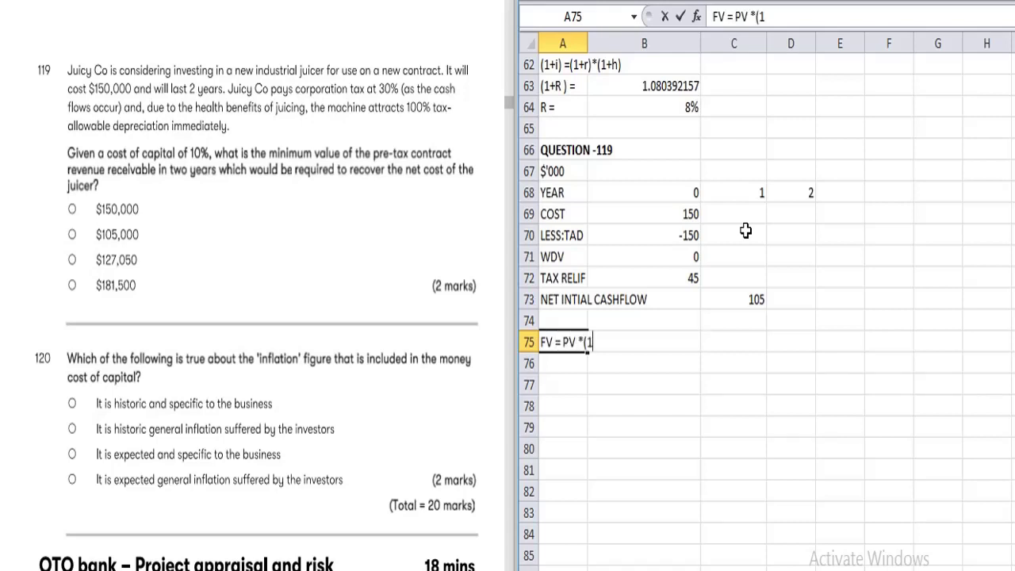
{"action": "type", "text": "+R)^N"}
{"action": "key", "text": "BackSpace"}
{"action": "type", "text": "n"}
{"action": "key", "text": "Return"}
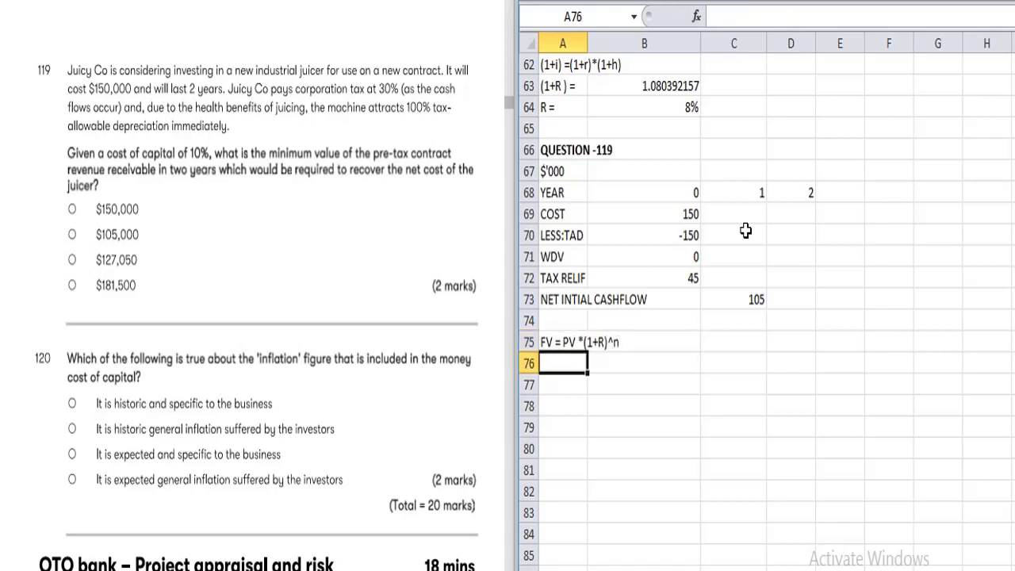
Write the substituted equation 105=pv(1+10%)^2 as text in A76
{"action": "type", "text": "105="}
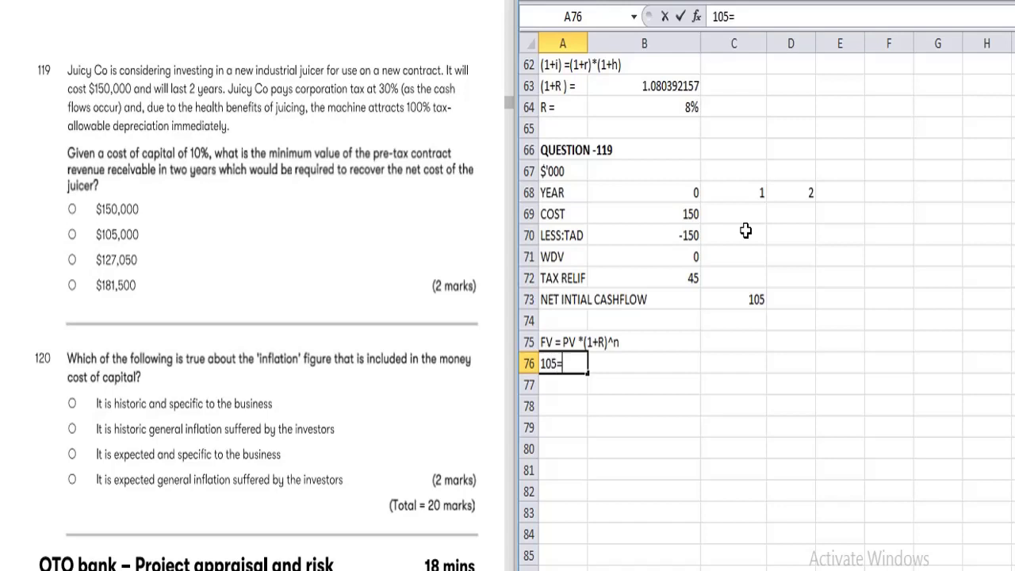
{"action": "type", "text": "pv"}
{"action": "type", "text": "(1+10"}
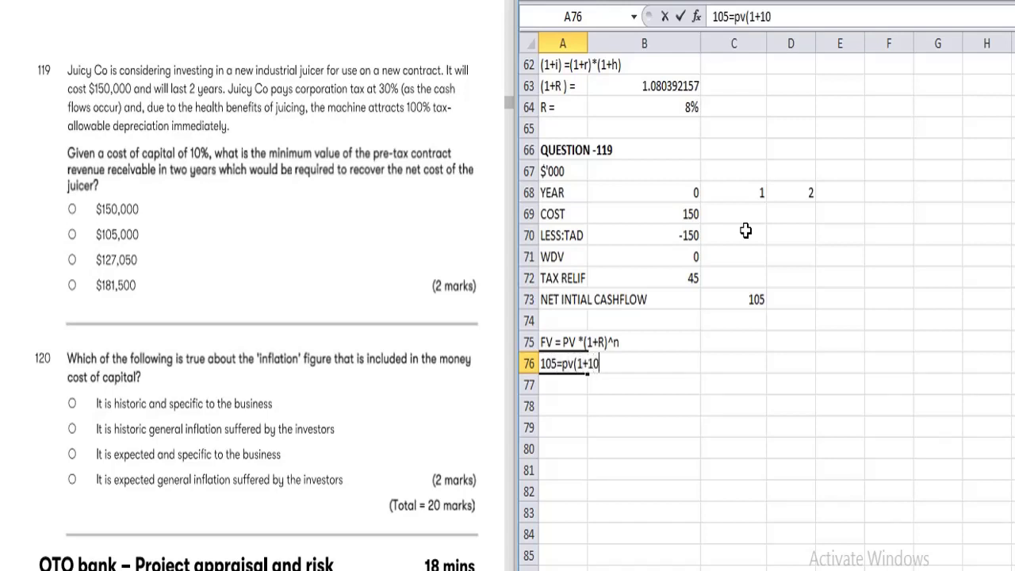
{"action": "type", "text": "%)^2"}
{"action": "key", "text": "Return"}
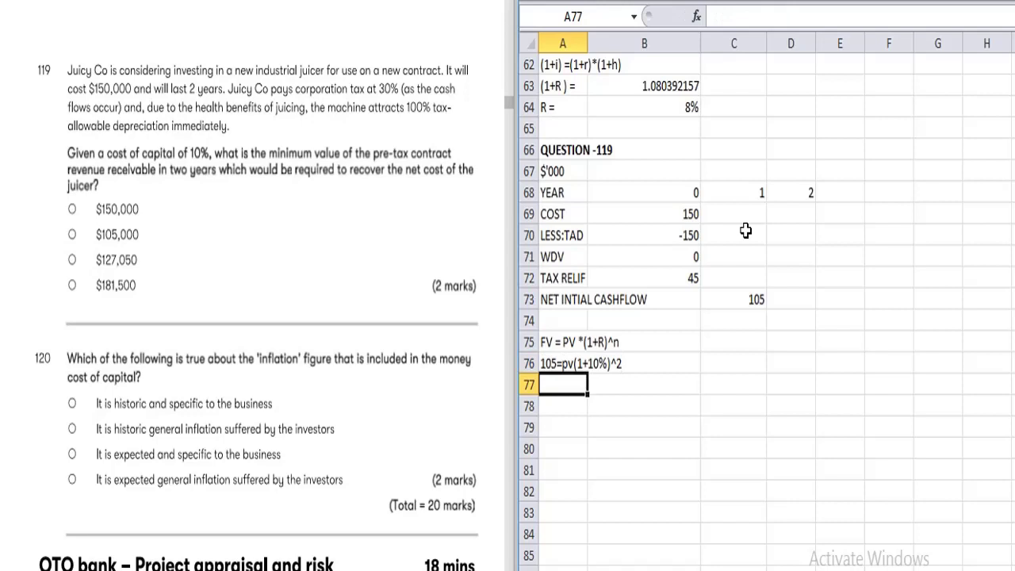
Label A77 as pv = and calculate the present value in B77 with the formula =(105/(1.10)^2)
{"action": "type", "text": "pv ="}
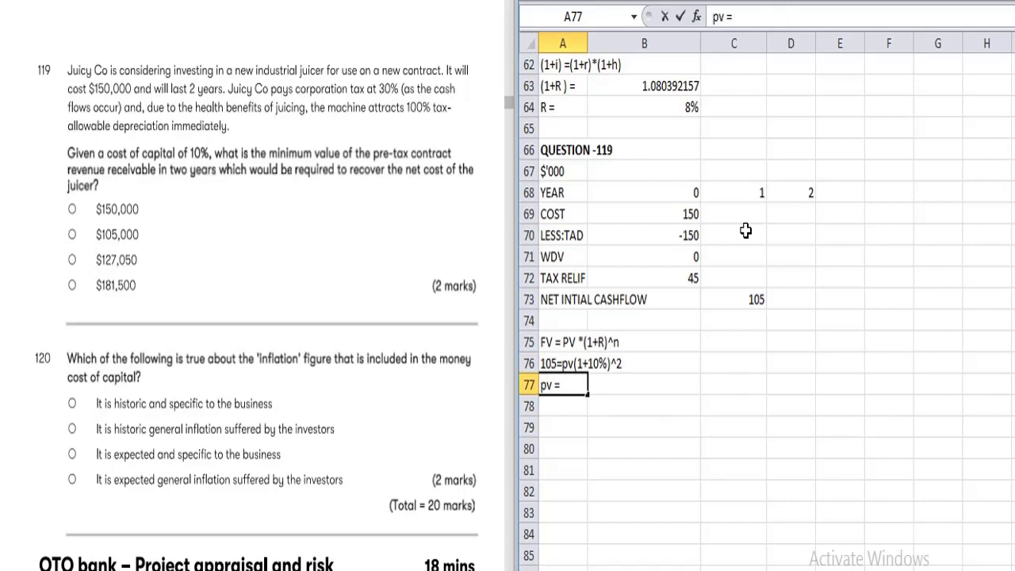
{"action": "key", "text": "Tab"}
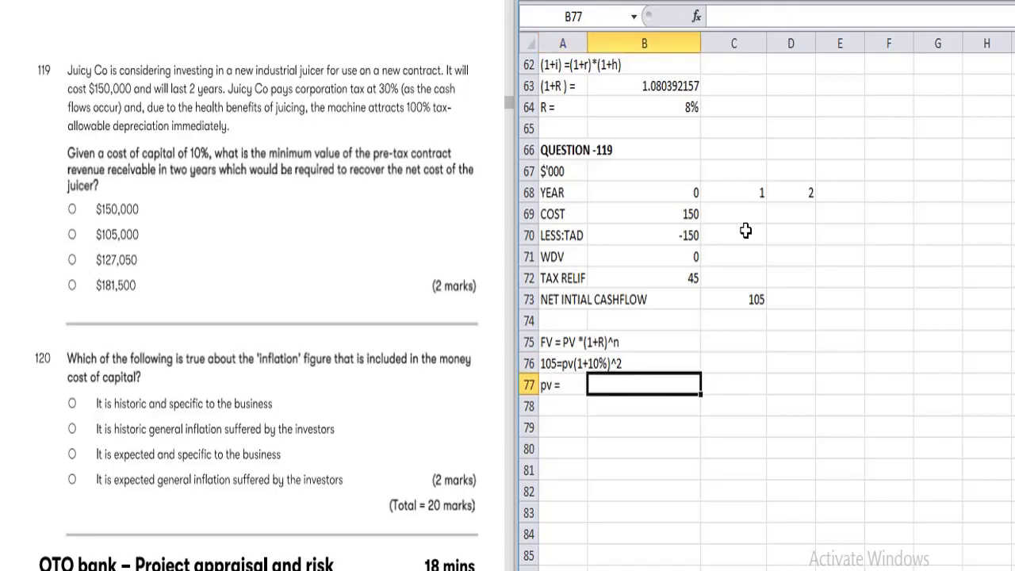
{"action": "type", "text": "=("}
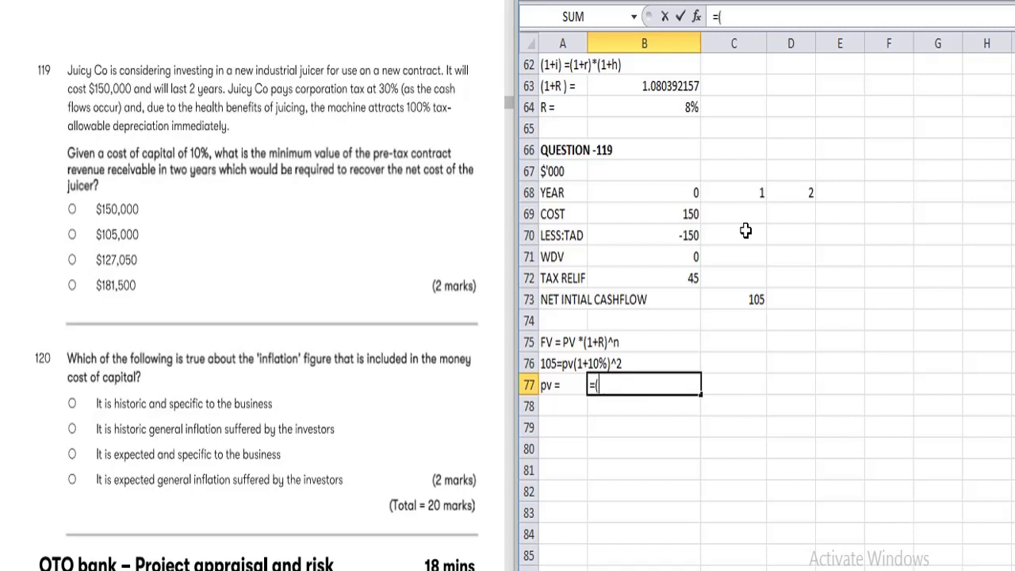
{"action": "type", "text": "105/(1.10"}
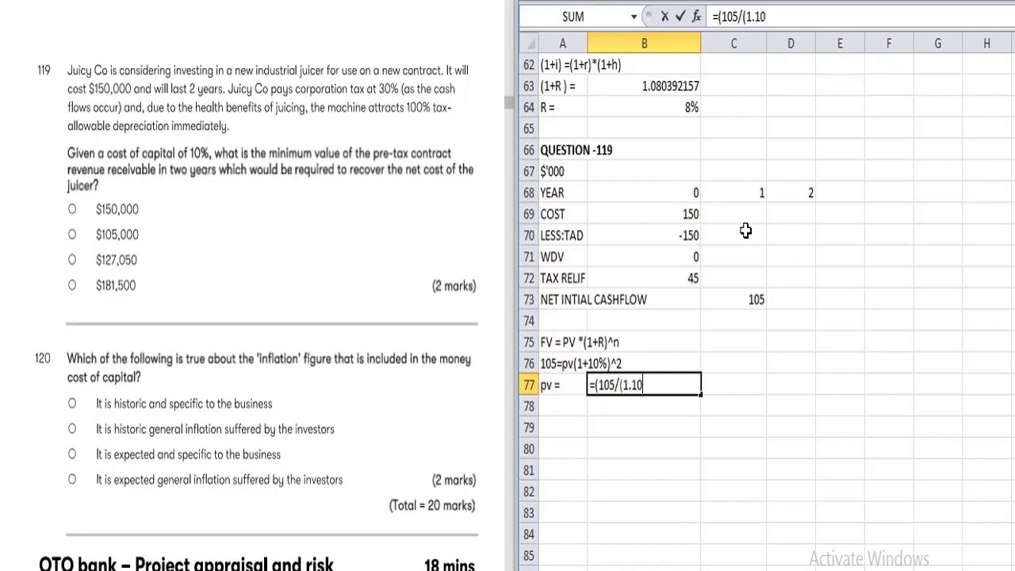
{"action": "type", "text": ")^2)"}
{"action": "key", "text": "Return"}
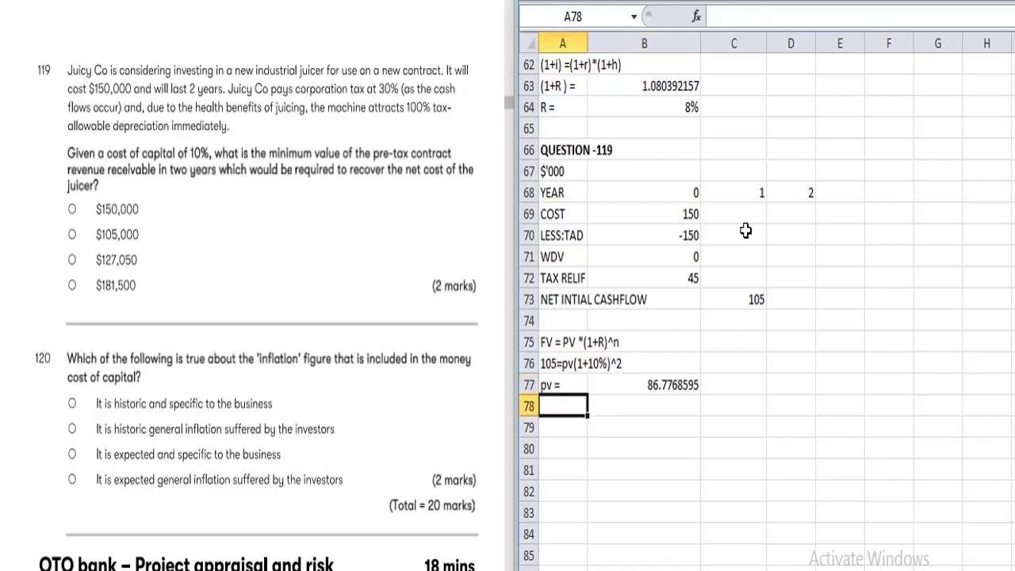
{"action": "key", "text": "Up"}
{"action": "key", "text": "Right"}
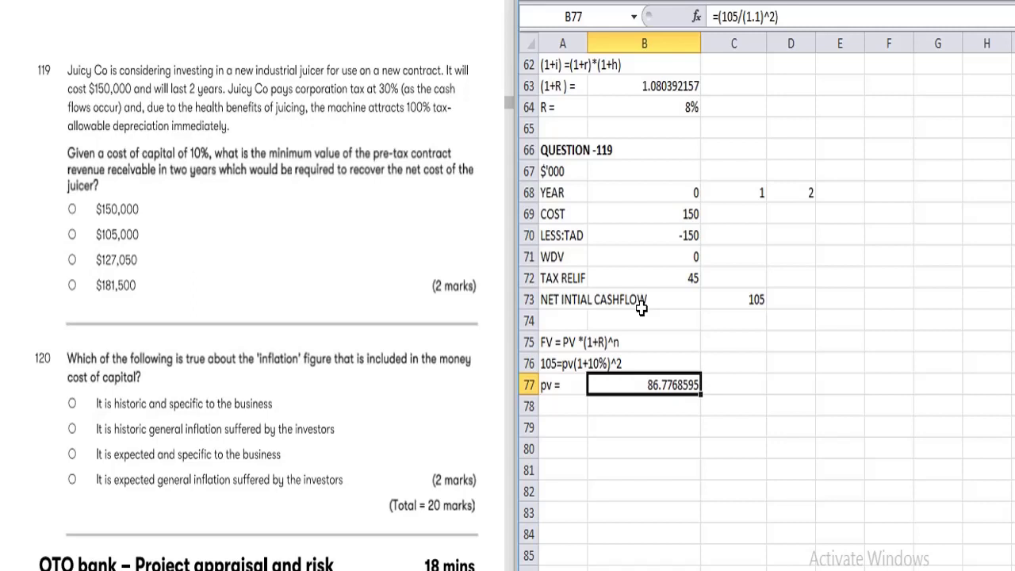
Rewrite the equation in A76 as FV=105(1+10%)^2
{"action": "double_click", "coordinate": [555, 363]}
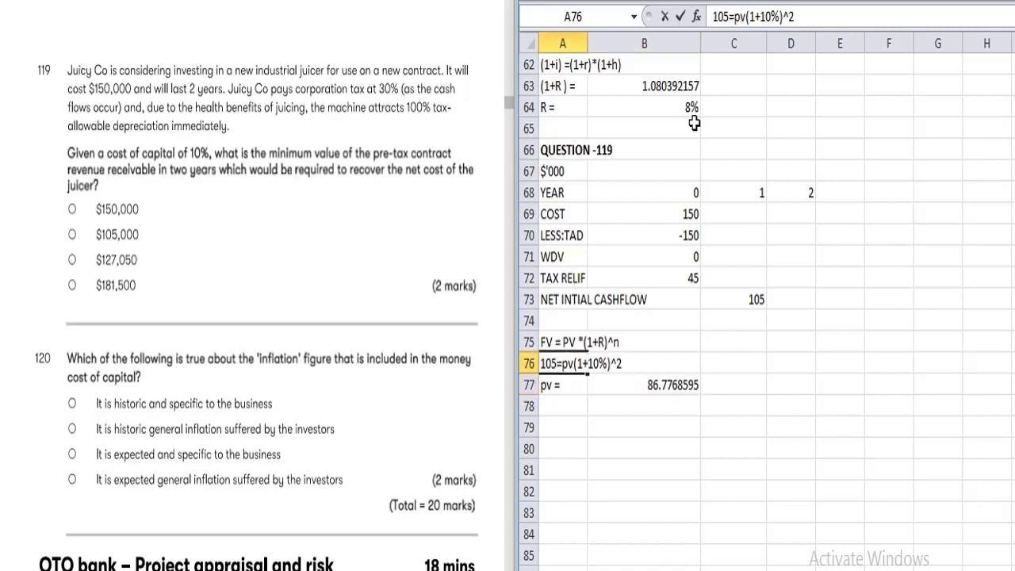
{"action": "left_click", "coordinate": [740, 16]}
{"action": "key", "text": "BackSpace"}
{"action": "key", "text": "BackSpace"}
{"action": "type", "text": "1"}
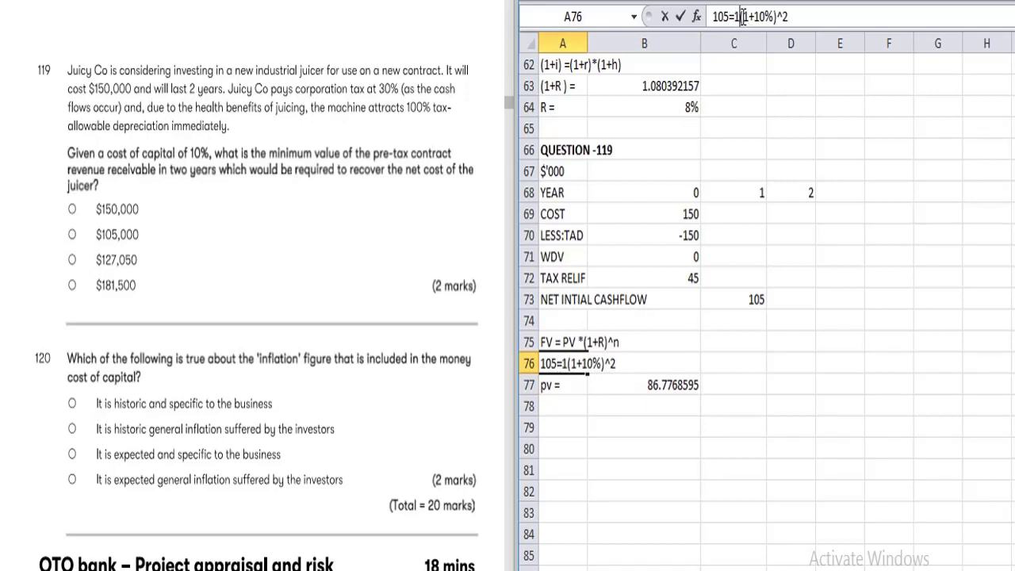
{"action": "type", "text": "05"}
{"action": "key", "text": "Left"}
{"action": "key", "text": "Left"}
{"action": "key", "text": "Left"}
{"action": "key", "text": "Left"}
{"action": "key", "text": "Left"}
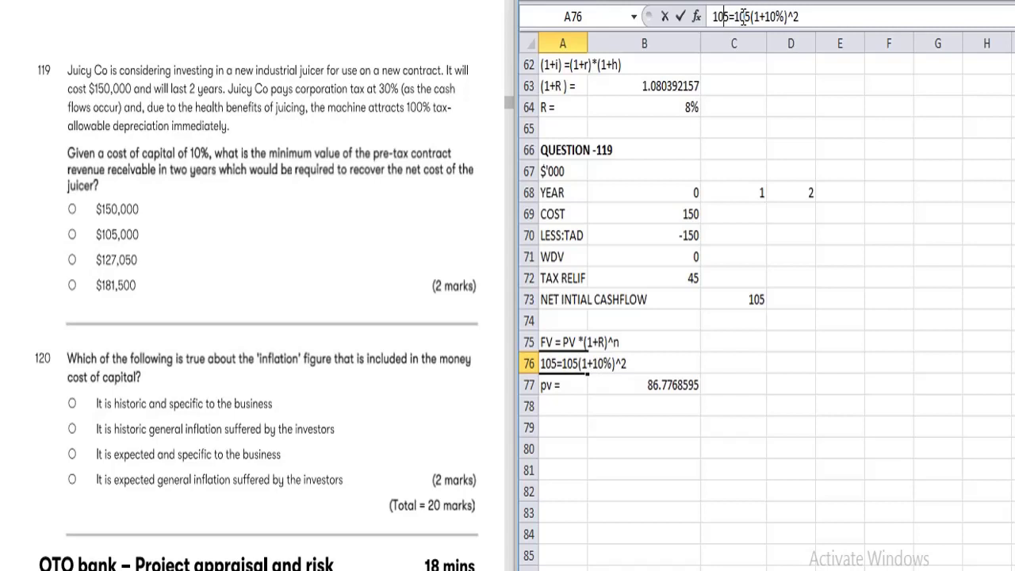
{"action": "key", "text": "Right"}
{"action": "key", "text": "BackSpace"}
{"action": "key", "text": "BackSpace"}
{"action": "key", "text": "BackSpace"}
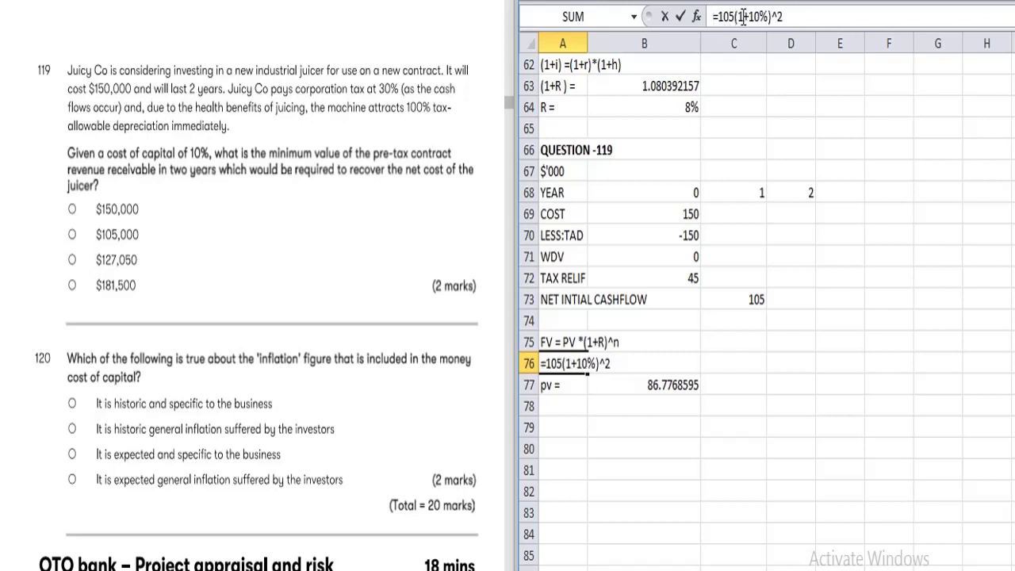
{"action": "type", "text": "FV"}
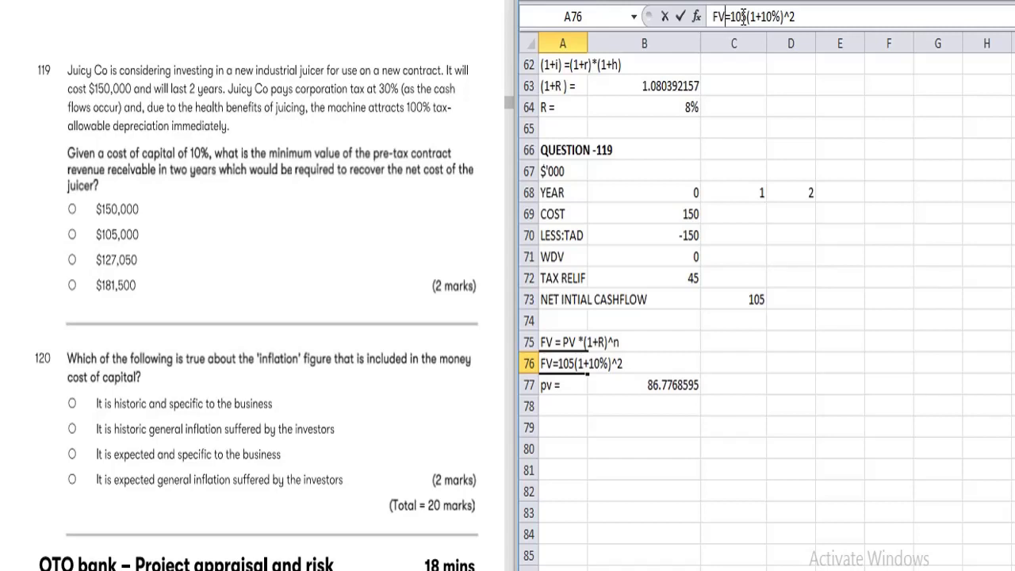
{"action": "key", "text": "Return"}
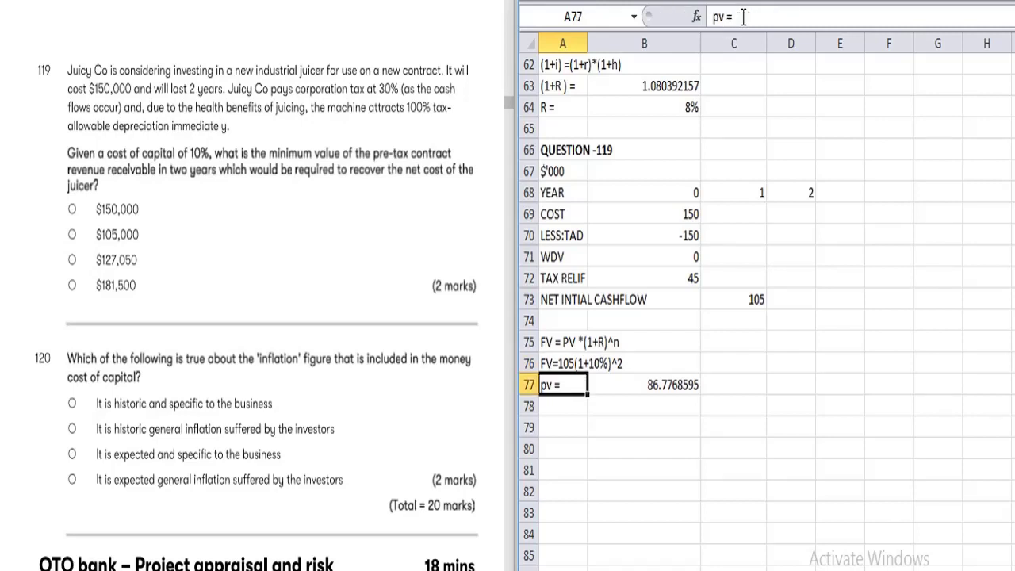
Relabel A77 as FV = PV *(1+R)^n and change the formula in B77 to =(105*(1.1)^2)
{"action": "type", "text": "FV"}
{"action": "key", "text": "Tab"}
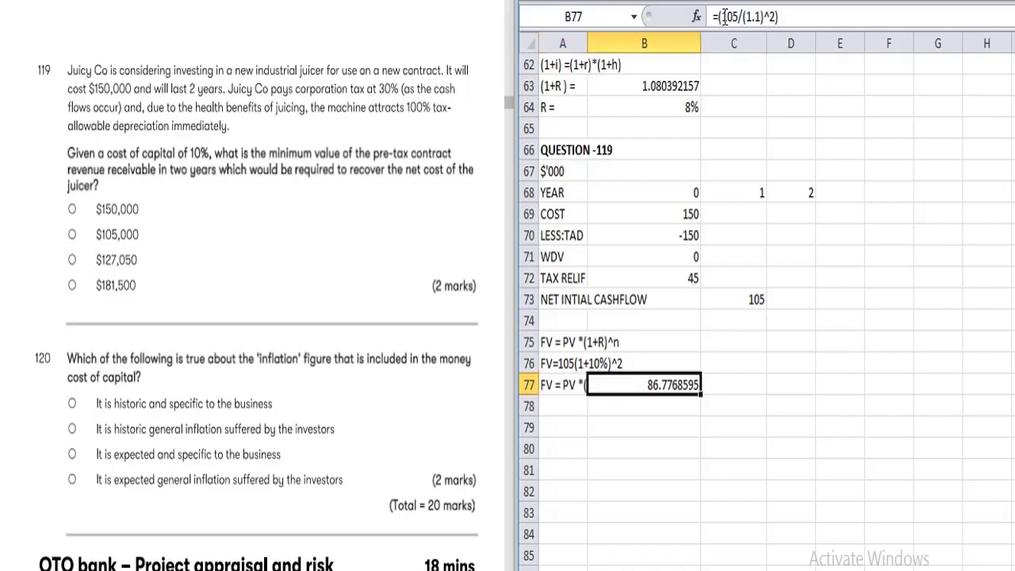
{"action": "left_click", "coordinate": [742, 11]}
{"action": "key", "text": "BackSpace"}
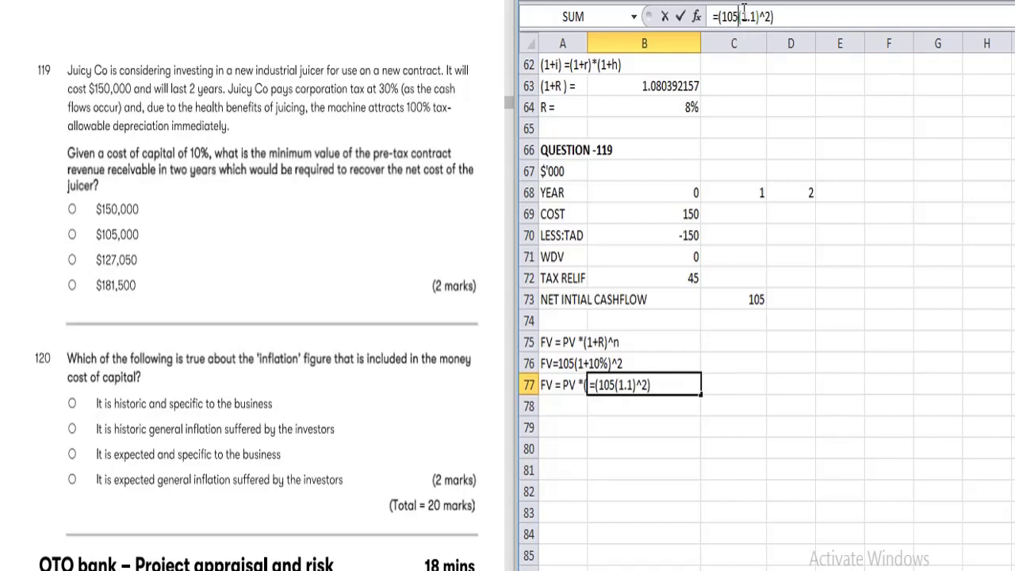
{"action": "type", "text": "*"}
{"action": "key", "text": "Return"}
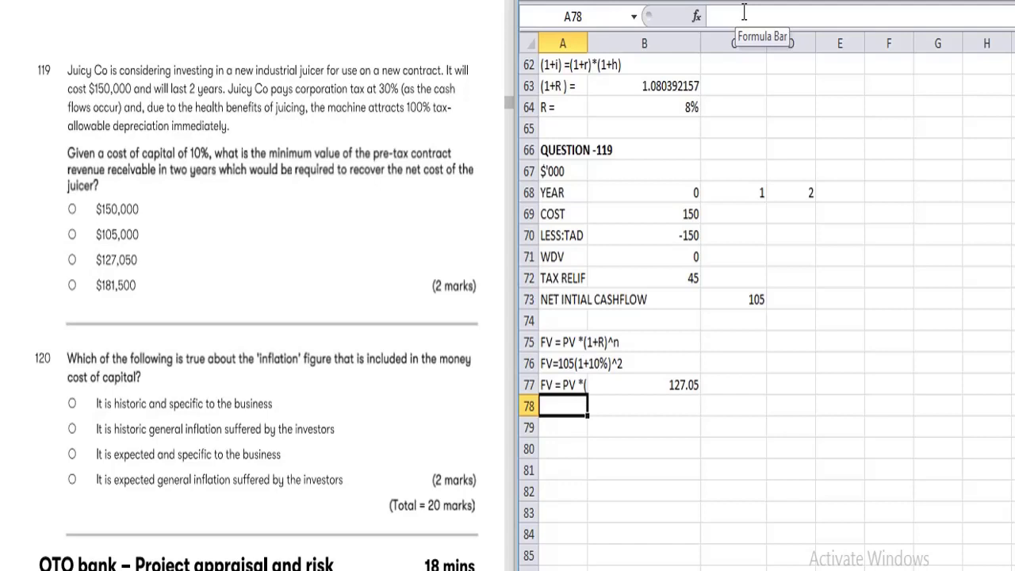
Gross up the future value for 30% tax in B78 with the formula =B77/0.70
{"action": "key", "text": "Right"}
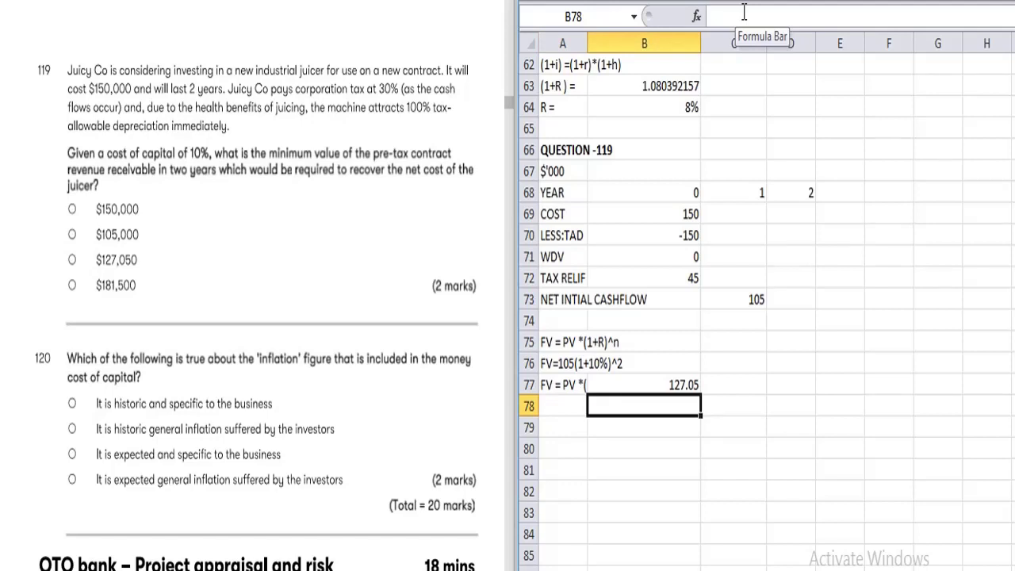
{"action": "type", "text": "=B77/"}
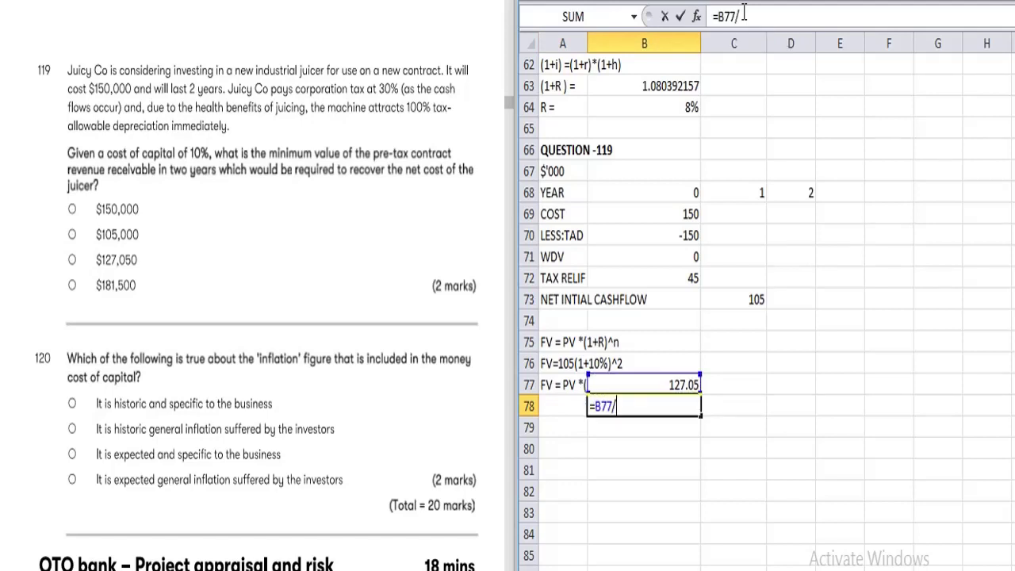
{"action": "type", "text": "0.70"}
{"action": "key", "text": "Return"}
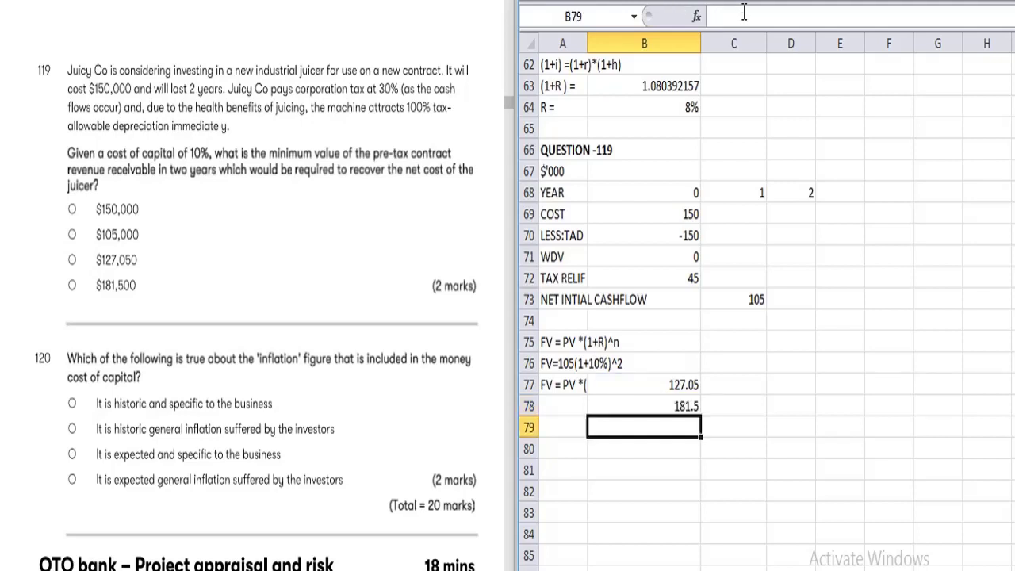
Label A78 as Pre tax contract revenue. and widen column A to fit the full labels
{"action": "key", "text": "Up"}
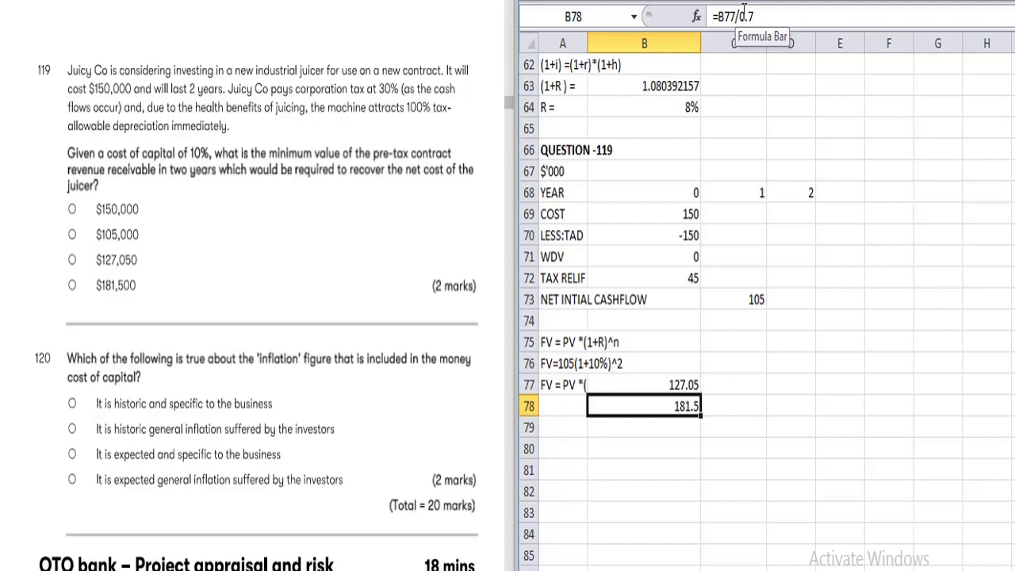
{"action": "key", "text": "Left"}
{"action": "type", "text": "P"}
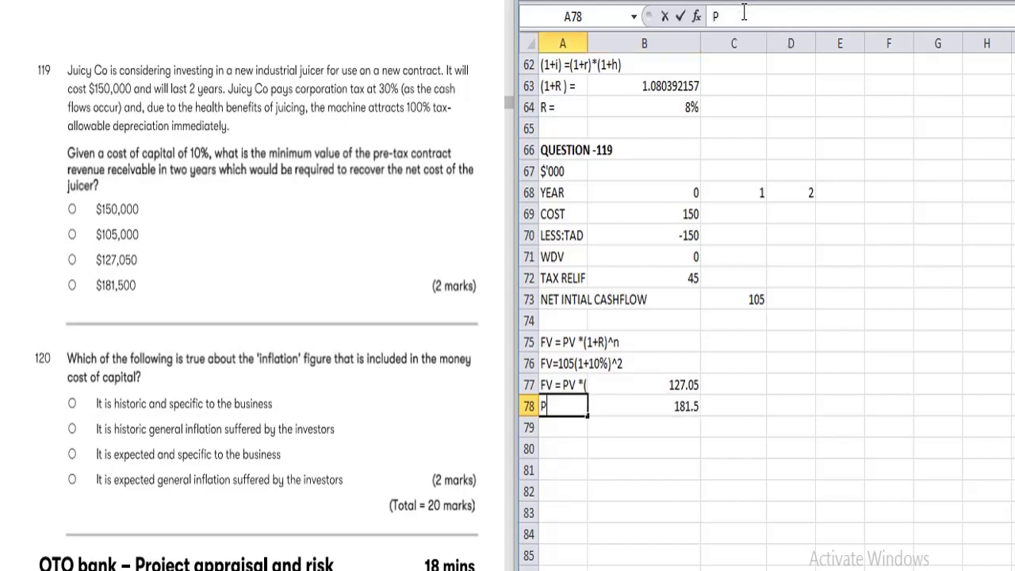
{"action": "type", "text": "re tax conyt"}
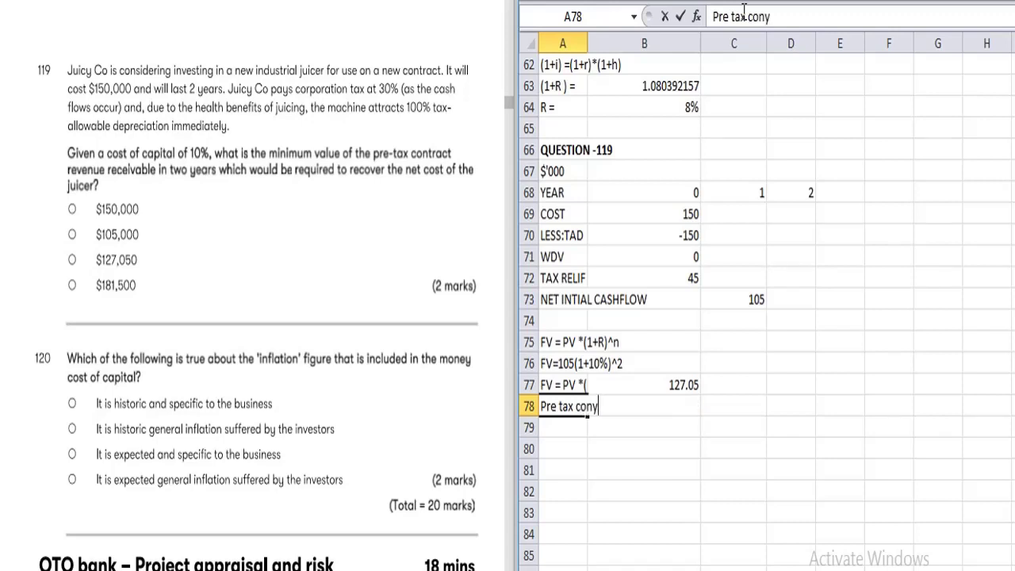
{"action": "key", "text": "BackSpace"}
{"action": "key", "text": "BackSpace"}
{"action": "type", "text": "tract revenue"}
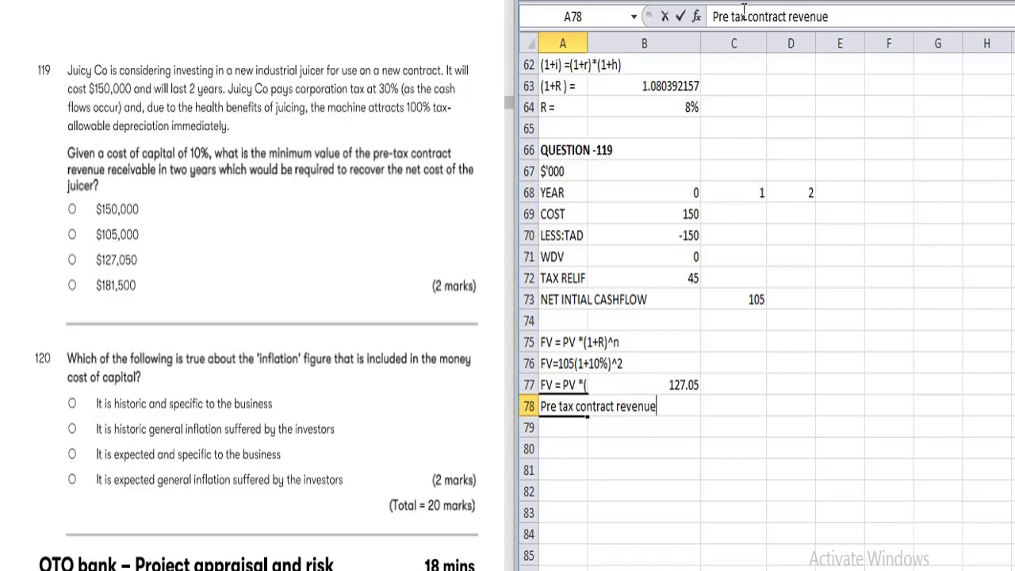
{"action": "key", "text": "Return"}
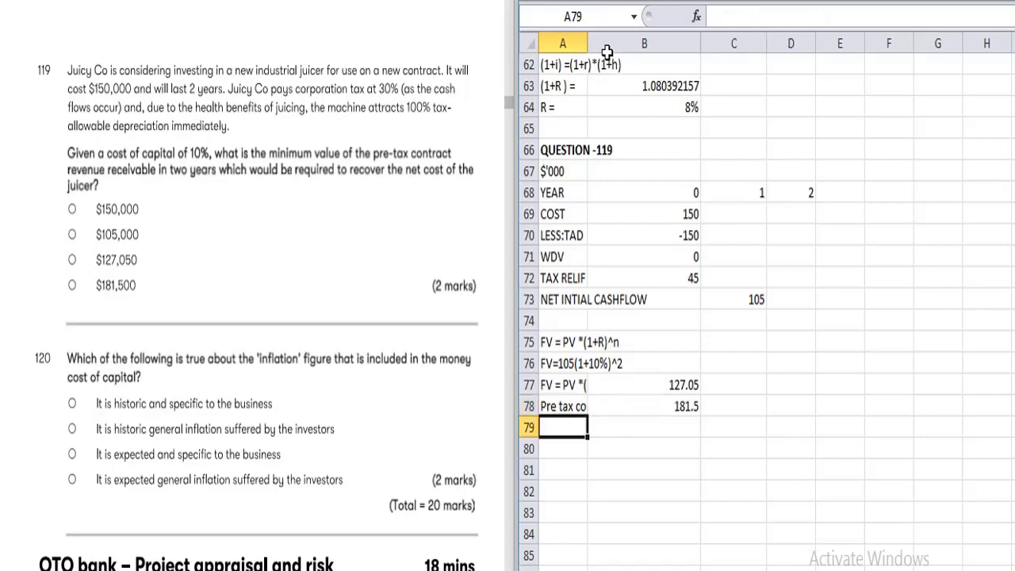
{"action": "left_click_drag", "start_coordinate": [591, 44], "coordinate": [684, 58]}
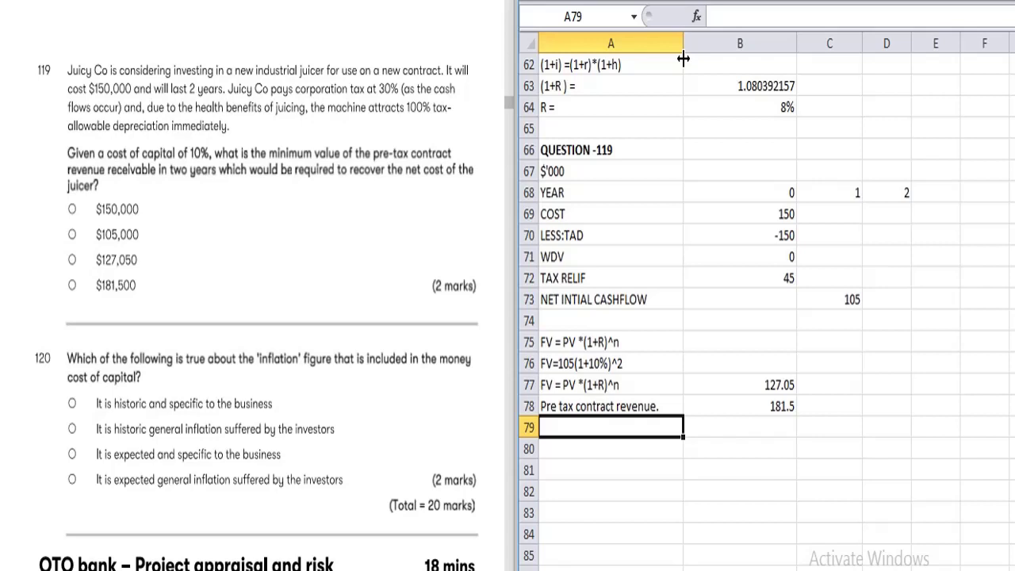
{"action": "left_click", "coordinate": [685, 62]}
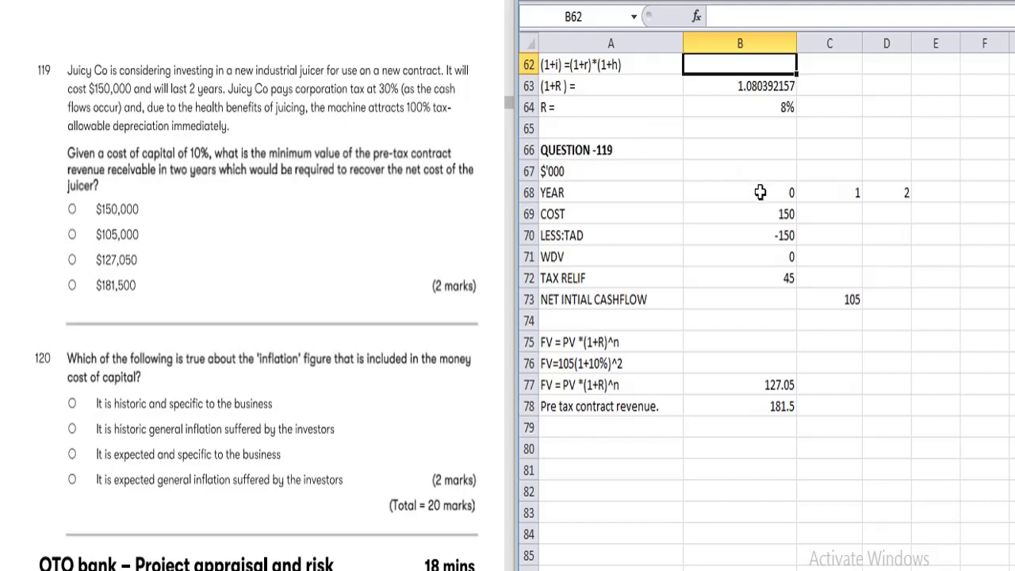
Review question 119's workings cell by cell, from the cost in B69 through the net cash flow to the pre-tax revenue in B78
{"action": "left_click", "coordinate": [751, 214]}
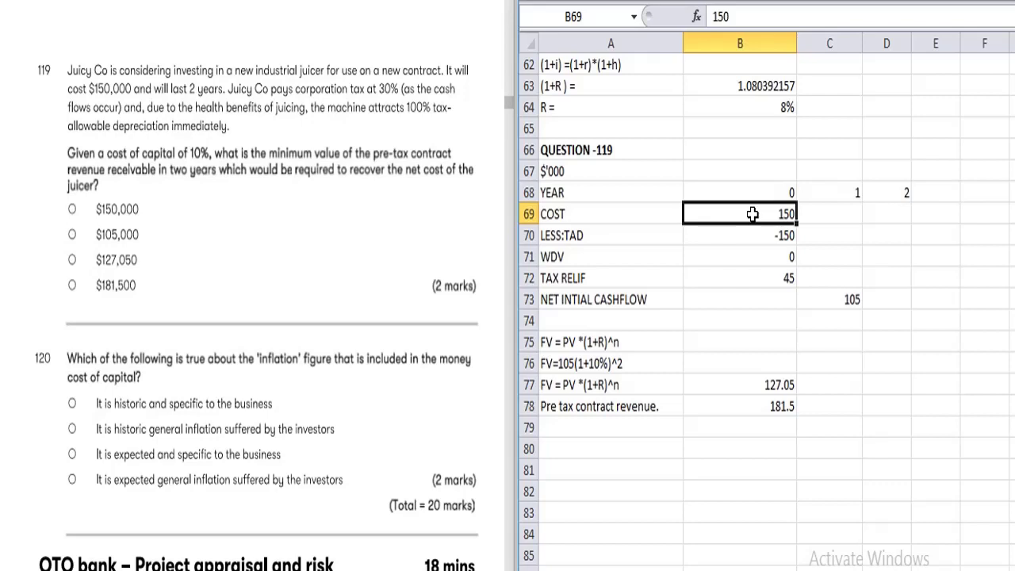
{"action": "key", "text": "Down"}
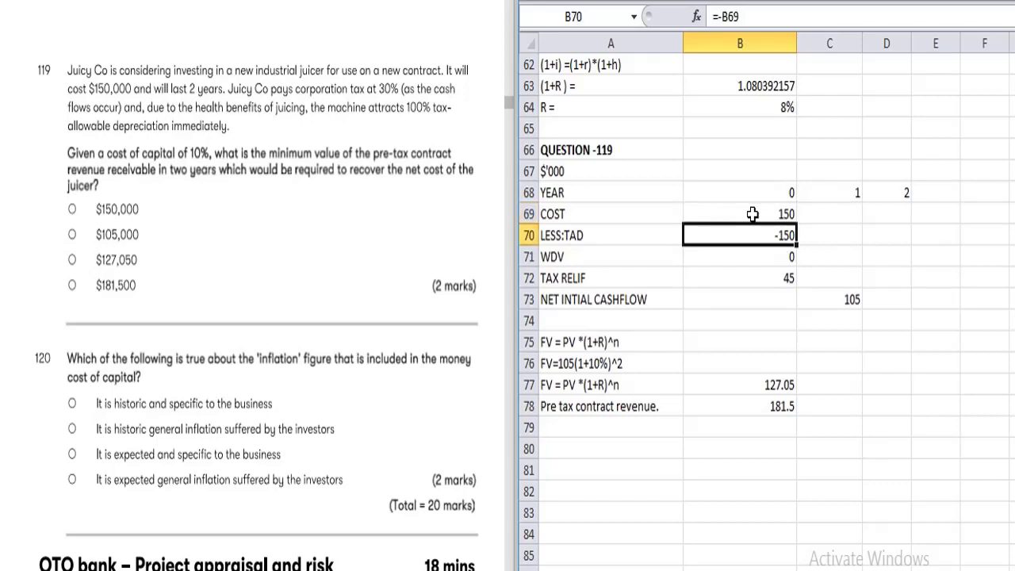
{"action": "key", "text": "Down"}
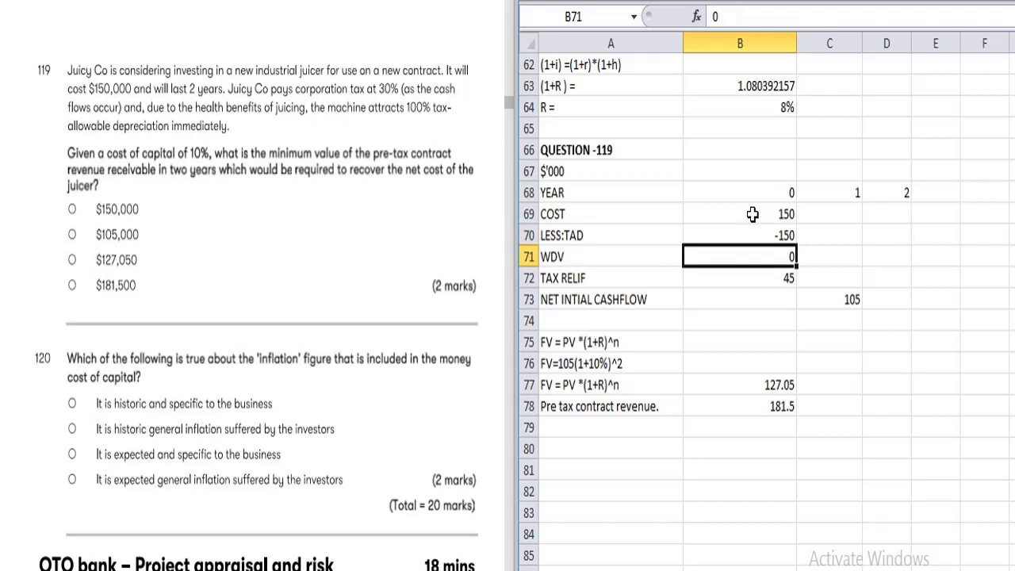
{"action": "key", "text": "Down"}
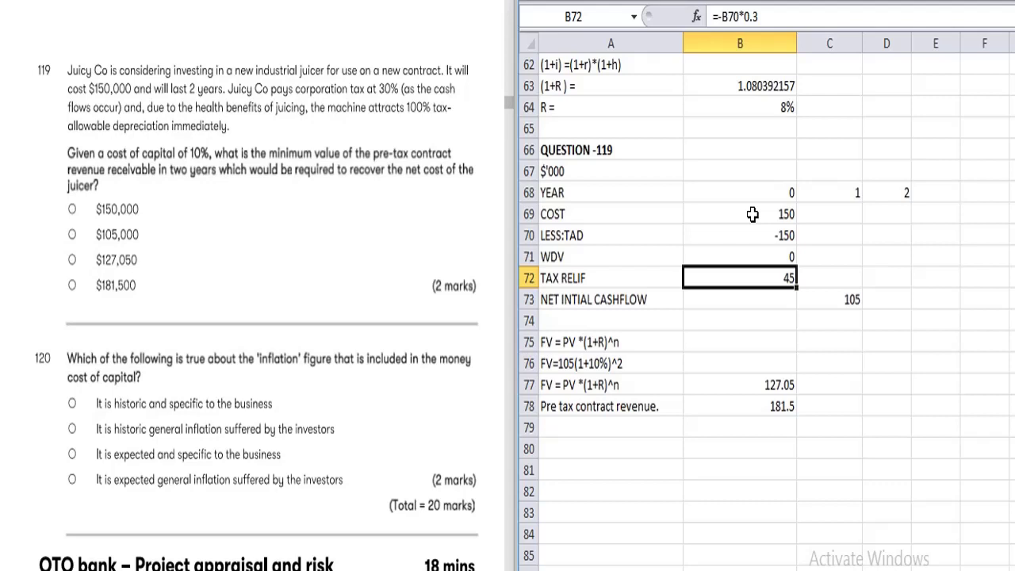
{"action": "key", "text": "Down"}
{"action": "key", "text": "Right"}
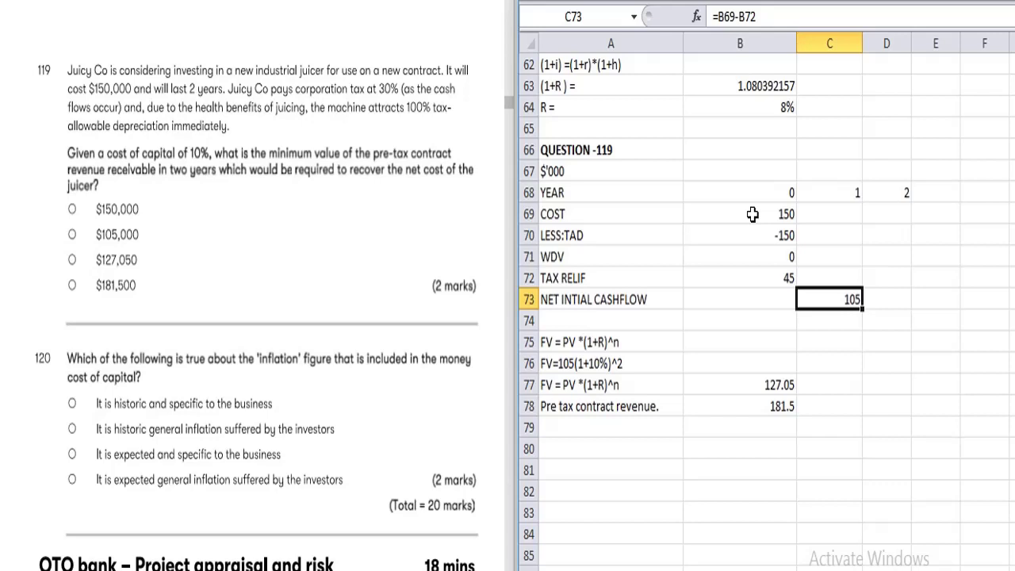
{"action": "key", "text": "Down"}
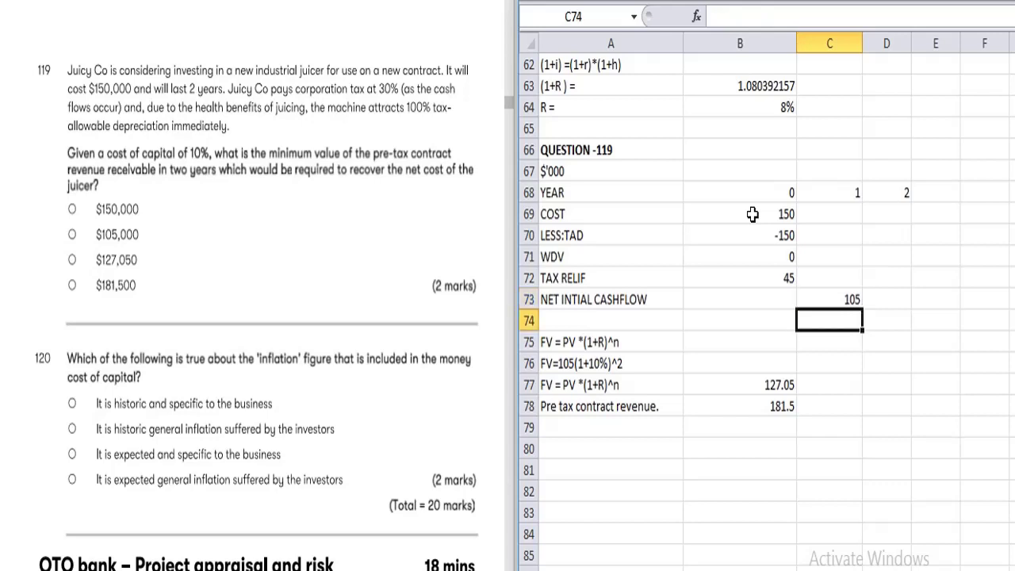
{"action": "key", "text": "Left"}
{"action": "key", "text": "Left"}
{"action": "key", "text": "Down"}
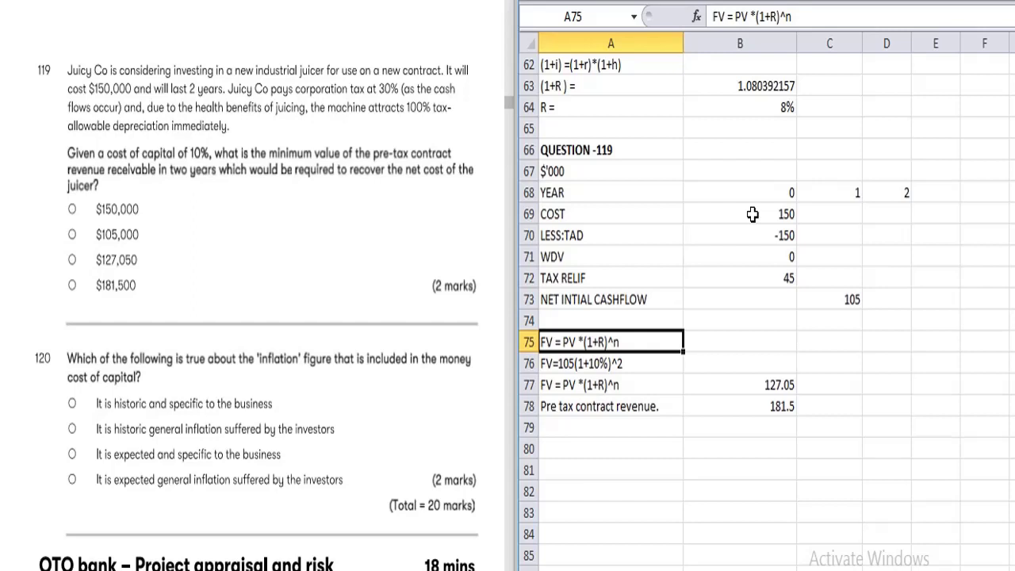
{"action": "key", "text": "Down"}
{"action": "key", "text": "Down"}
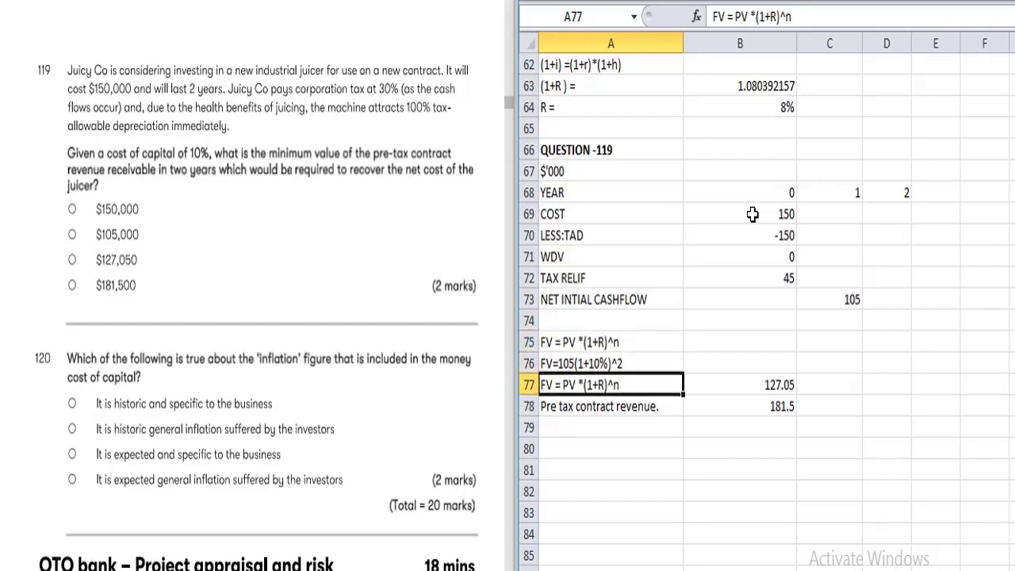
{"action": "key", "text": "Right"}
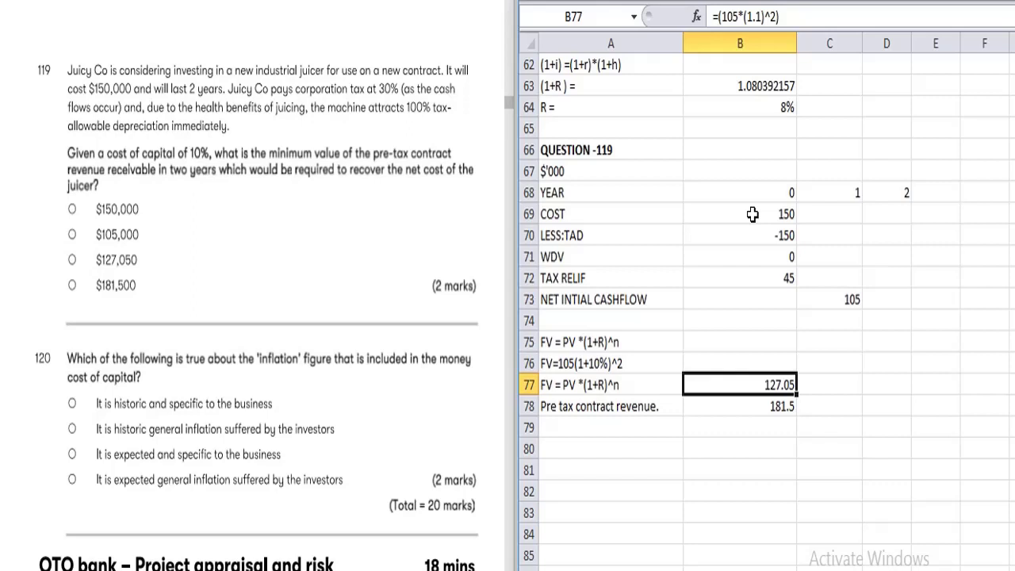
{"action": "key", "text": "Down"}
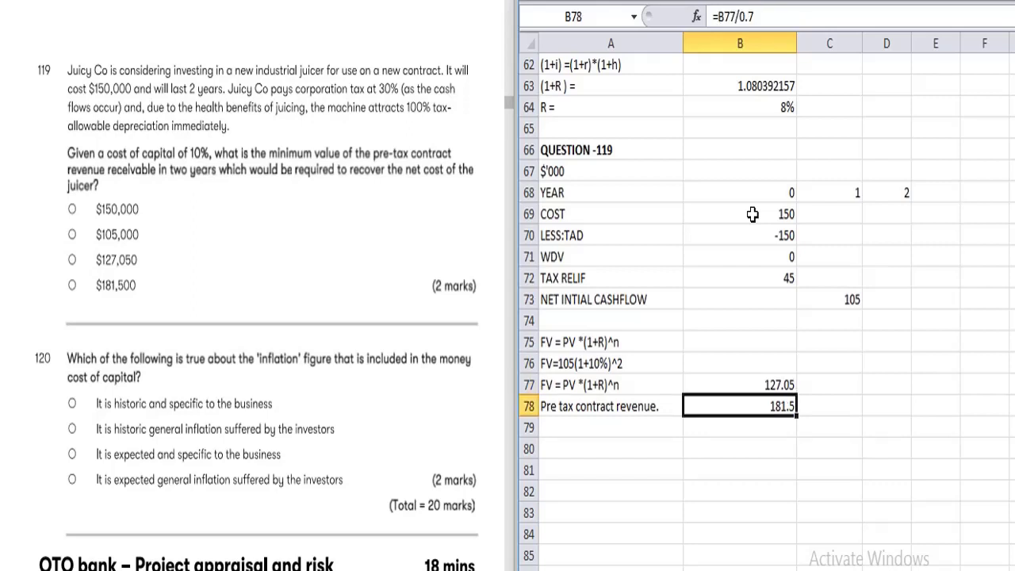
{"action": "key", "text": "Up"}
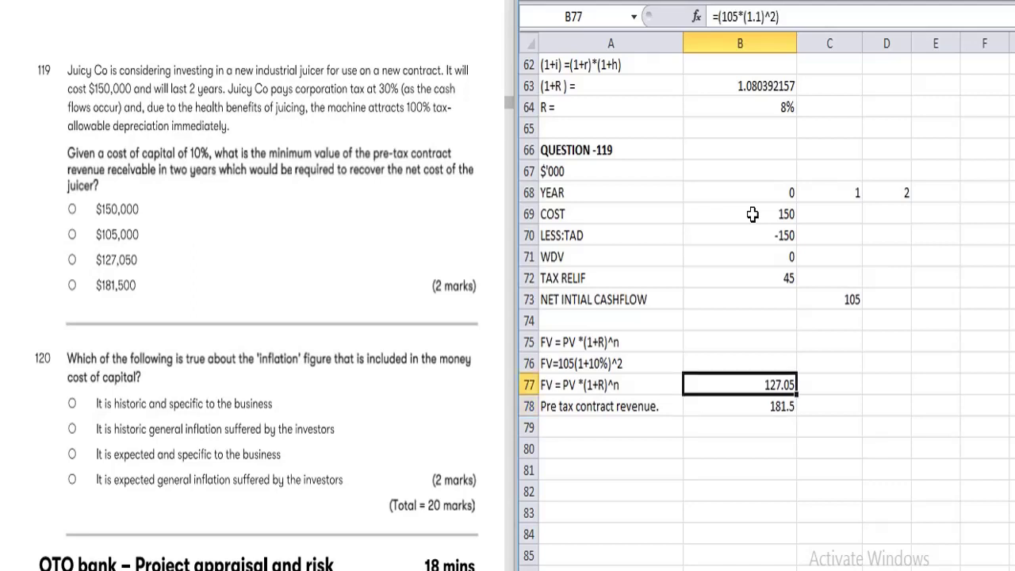
Calculate the 30% tax on the pre-tax contract revenue in B79 with the formula =B78*.30
{"action": "key", "text": "Down"}
{"action": "key", "text": "Down"}
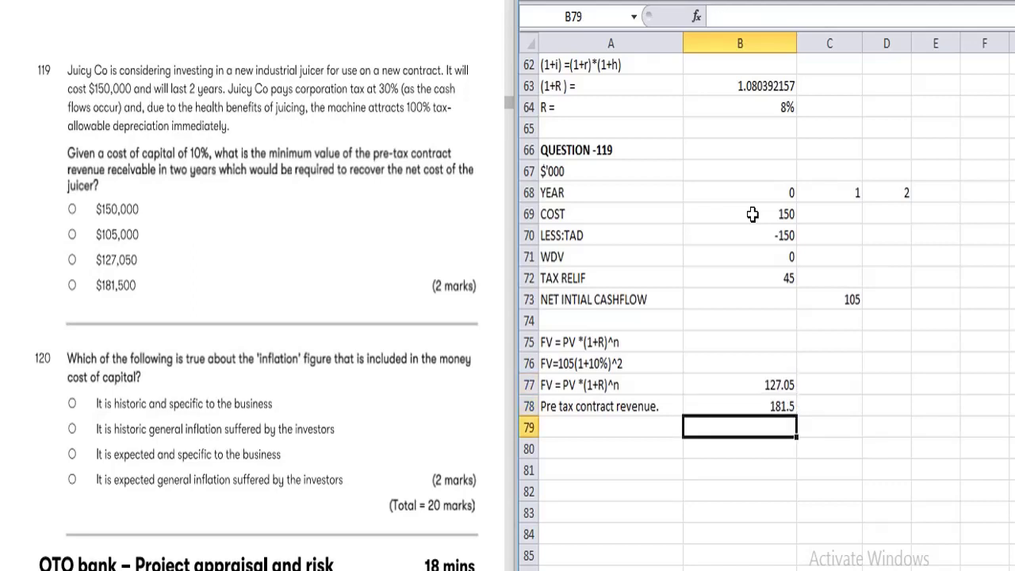
{"action": "type", "text": "="}
{"action": "key", "text": "Up"}
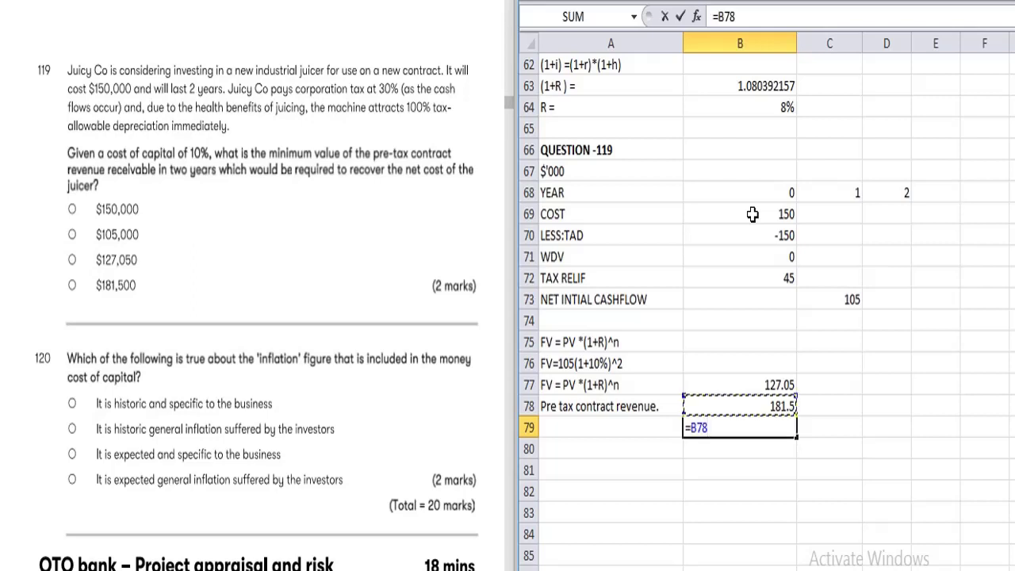
{"action": "type", "text": "*.30"}
{"action": "key", "text": "Return"}
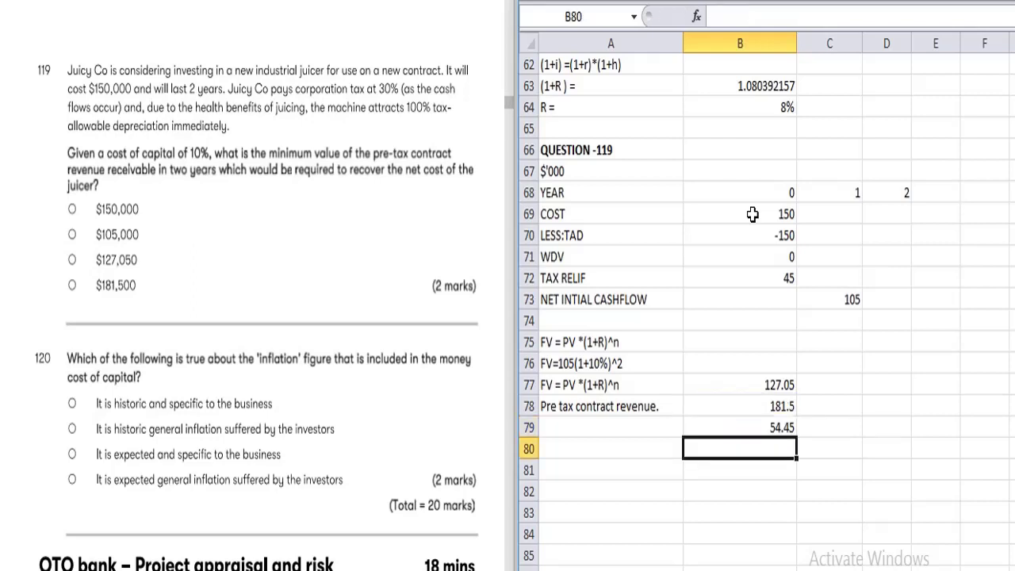
Calculate the after-tax revenue in B80 by subtracting the tax with the formula =B78-B79
{"action": "type", "text": "="}
{"action": "key", "text": "Up"}
{"action": "key", "text": "Up"}
{"action": "type", "text": "-"}
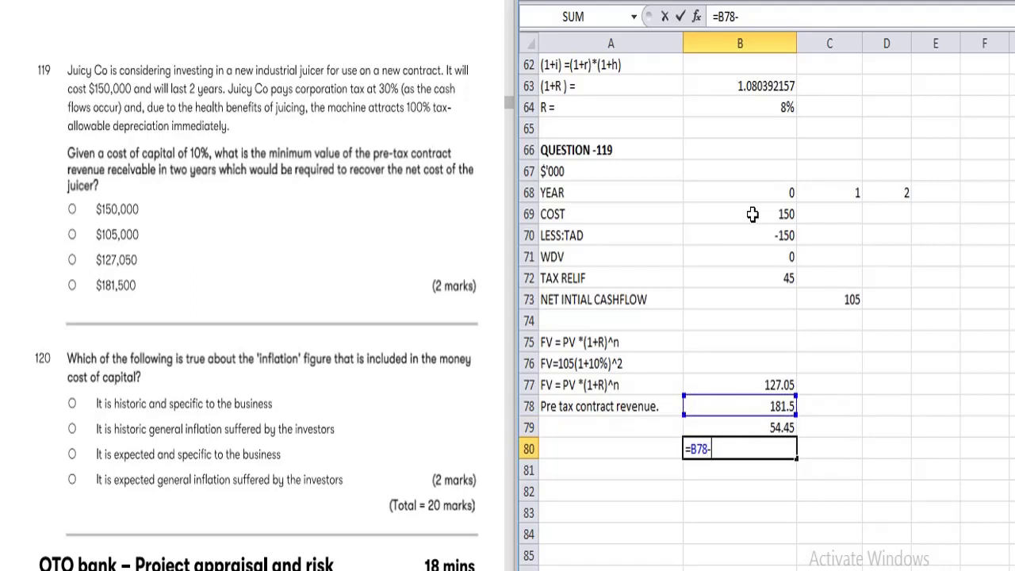
{"action": "key", "text": "Up"}
{"action": "key", "text": "Return"}
{"action": "key", "text": "Up"}
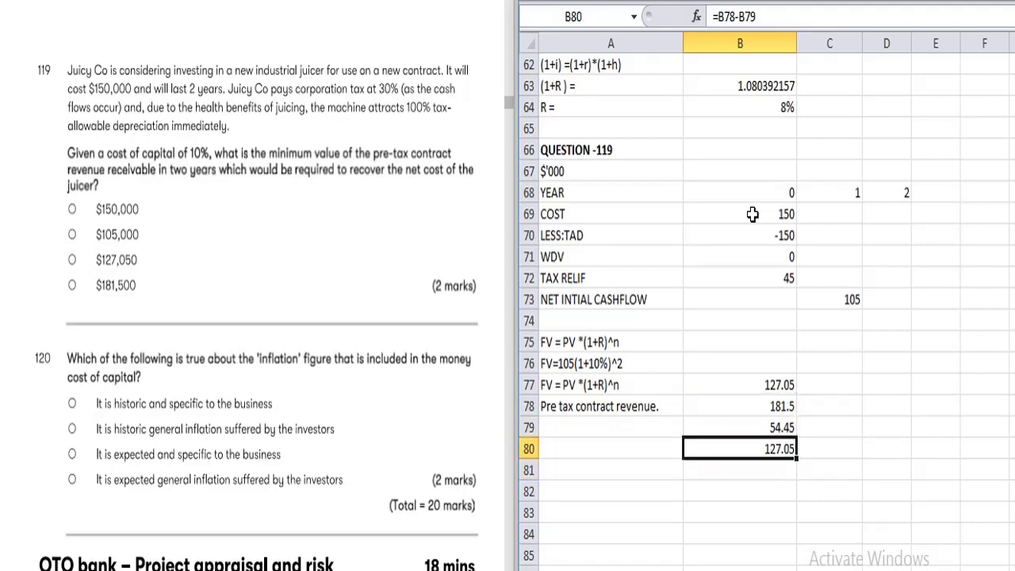
Recheck the formulas in B77 and B78, and clear the tax and after-tax check calculations from B79:B80
{"action": "key", "text": "Up"}
{"action": "key", "text": "Up"}
{"action": "key", "text": "Up"}
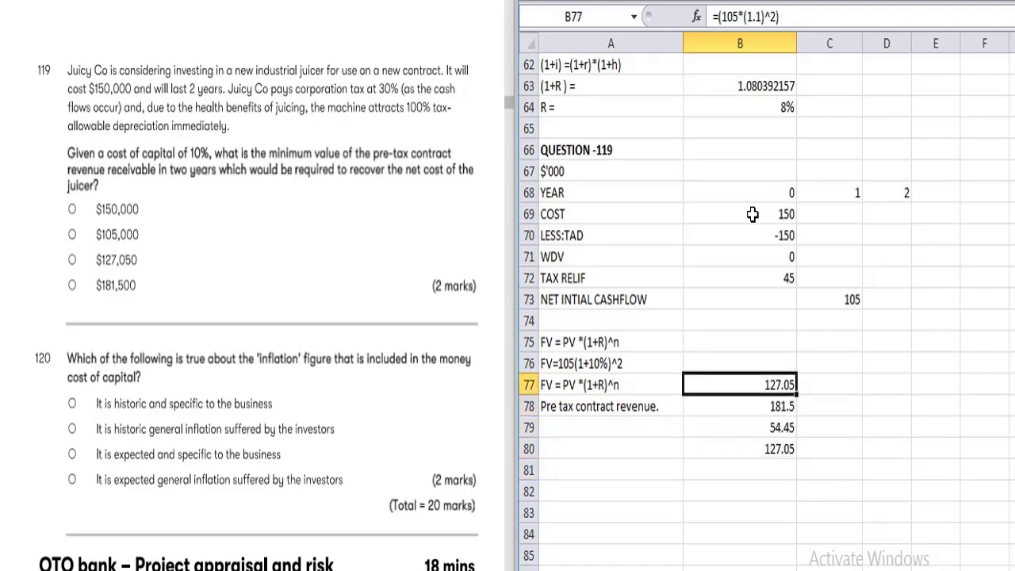
{"action": "key", "text": "Down"}
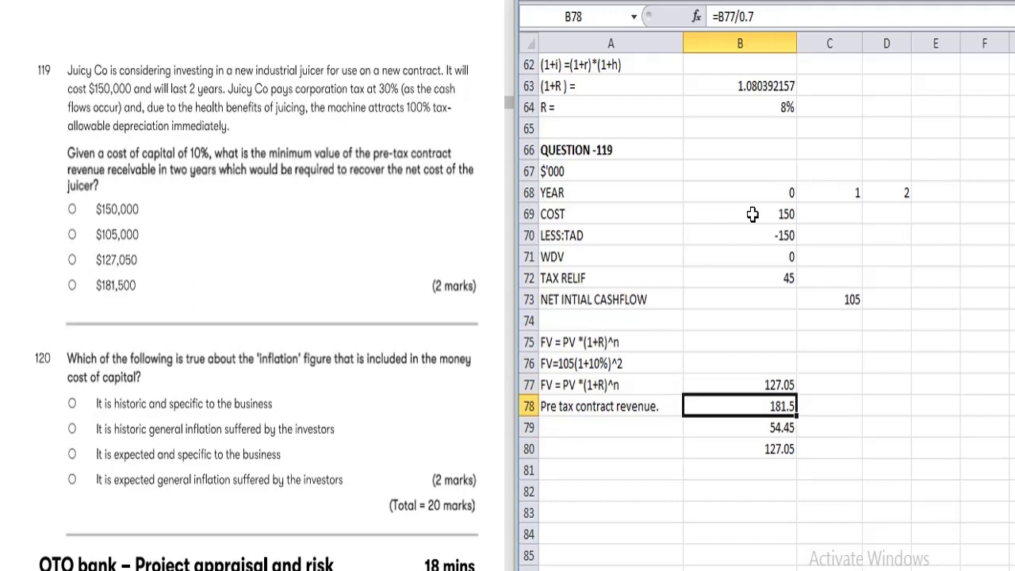
{"action": "key", "text": "Down"}
{"action": "key", "text": "shift+Down"}
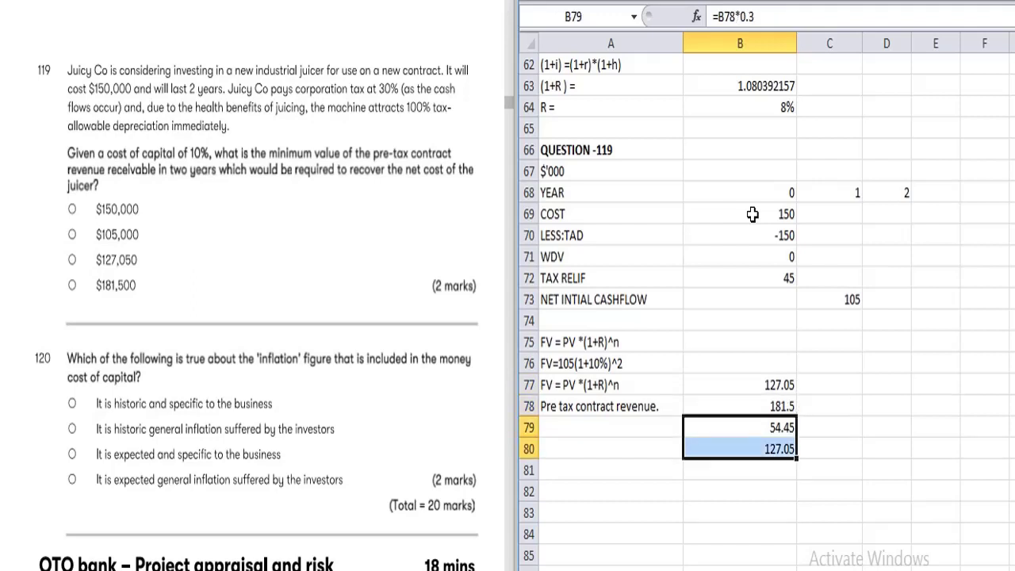
{"action": "key", "text": "Delete"}
{"action": "key", "text": "Return"}
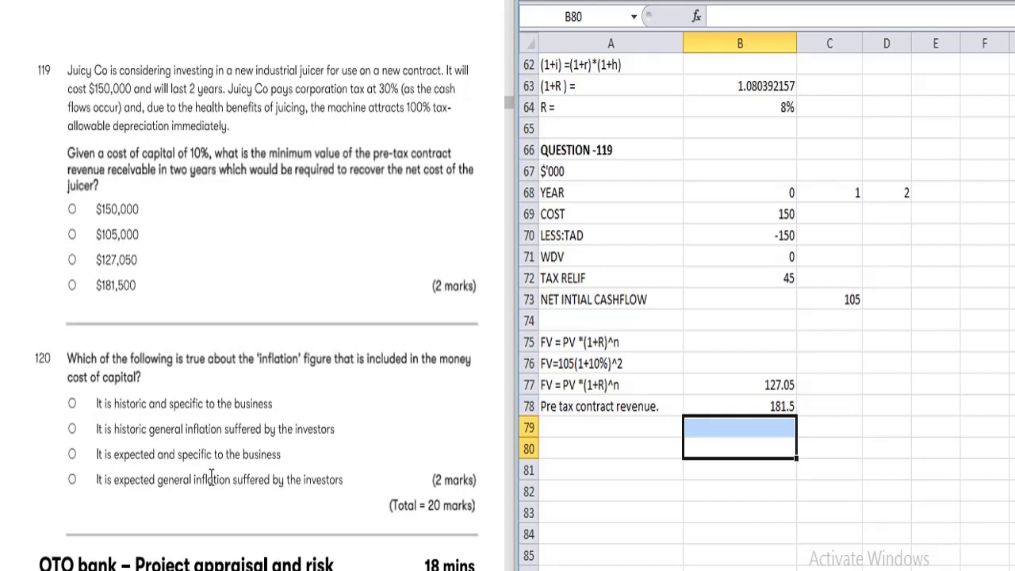
{"action": "left_click", "coordinate": [669, 470]}
{"action": "left_click", "coordinate": [658, 400]}
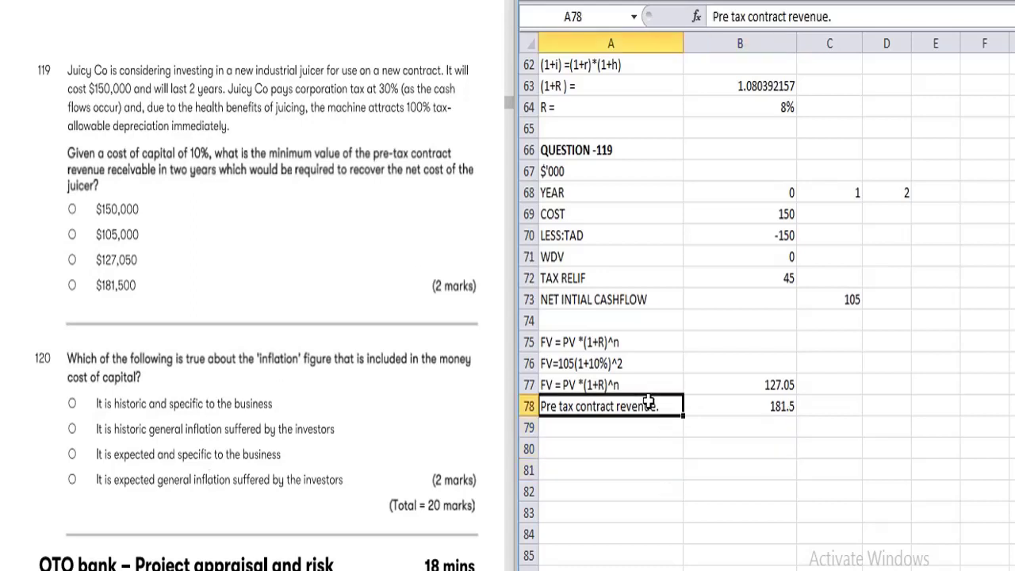
Look ahead through the question document past question 120, from question 121 to question 128
{"action": "left_click", "coordinate": [354, 396]}
{"action": "scroll", "coordinate": [354, 396], "scroll_direction": "down", "scroll_amount": 2}
{"action": "scroll", "coordinate": [354, 396], "scroll_direction": "down", "scroll_amount": 12}
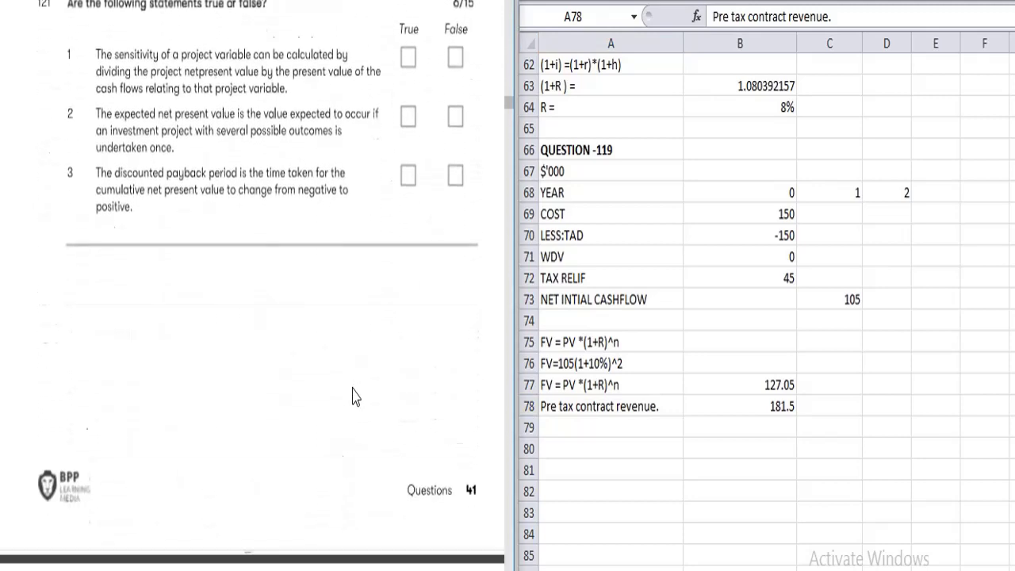
{"action": "scroll", "coordinate": [355, 396], "scroll_direction": "down", "scroll_amount": 13}
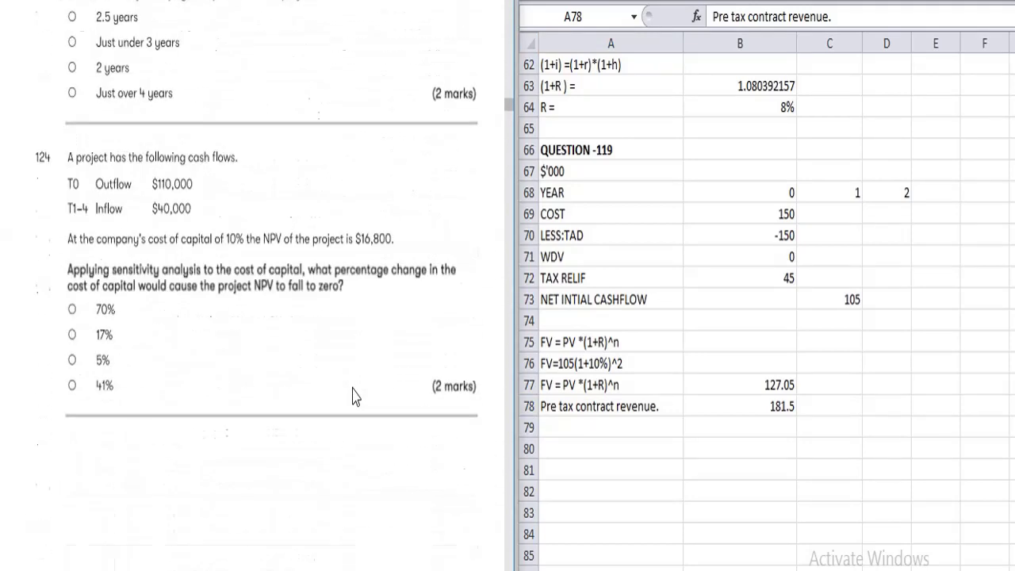
{"action": "scroll", "coordinate": [355, 396], "scroll_direction": "down", "scroll_amount": 7}
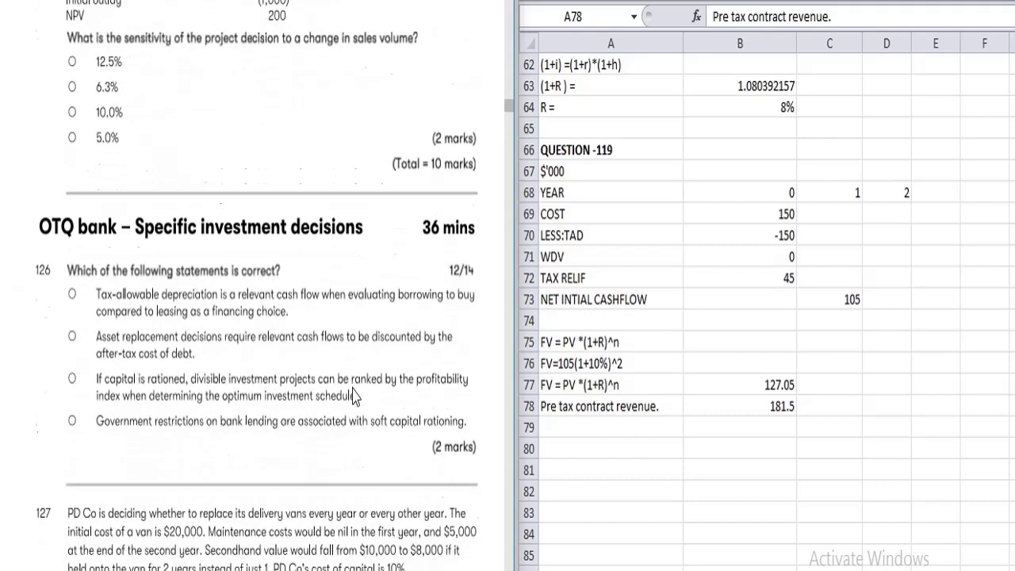
{"action": "scroll", "coordinate": [354, 396], "scroll_direction": "down", "scroll_amount": 7}
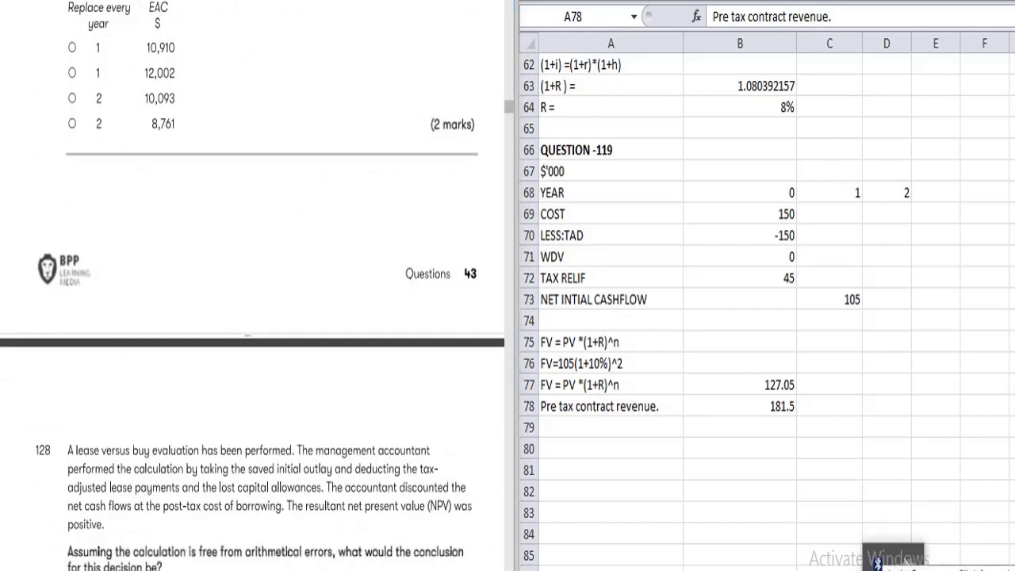
{"action": "mouse_move", "coordinate": [878, 562]}
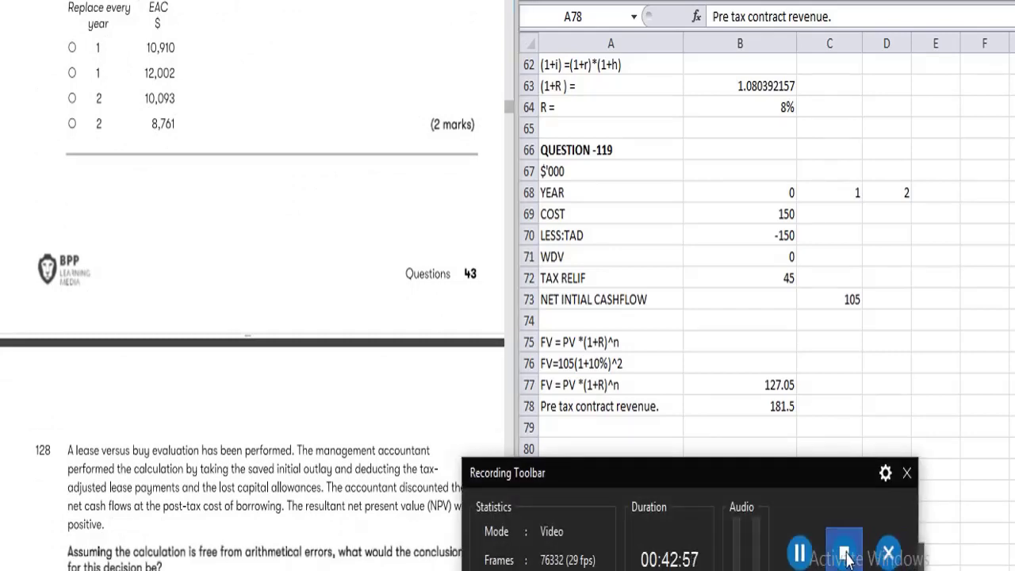